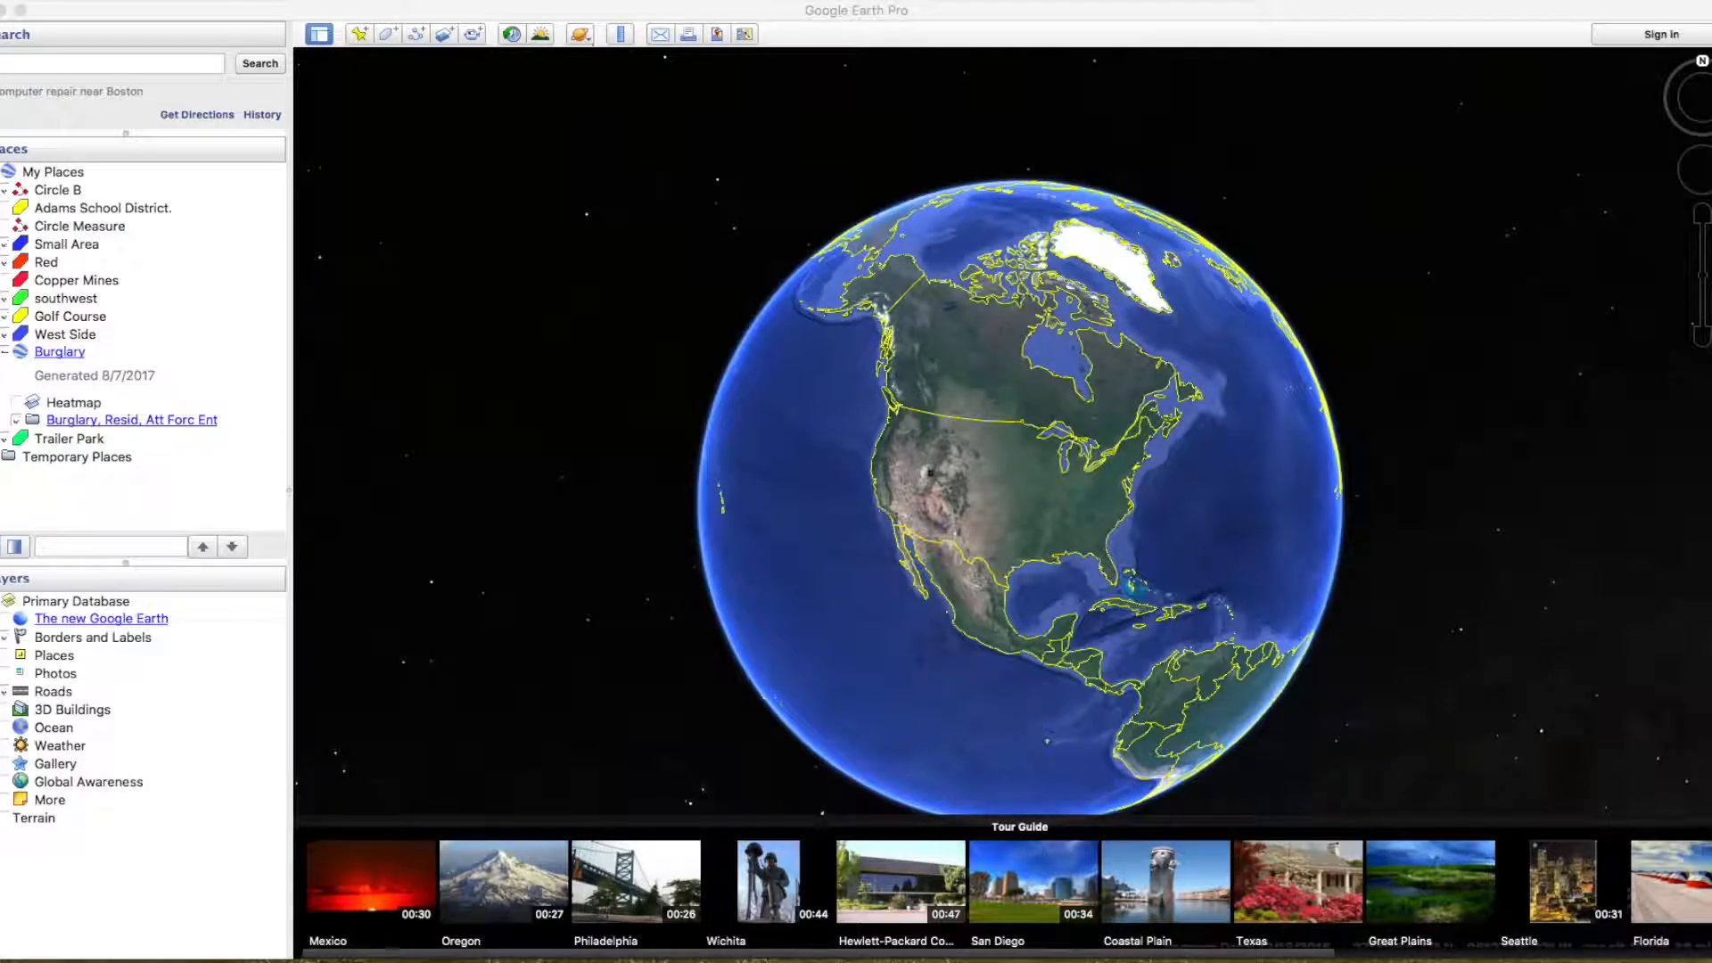
Step: Switch to the CompStat dashboard in the browser and export the Theft incidents from the Incidents section to a map file
{"action": "left_click_drag", "start_coordinate": [1711, 98], "coordinate": [971, 57]}
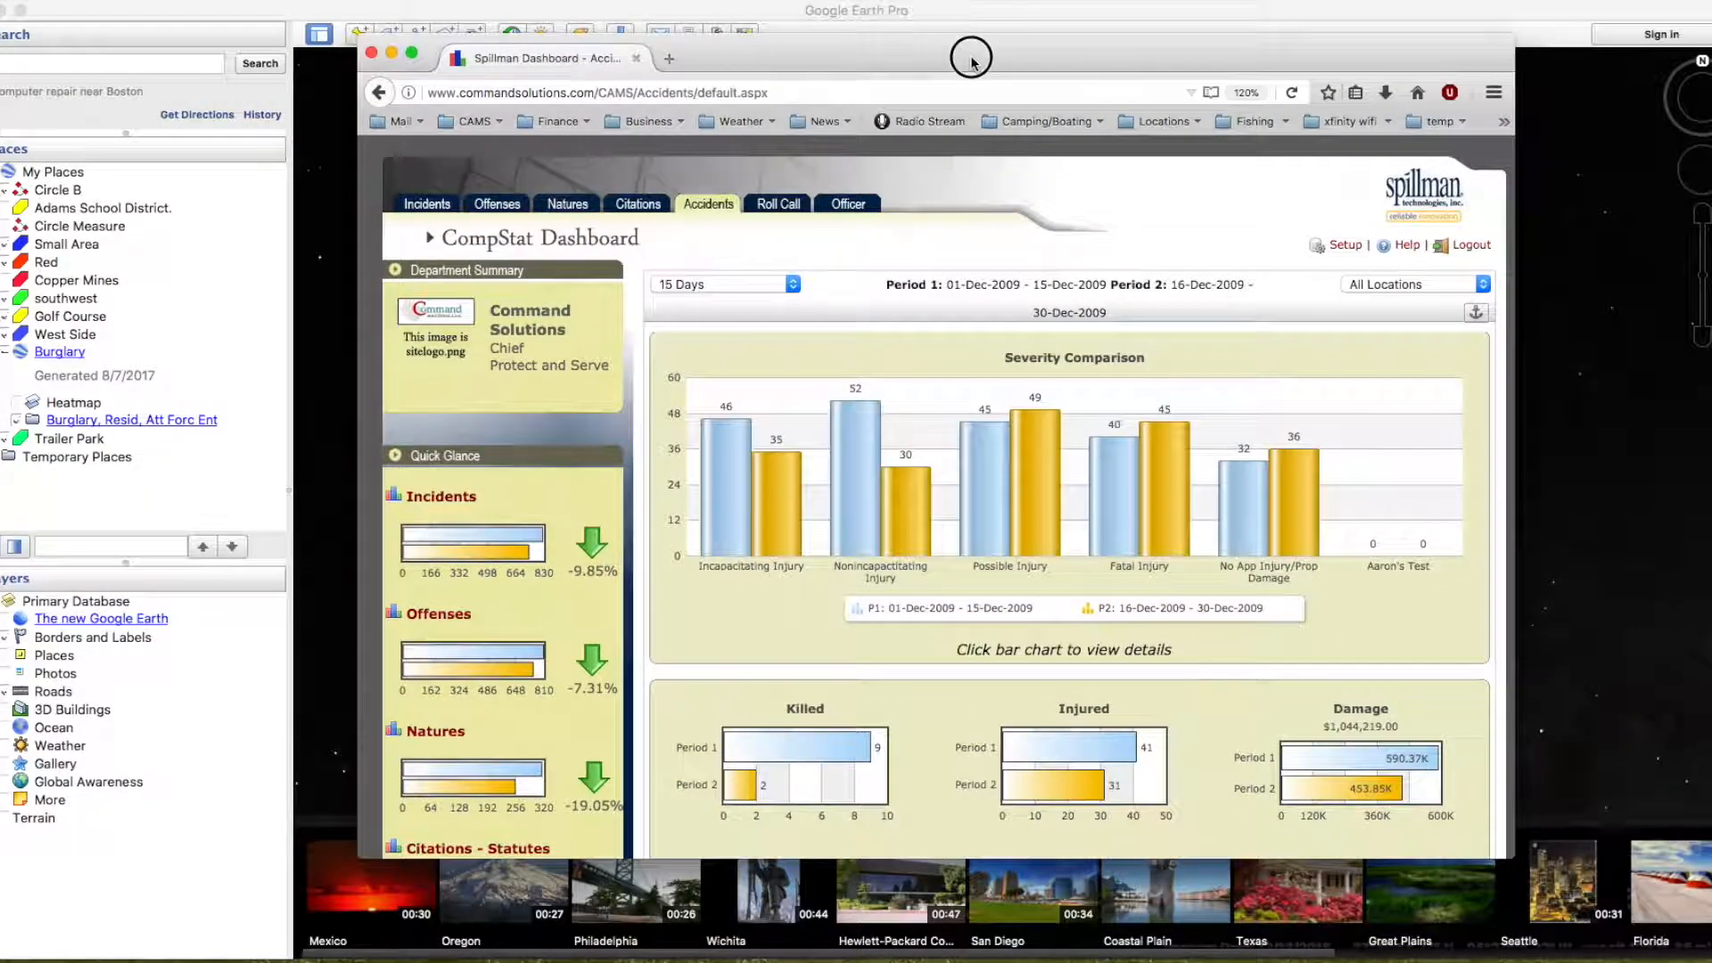
{"action": "left_click", "coordinate": [425, 204]}
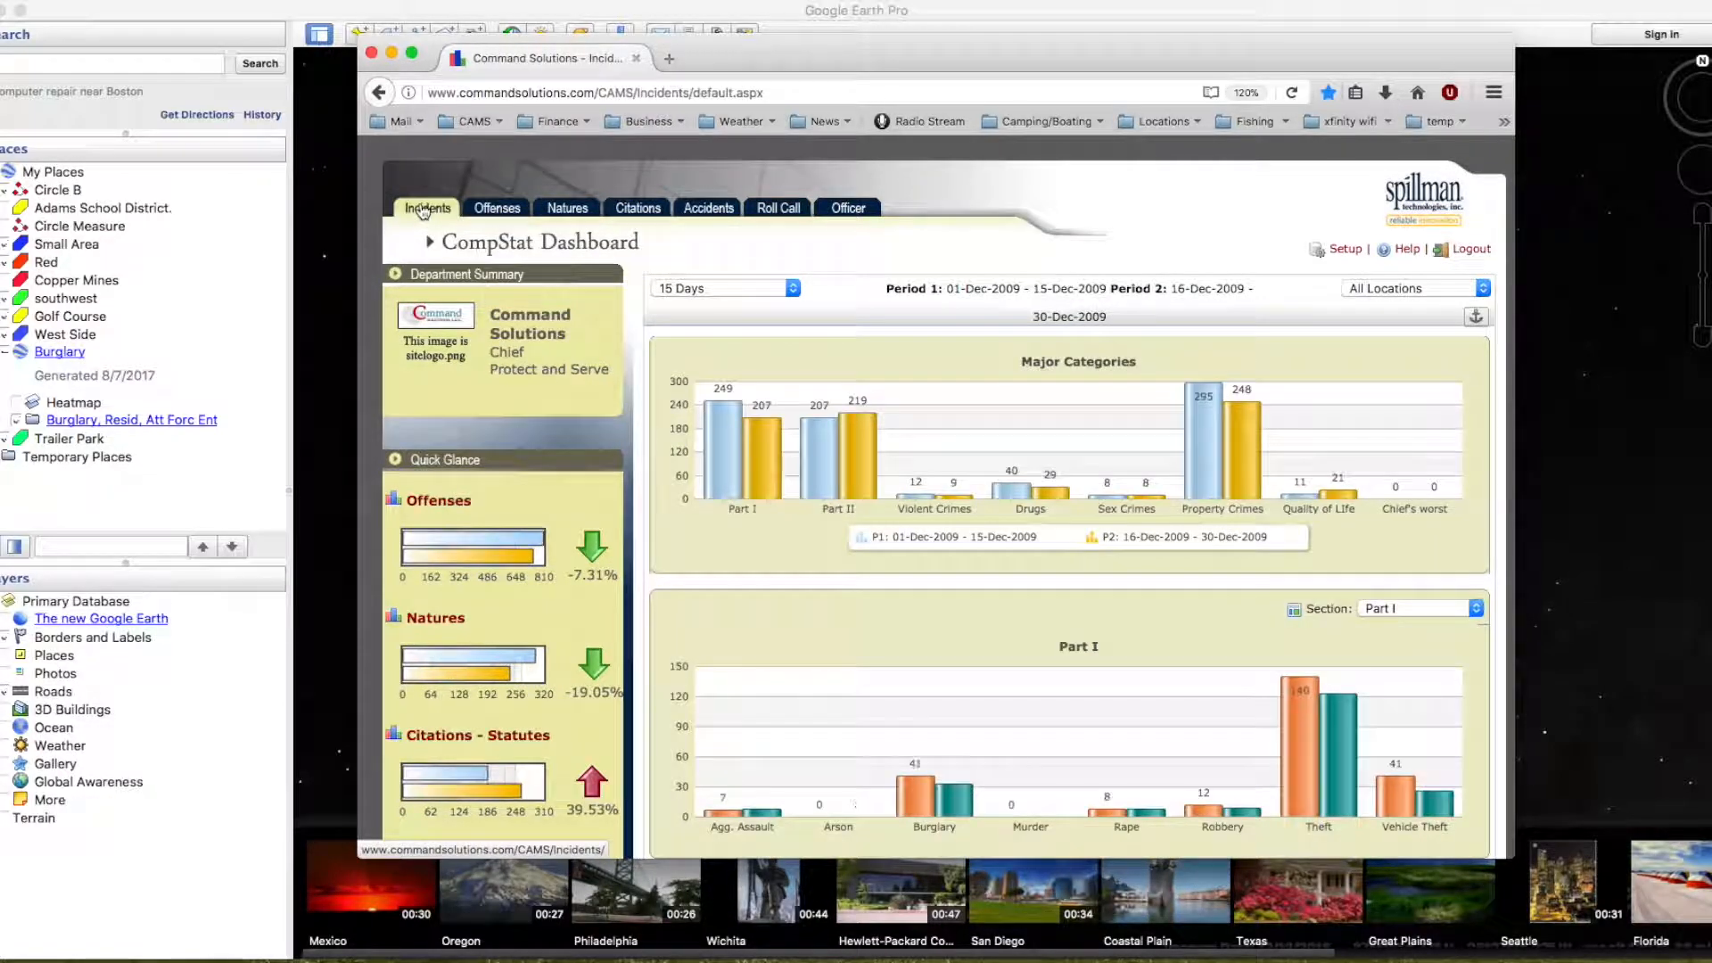
{"action": "left_click", "coordinate": [1312, 772]}
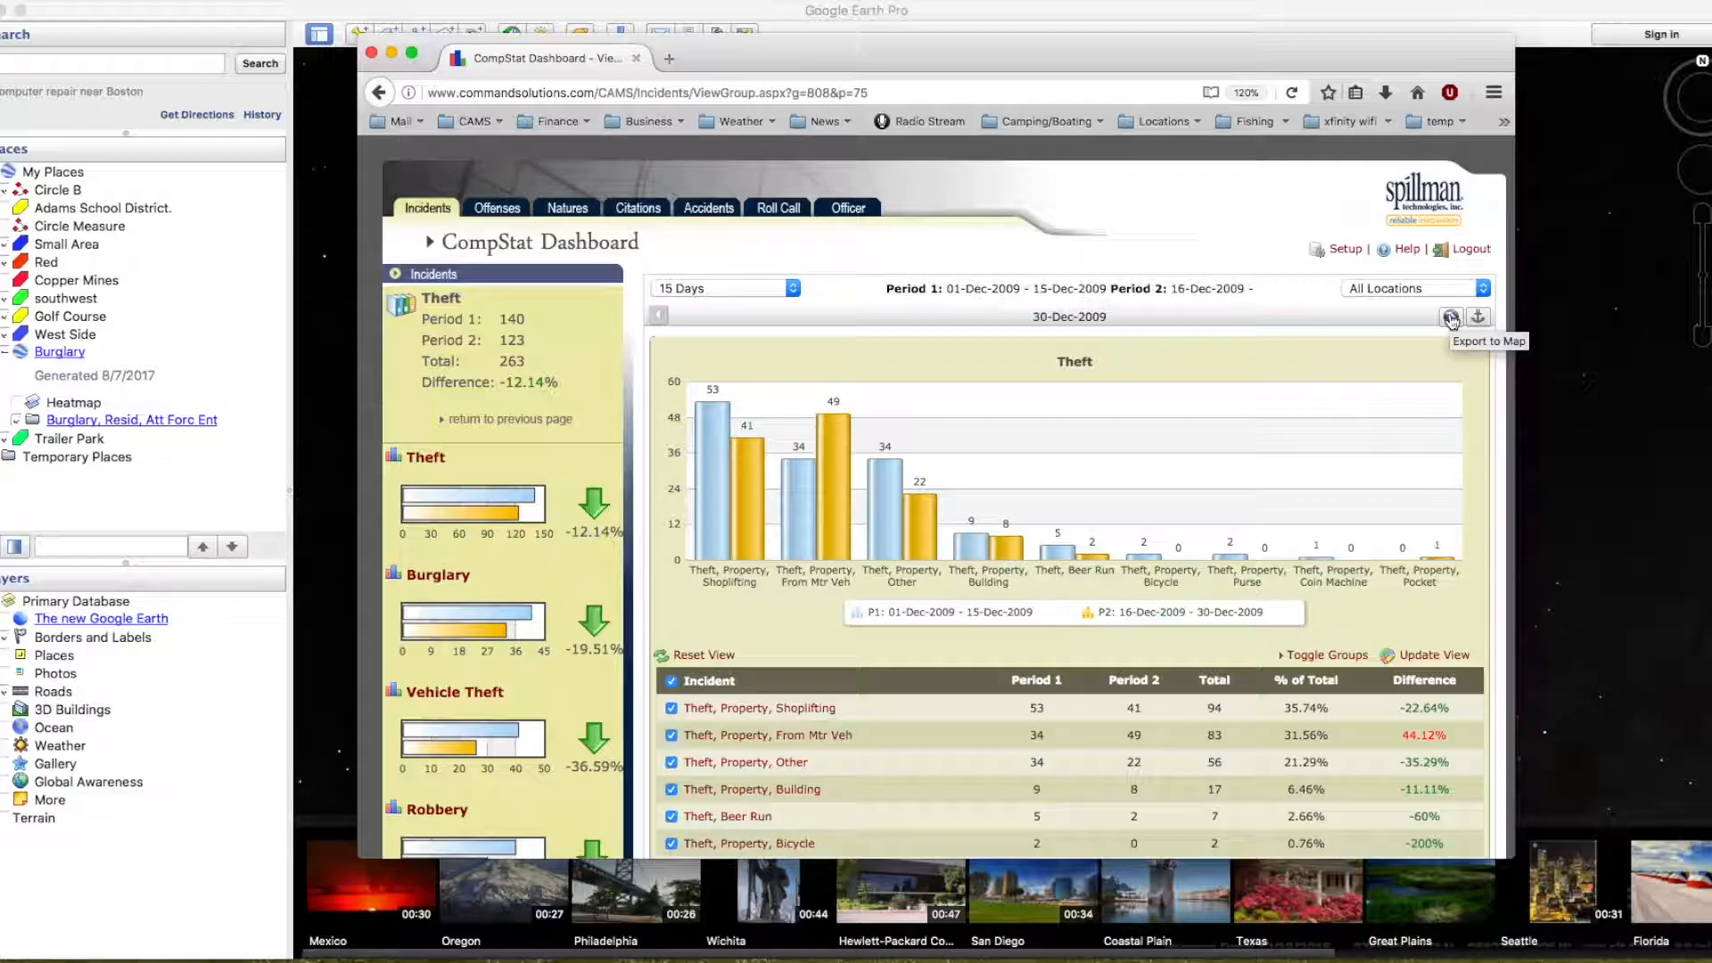
{"action": "left_click", "coordinate": [1451, 319]}
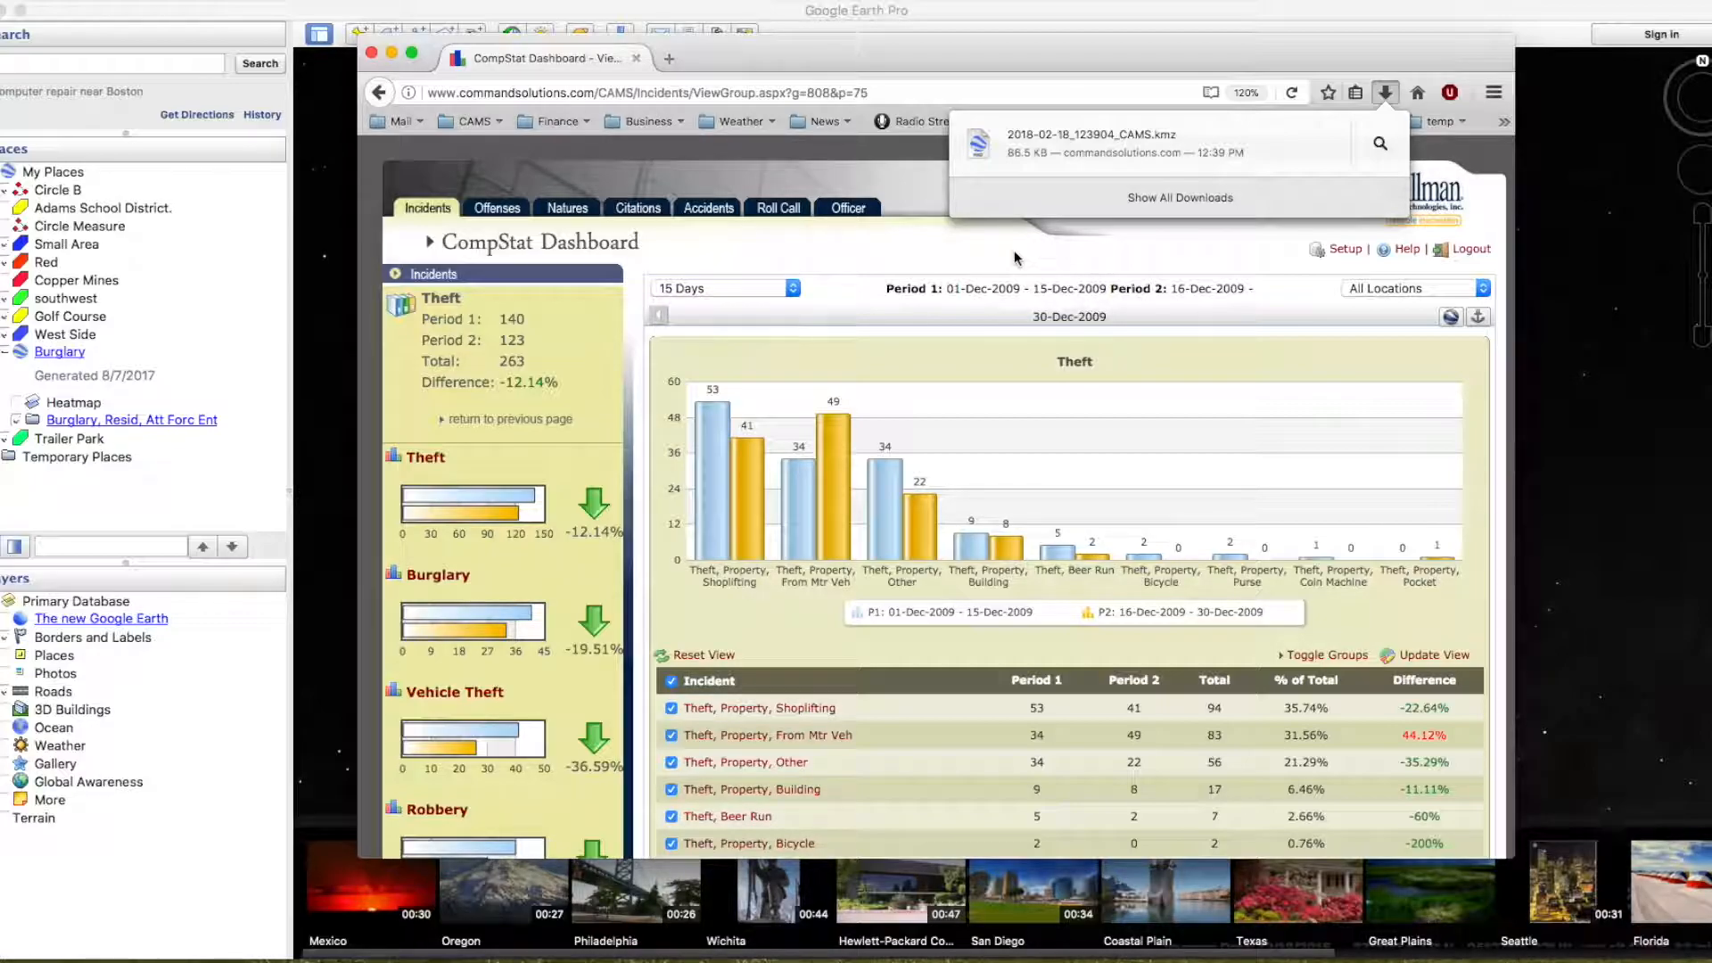
{"action": "left_click", "coordinate": [932, 221]}
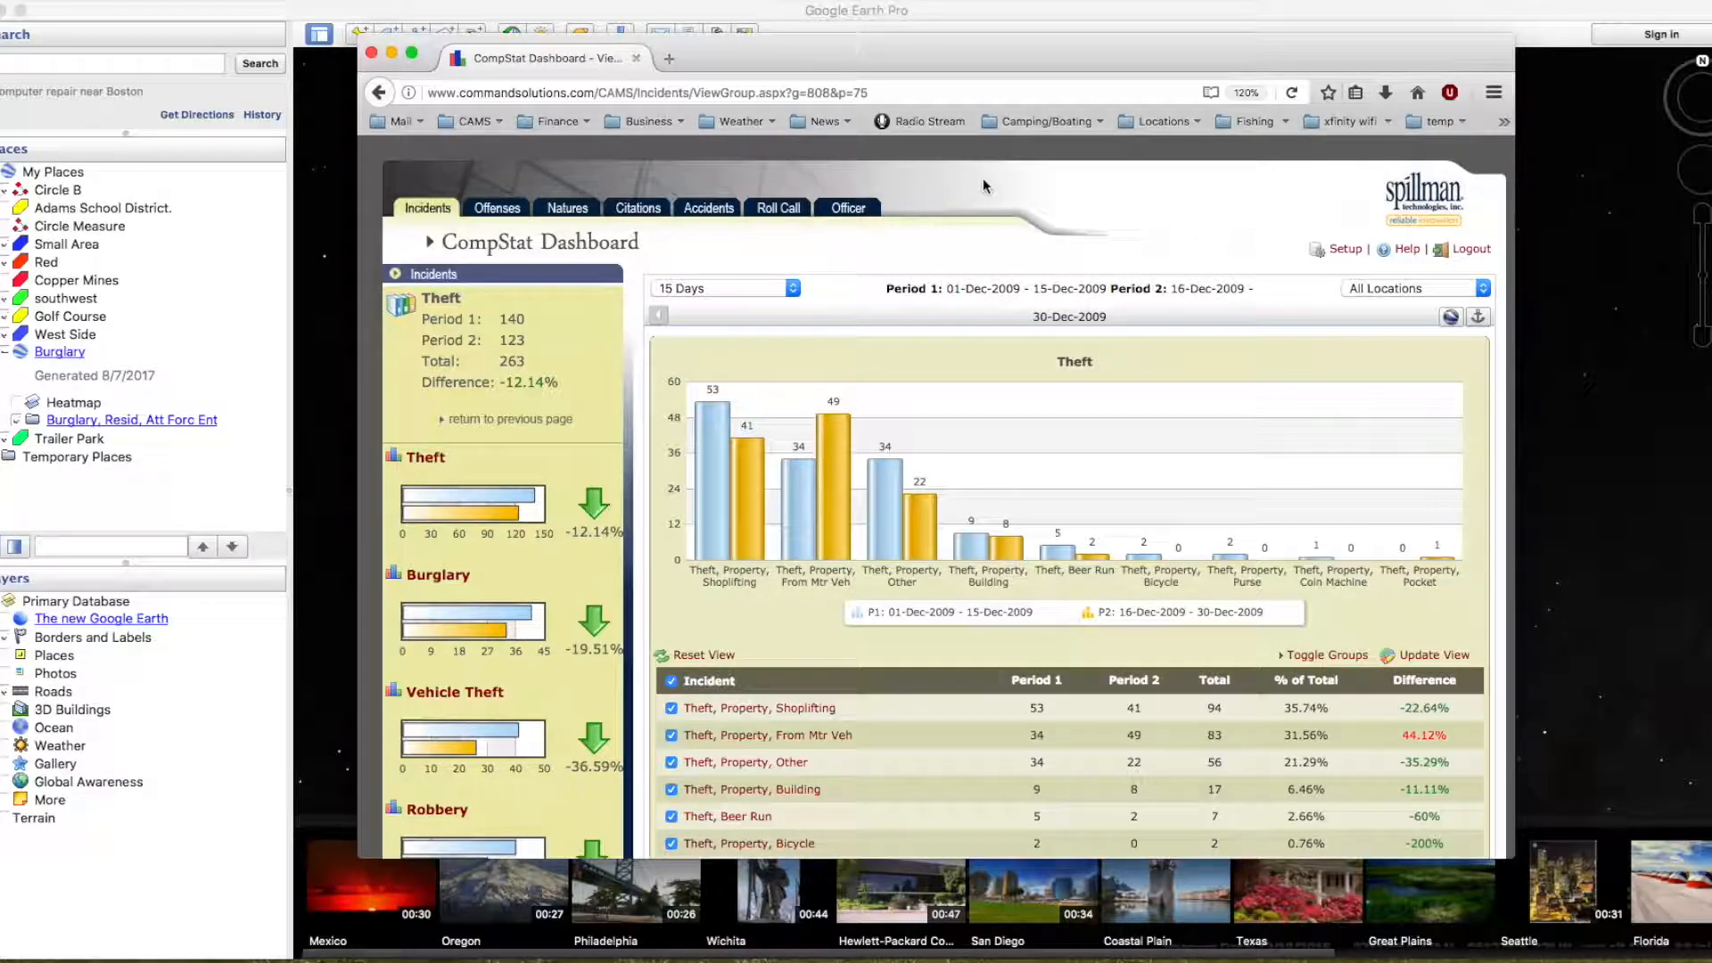
Step: View the Burglary details in the dashboard's Offenses section and the Accidnts details in its Natures section
{"action": "left_click", "coordinate": [497, 208]}
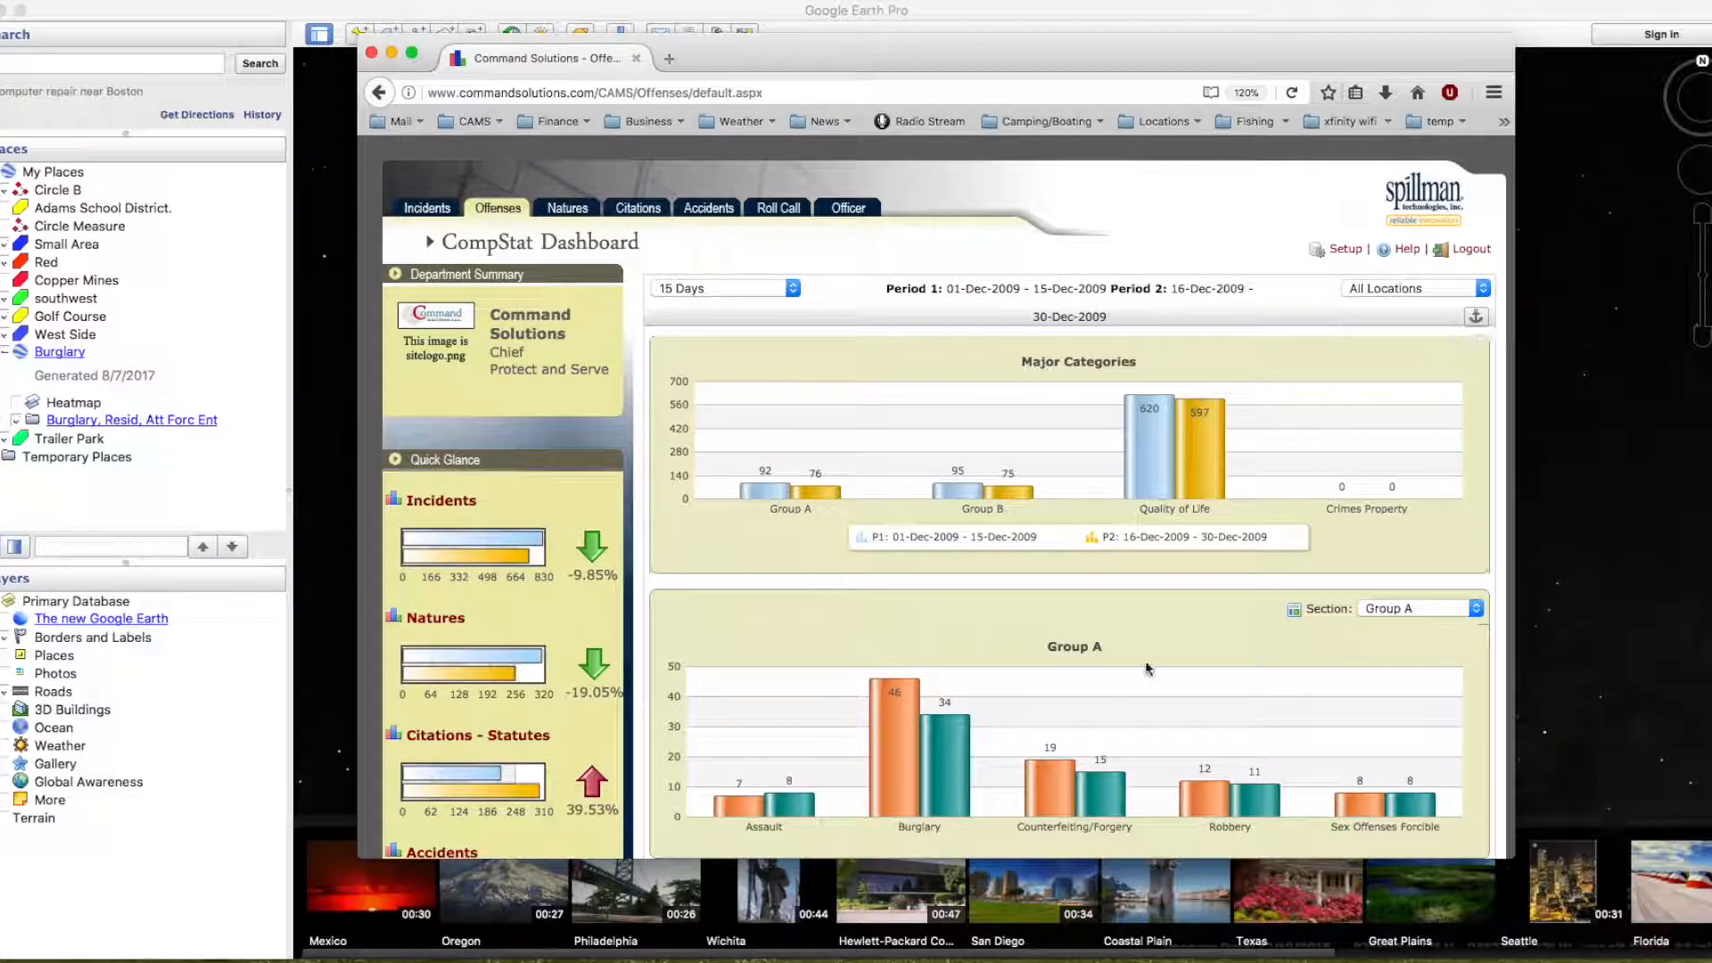
{"action": "left_click", "coordinate": [883, 748]}
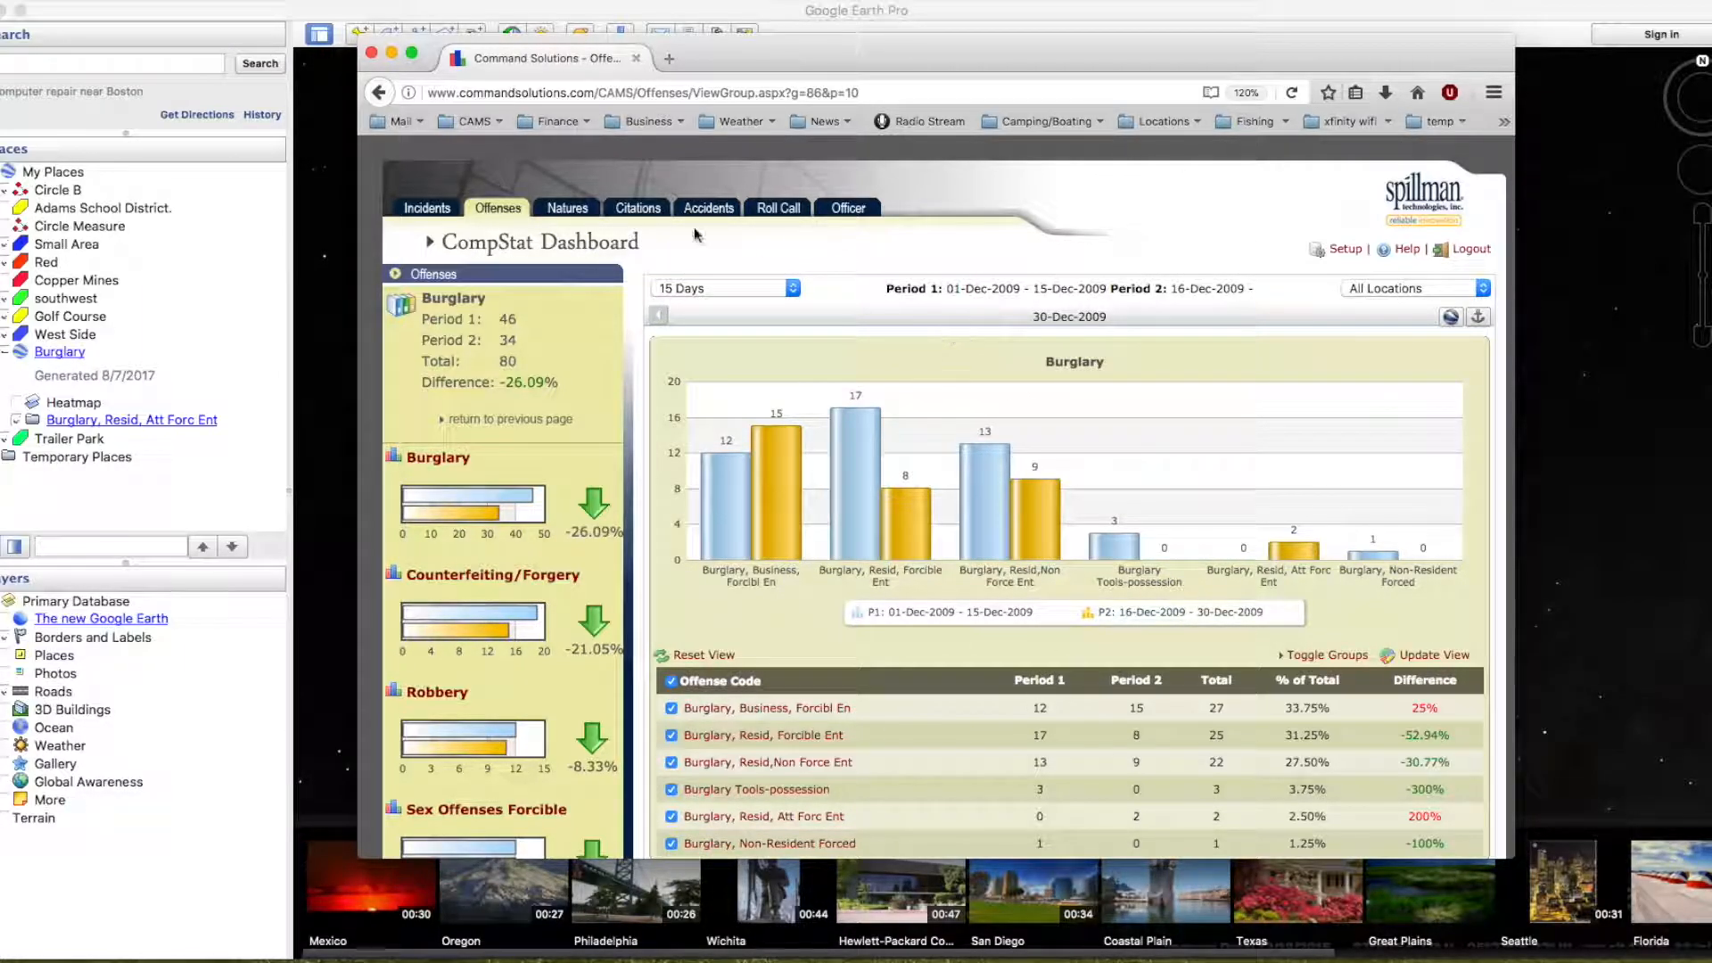
{"action": "left_click", "coordinate": [567, 207]}
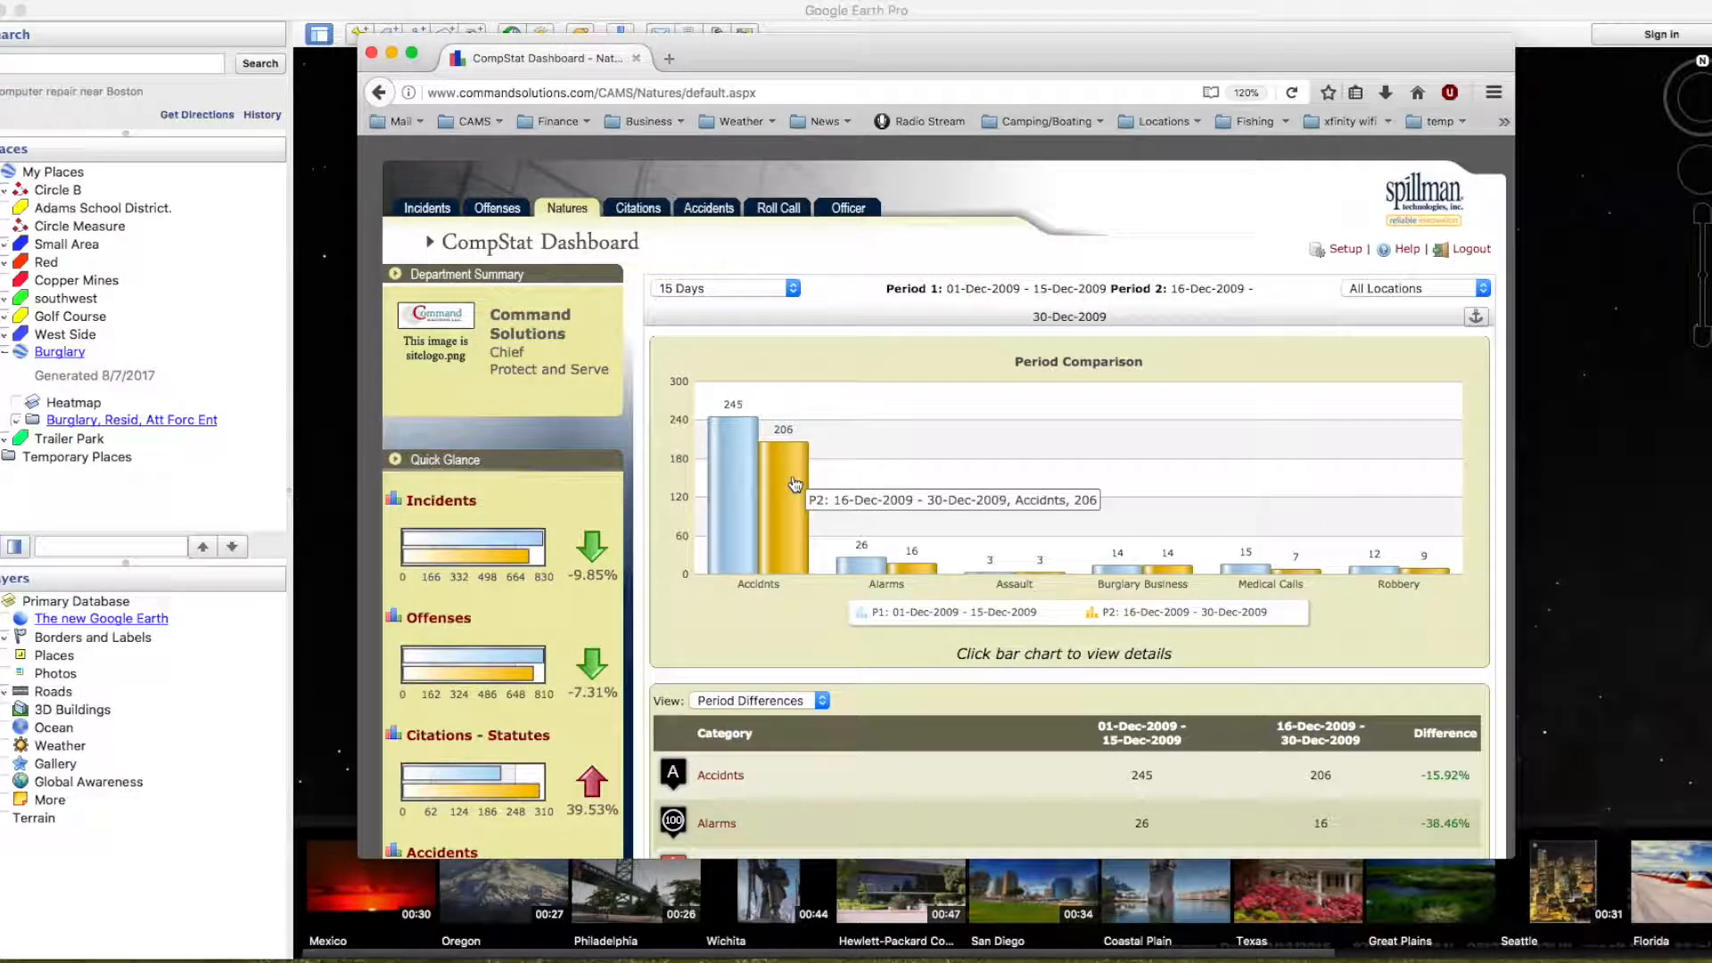
{"action": "left_click", "coordinate": [790, 473]}
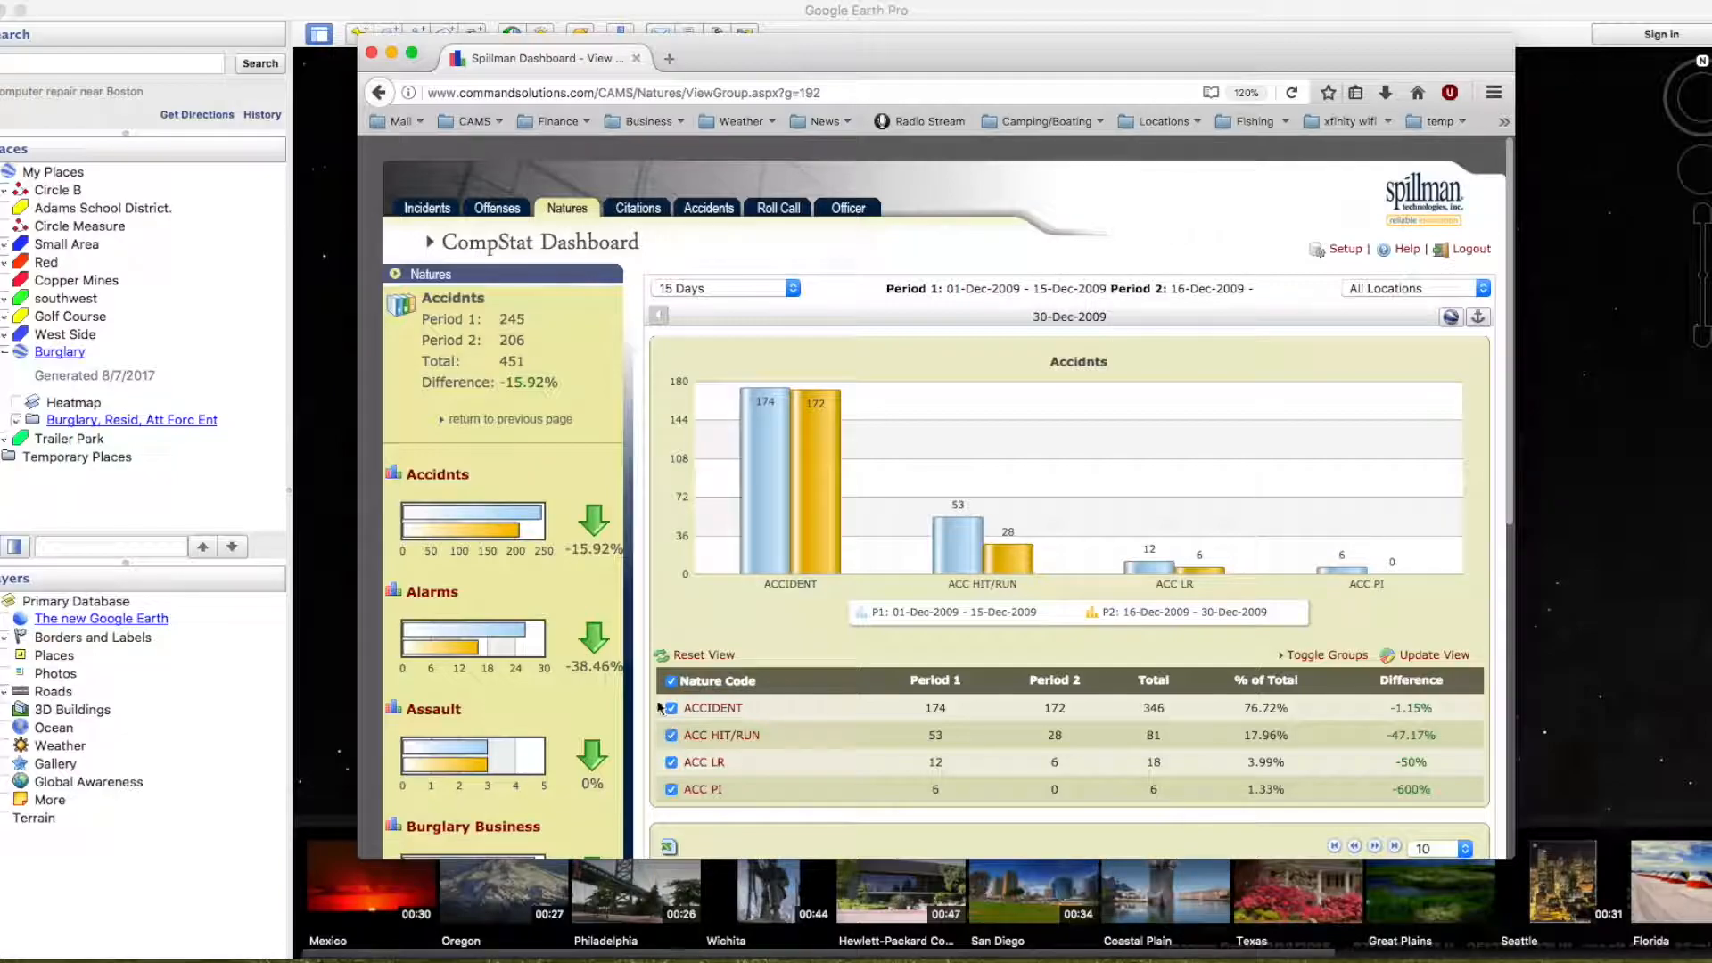
Step: Switch to Google Earth Pro and expand the Burglary, Resid, Att Forc Ent folder inside the Burglary place
{"action": "left_click", "coordinate": [2, 351]}
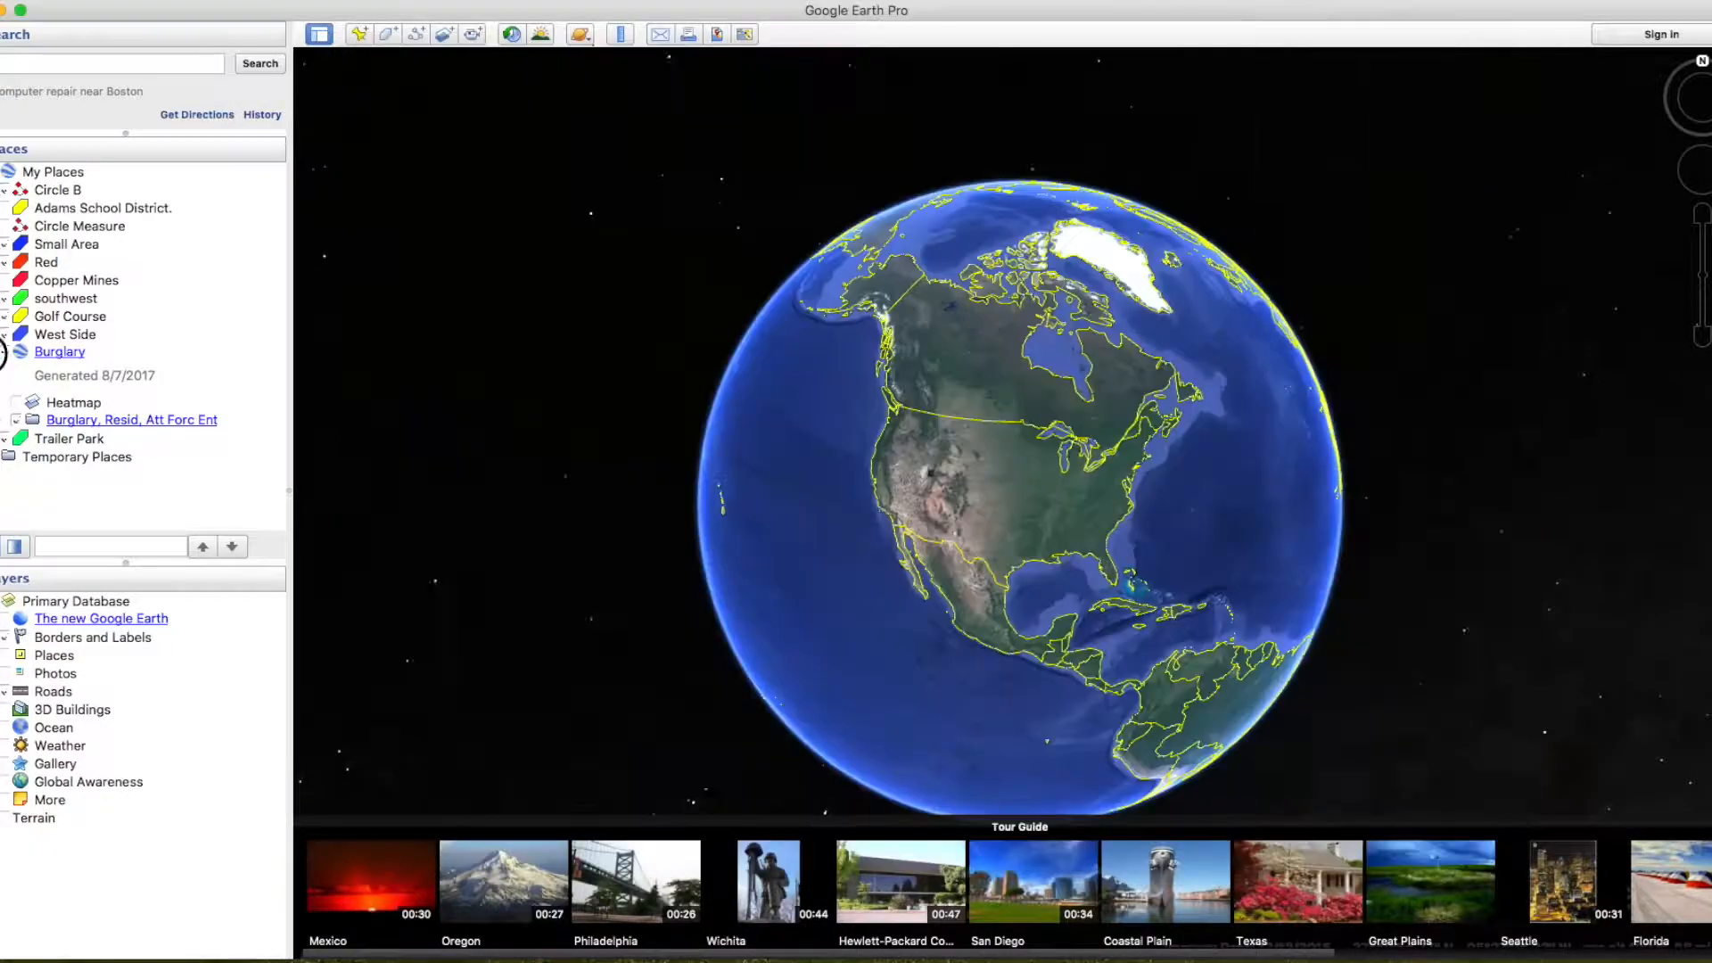
{"action": "left_click", "coordinate": [1, 352]}
{"action": "left_click", "coordinate": [5, 353]}
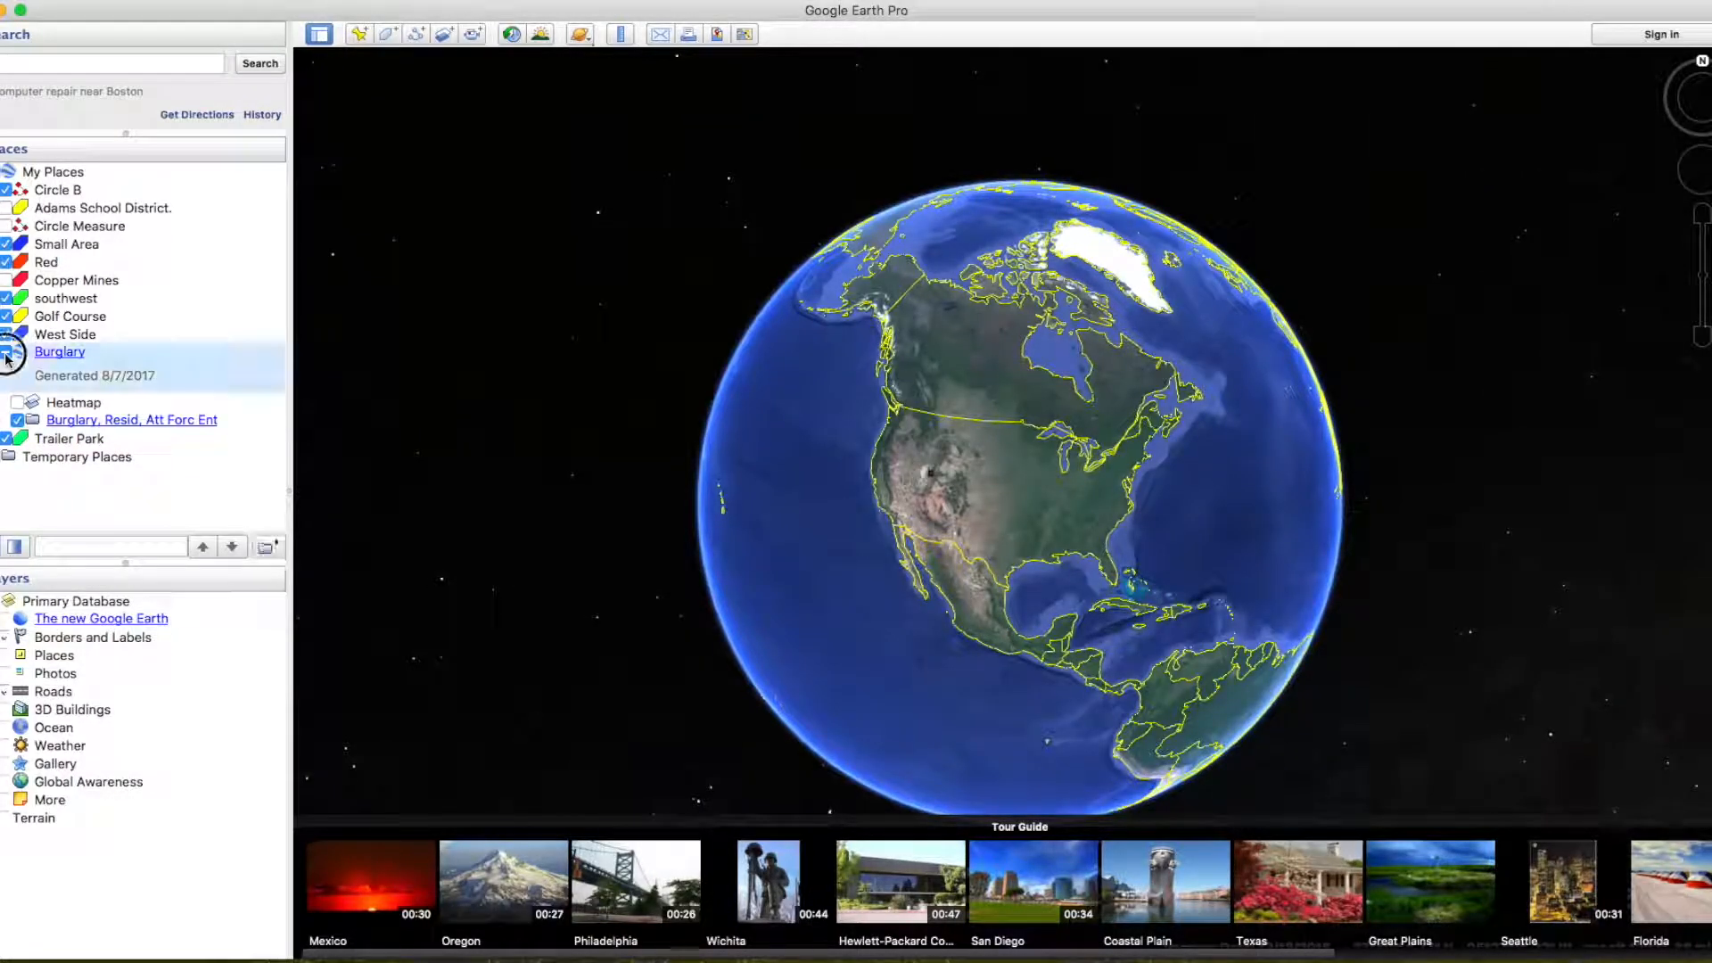
{"action": "left_click", "coordinate": [17, 420]}
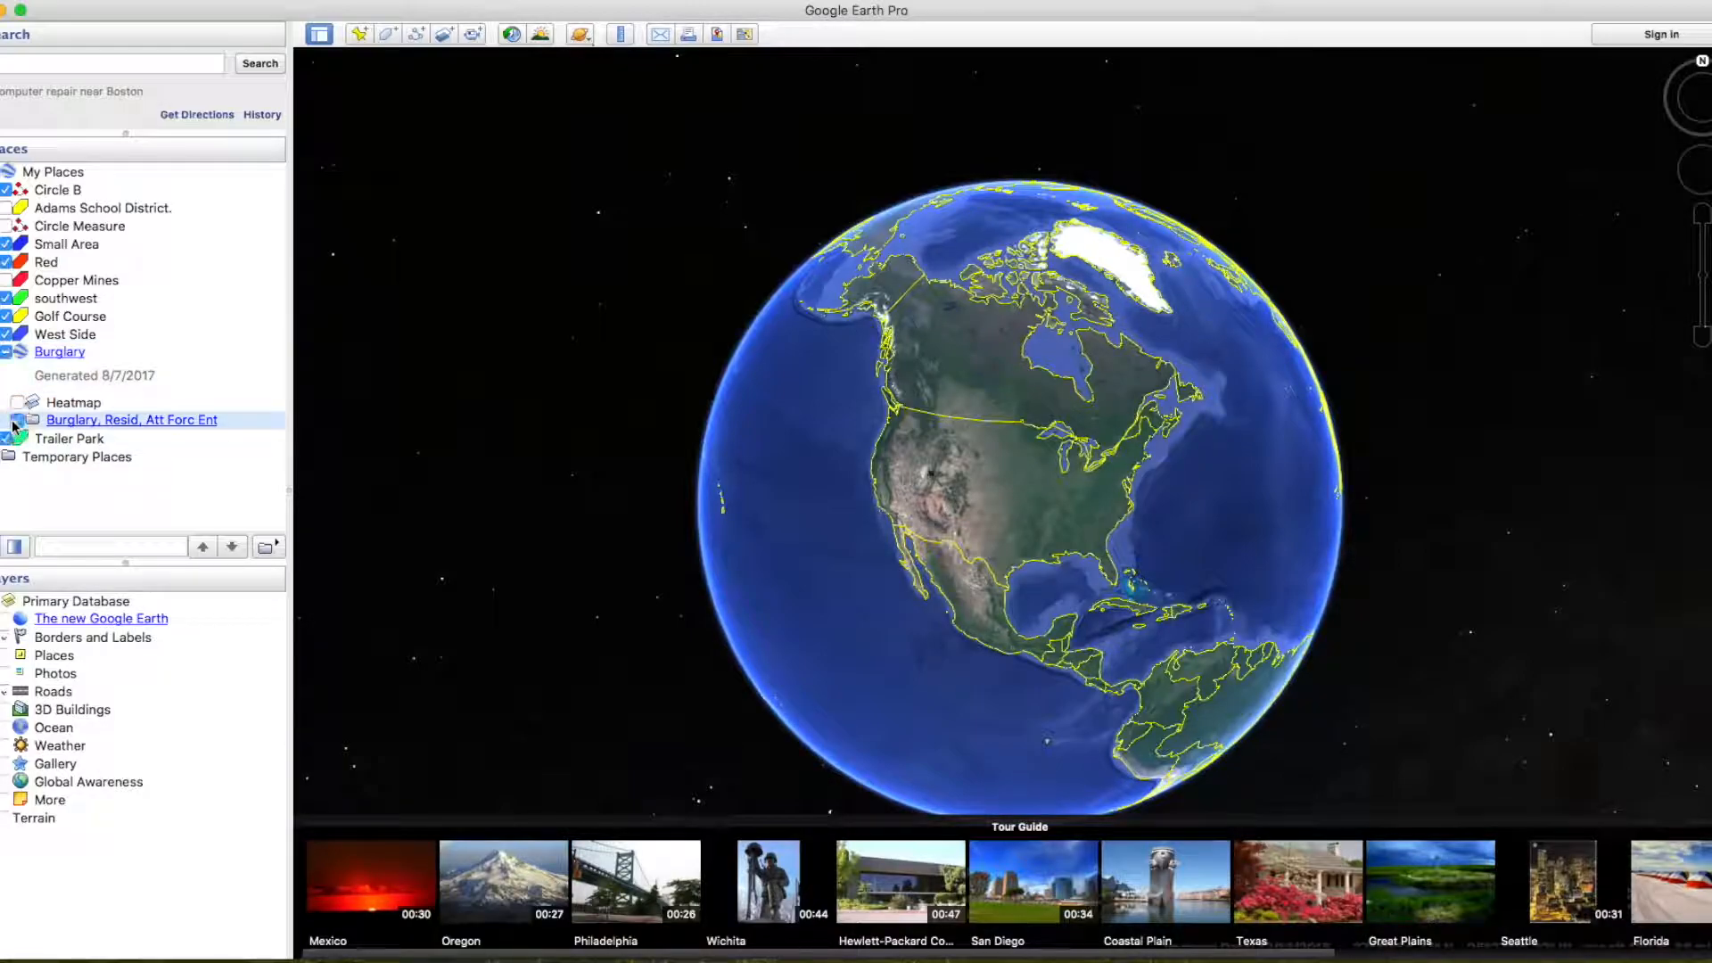
{"action": "left_click", "coordinate": [7, 420]}
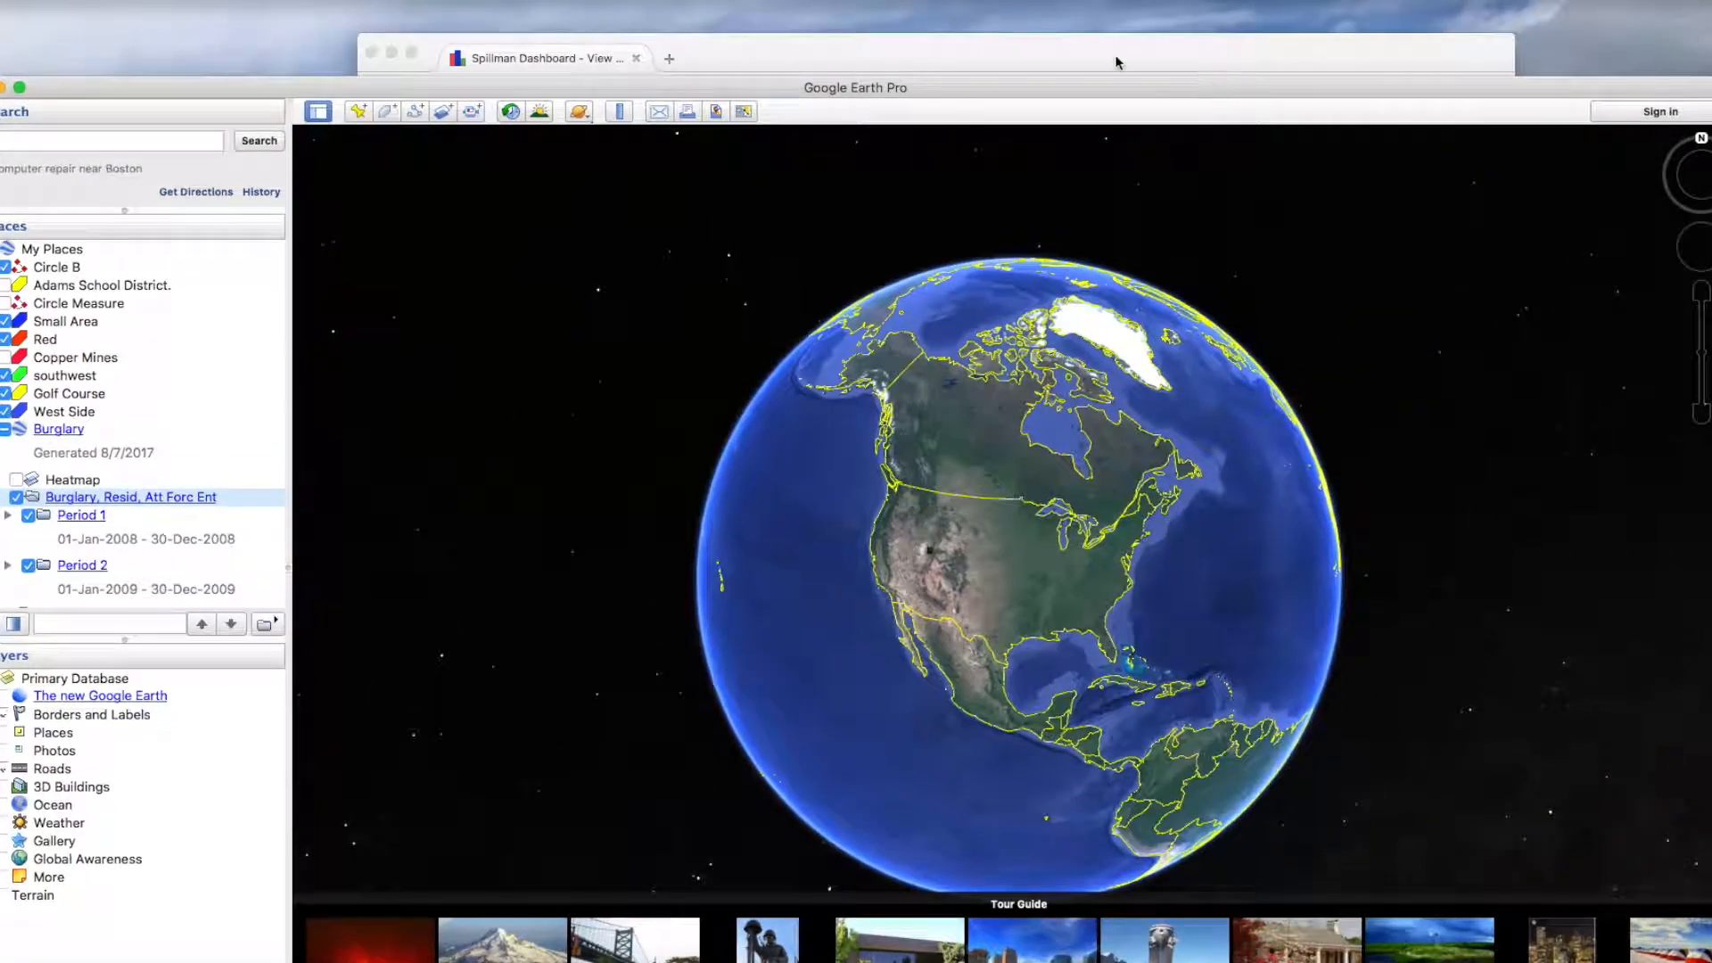
Step: Return to the CompStat dashboard in the browser and view its Accidents and Roll Call pages
{"action": "left_click", "coordinate": [1117, 57]}
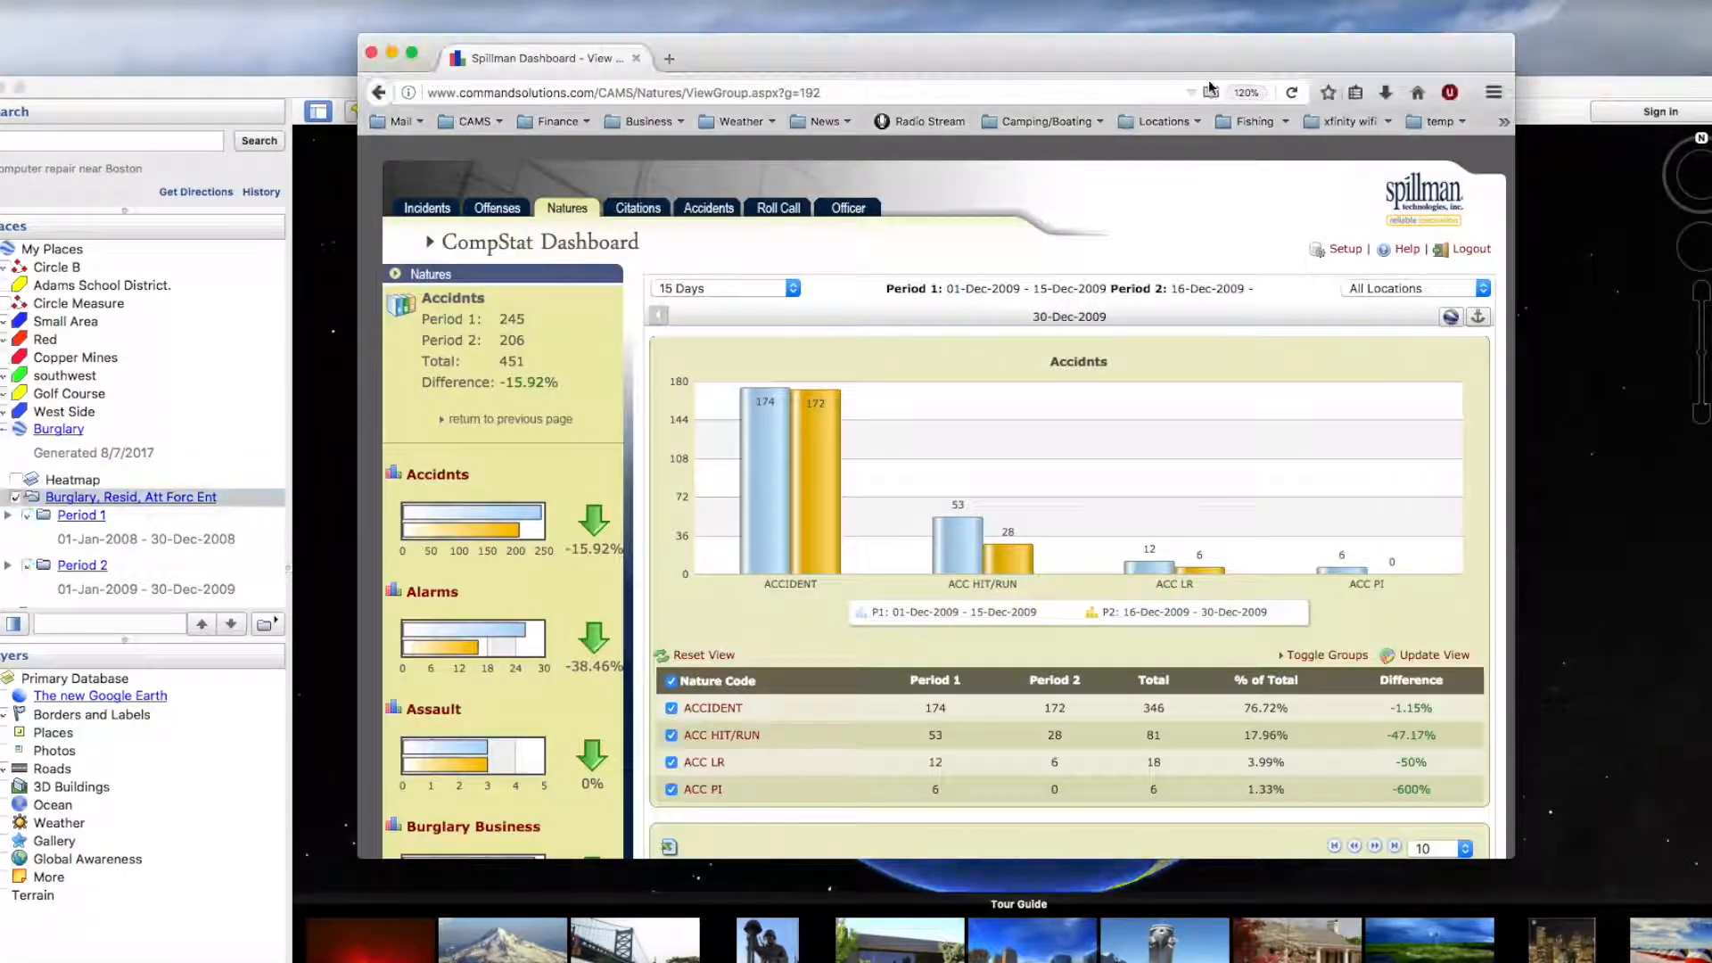
{"action": "mouse_move", "coordinate": [1604, 85]}
{"action": "left_mouse_down"}
{"action": "mouse_move", "coordinate": [1602, 22]}
{"action": "mouse_move", "coordinate": [1601, 63]}
{"action": "left_mouse_up"}
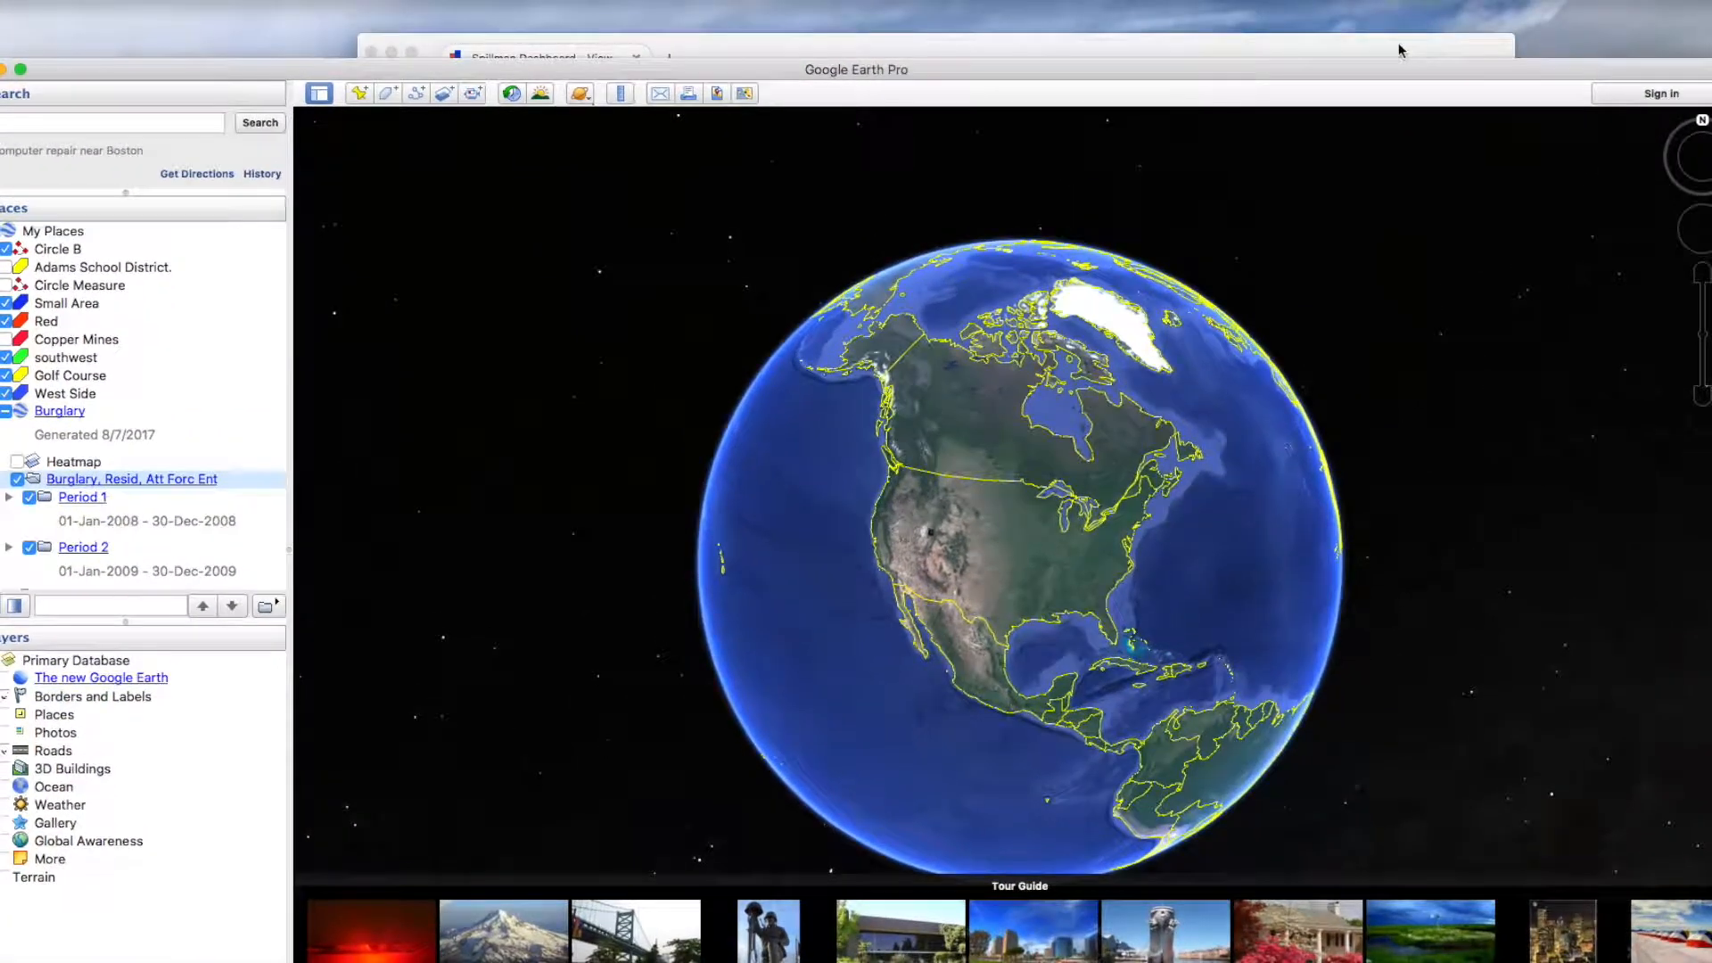
{"action": "left_click", "coordinate": [1399, 48]}
{"action": "left_click", "coordinate": [639, 210]}
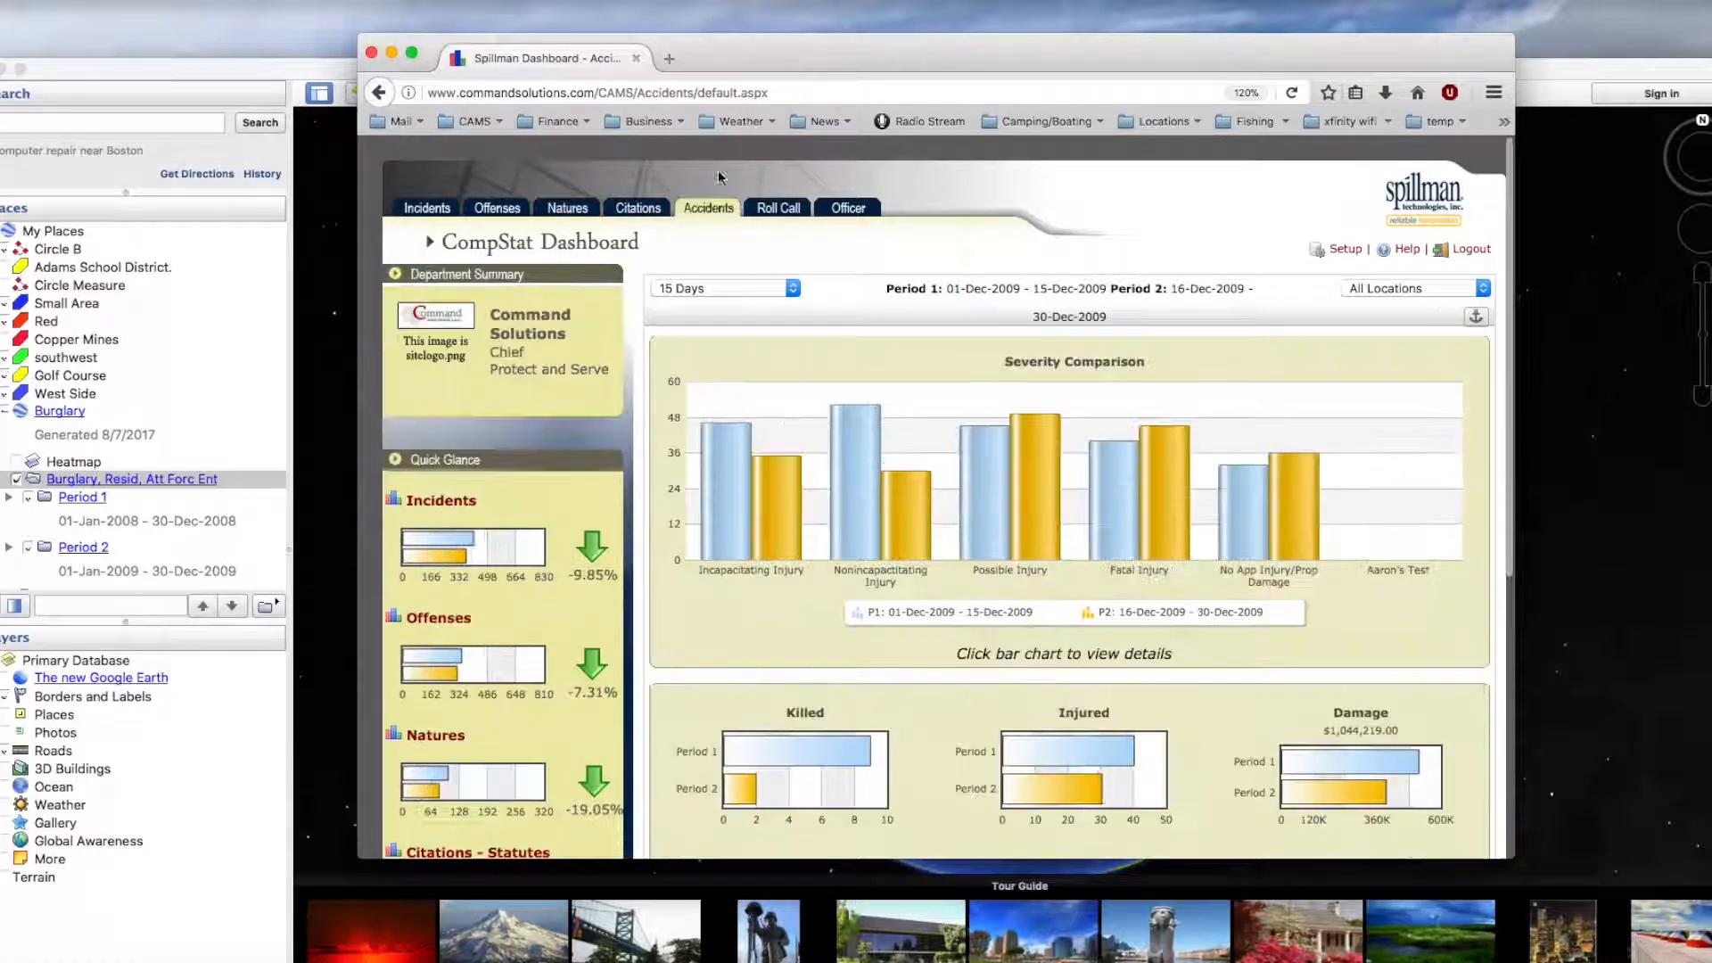
{"action": "left_click", "coordinate": [806, 214]}
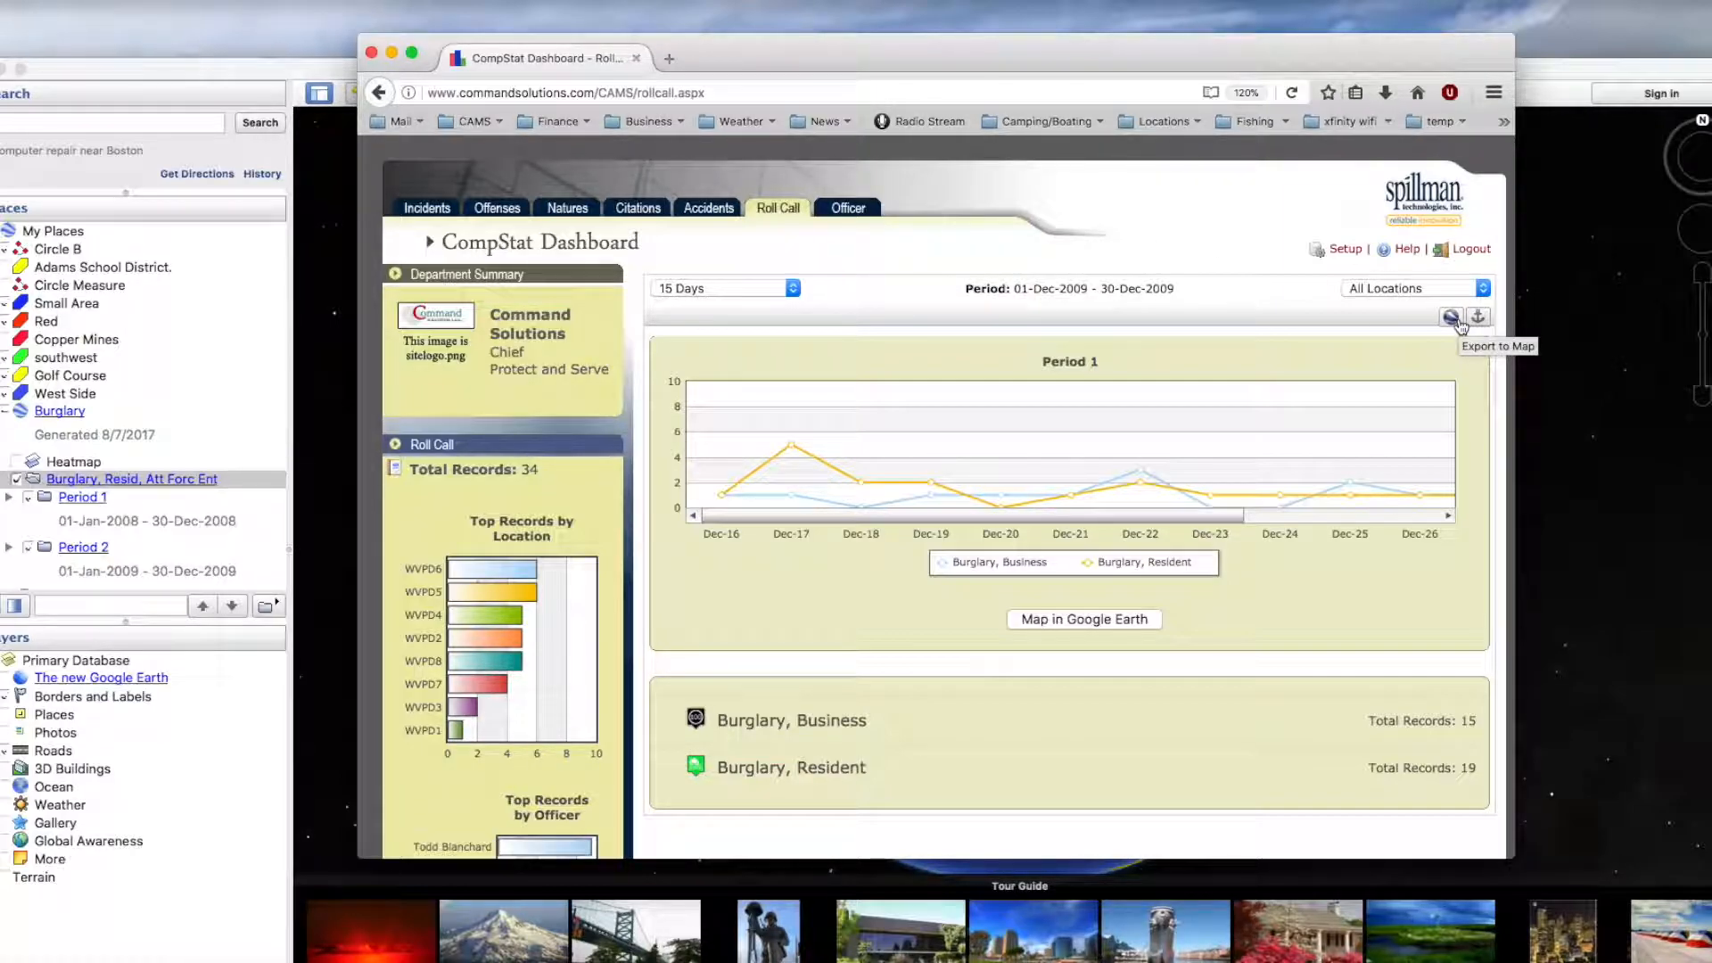
Step: Save the dashboard's mapping setup with TimeLine Method Disabled and both placemarks and heatmap enabled
{"action": "left_click", "coordinate": [1332, 259]}
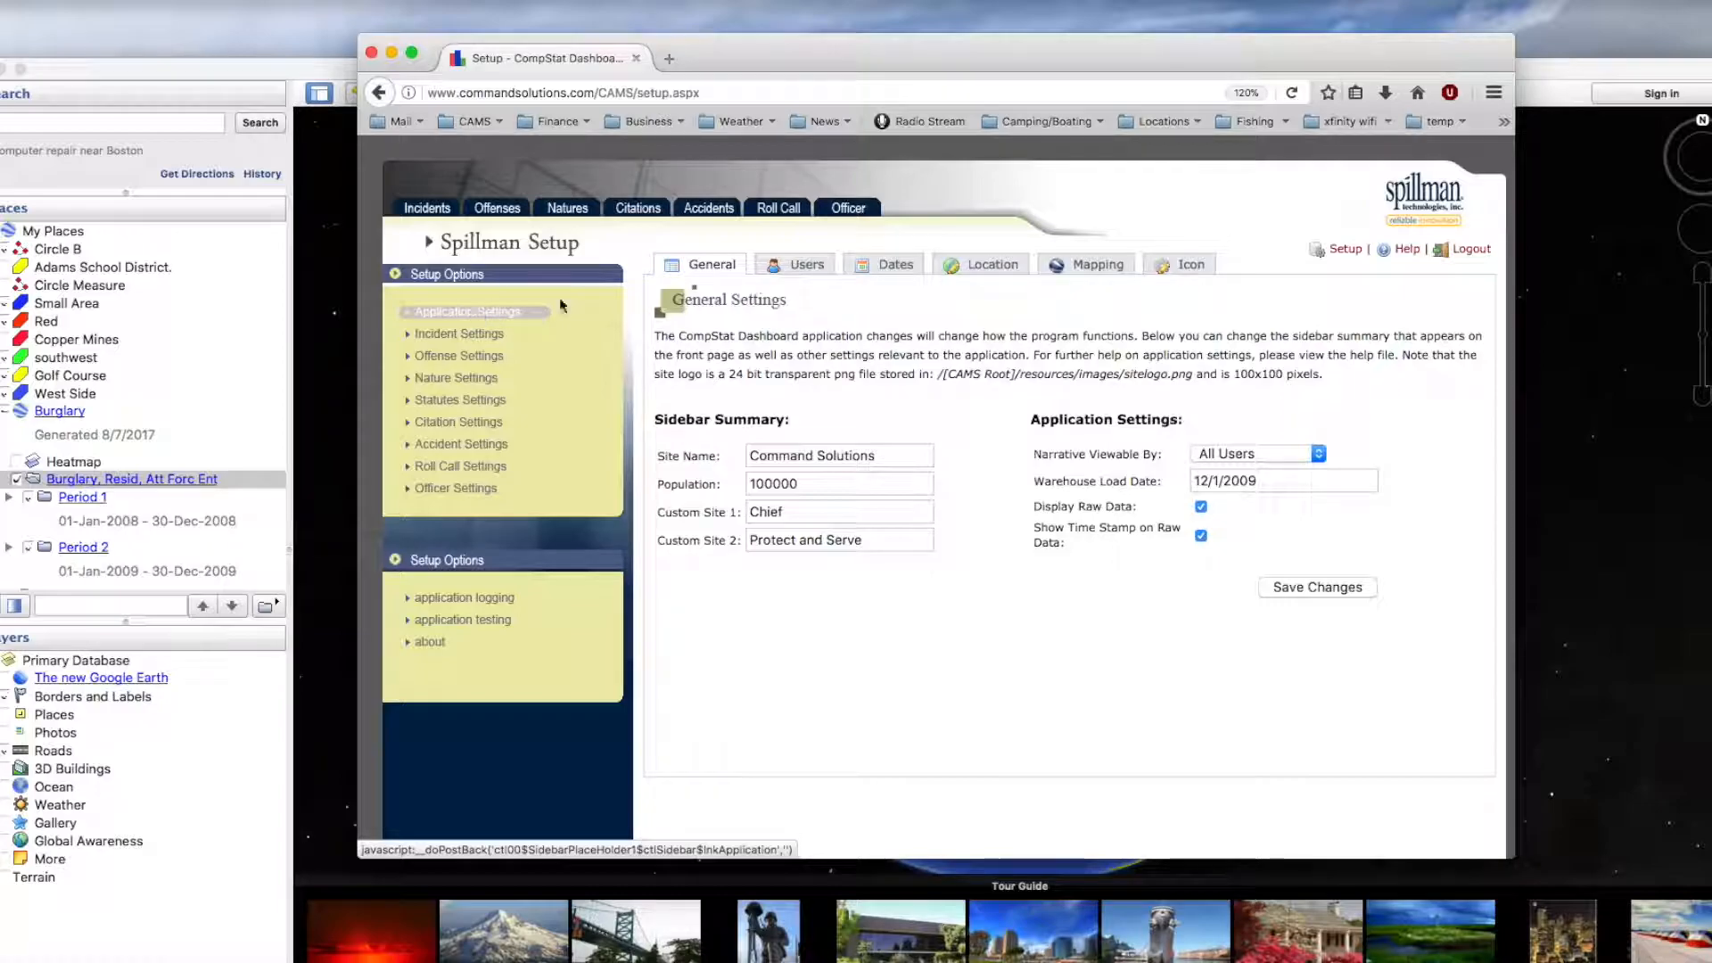
{"action": "left_click", "coordinate": [1106, 260]}
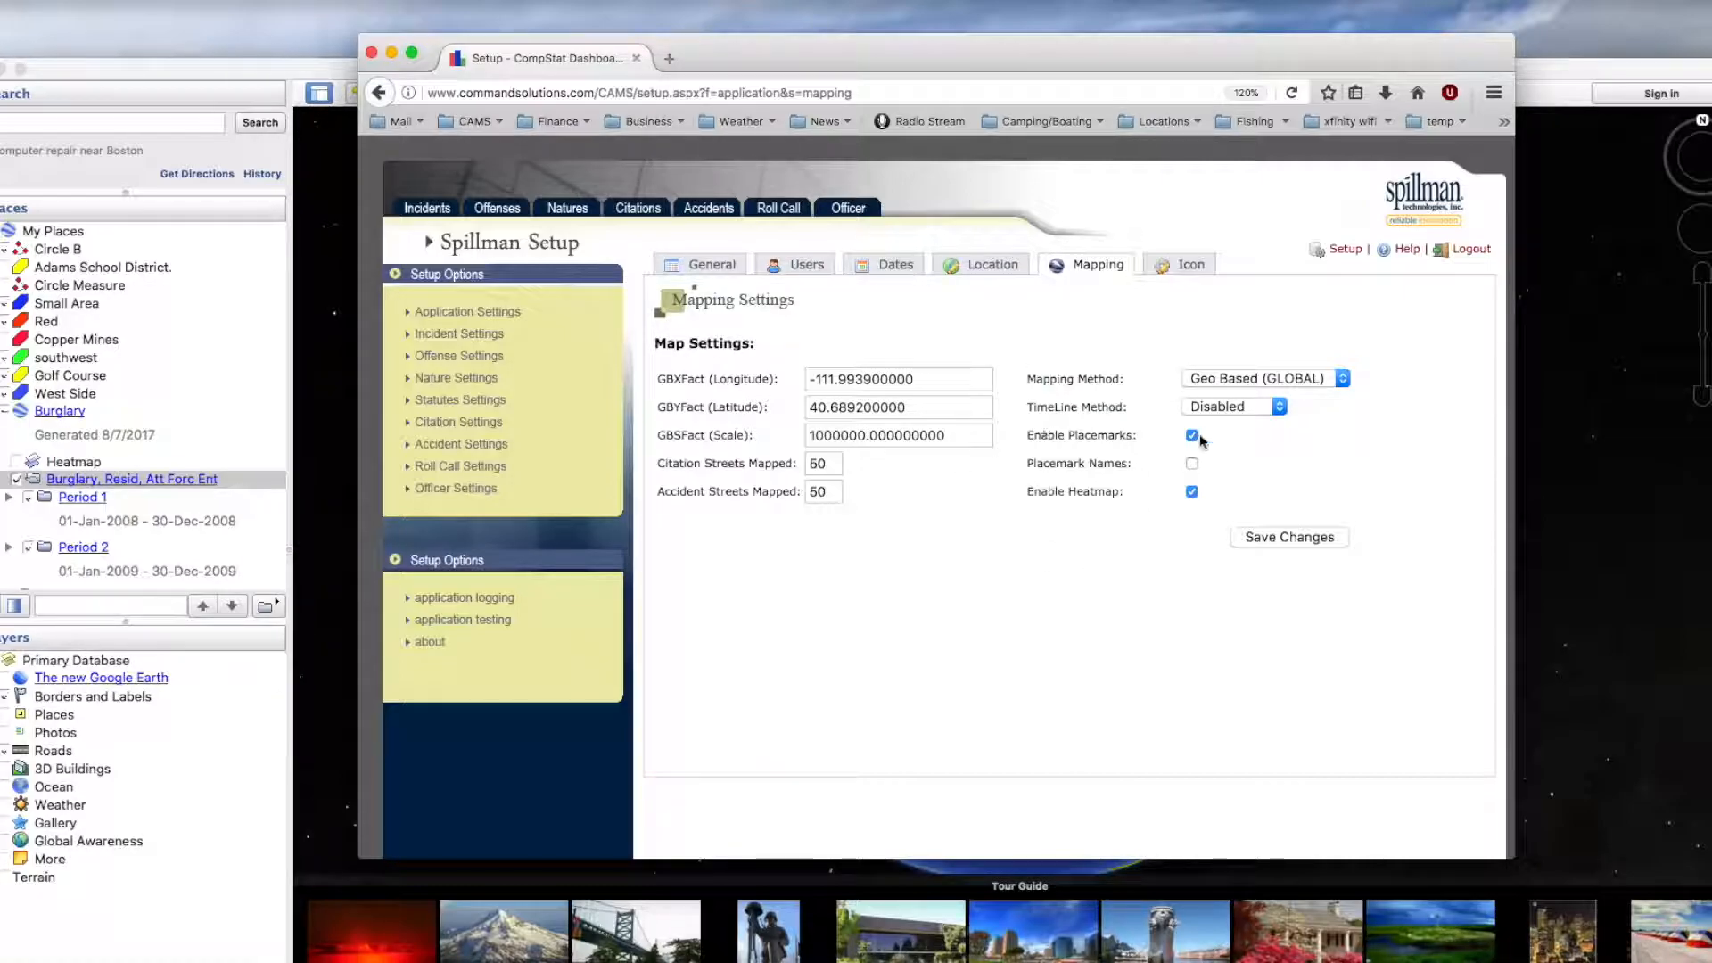
{"action": "left_click", "coordinate": [1191, 493]}
{"action": "left_click", "coordinate": [1280, 408]}
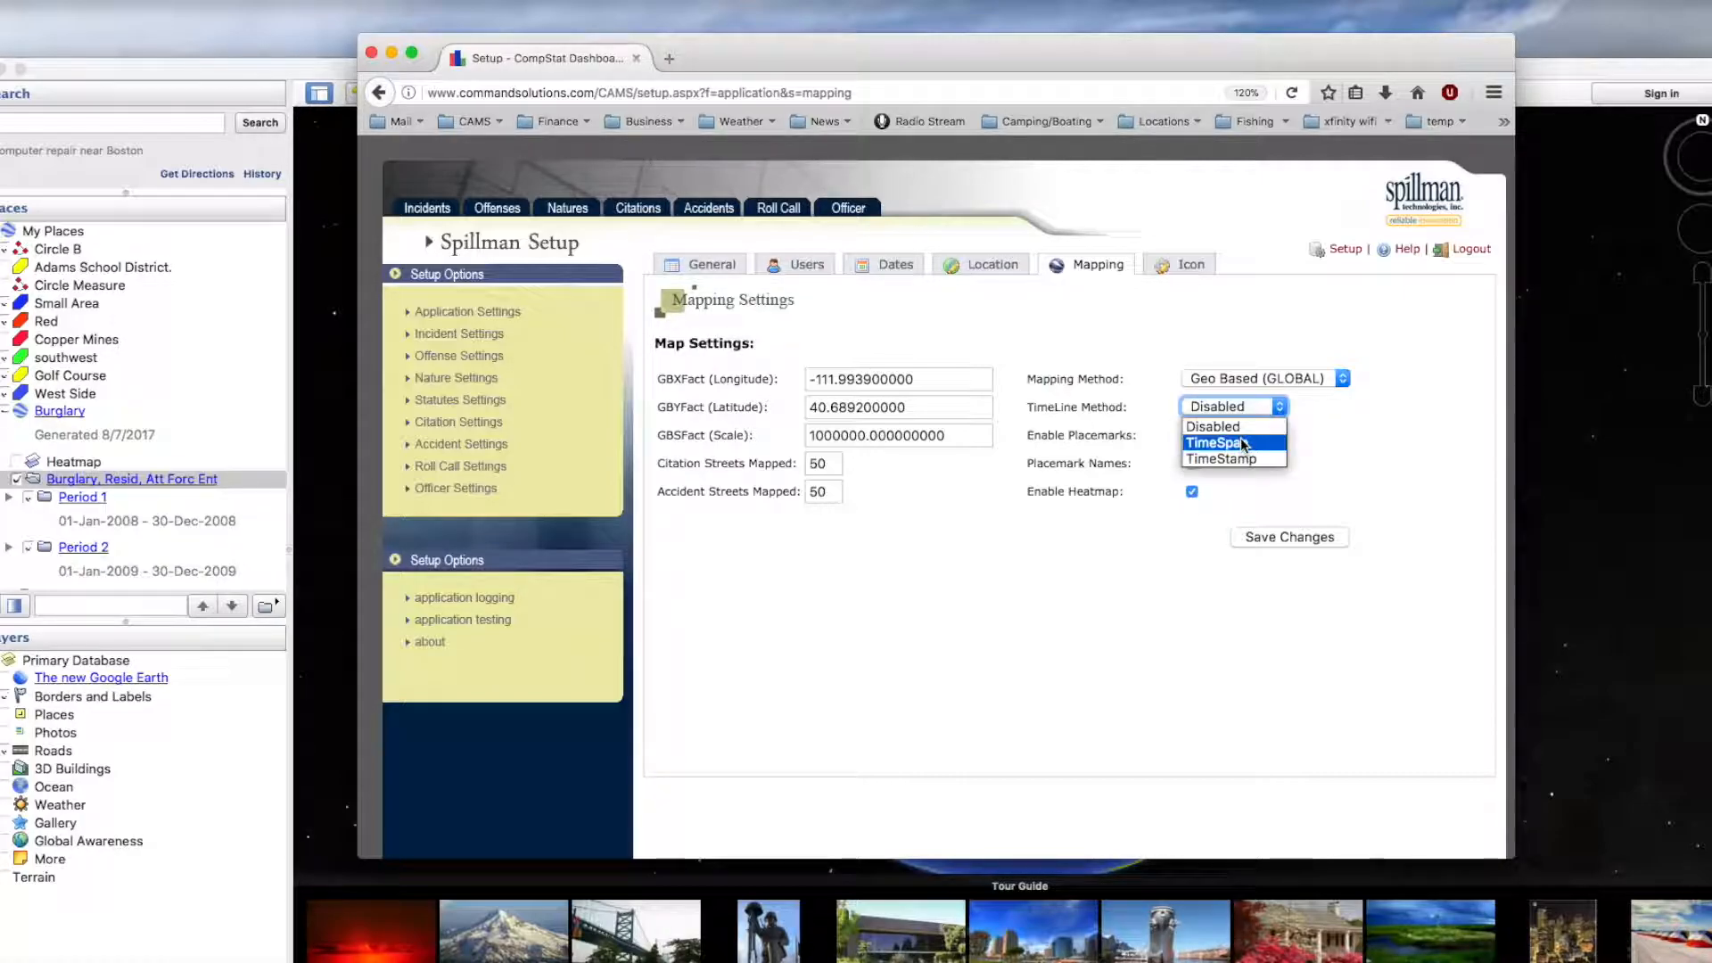
{"action": "left_click", "coordinate": [1317, 462]}
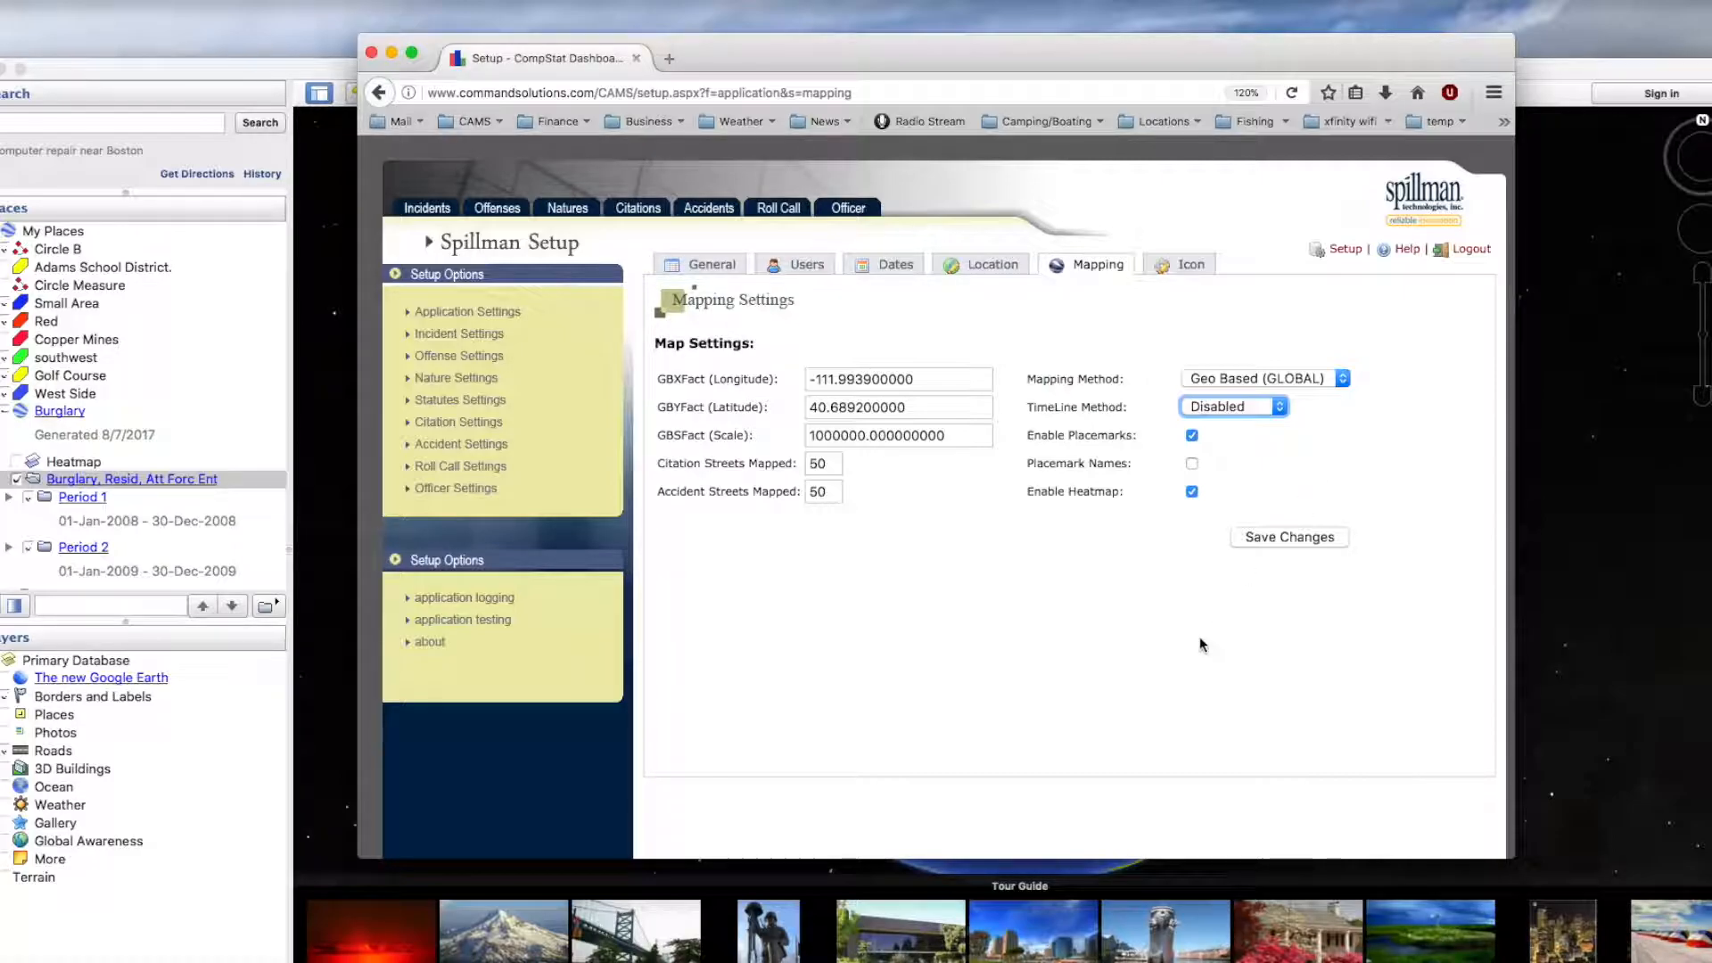
{"action": "left_click", "coordinate": [1285, 539]}
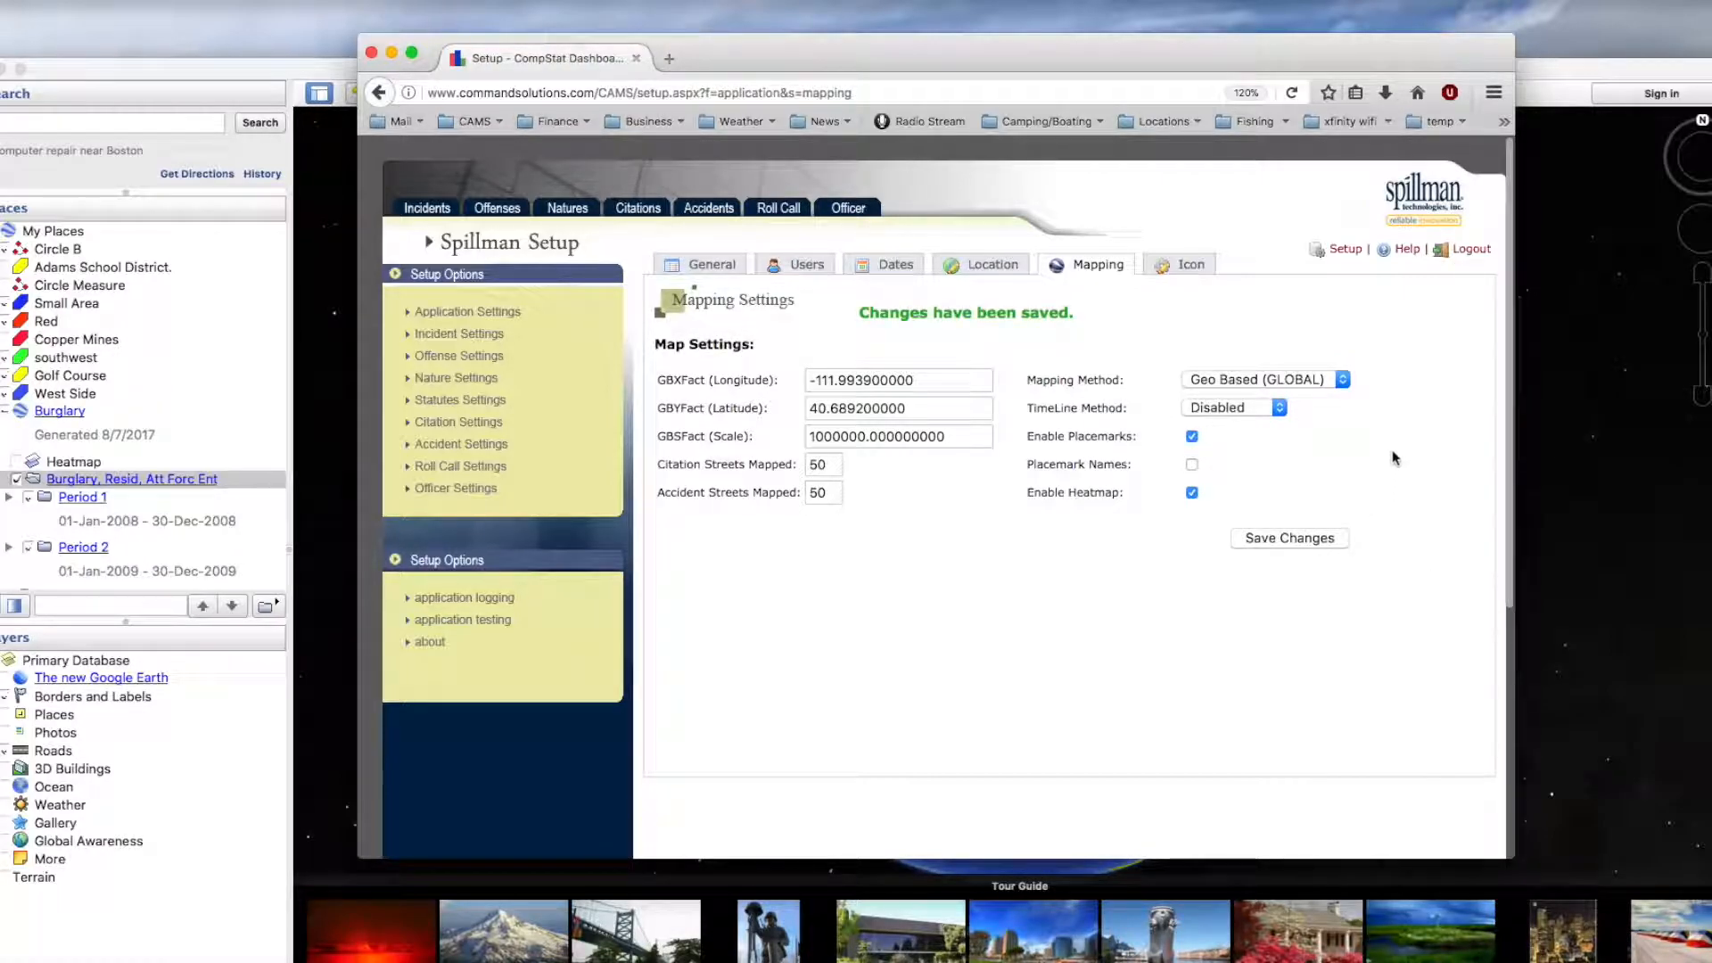
Step: Check the browser's downloads for 2018-02-18_123904_CAMS.kmz, clear the browser window away, and reposition the Google Earth Pro window to reveal its sidebar
{"action": "left_click_drag", "start_coordinate": [829, 52], "coordinate": [710, 145]}
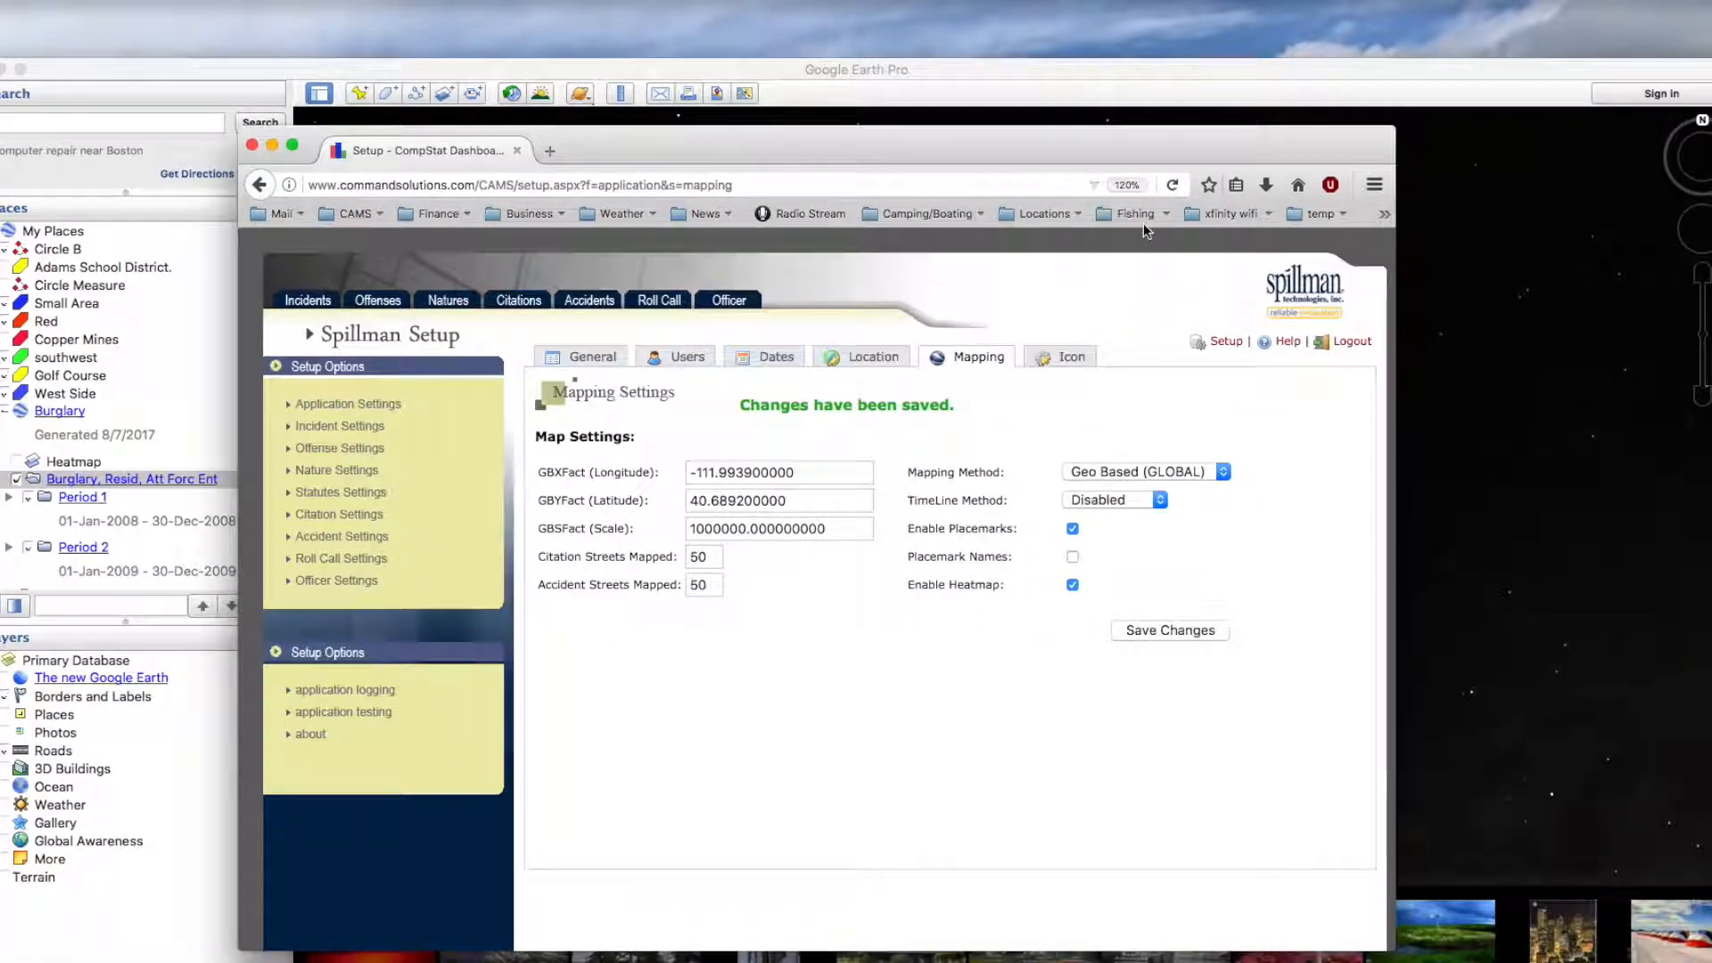
{"action": "left_click", "coordinate": [1269, 187]}
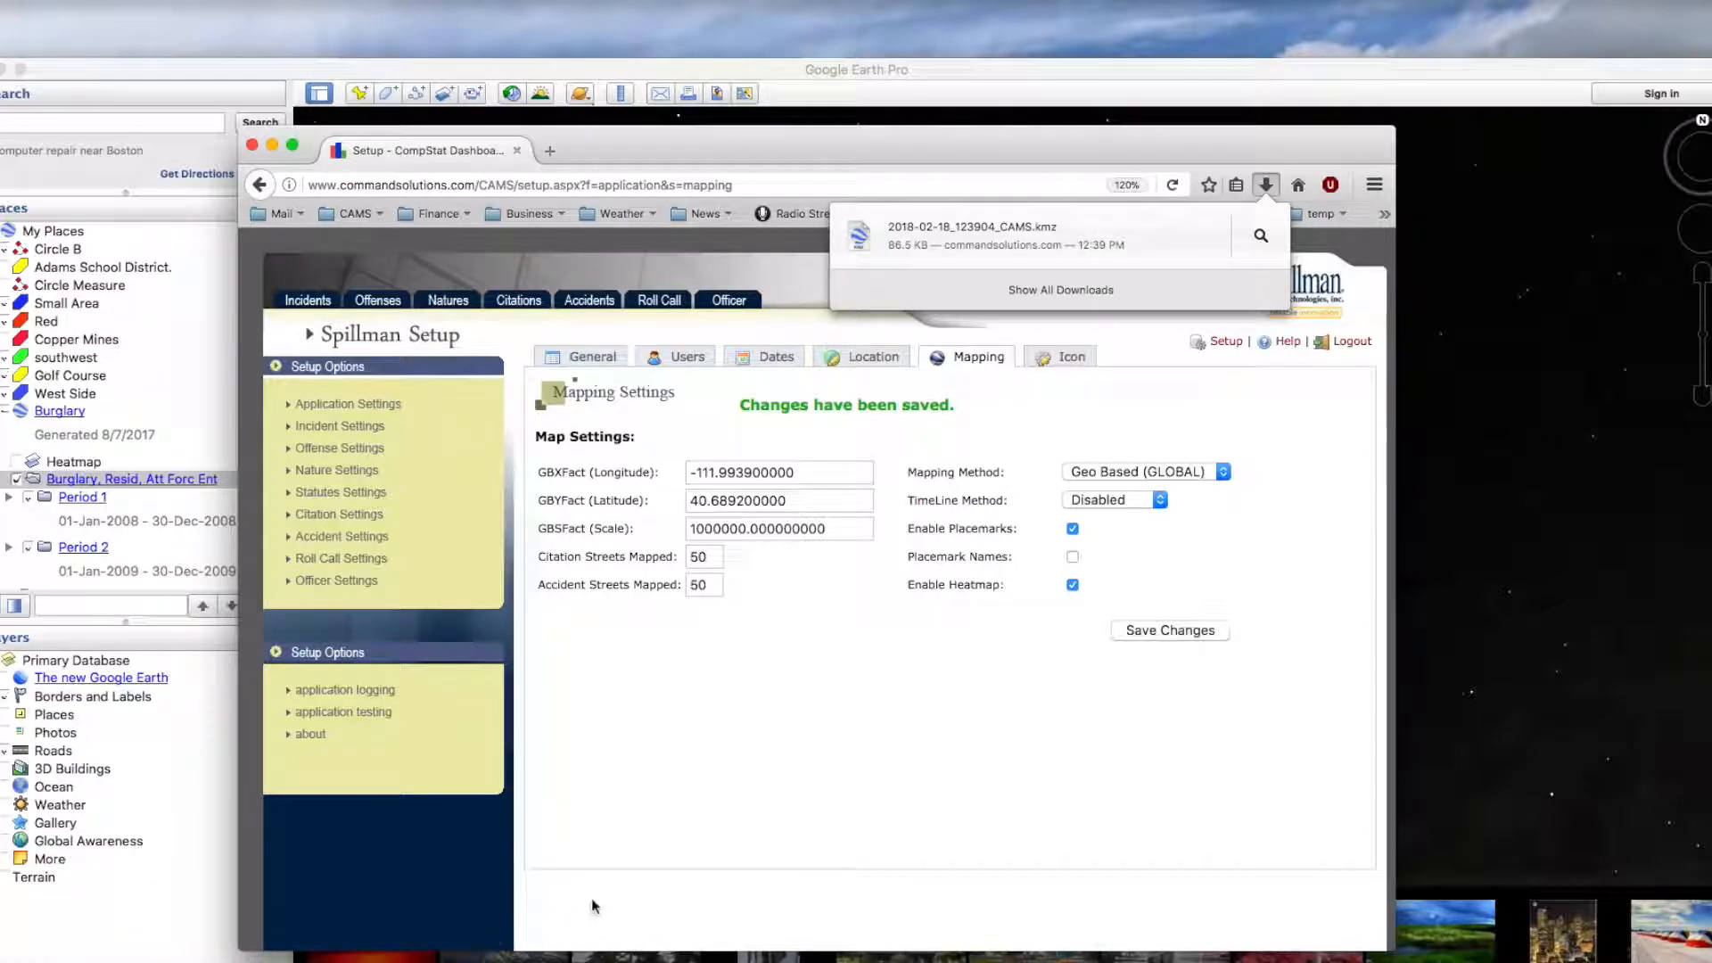
{"action": "left_click_drag", "start_coordinate": [1223, 148], "coordinate": [1711, 196]}
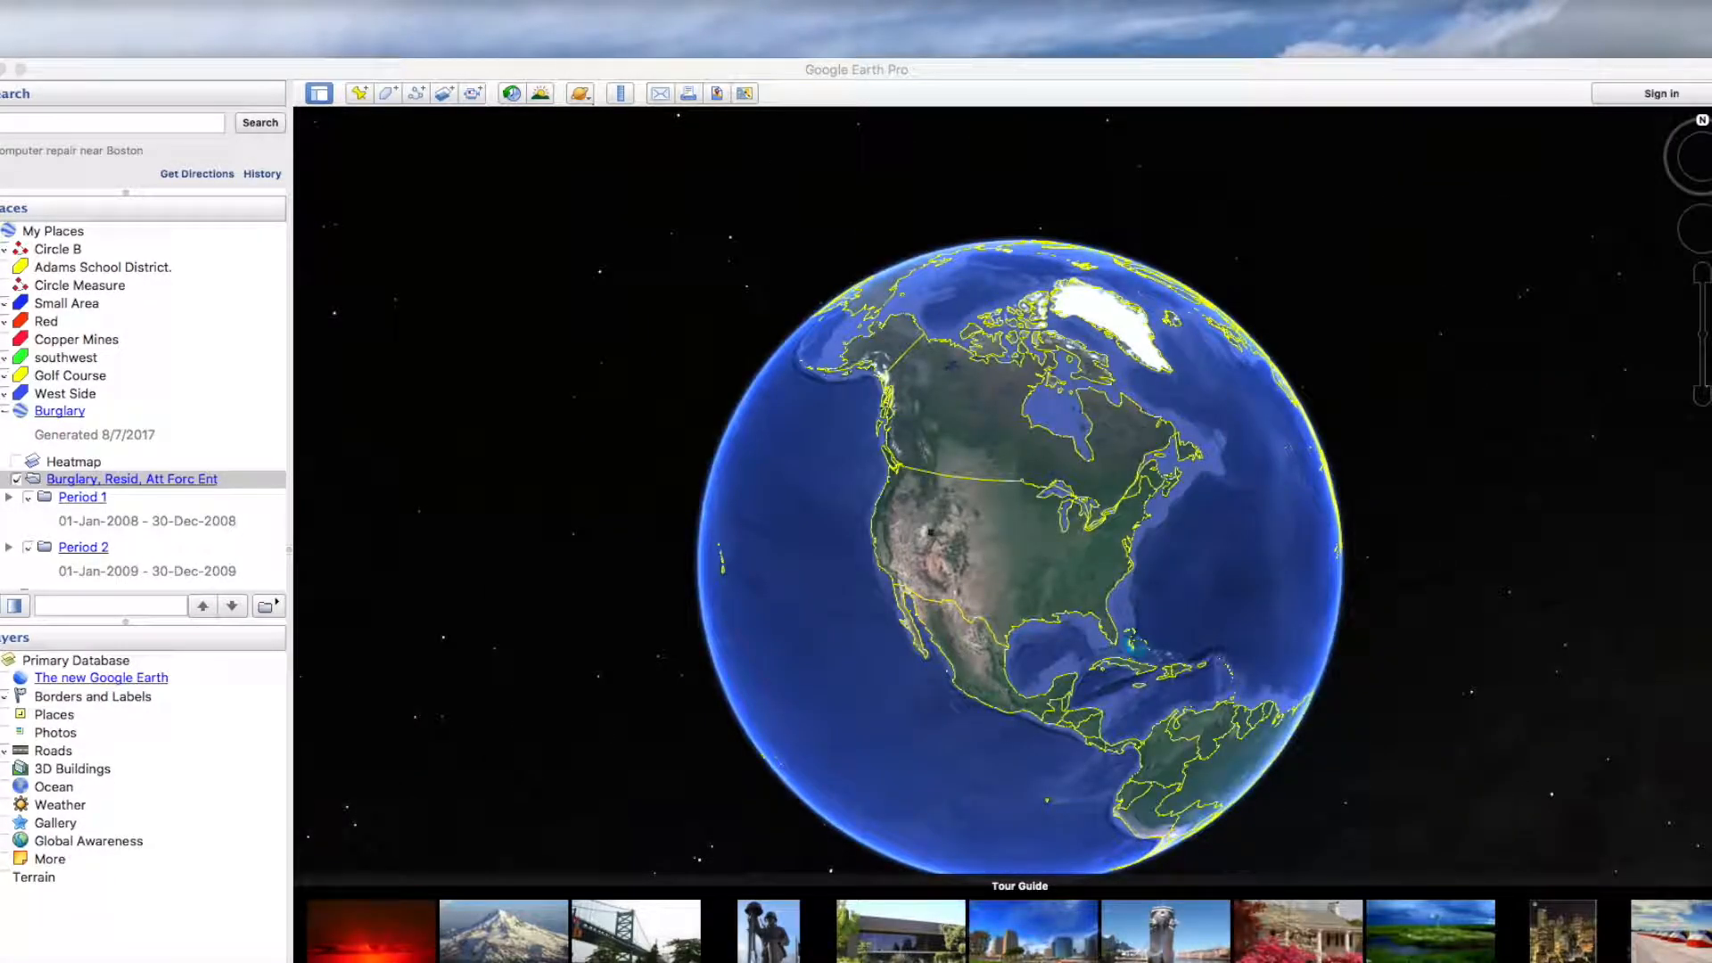
{"action": "left_click_drag", "start_coordinate": [1136, 81], "coordinate": [1176, 31]}
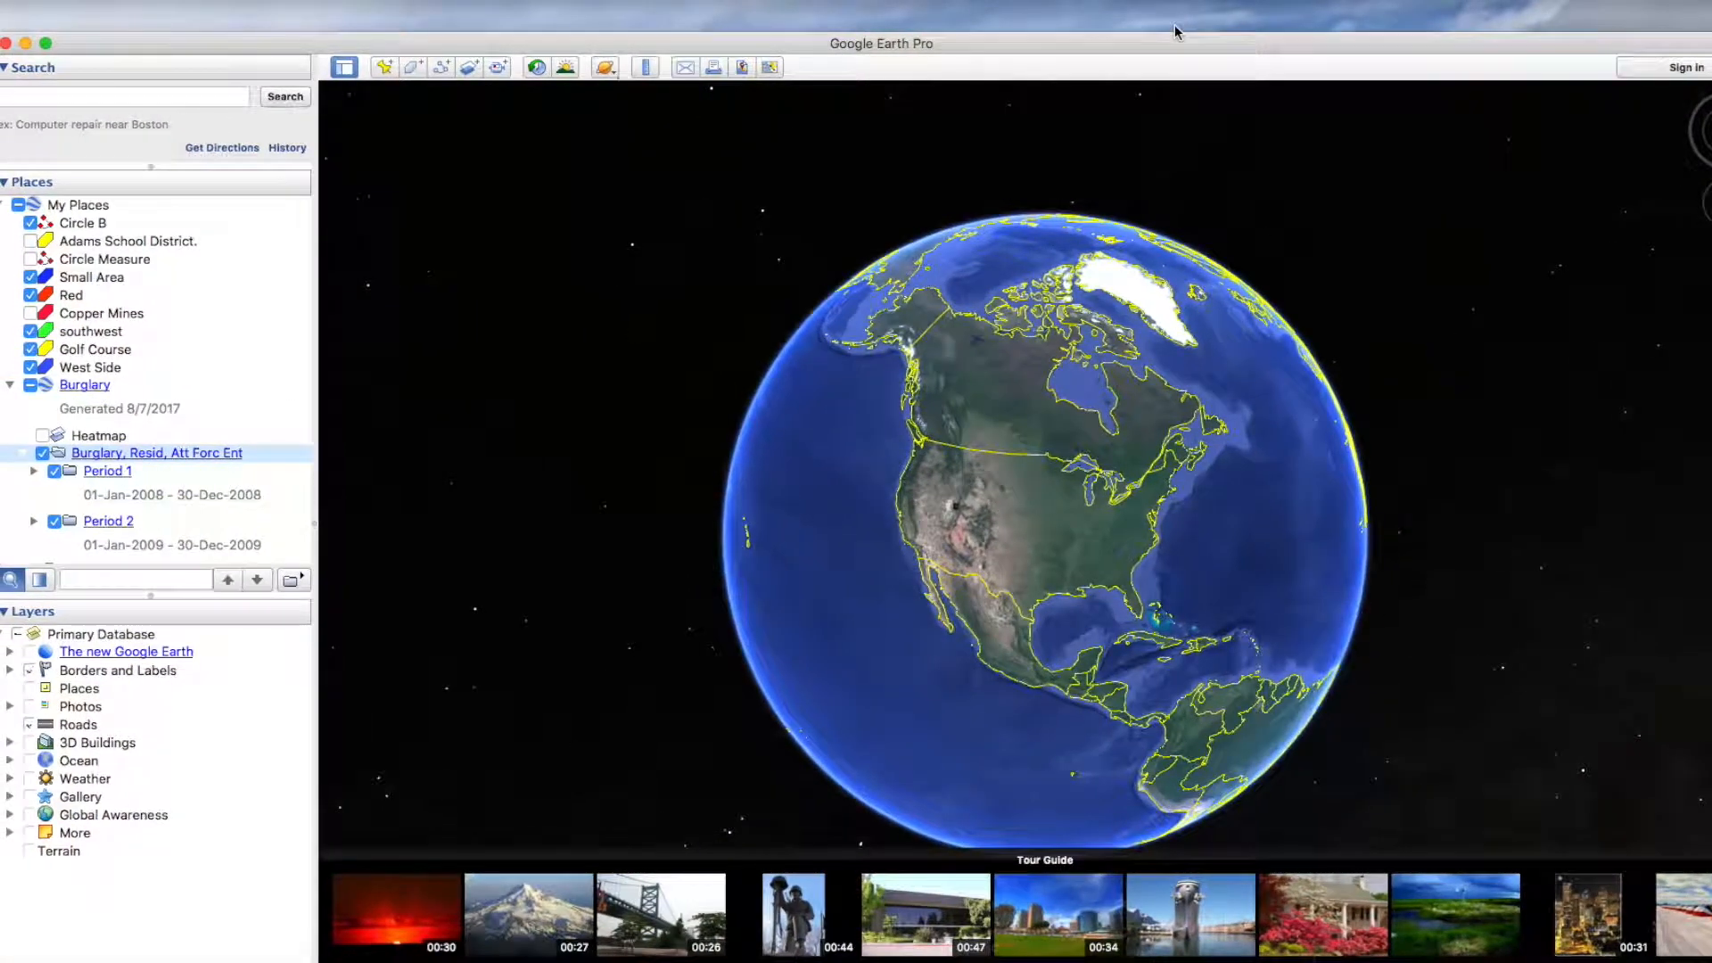
Step: Fly the globe to the Burglary place and close its description balloon
{"action": "scroll", "coordinate": [1126, 293], "scroll_direction": "down", "scroll_amount": 5}
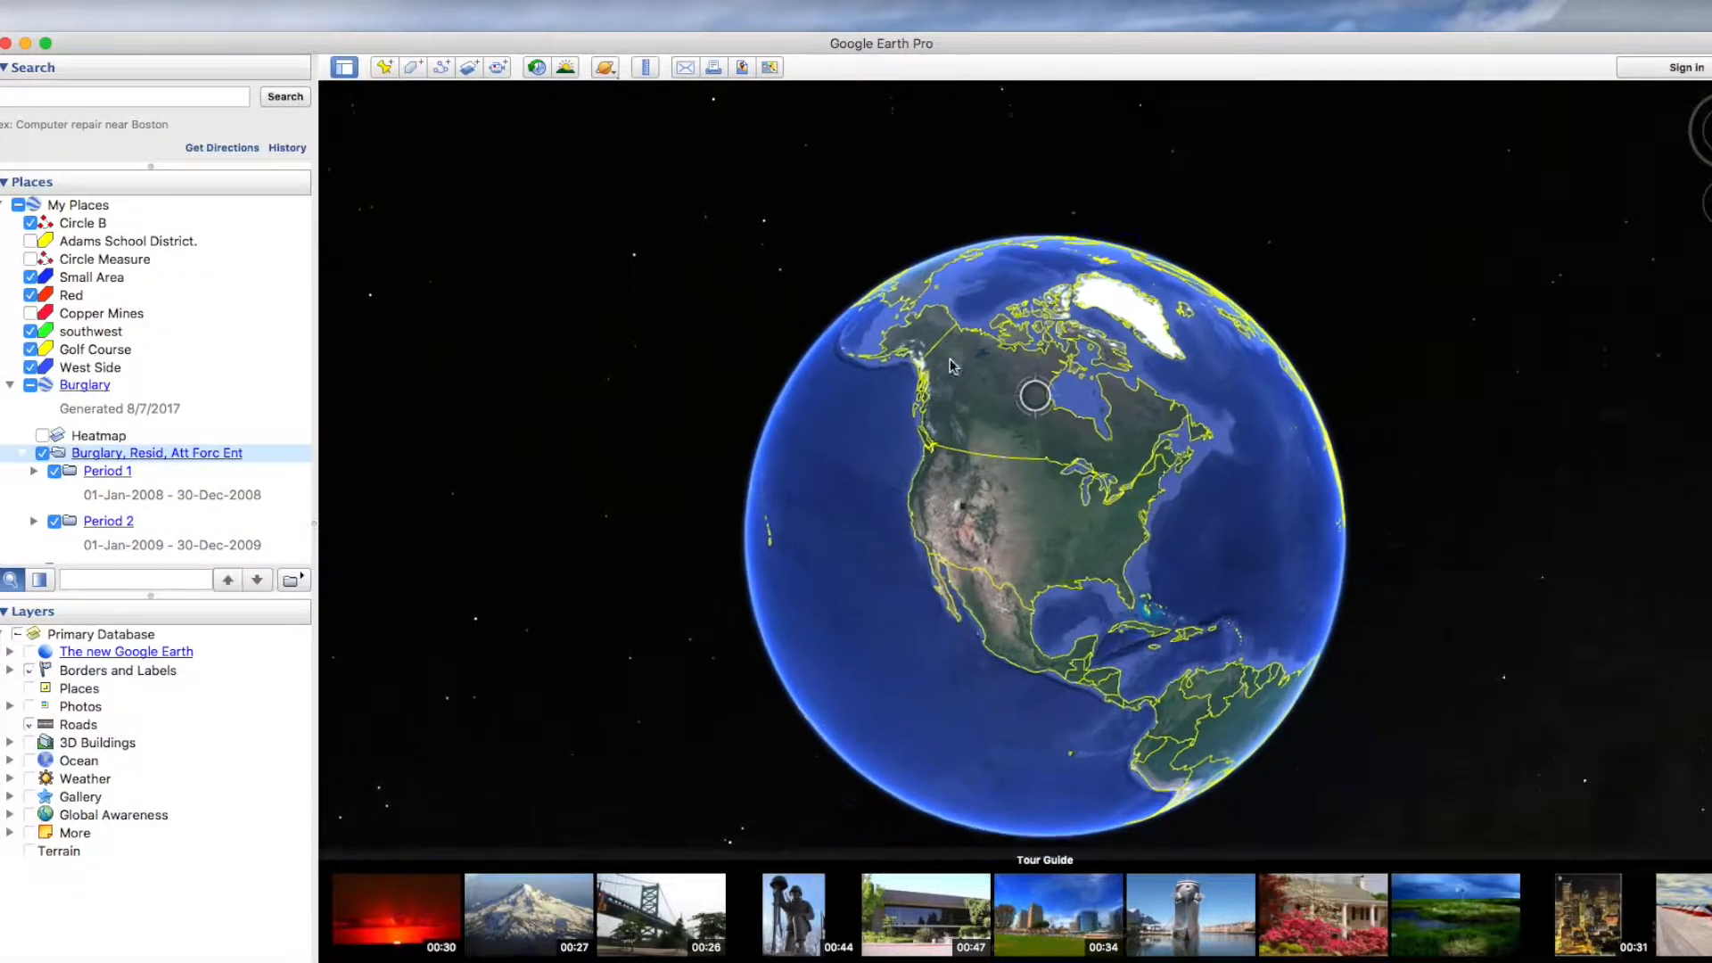
{"action": "scroll", "coordinate": [1056, 477], "scroll_direction": "up", "scroll_amount": 5}
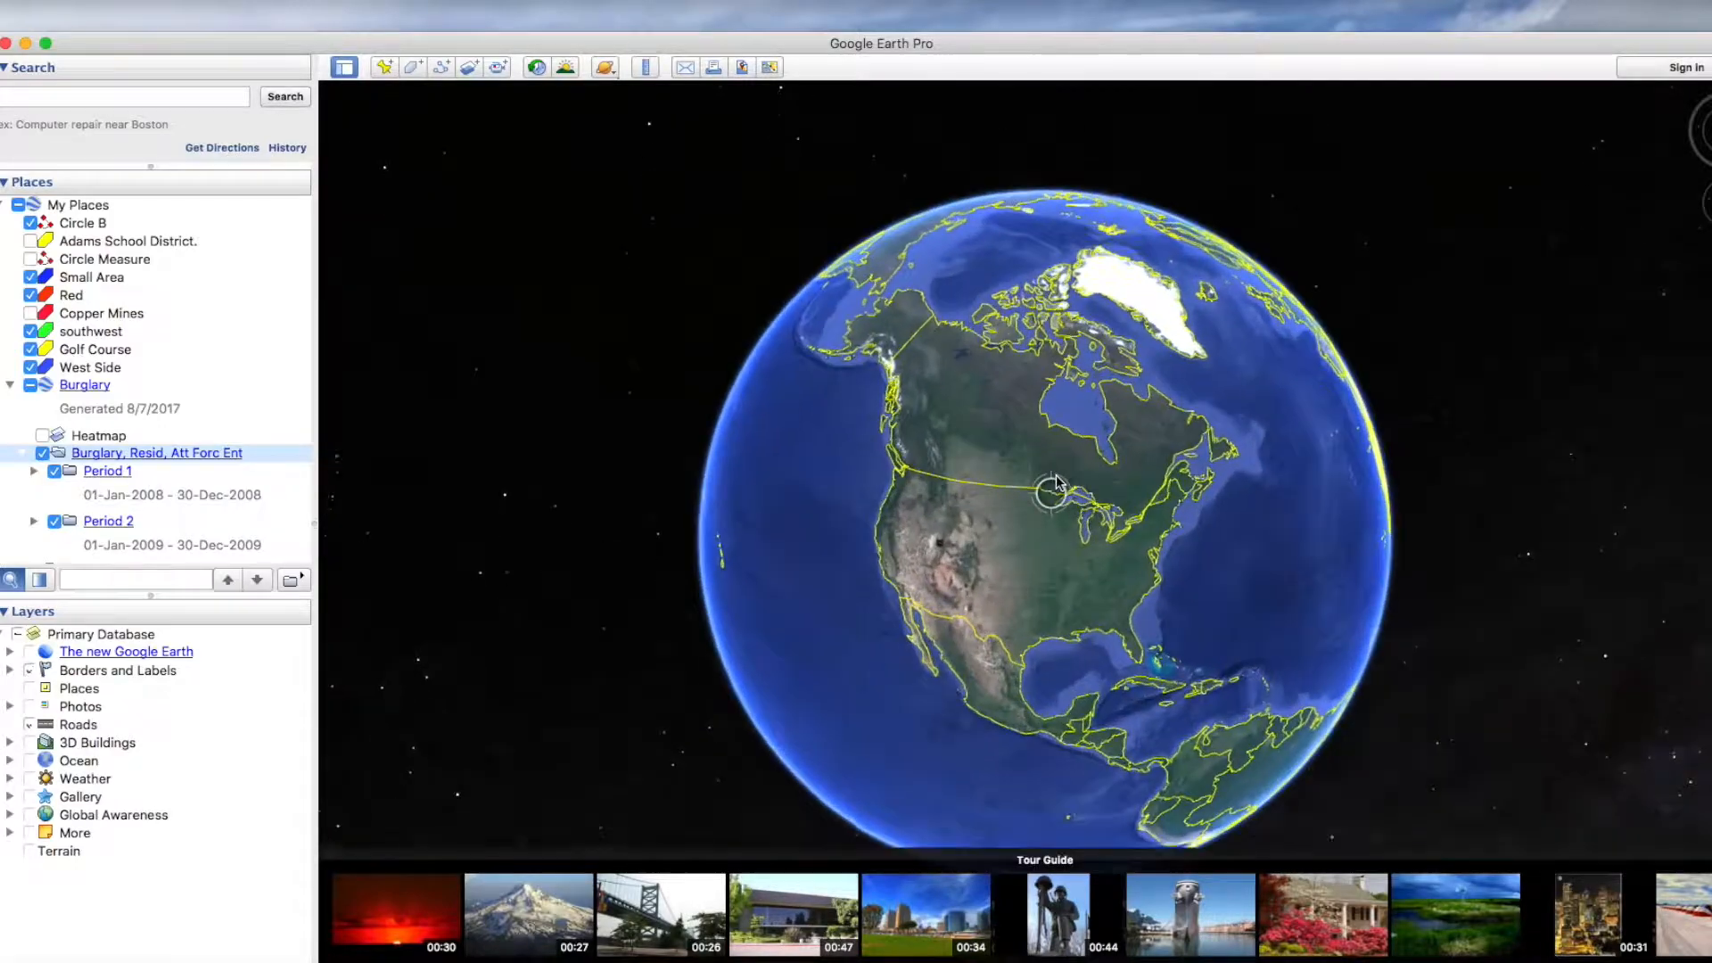
{"action": "scroll", "coordinate": [1069, 405], "scroll_direction": "up", "scroll_amount": 3}
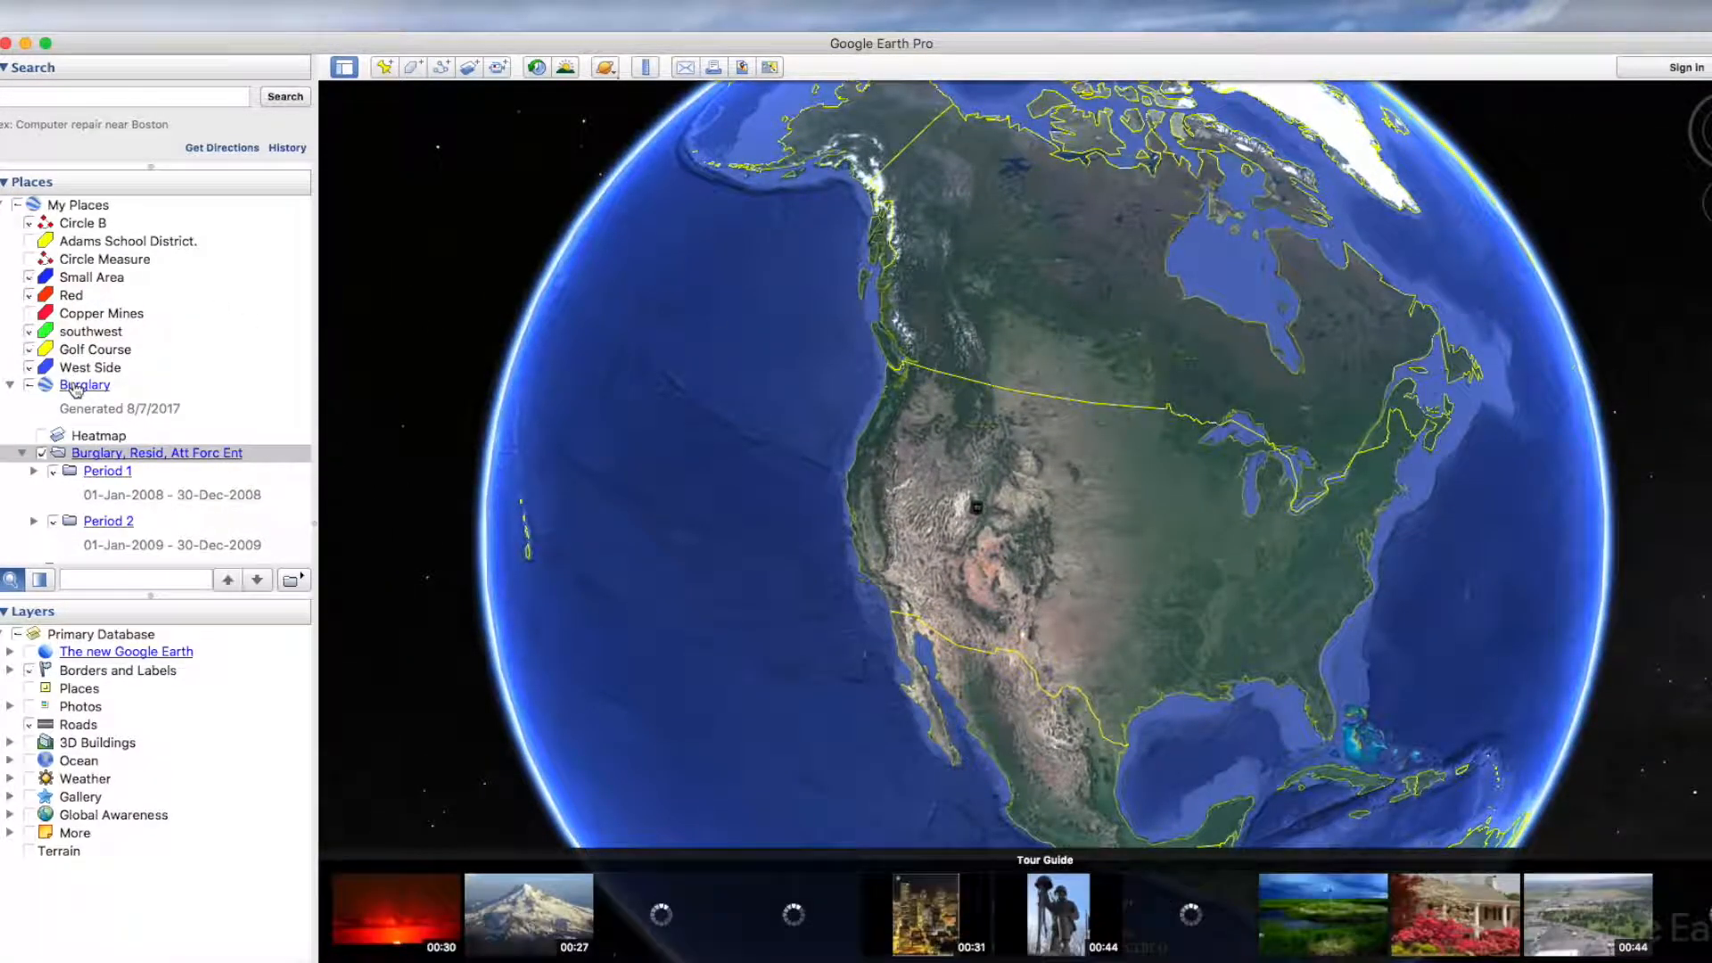
{"action": "left_click", "coordinate": [109, 386]}
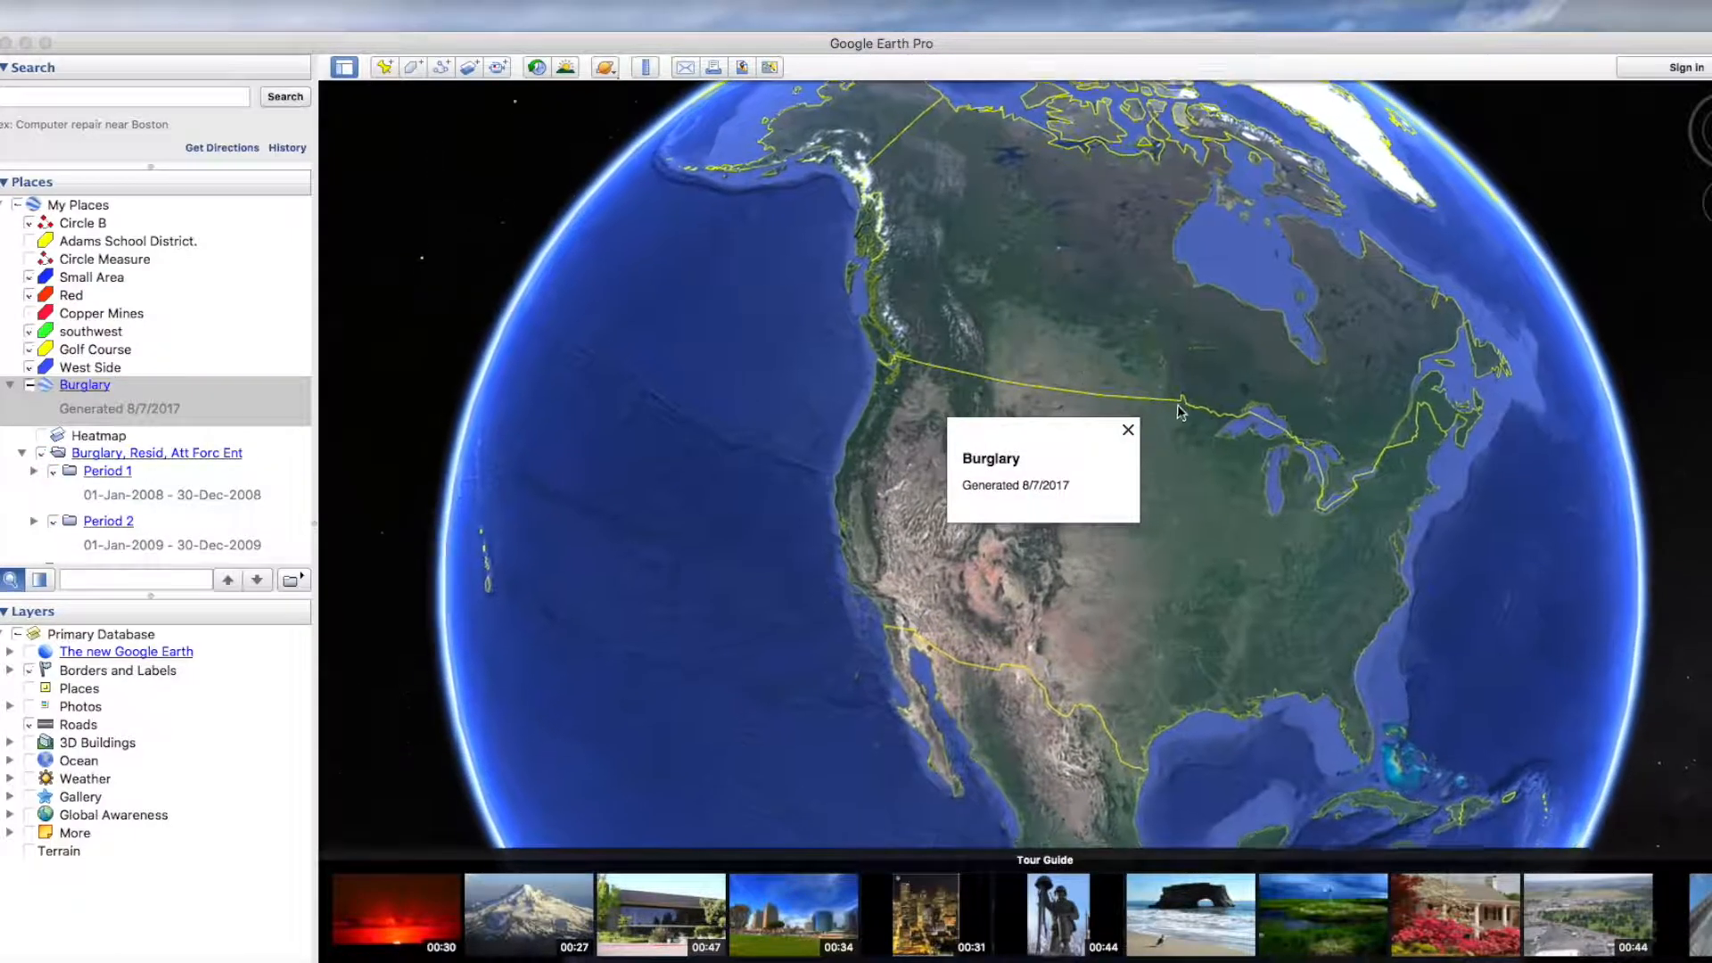
{"action": "left_click", "coordinate": [1128, 430]}
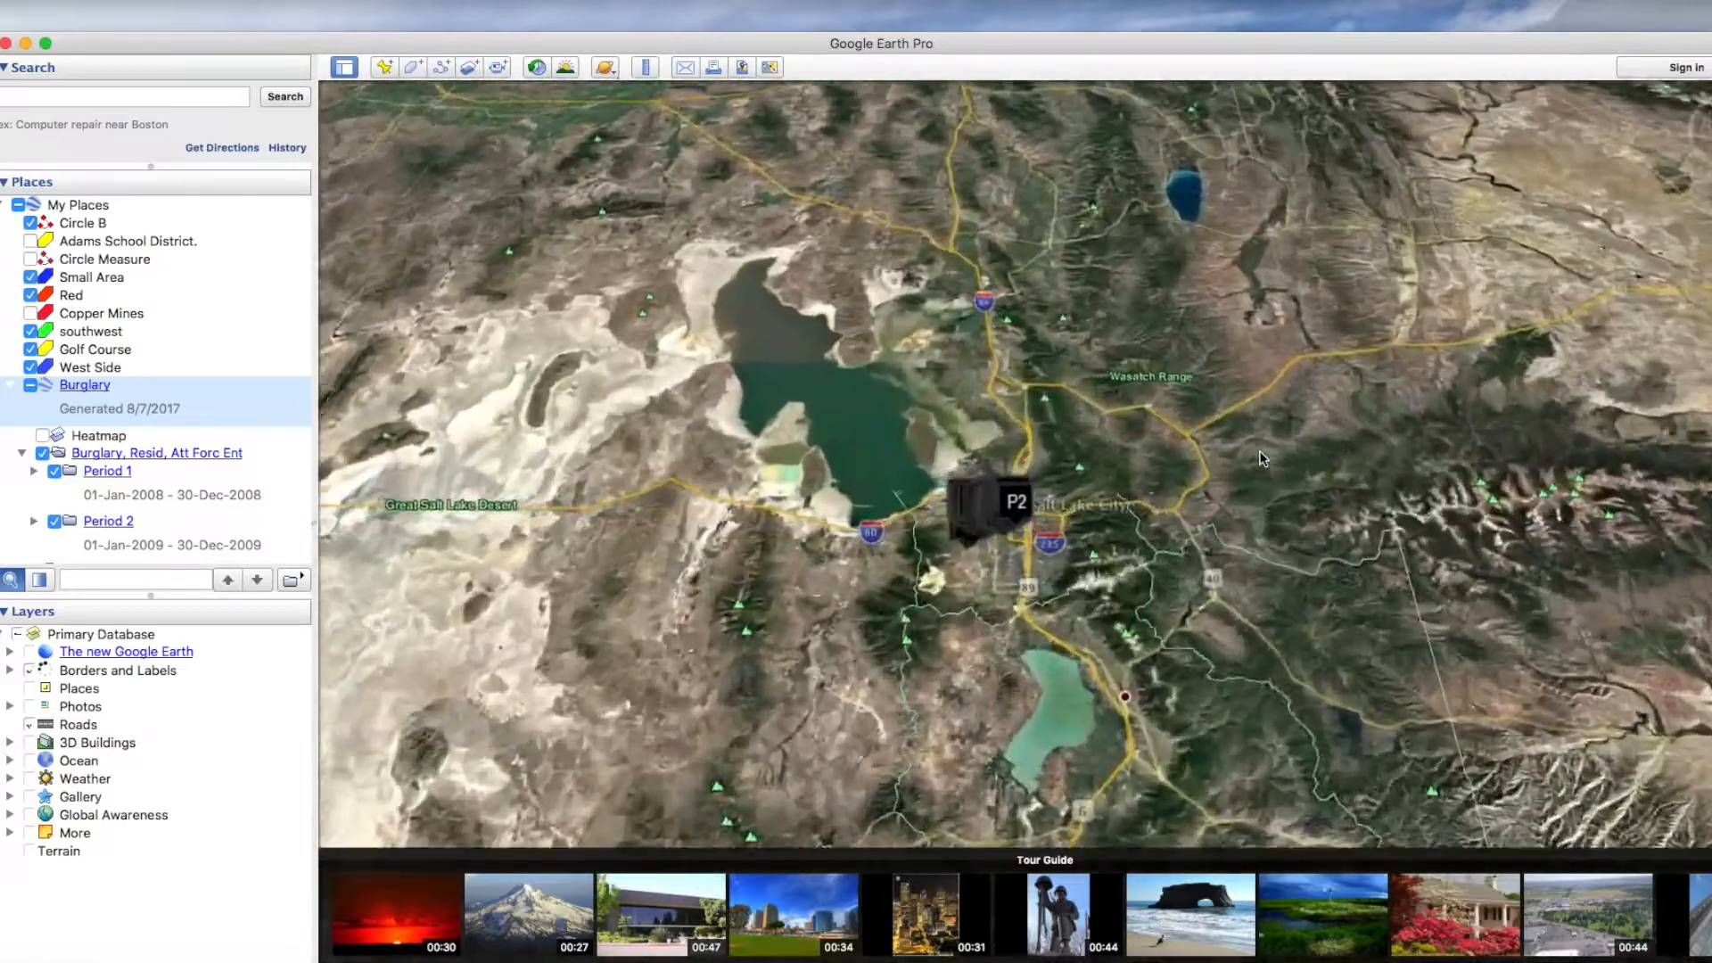
Step: Examine how the Period 1 and Period 2 burglary placemarks are distributed over the colored areas around West Valley City
{"action": "scroll", "coordinate": [1261, 458], "scroll_direction": "up", "scroll_amount": 2}
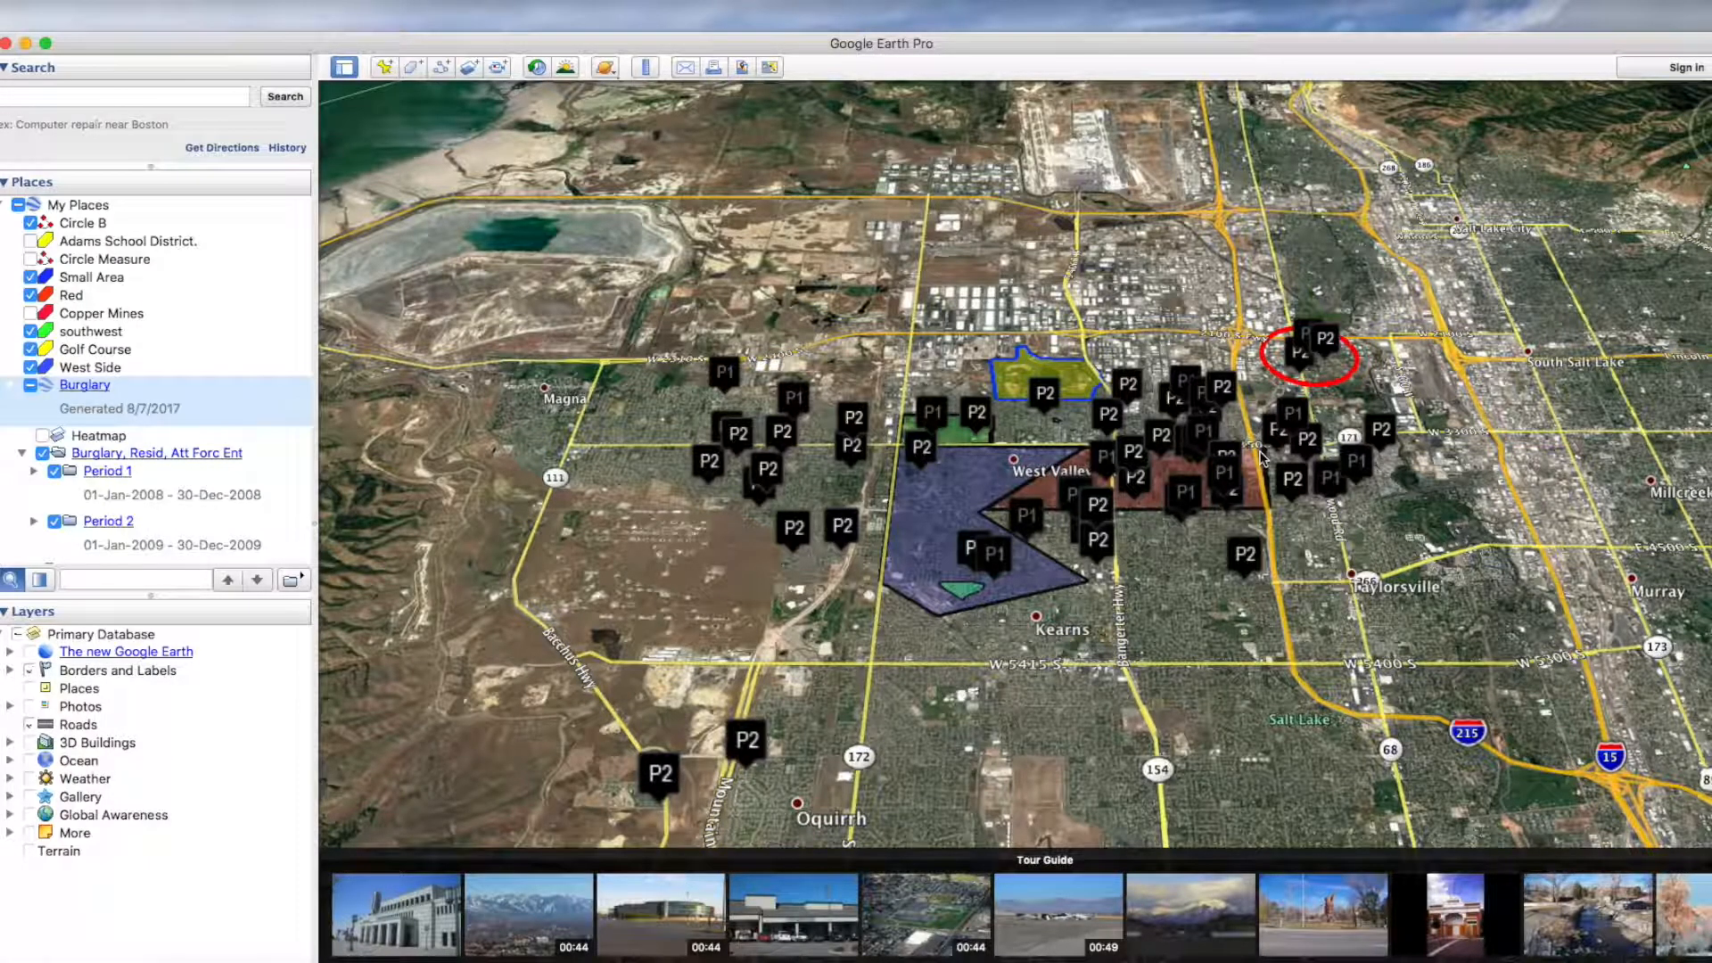
{"action": "scroll", "coordinate": [1261, 457], "scroll_direction": "down", "scroll_amount": 3}
{"action": "scroll", "coordinate": [1200, 339], "scroll_direction": "up", "scroll_amount": 6}
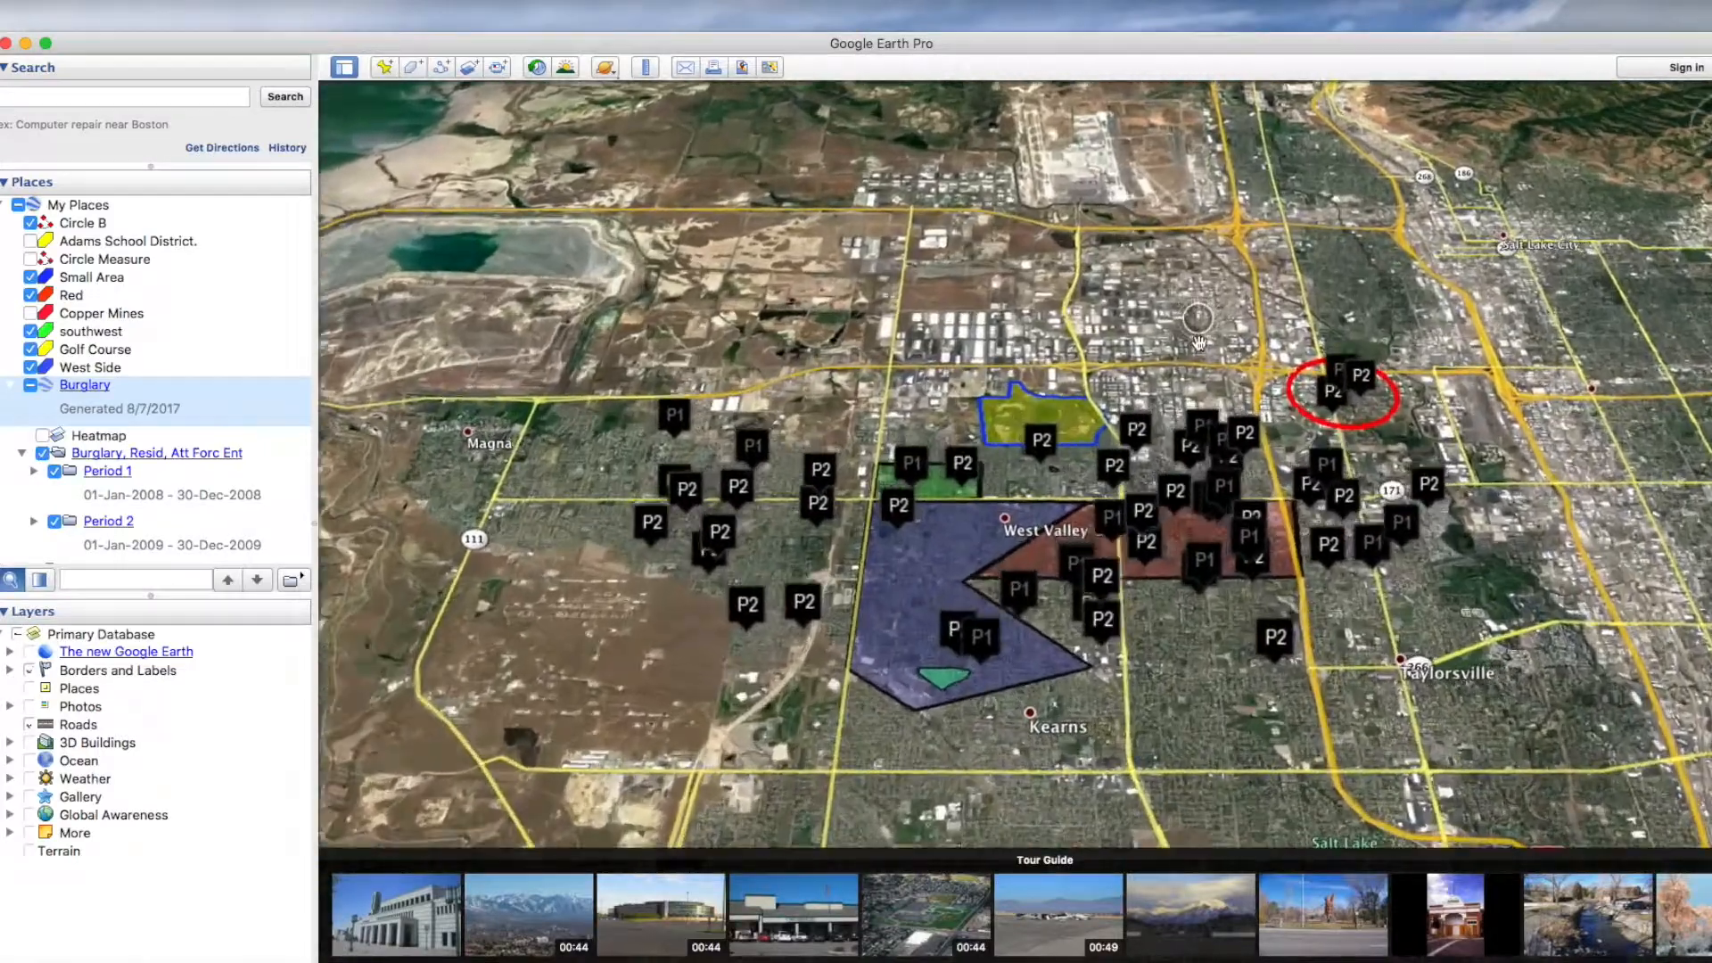
{"action": "scroll", "coordinate": [1200, 344], "scroll_direction": "down", "scroll_amount": 3}
{"action": "scroll", "coordinate": [1199, 344], "scroll_direction": "up", "scroll_amount": 3}
{"action": "scroll", "coordinate": [1200, 344], "scroll_direction": "down", "scroll_amount": 3}
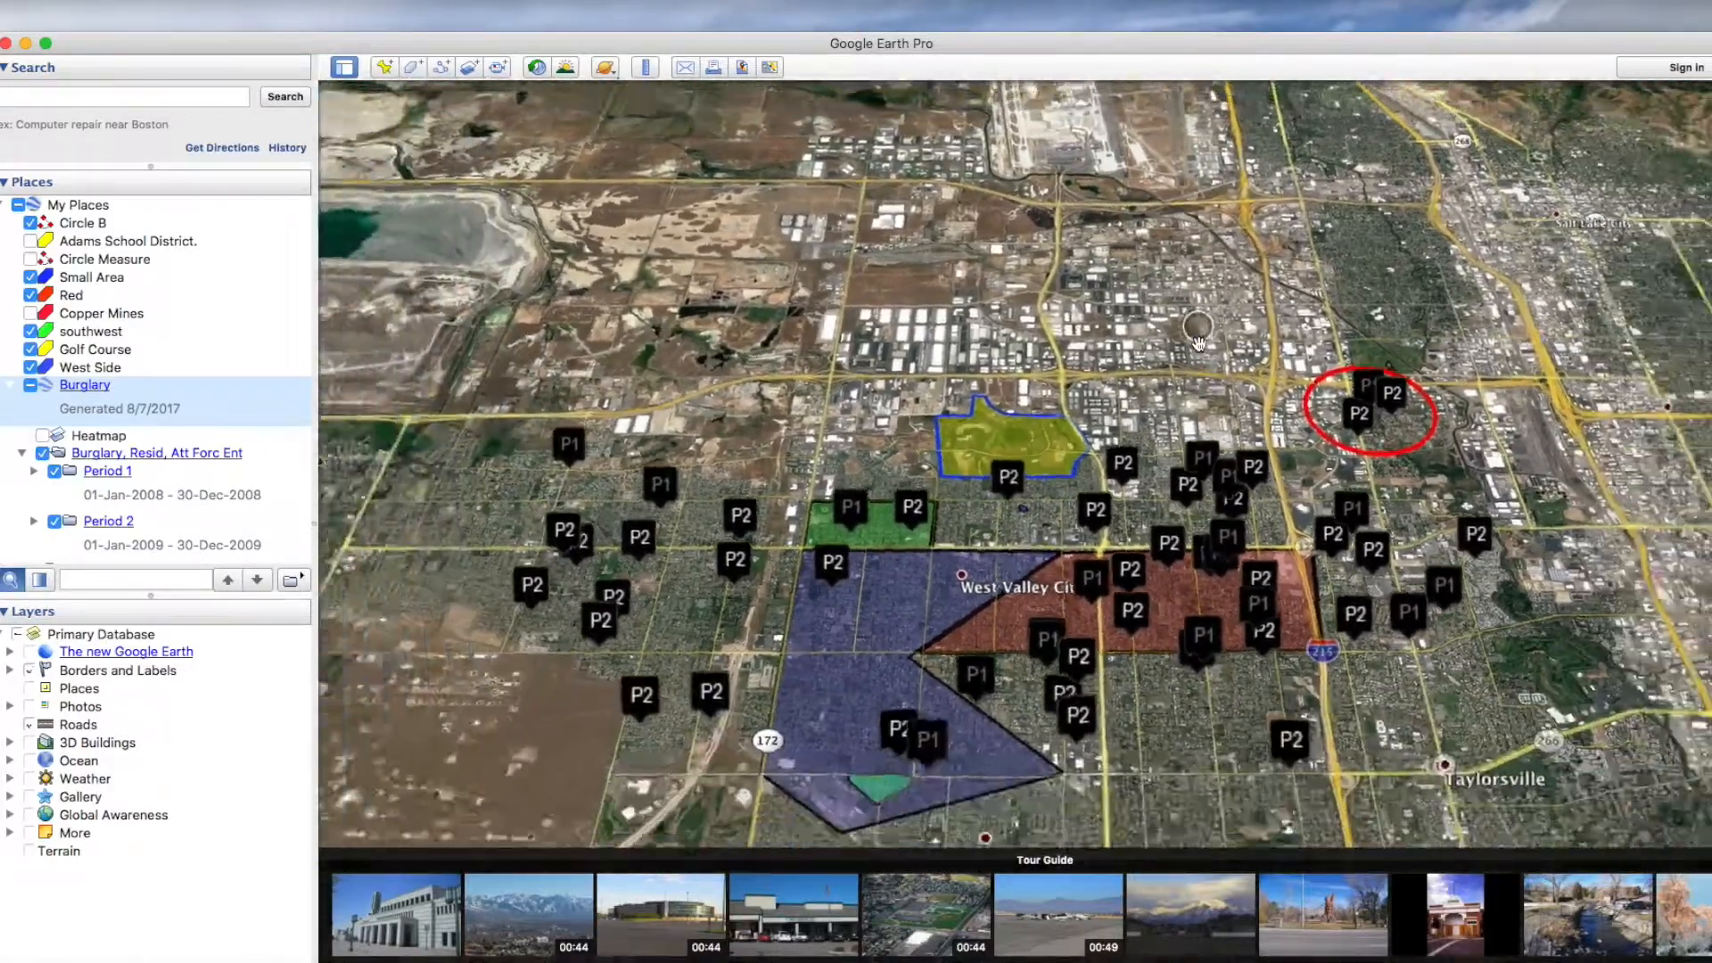
{"action": "scroll", "coordinate": [986, 468], "scroll_direction": "down", "scroll_amount": 2}
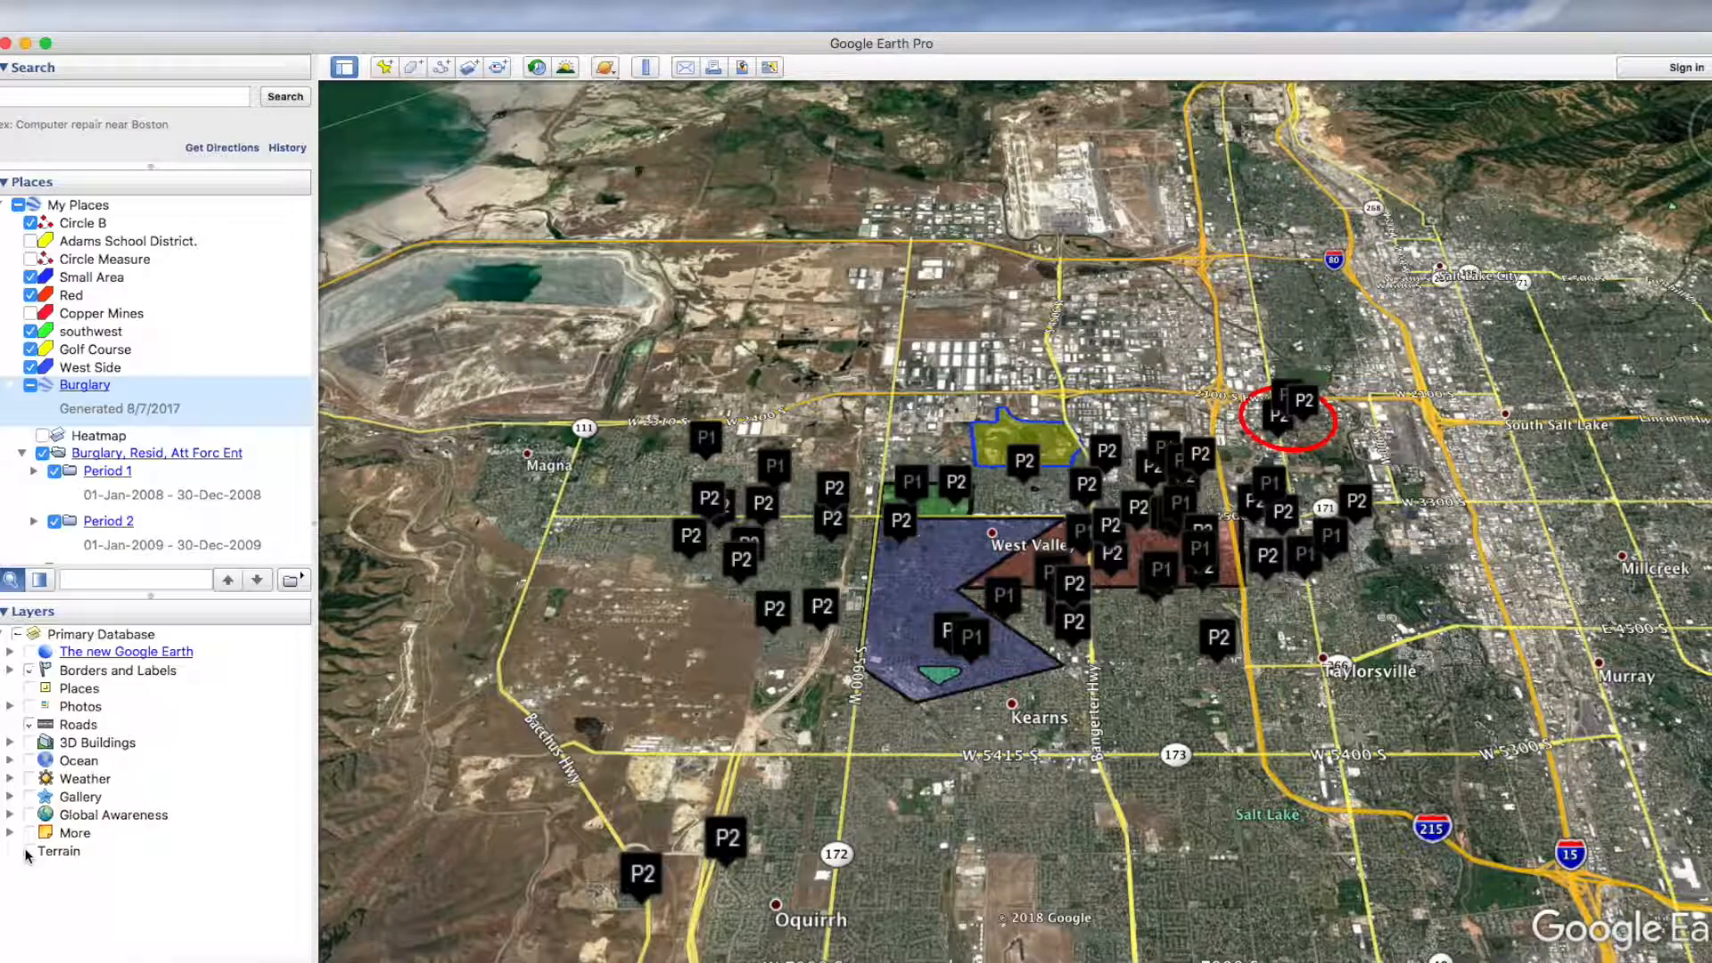
Step: Switch the Photos layer on and off again for the globe
{"action": "left_click", "coordinate": [30, 706]}
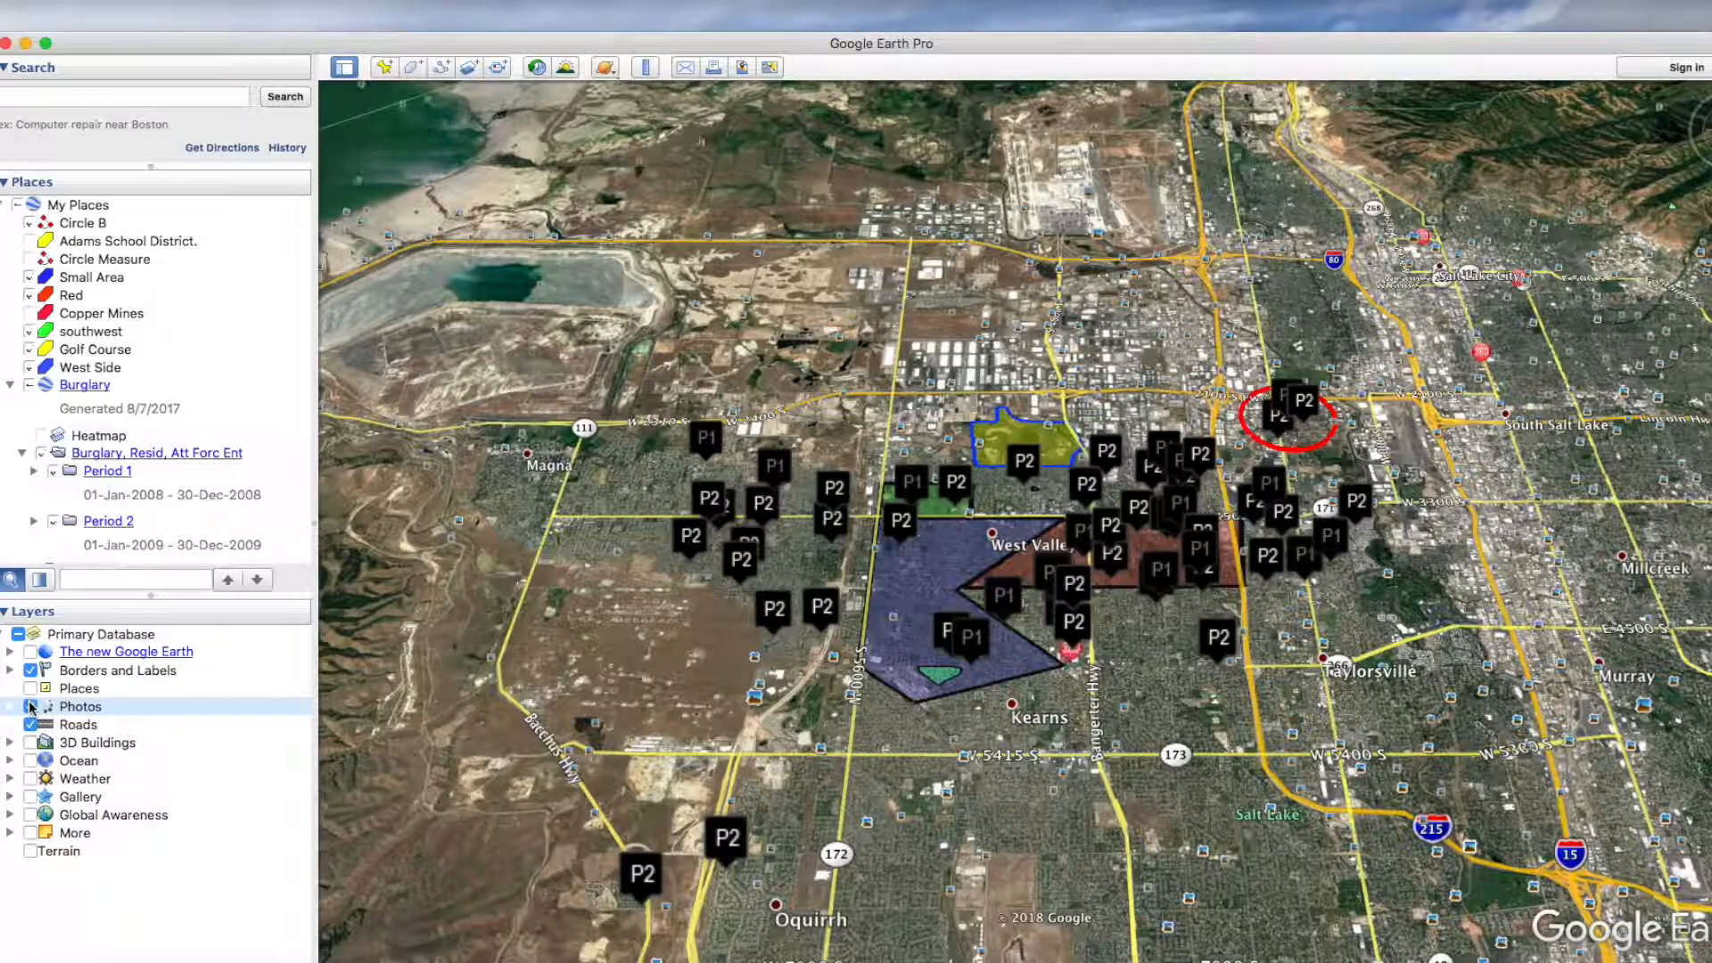
{"action": "left_click", "coordinate": [30, 706]}
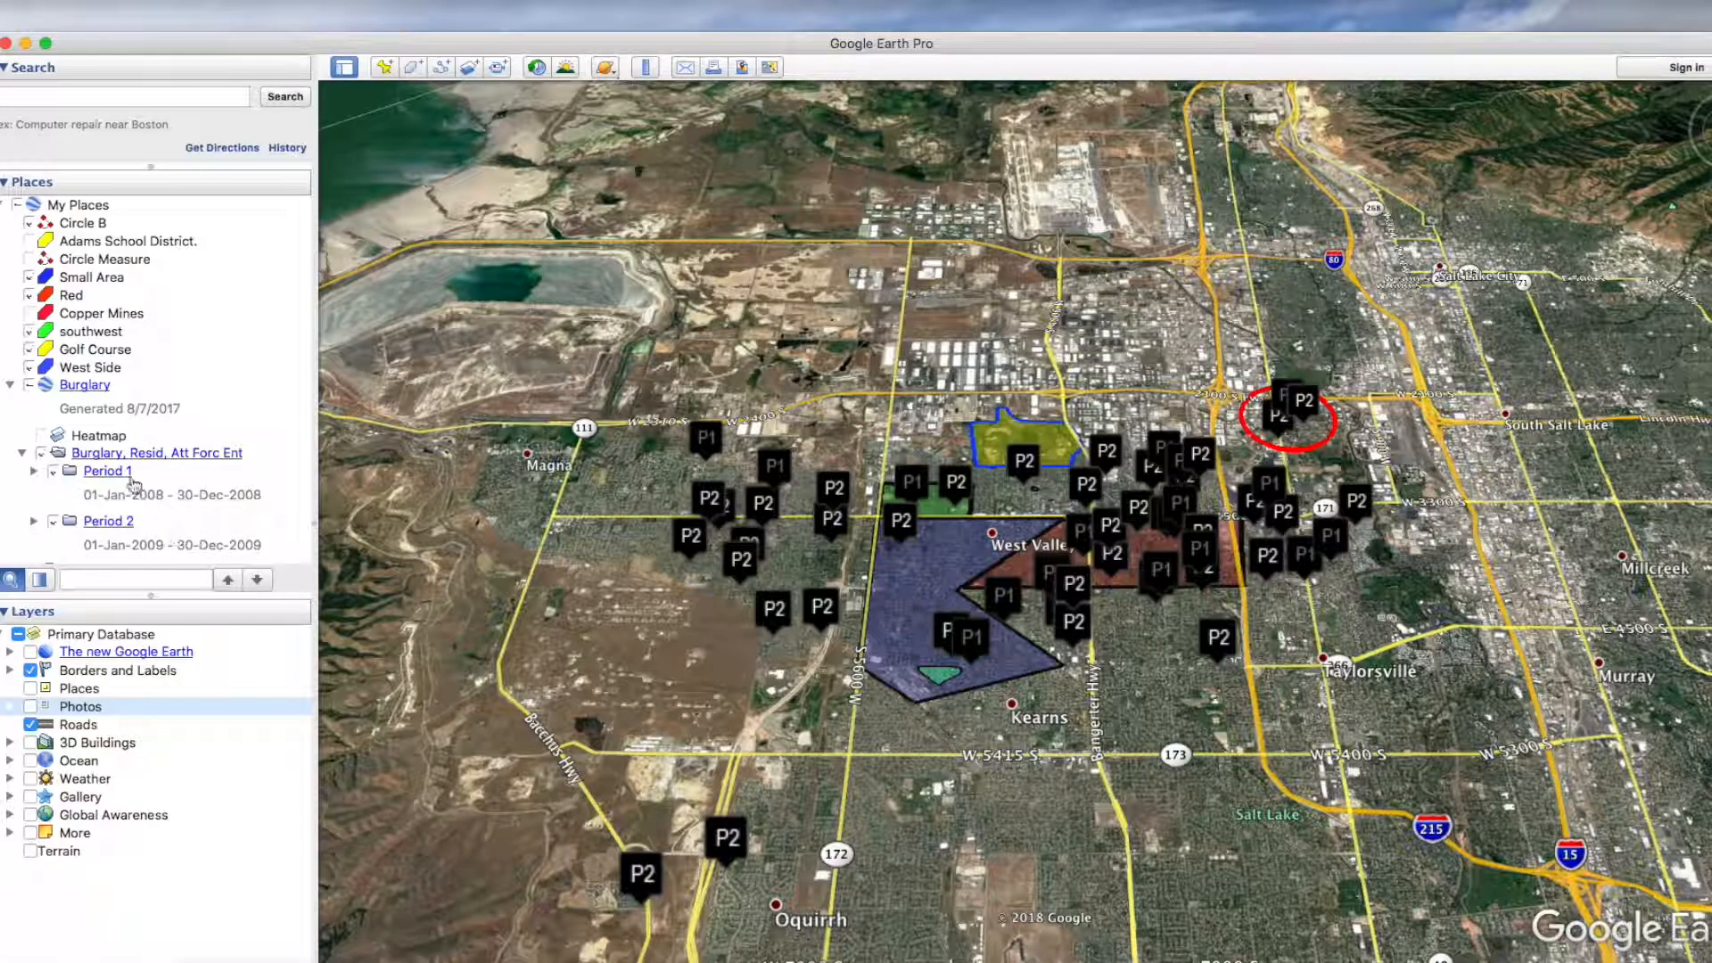
{"action": "right_click", "coordinate": [96, 393]}
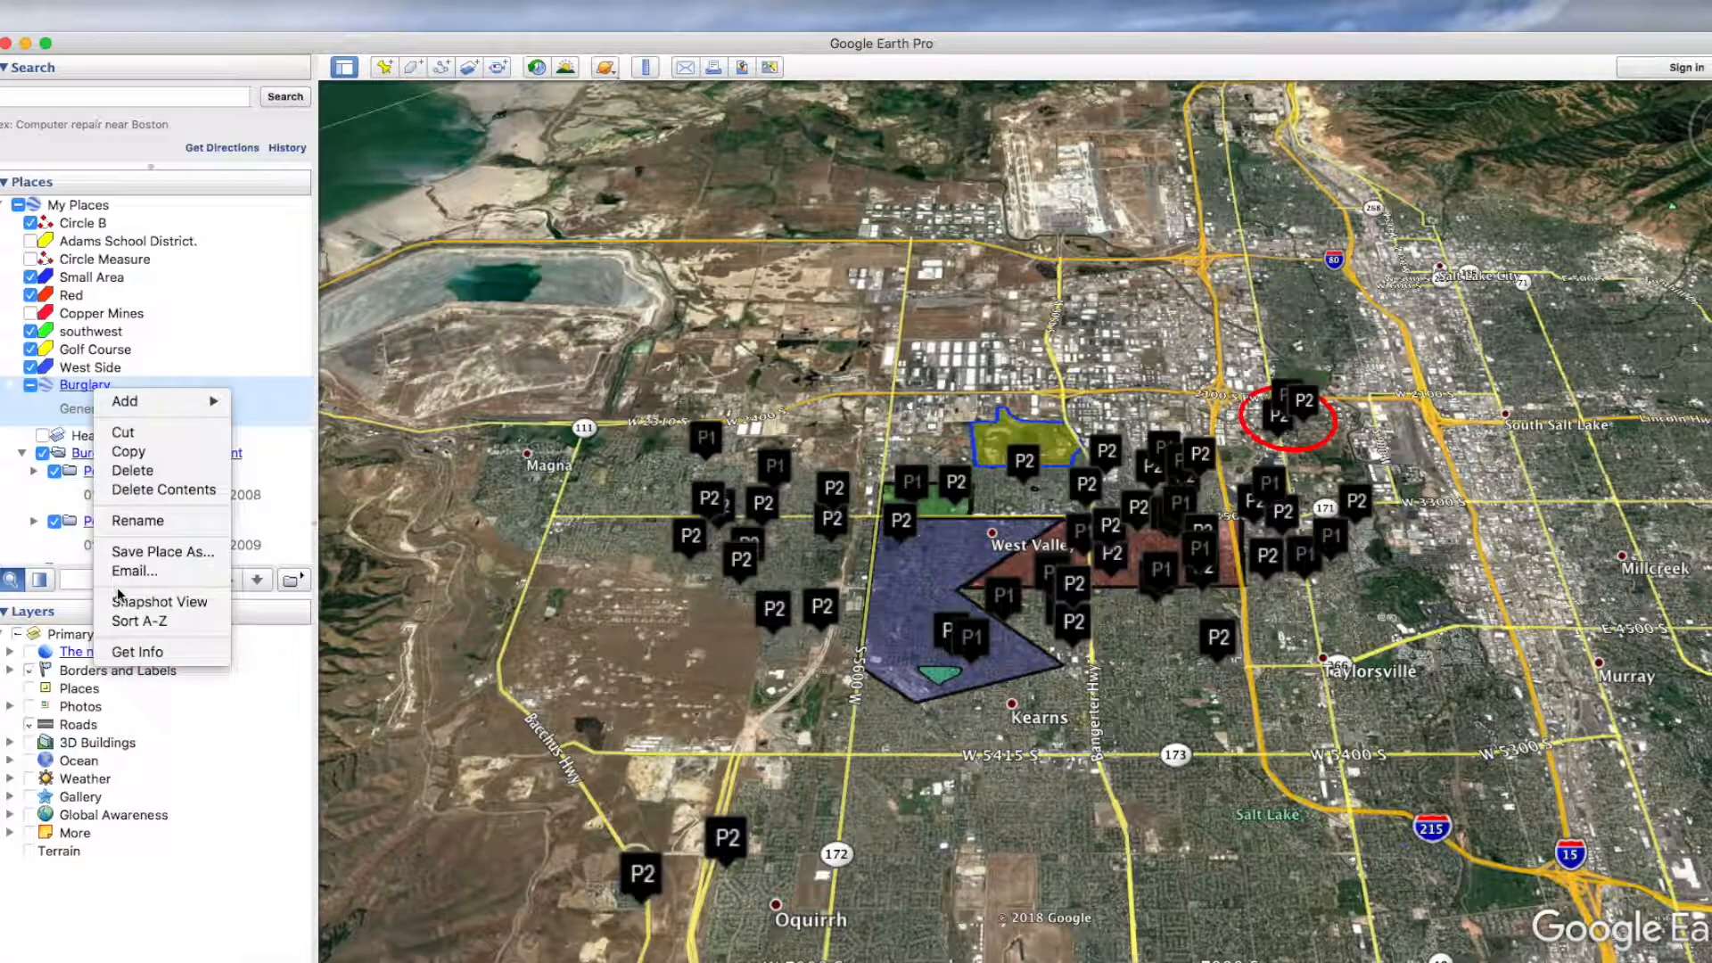
{"action": "left_click", "coordinate": [134, 523]}
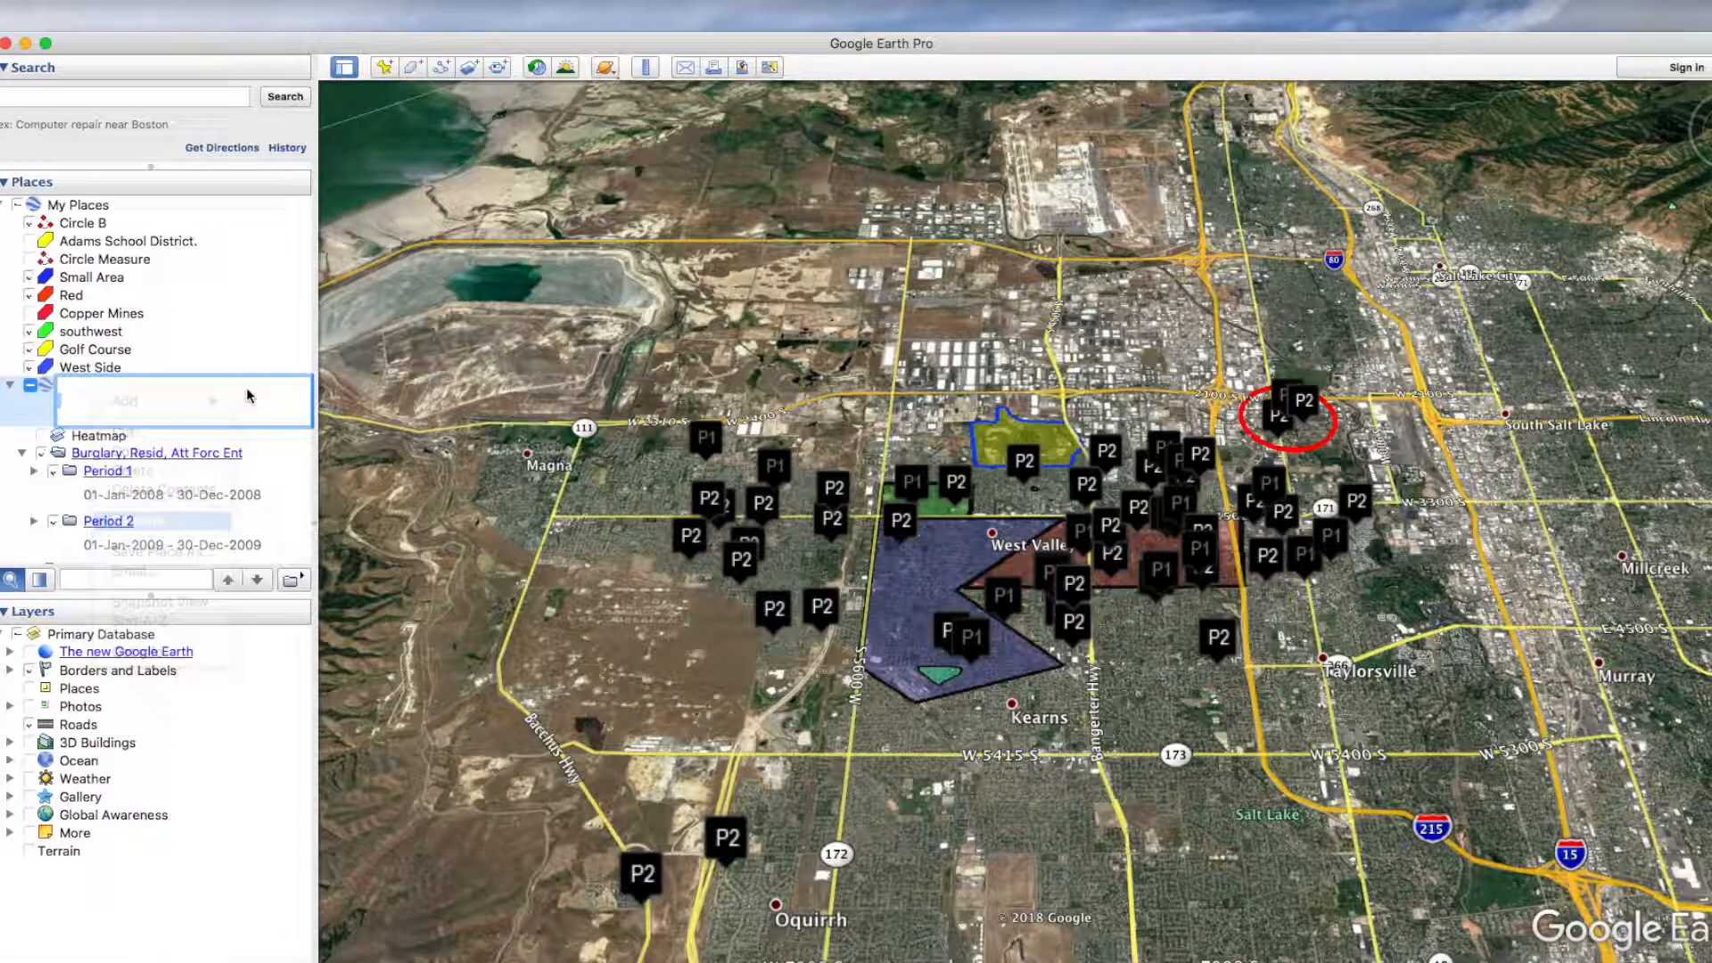
{"action": "left_click", "coordinate": [234, 319]}
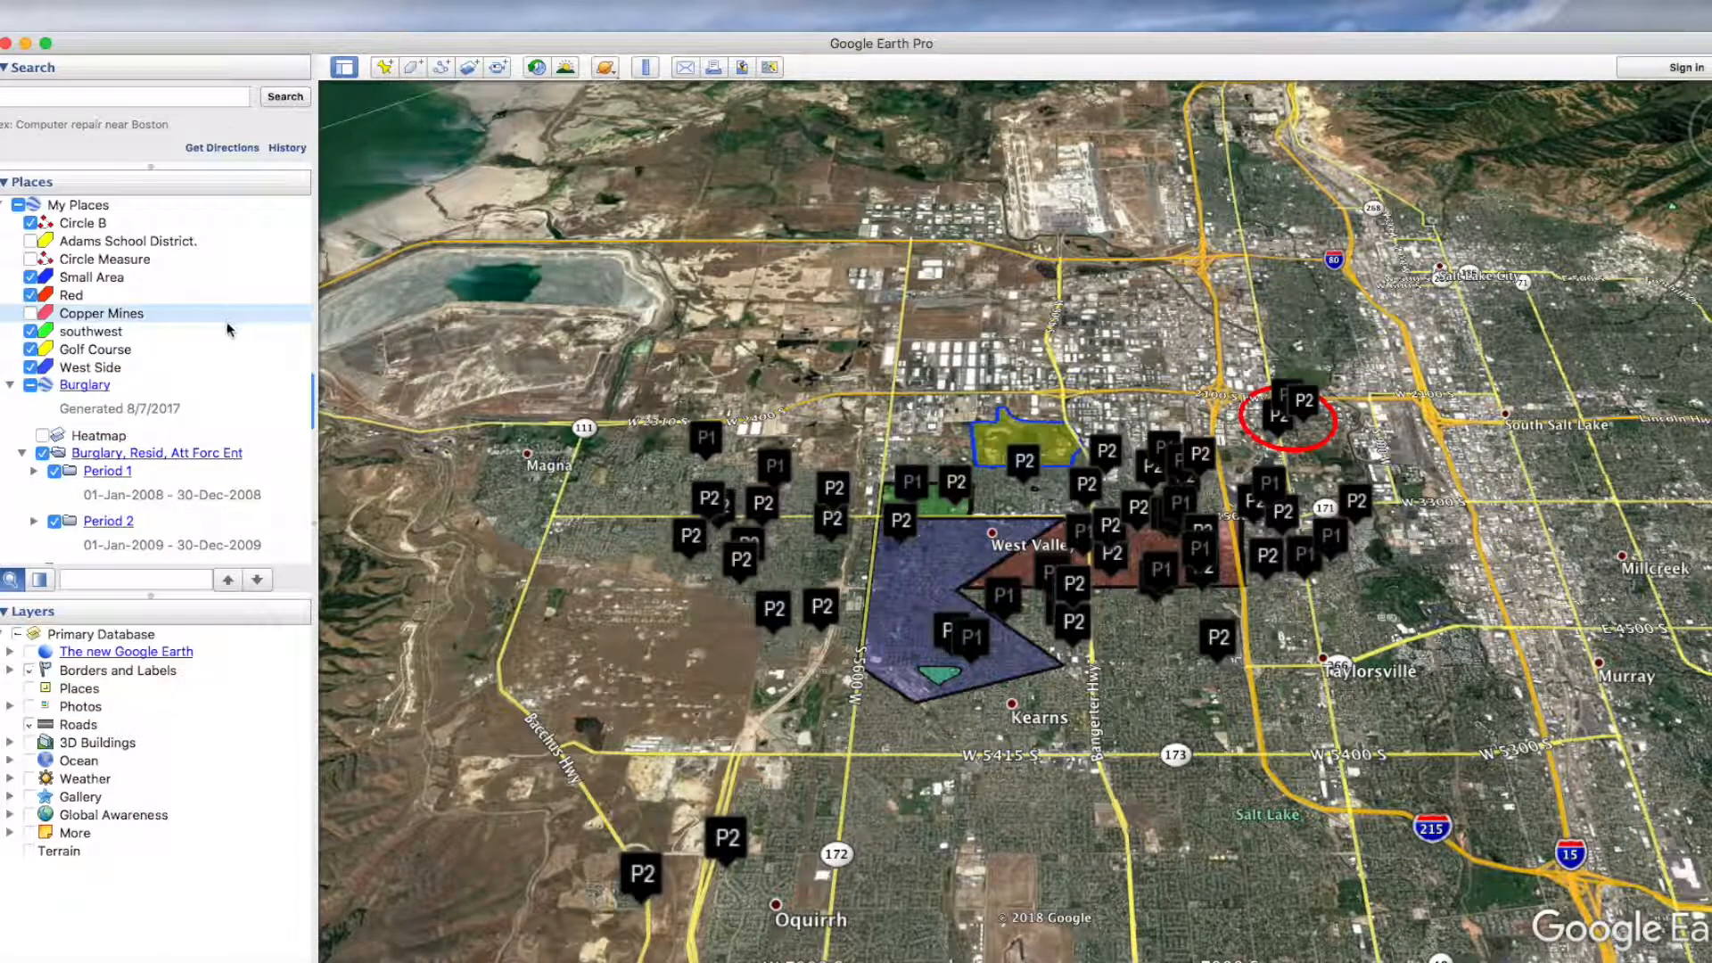
Step: Make every item under My Places visible, except for the Burglary heatmap and the Copper Mines area
{"action": "left_click", "coordinate": [18, 206]}
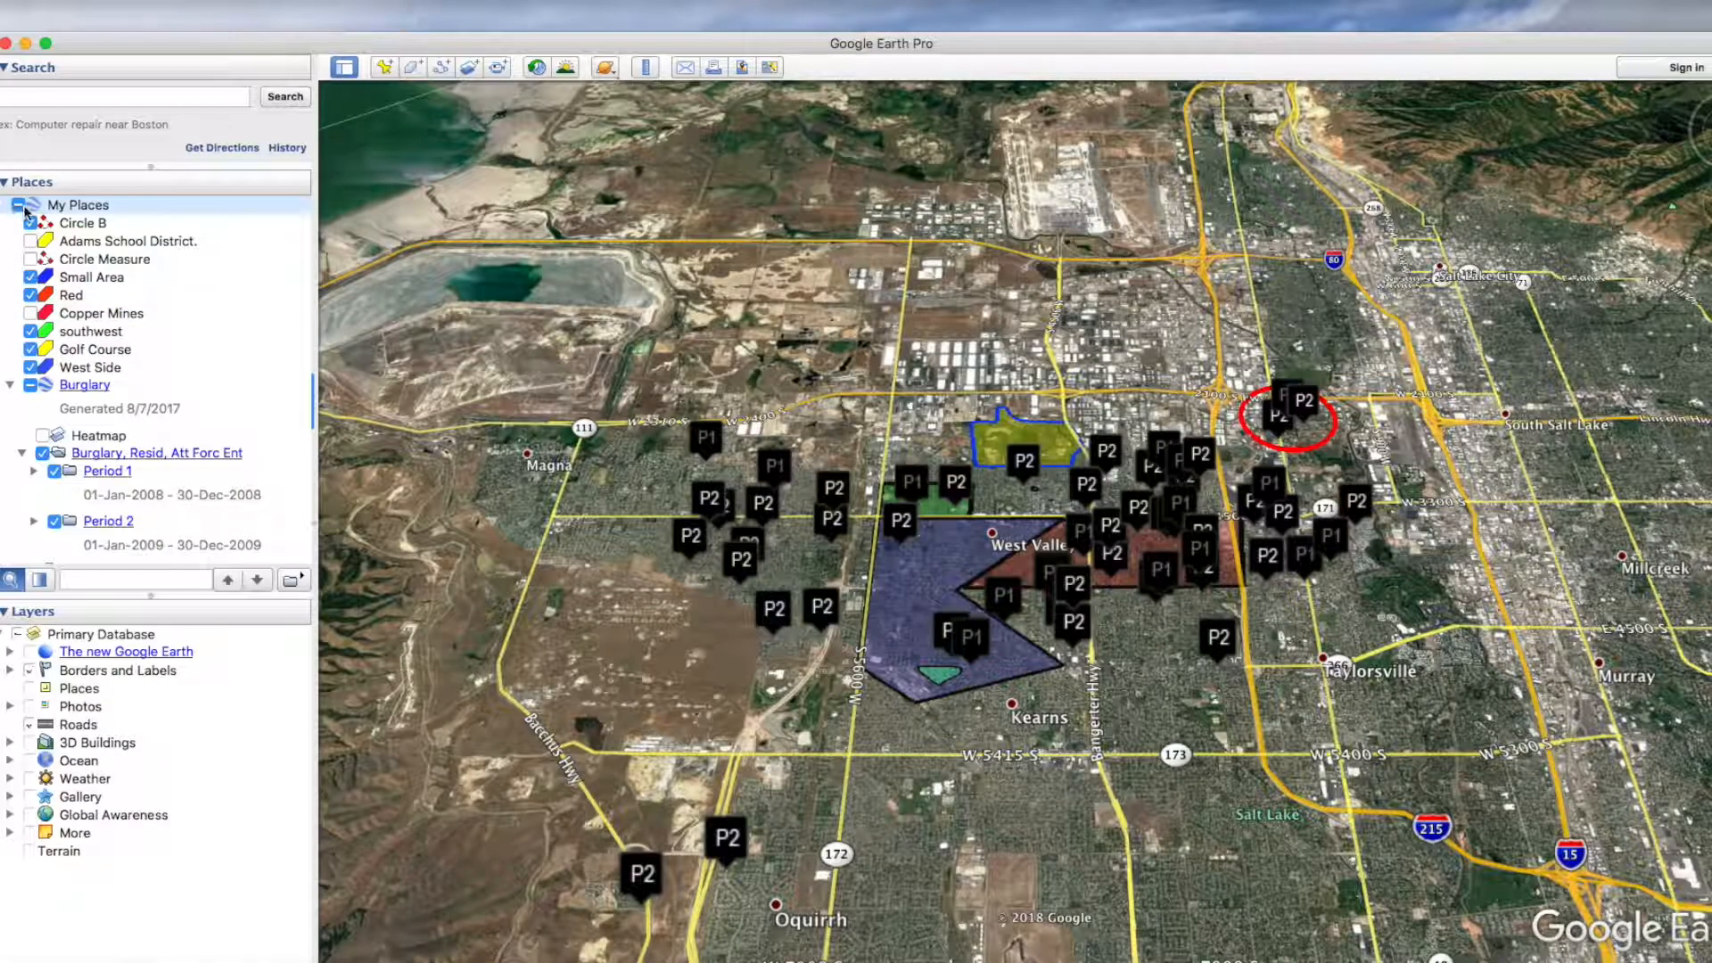
{"action": "left_click", "coordinate": [24, 208]}
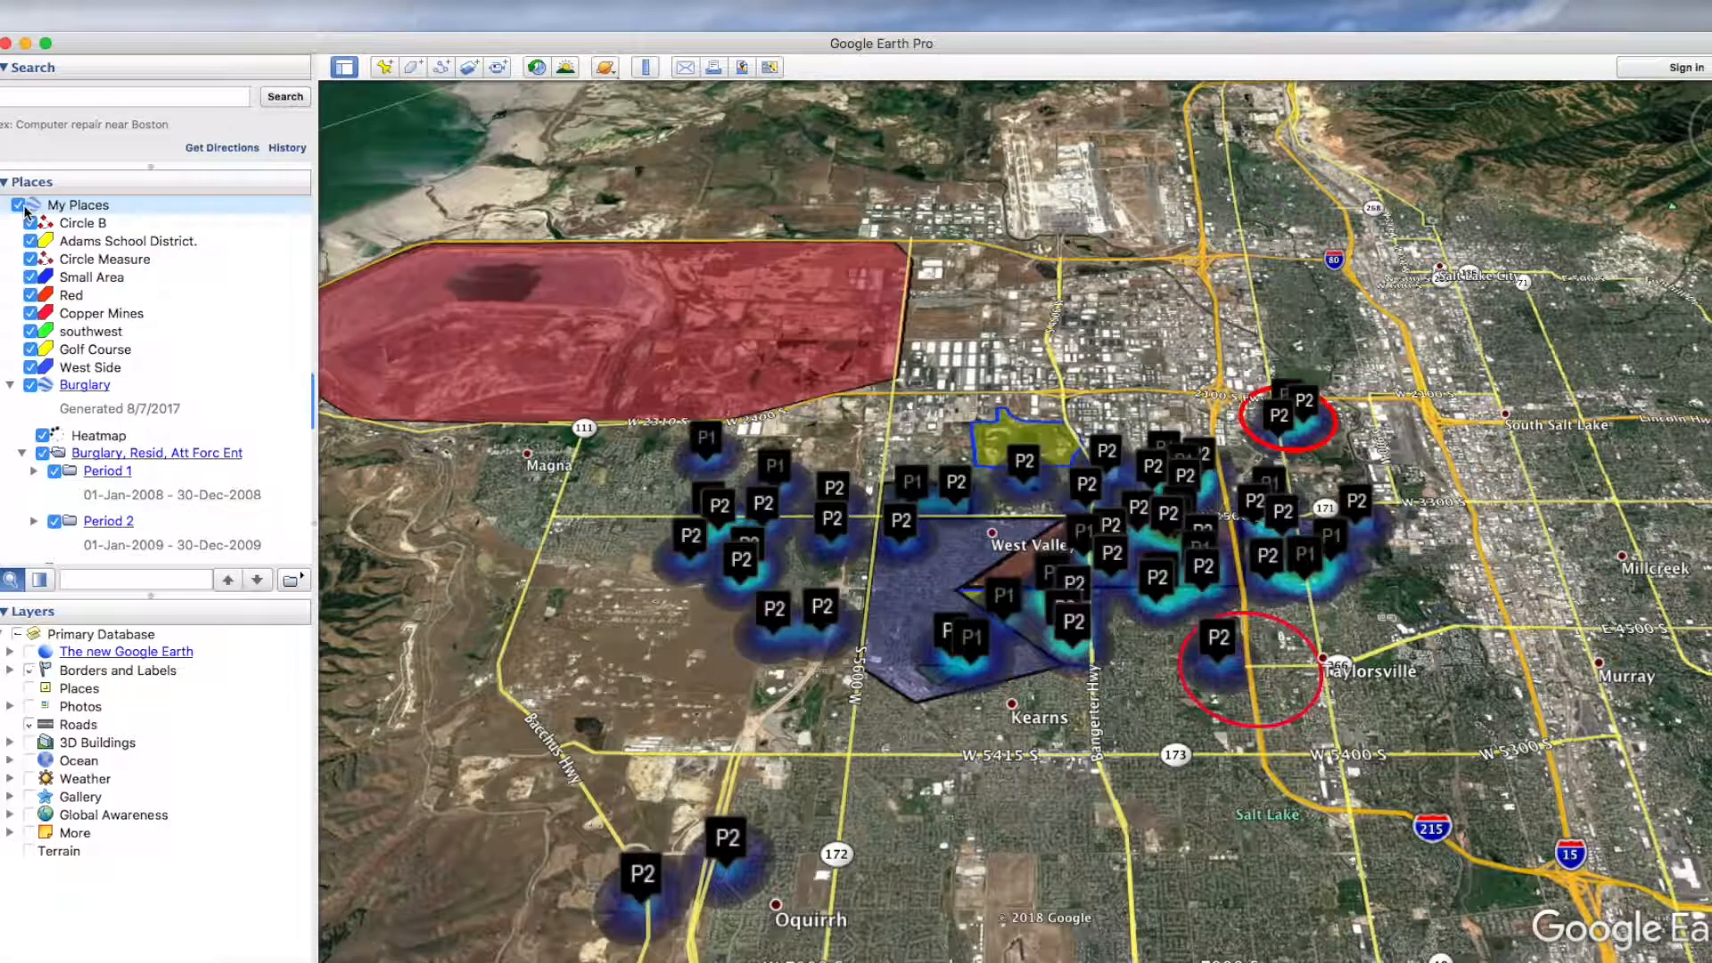
{"action": "left_click", "coordinate": [11, 386]}
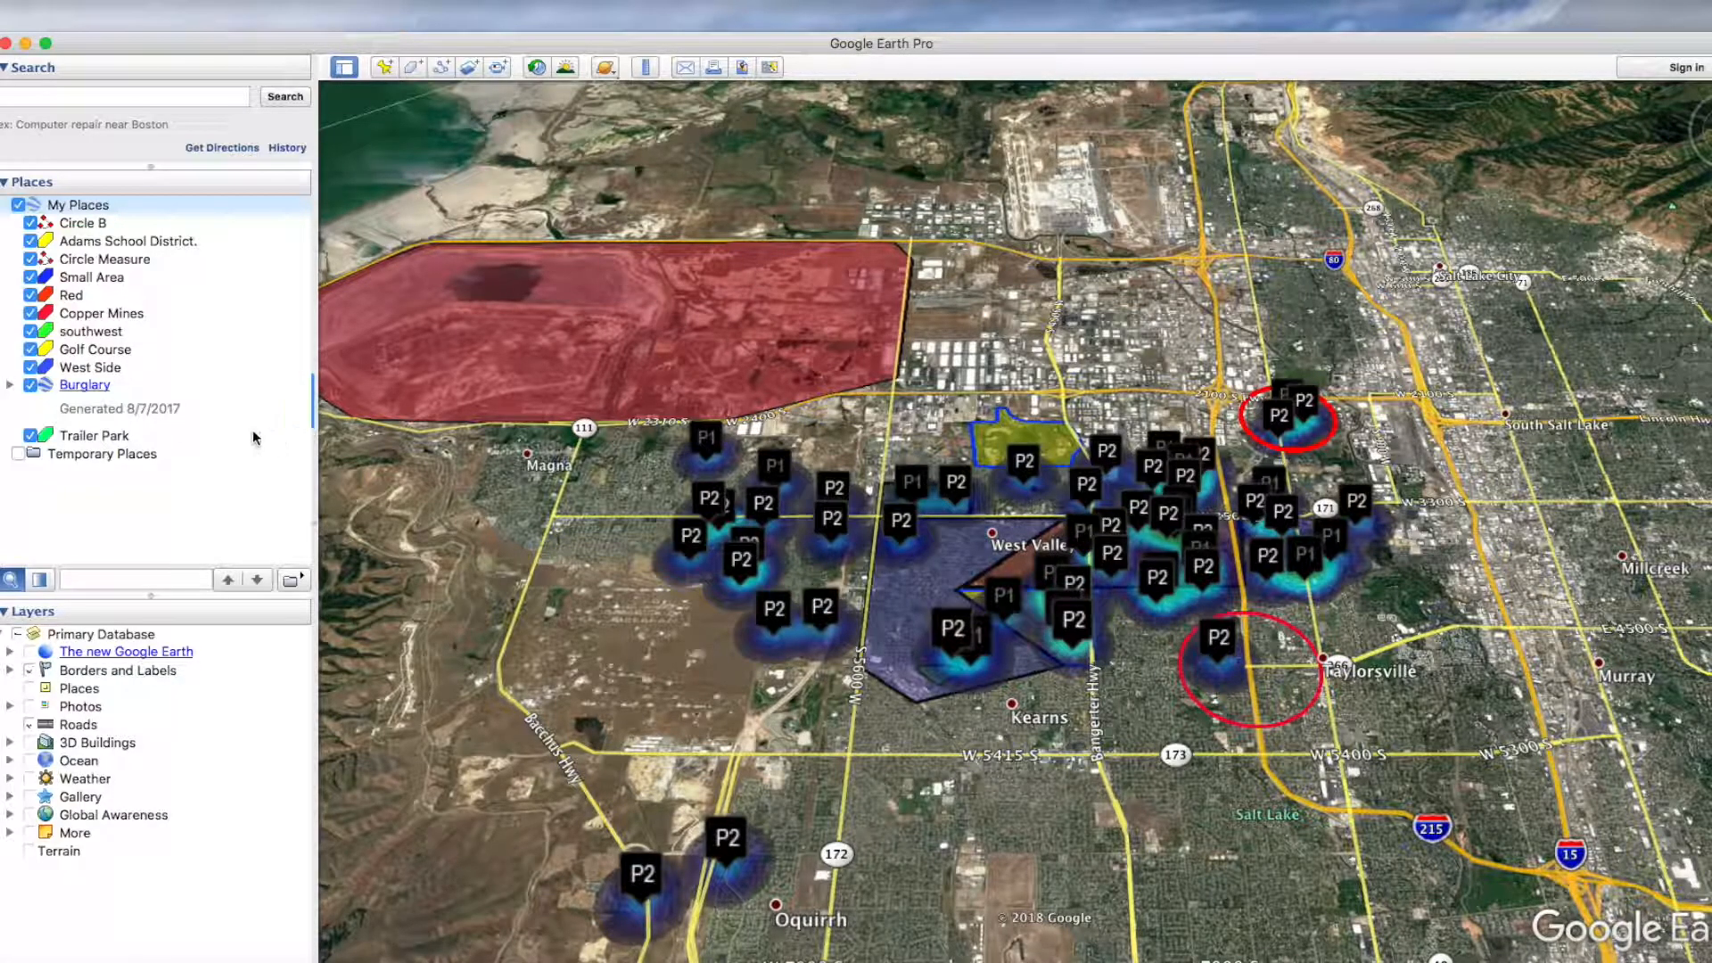
{"action": "left_click", "coordinate": [11, 386]}
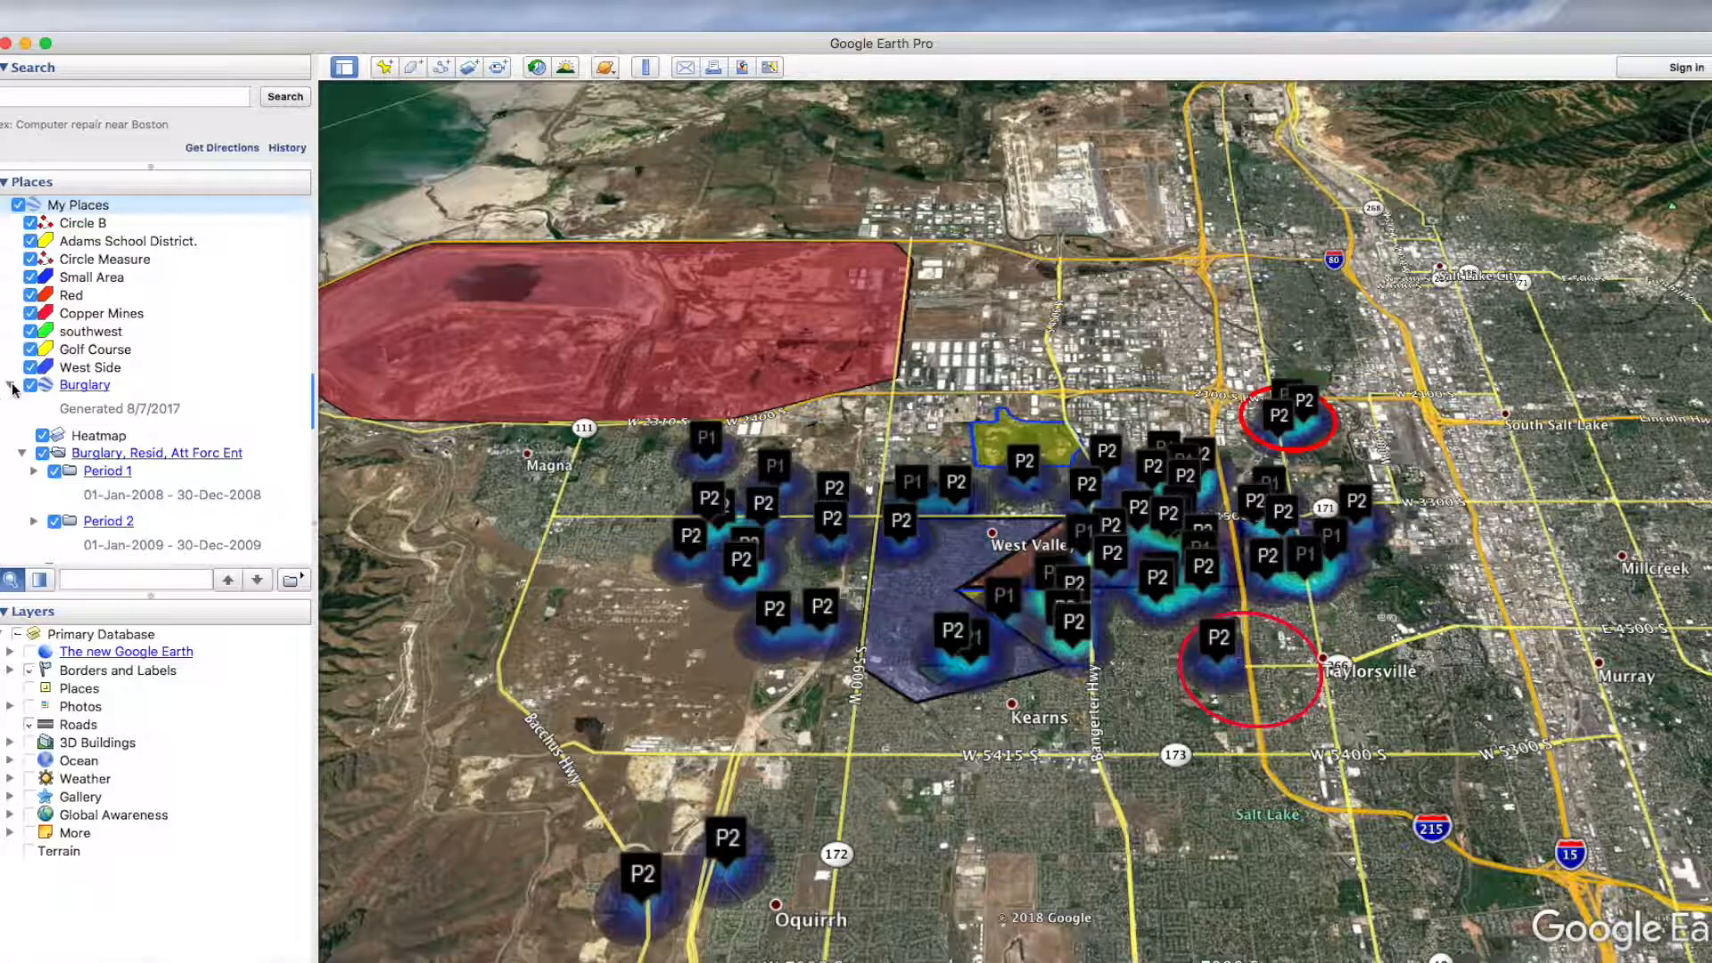
{"action": "left_click", "coordinate": [42, 435]}
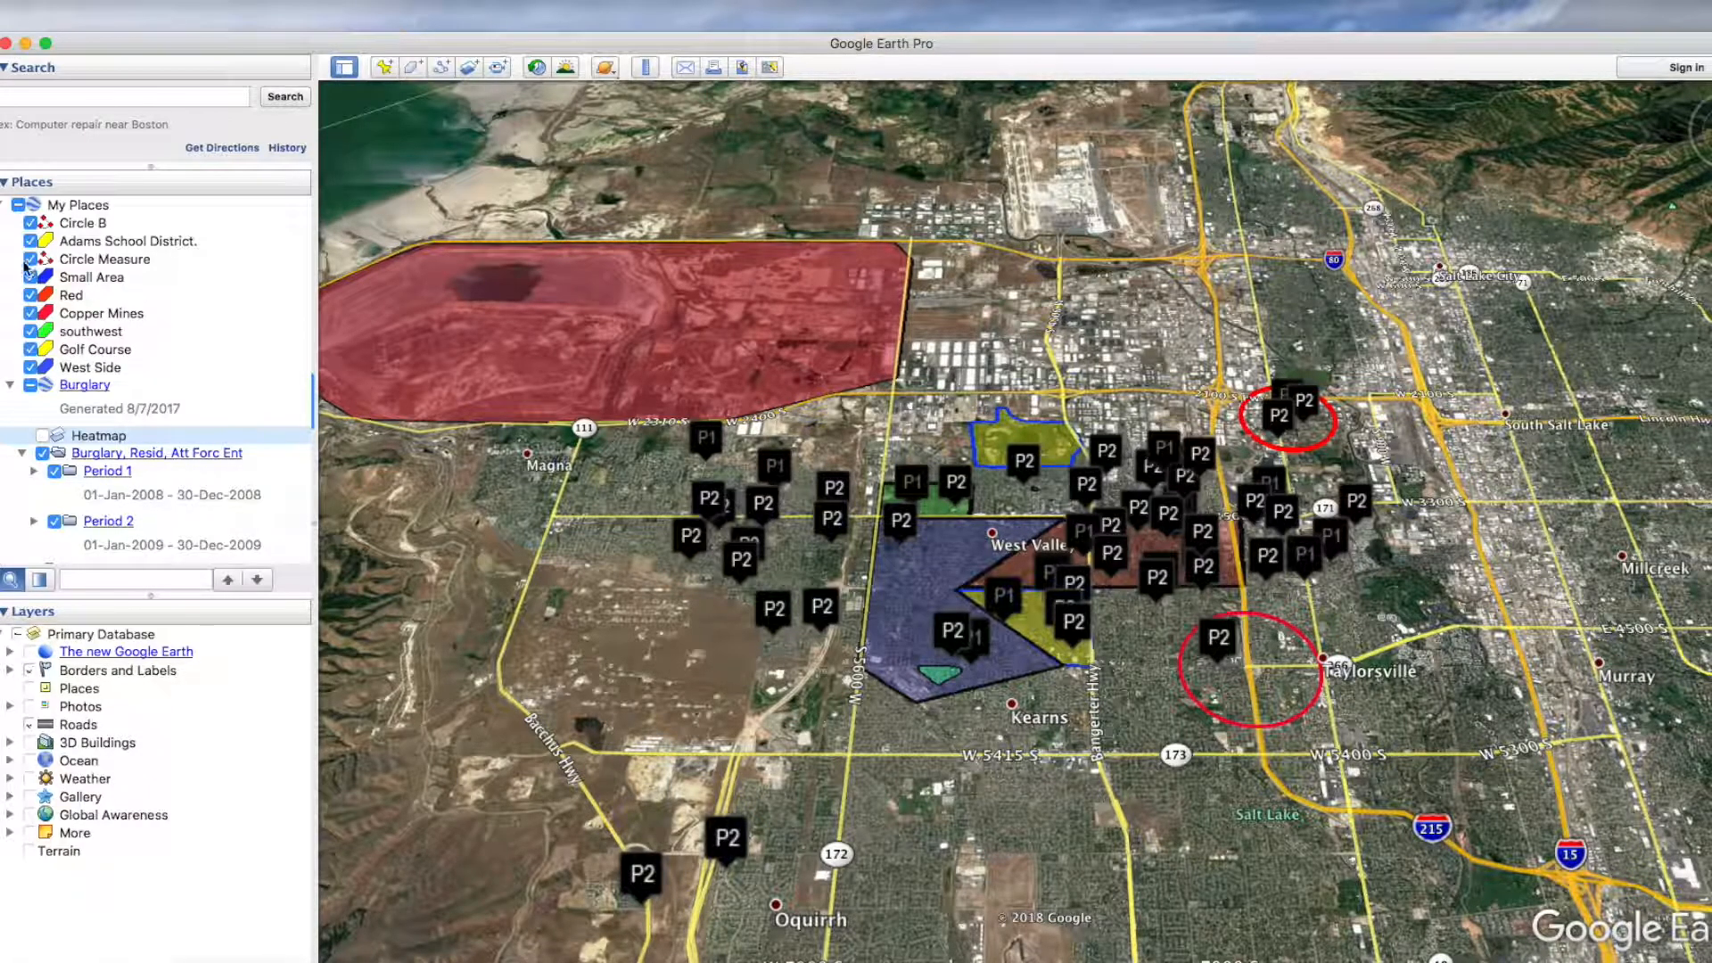
{"action": "left_click", "coordinate": [31, 313]}
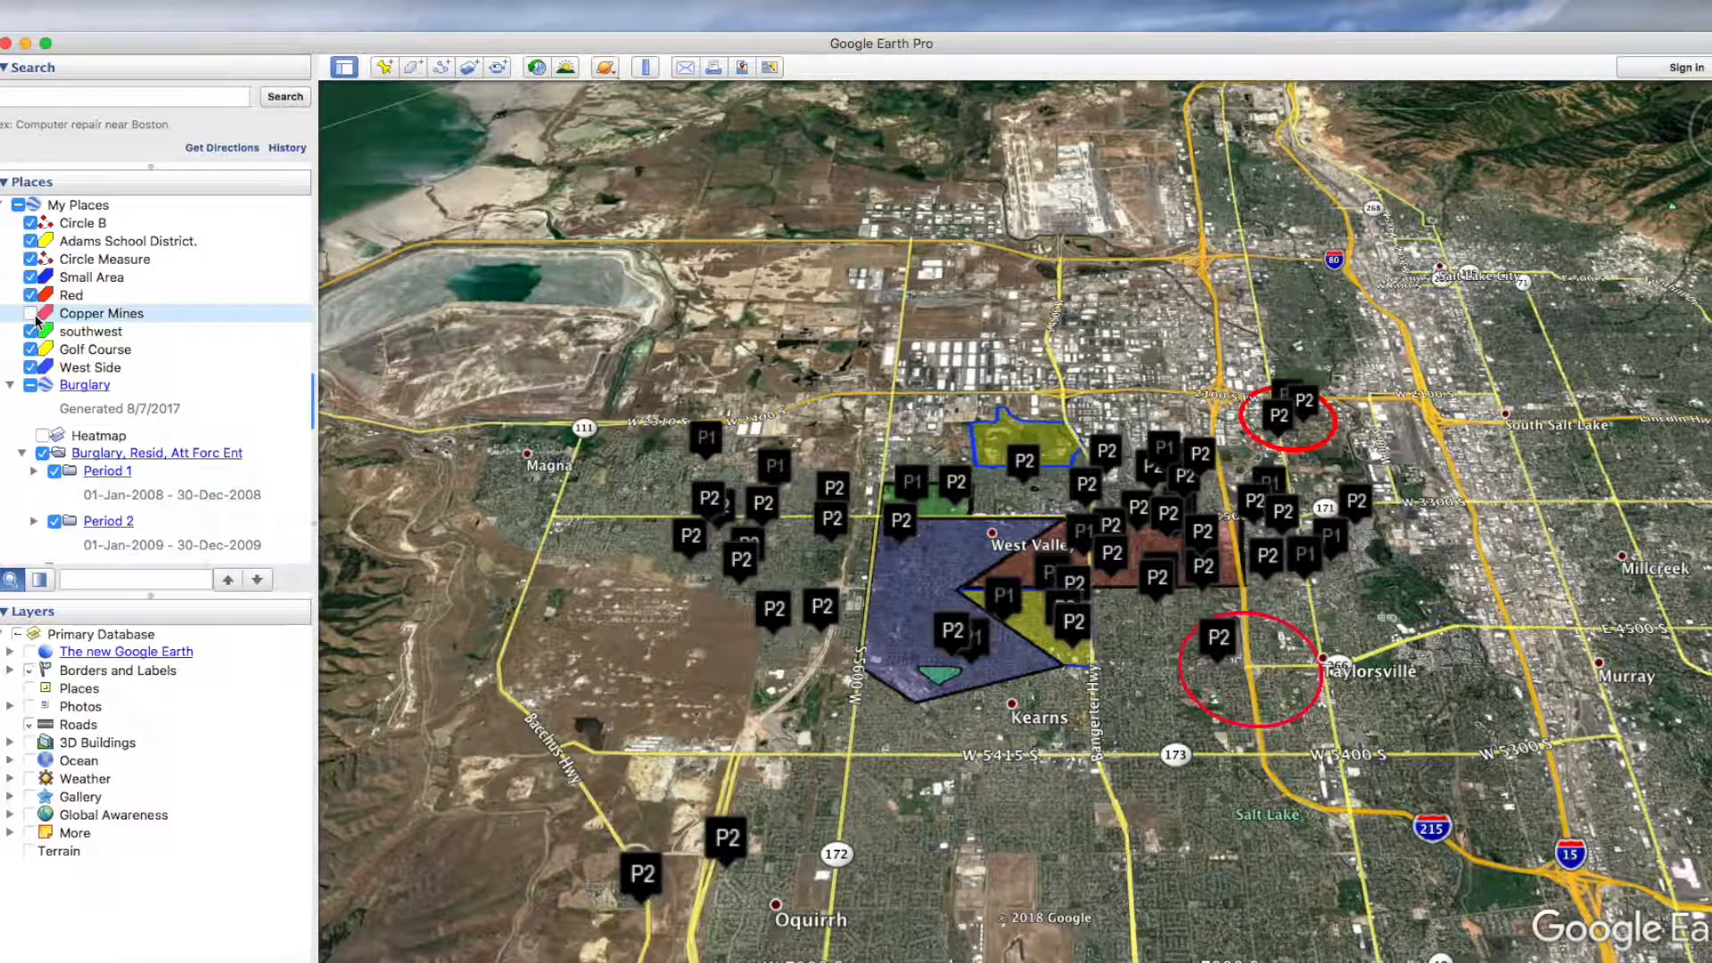
Step: Read the details of the two burglary placemarks in the green area and the P2 placemark just south of it
{"action": "left_click_drag", "start_coordinate": [866, 682], "coordinate": [930, 689]}
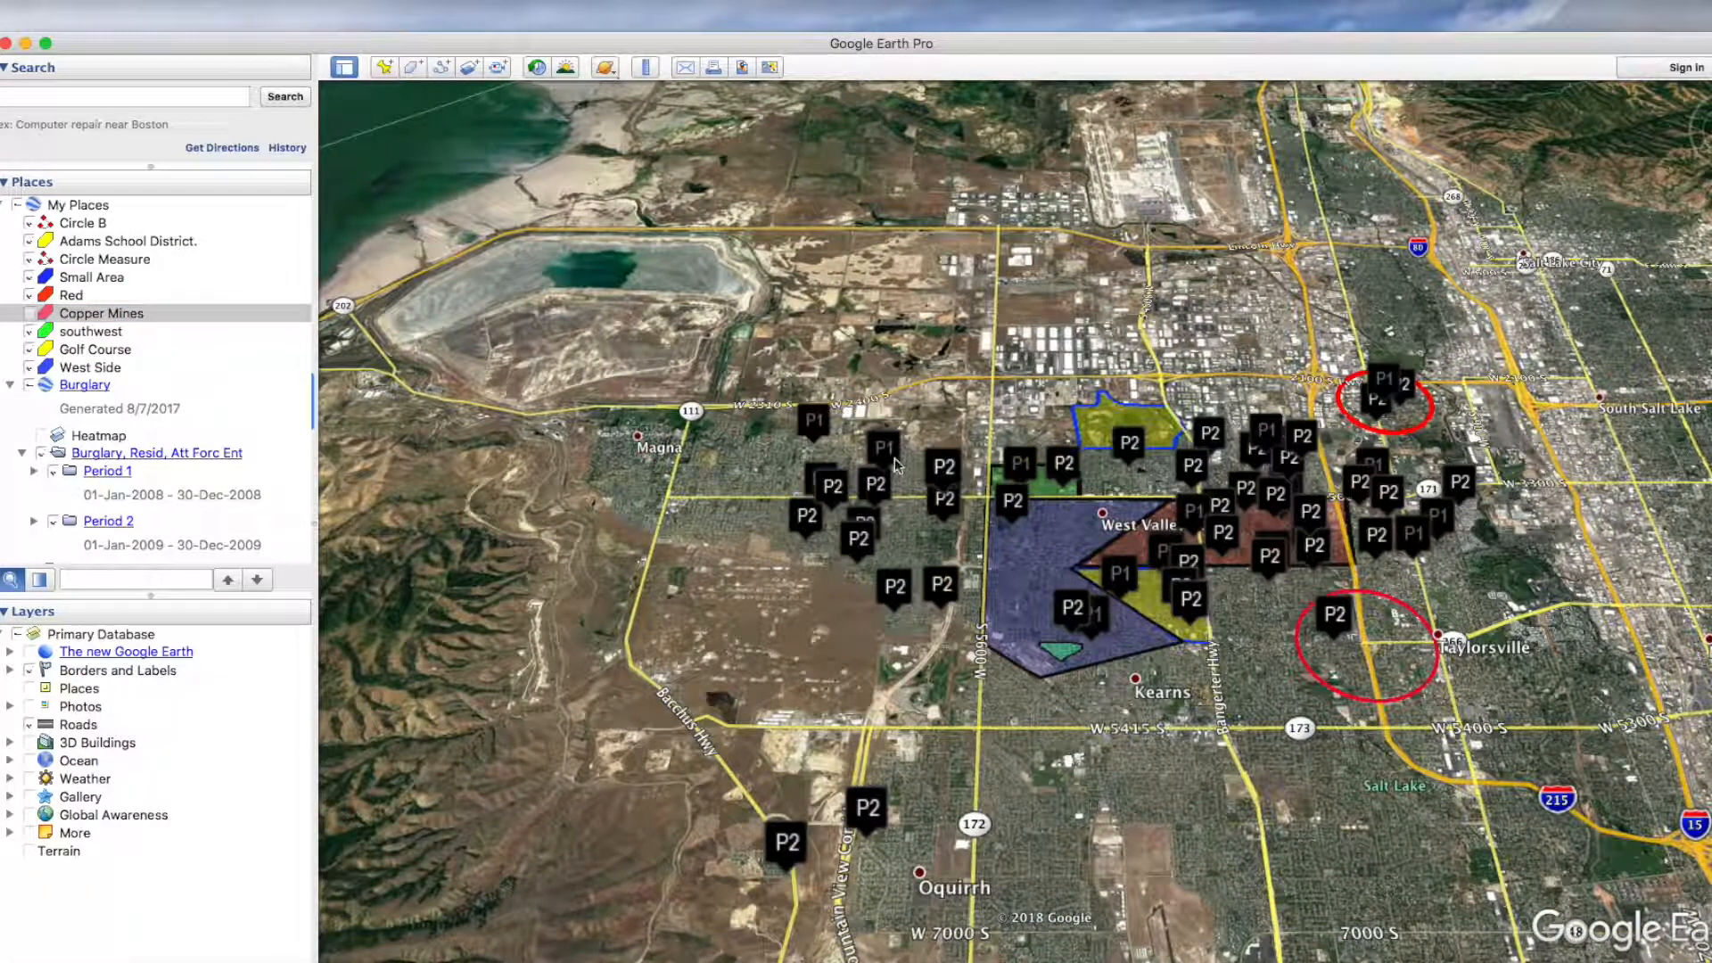
{"action": "scroll", "coordinate": [966, 456], "scroll_direction": "up", "scroll_amount": 3}
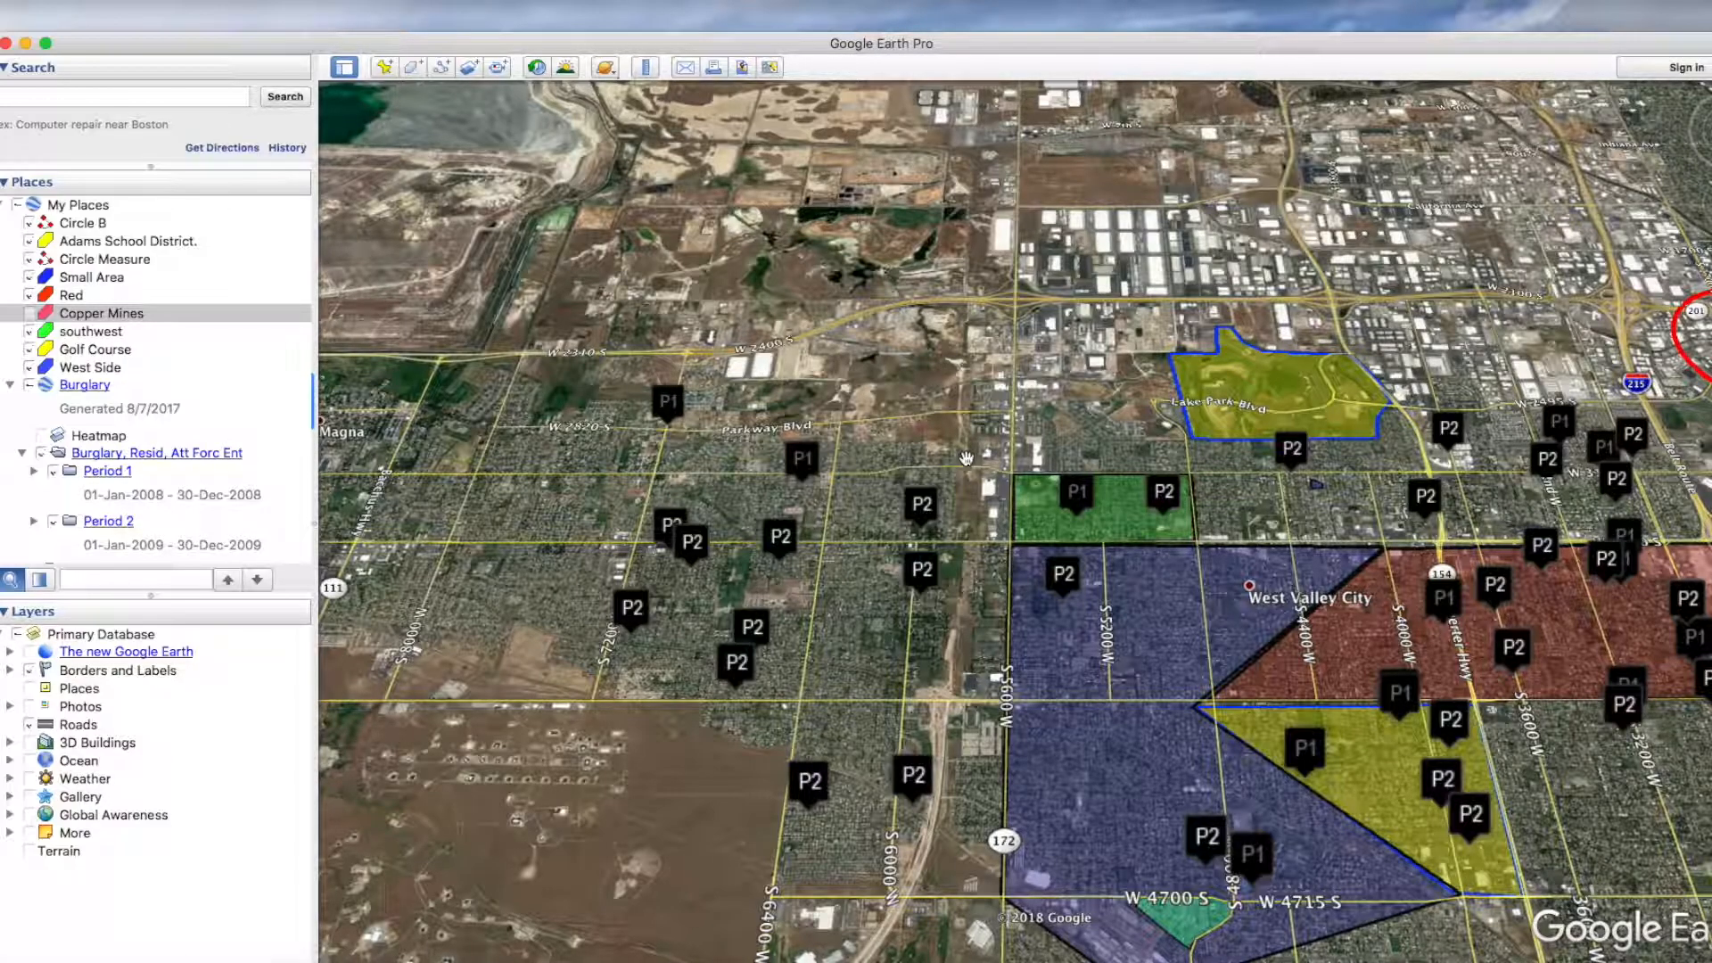
{"action": "left_click", "coordinate": [1077, 493]}
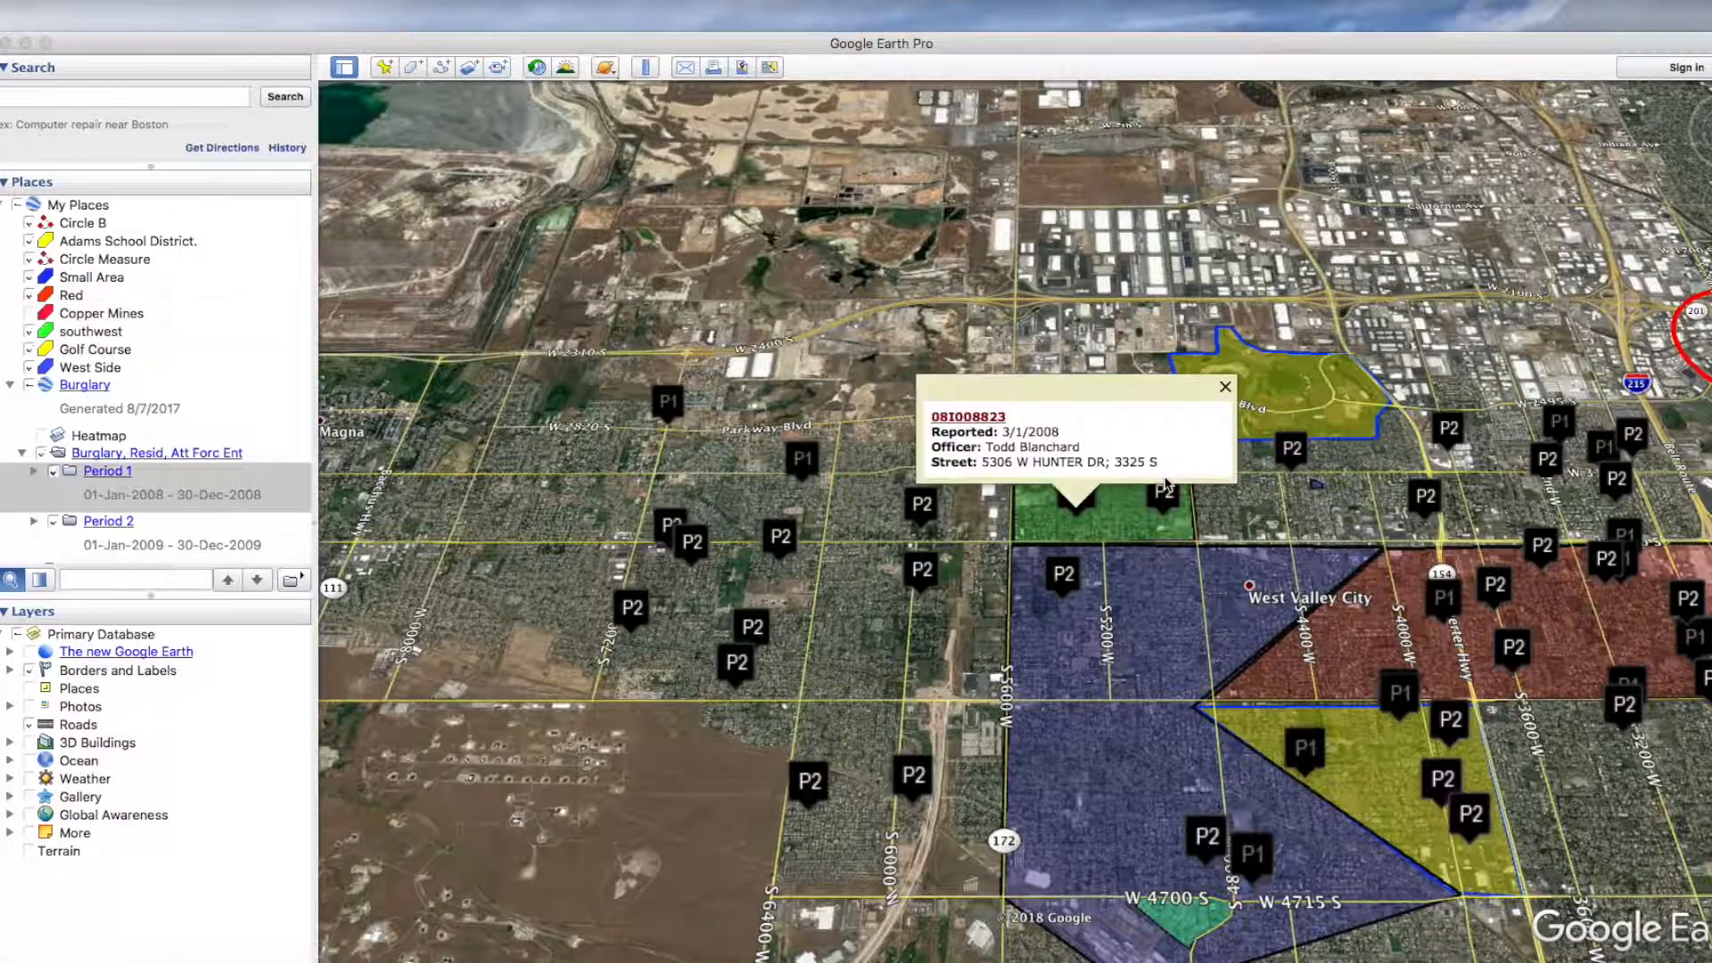
{"action": "left_click", "coordinate": [1163, 493]}
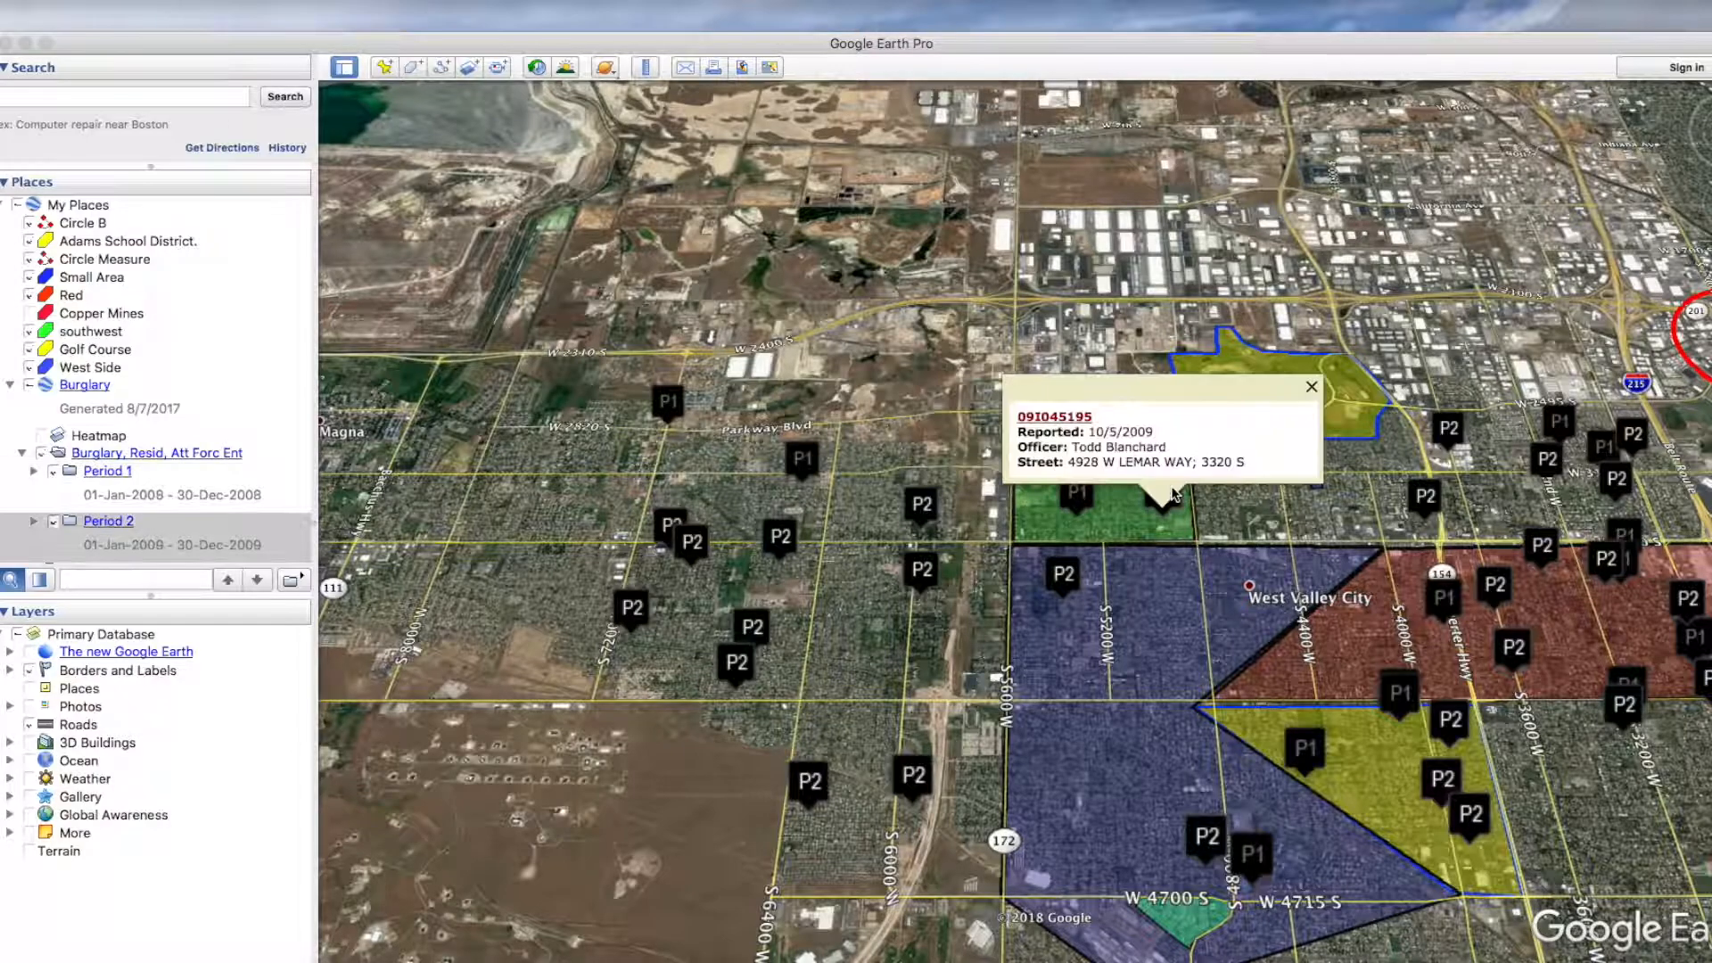
{"action": "left_click", "coordinate": [1309, 390]}
{"action": "left_click", "coordinate": [1062, 575]}
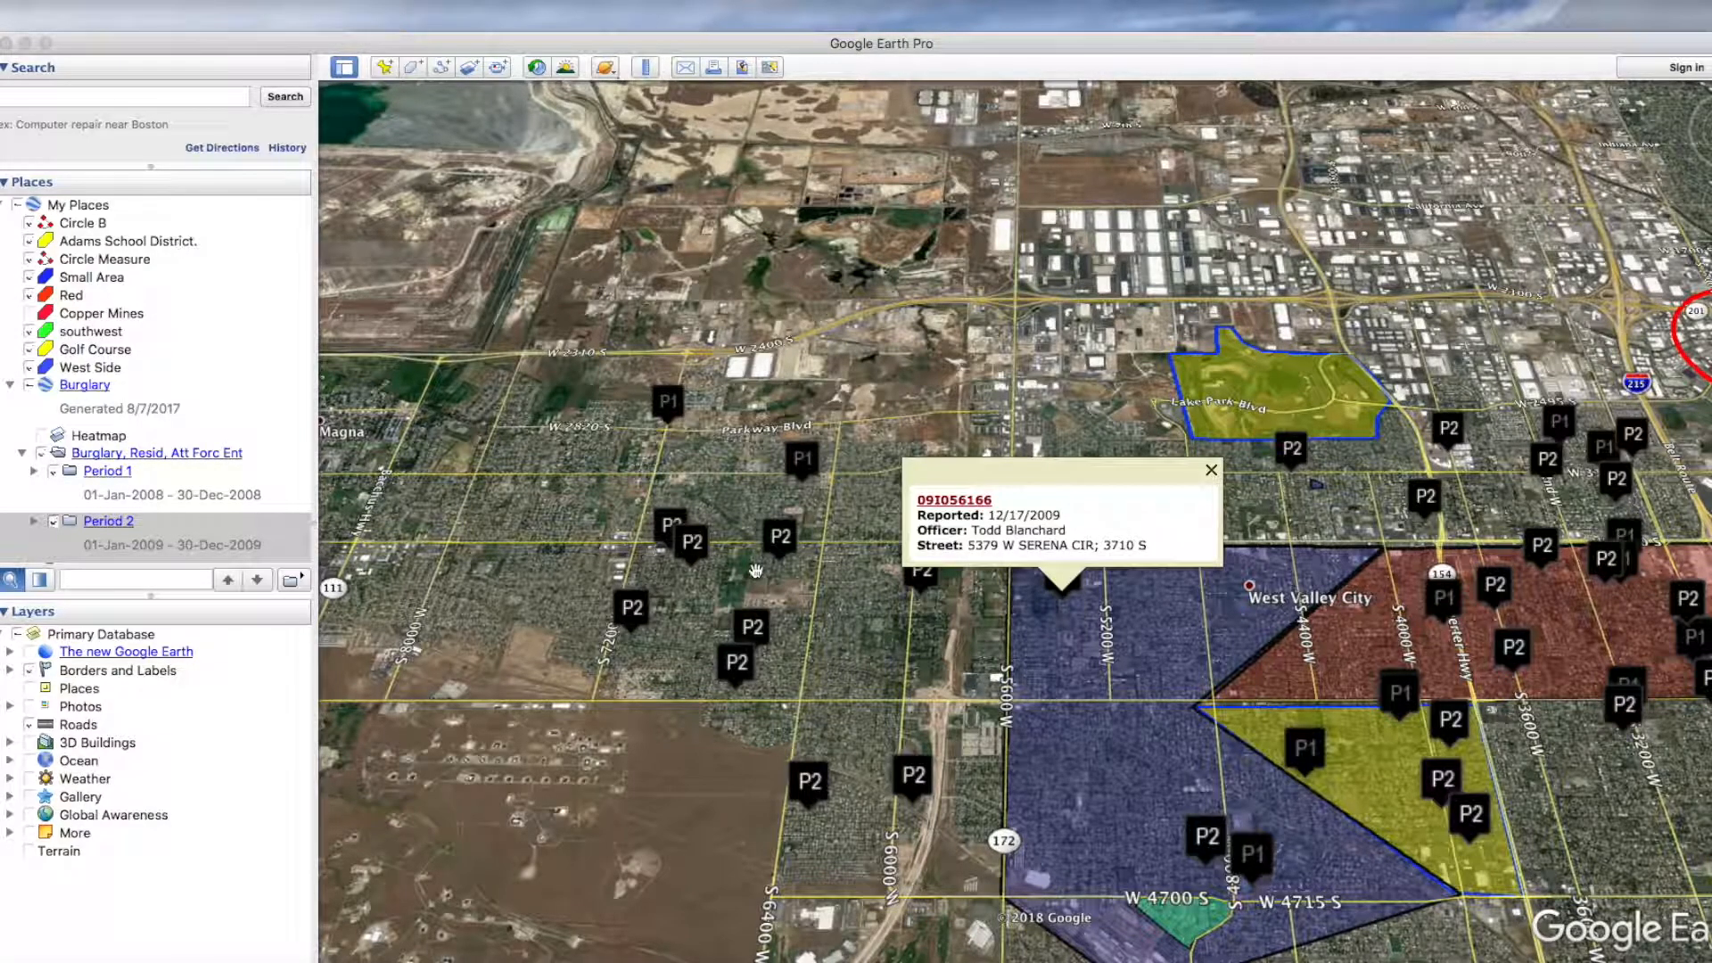
{"action": "left_click", "coordinate": [1211, 471]}
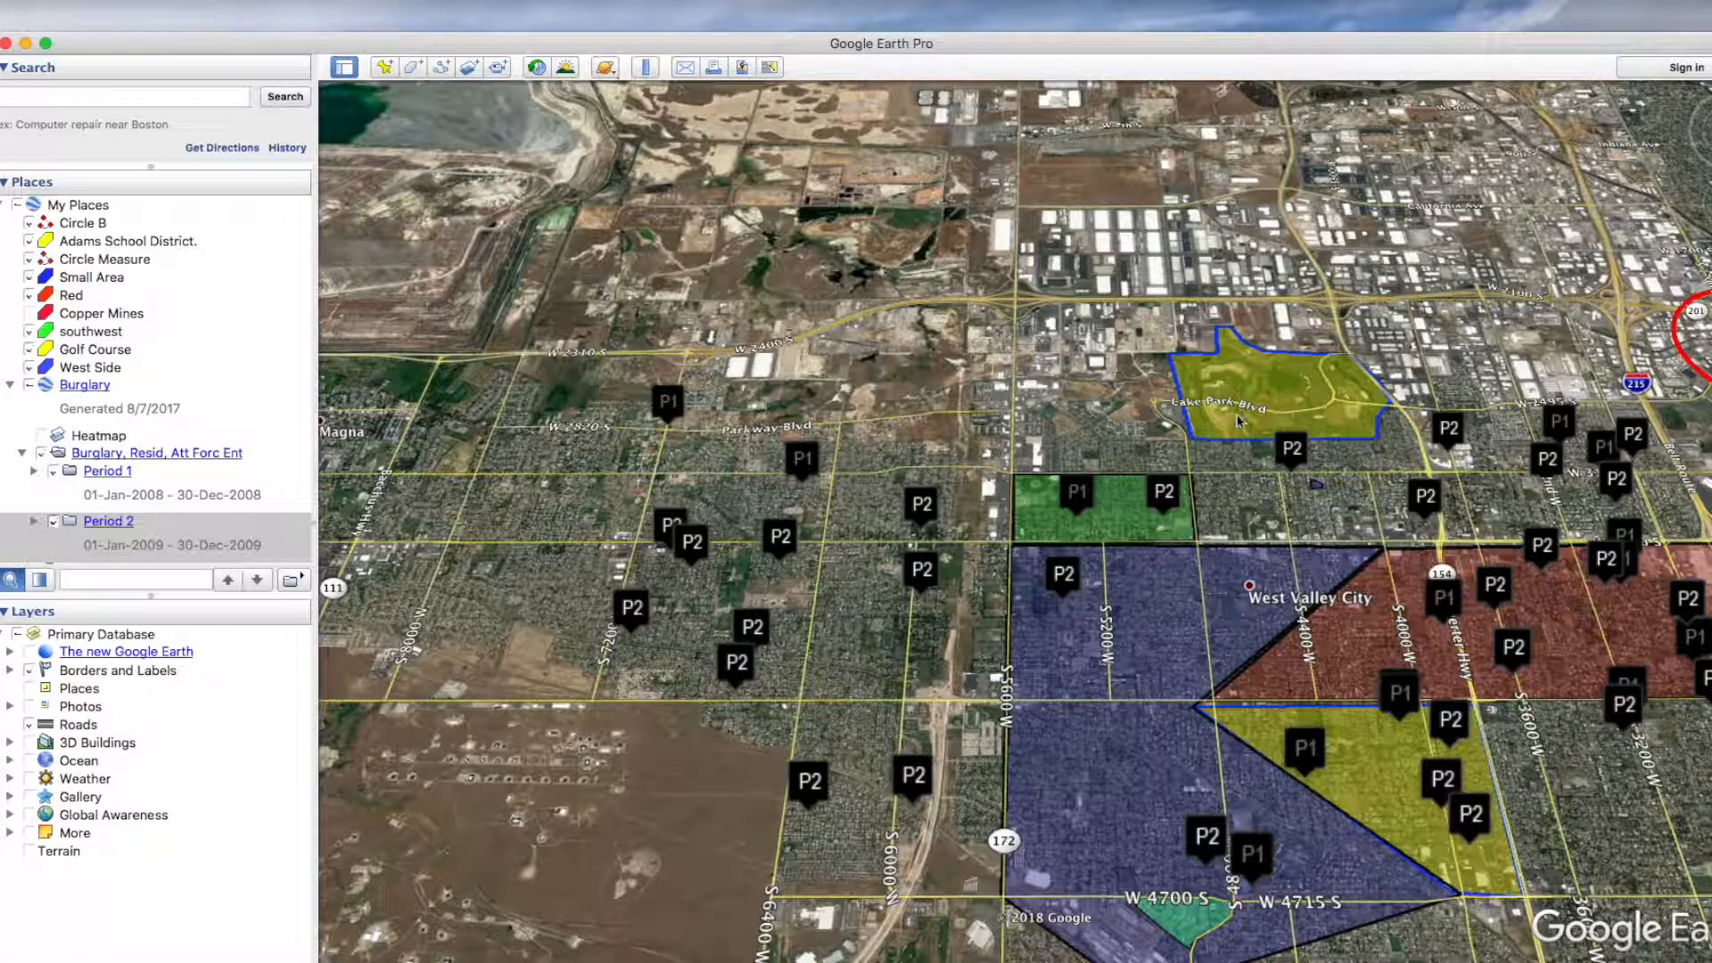
Step: Examine the cluster of Period 2 burglary placemarks along Route 171, west of the green area
{"action": "scroll", "coordinate": [1108, 263], "scroll_direction": "down", "scroll_amount": 3}
{"action": "scroll", "coordinate": [1110, 264], "scroll_direction": "up", "scroll_amount": 5}
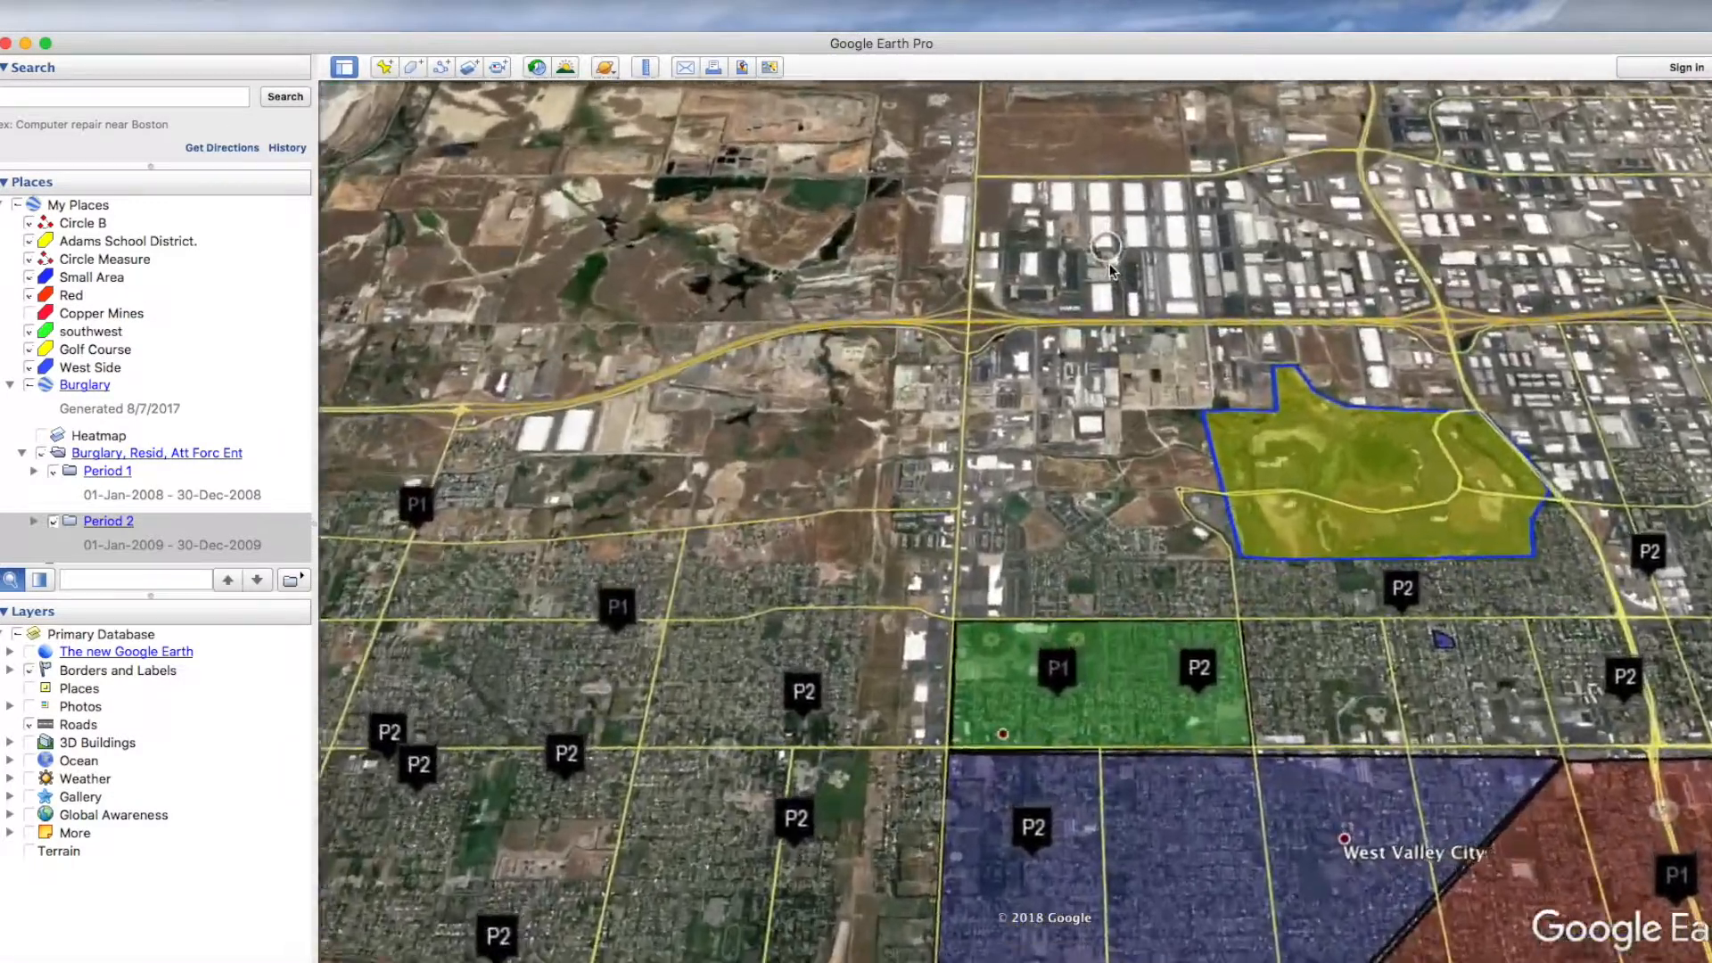
{"action": "left_click_drag", "start_coordinate": [948, 259], "coordinate": [1245, 198]}
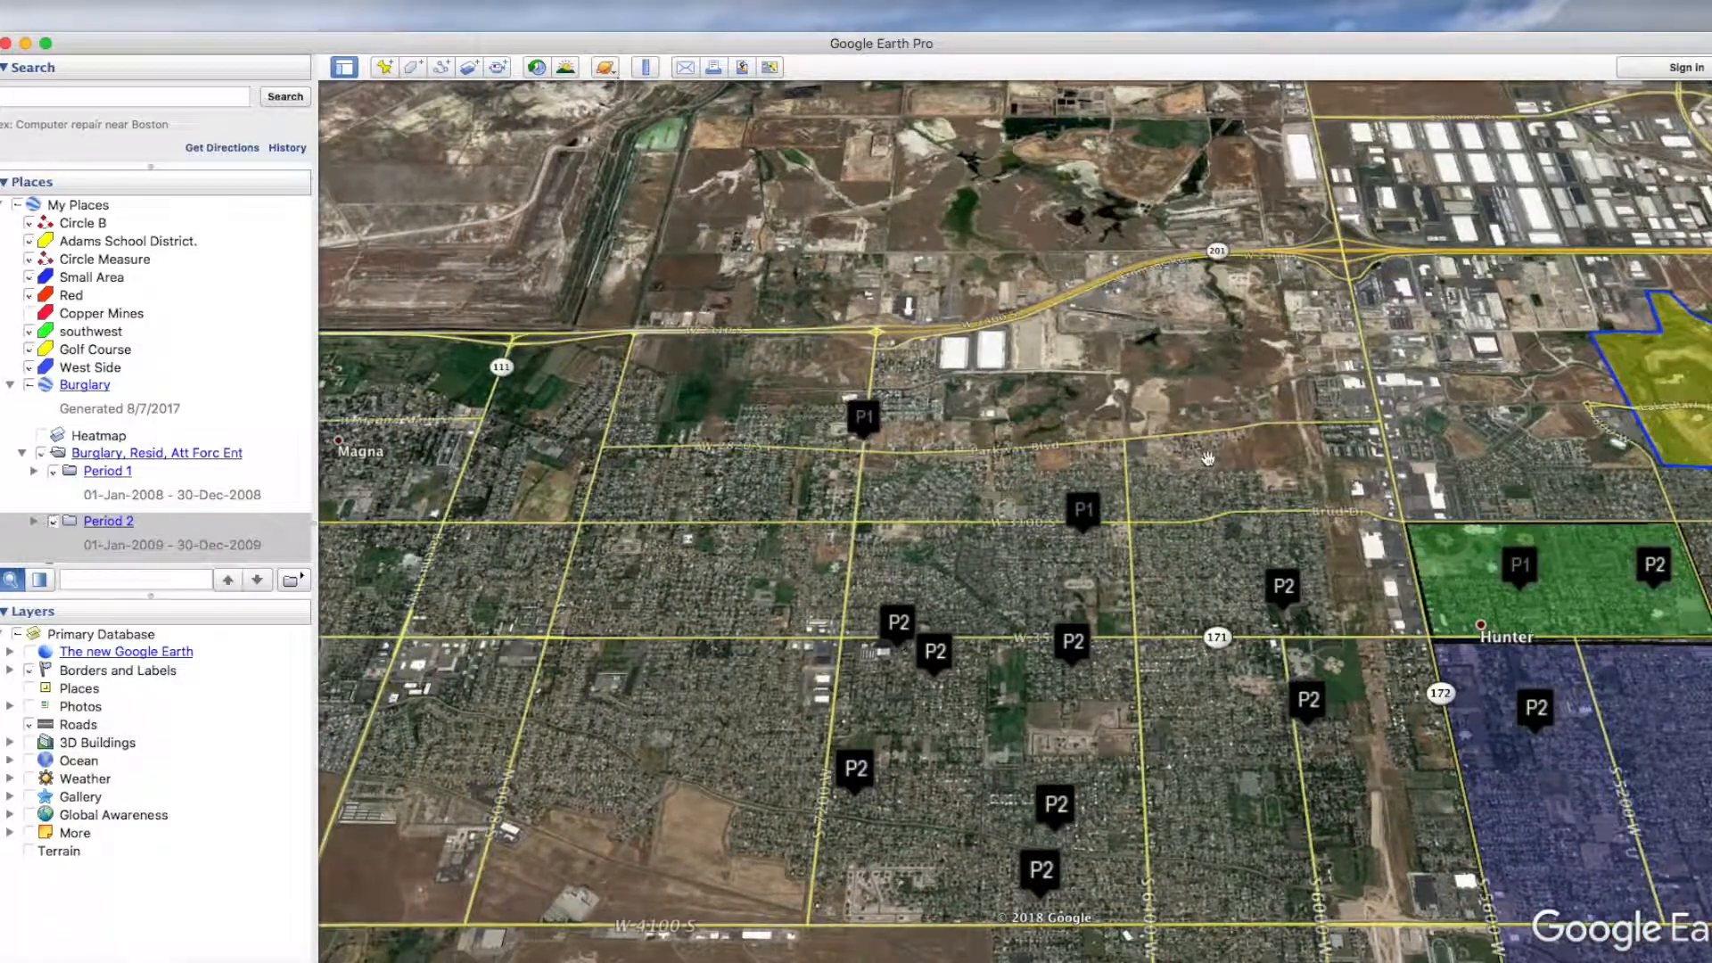
{"action": "scroll", "coordinate": [1200, 403], "scroll_direction": "up", "scroll_amount": 3}
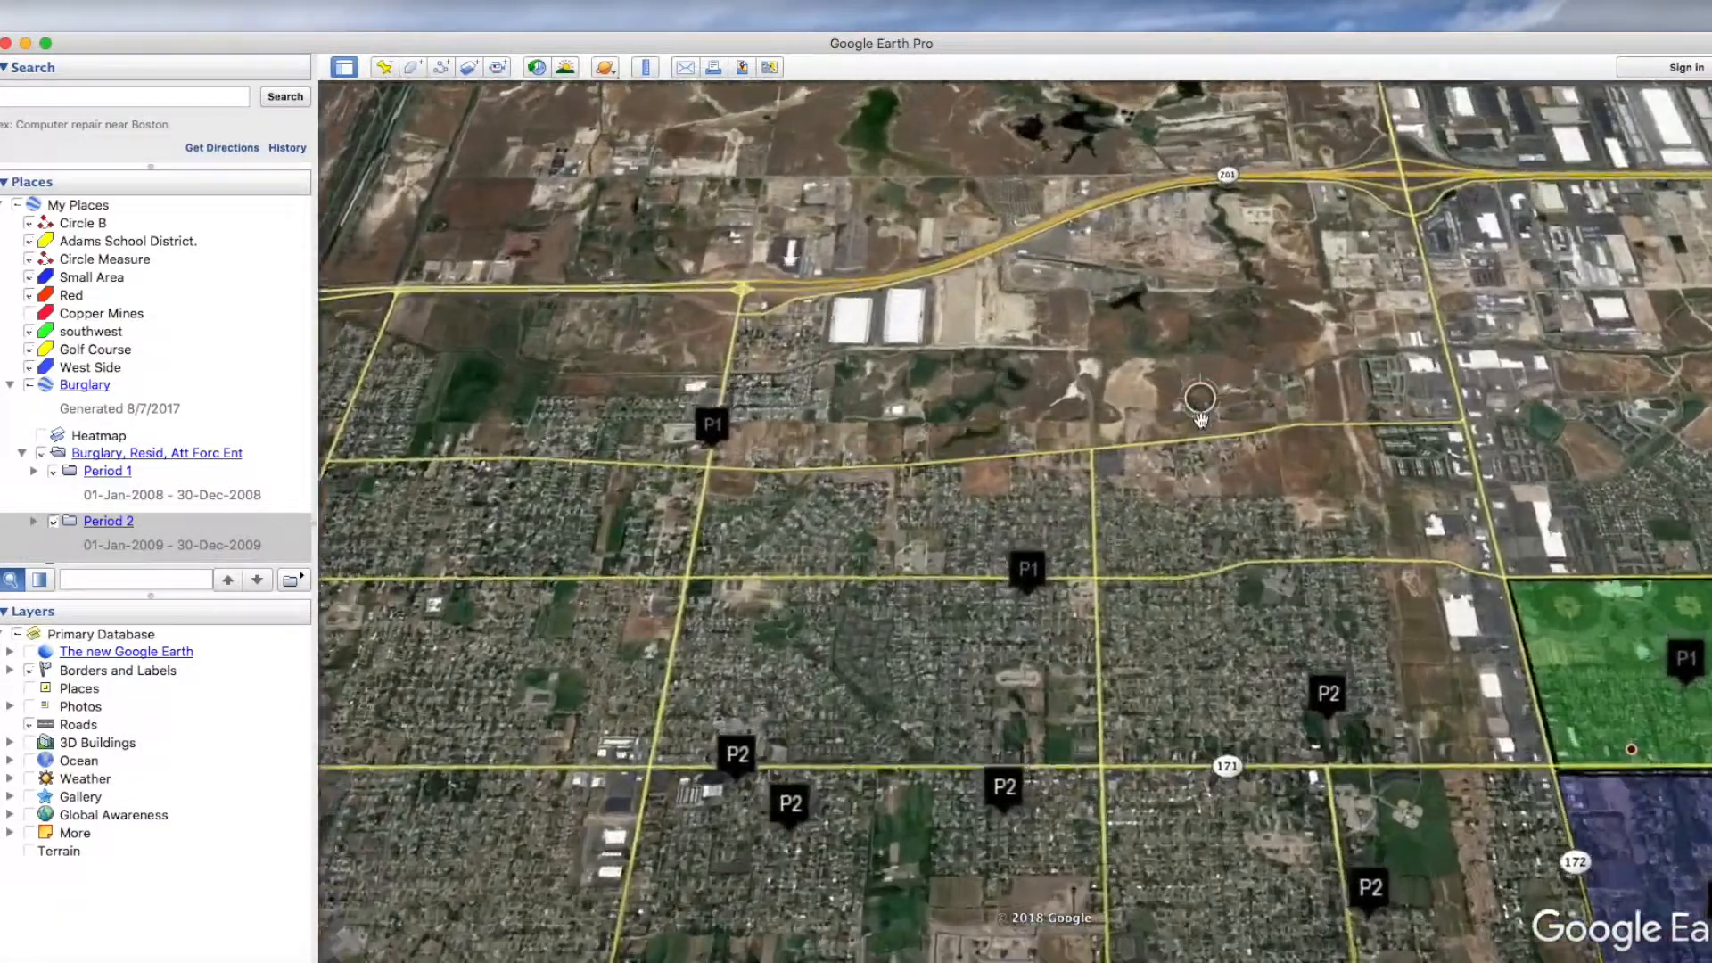
{"action": "scroll", "coordinate": [1200, 415], "scroll_direction": "up", "scroll_amount": 3}
{"action": "left_click_drag", "start_coordinate": [908, 822], "coordinate": [1194, 263]}
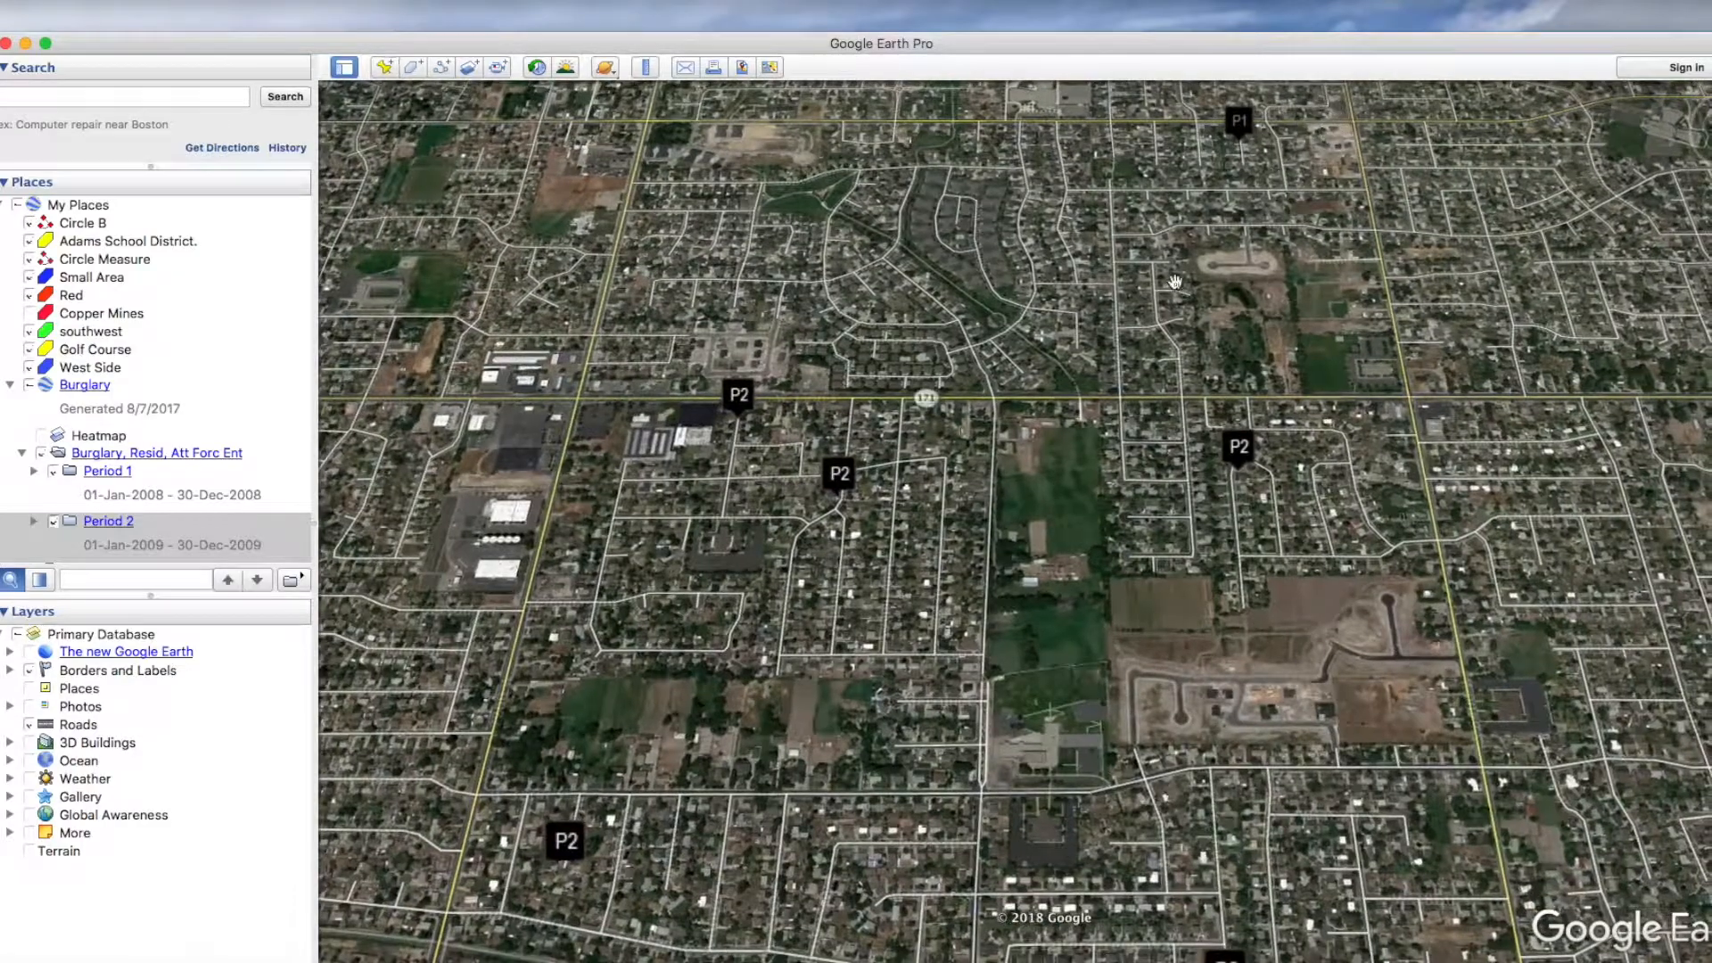
{"action": "left_click_drag", "start_coordinate": [1031, 463], "coordinate": [1113, 482]}
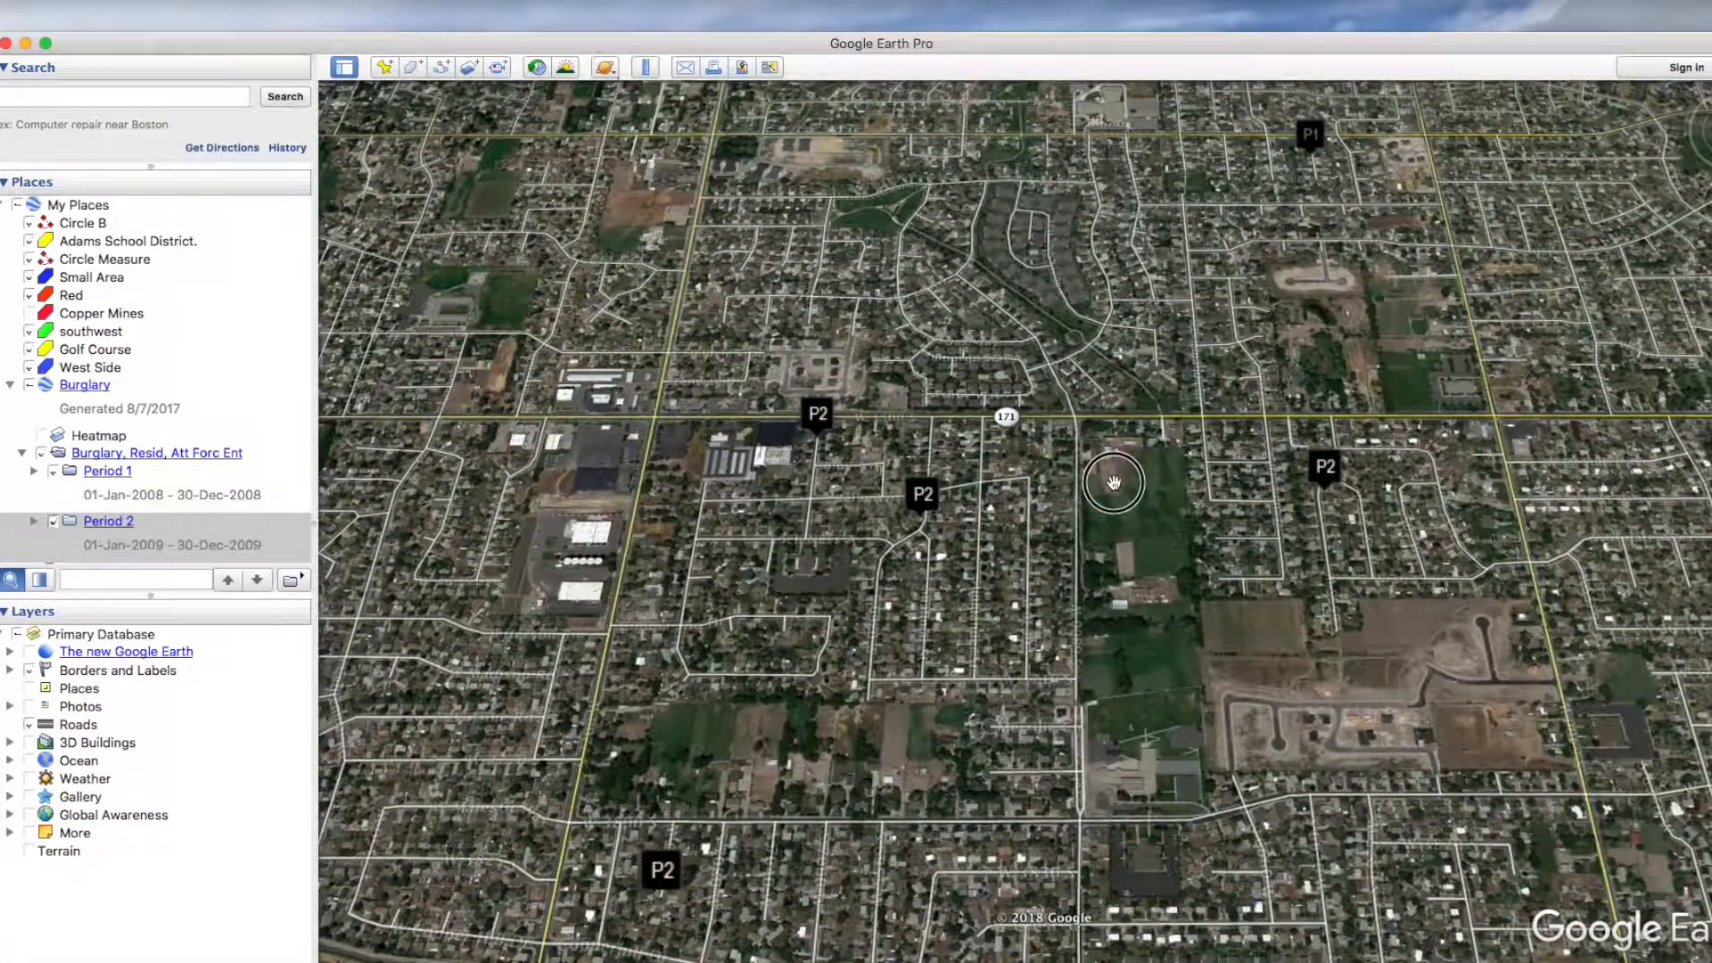
{"action": "scroll", "coordinate": [1113, 483], "scroll_direction": "down", "scroll_amount": 5}
{"action": "scroll", "coordinate": [1113, 483], "scroll_direction": "down", "scroll_amount": 2}
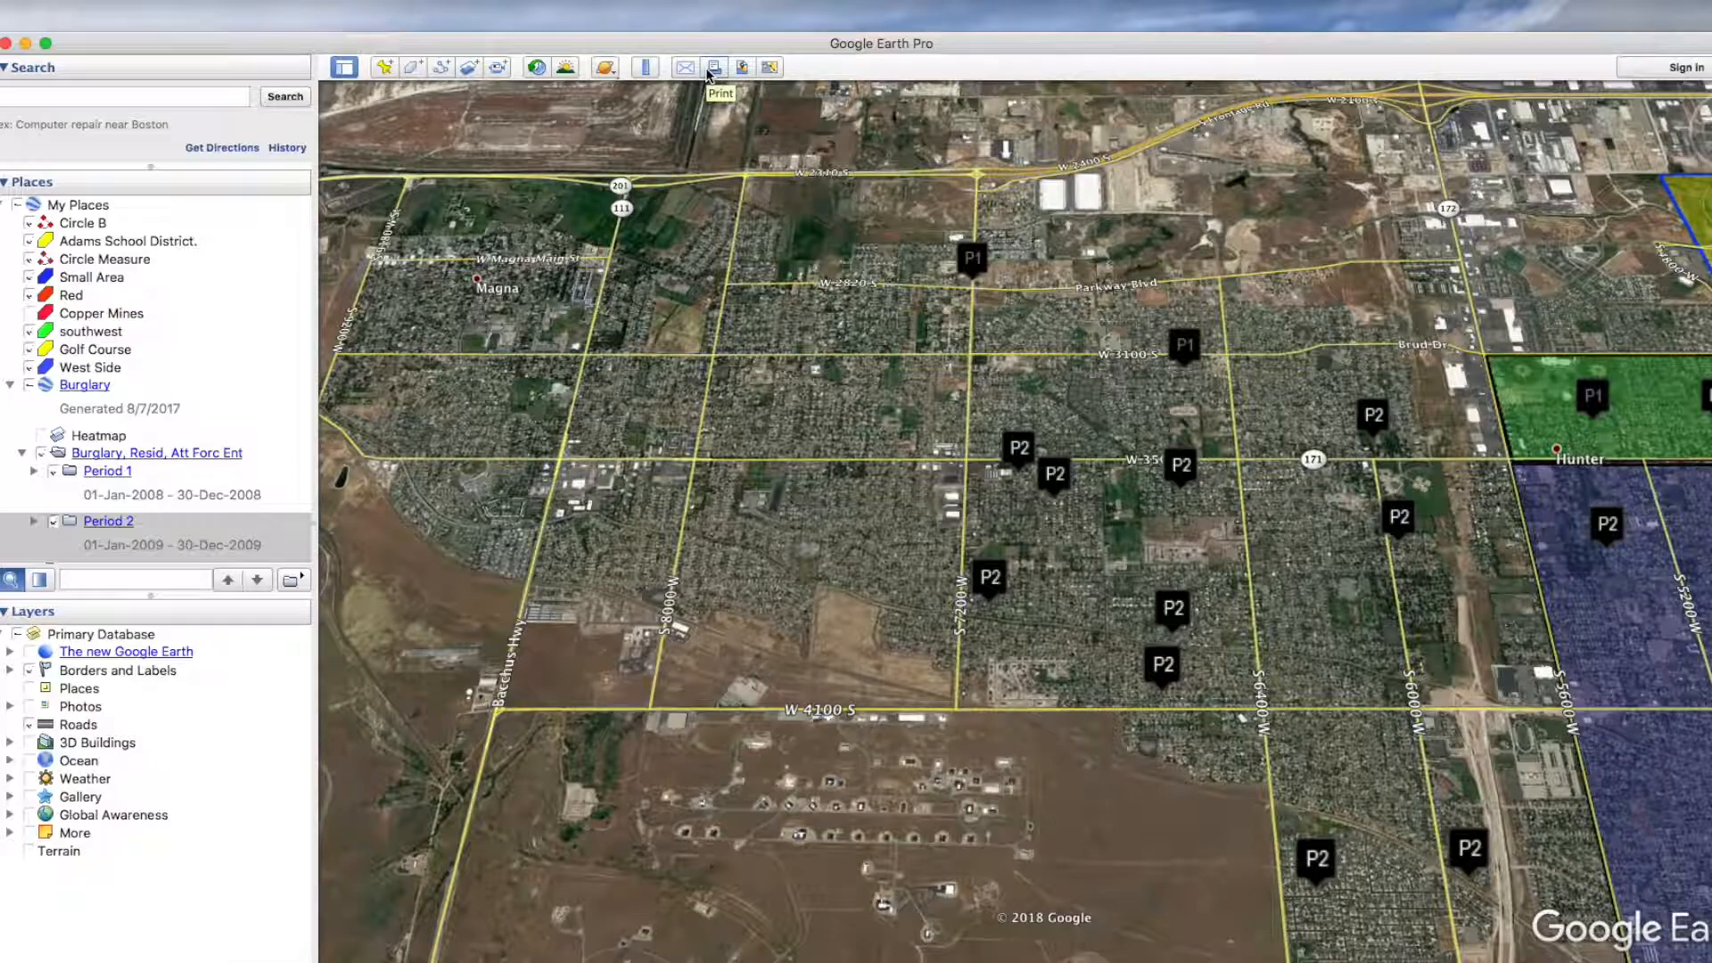
Step: Draw a four-cornered polygon around the P2 cluster, bounded by Route 171, S 6400 W, W 4100 S and S 7200 W
{"action": "left_click", "coordinate": [413, 67]}
{"action": "left_click_drag", "start_coordinate": [753, 146], "coordinate": [470, 98]}
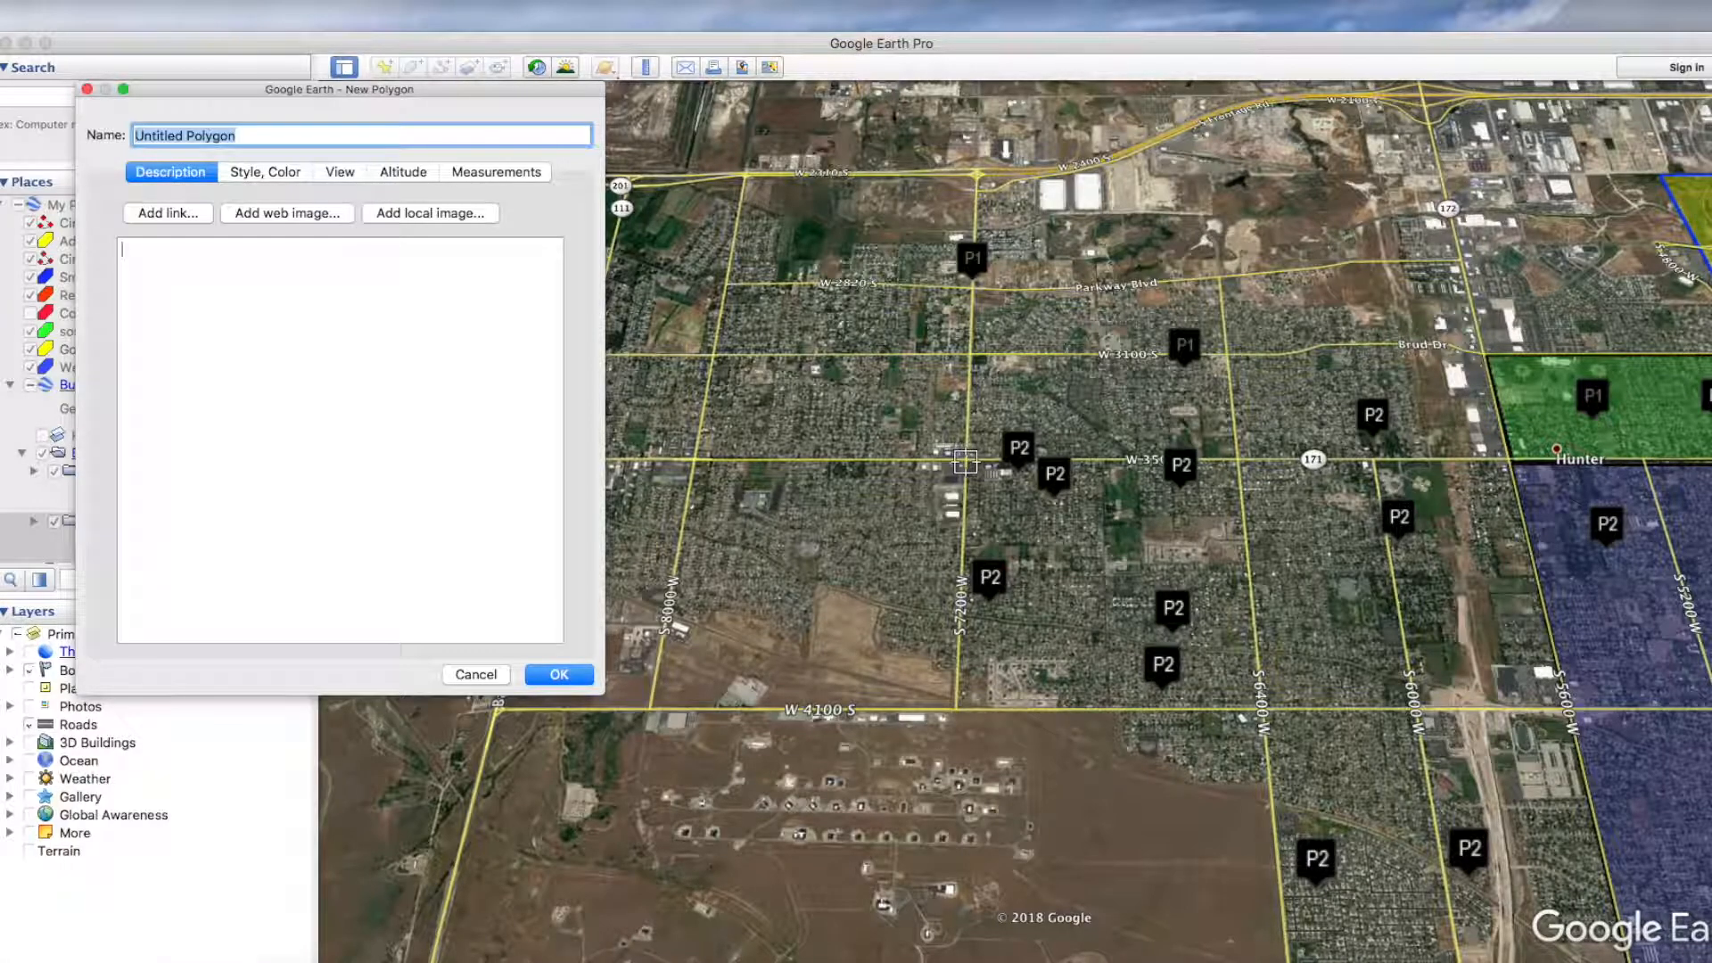
{"action": "left_click", "coordinate": [967, 461]}
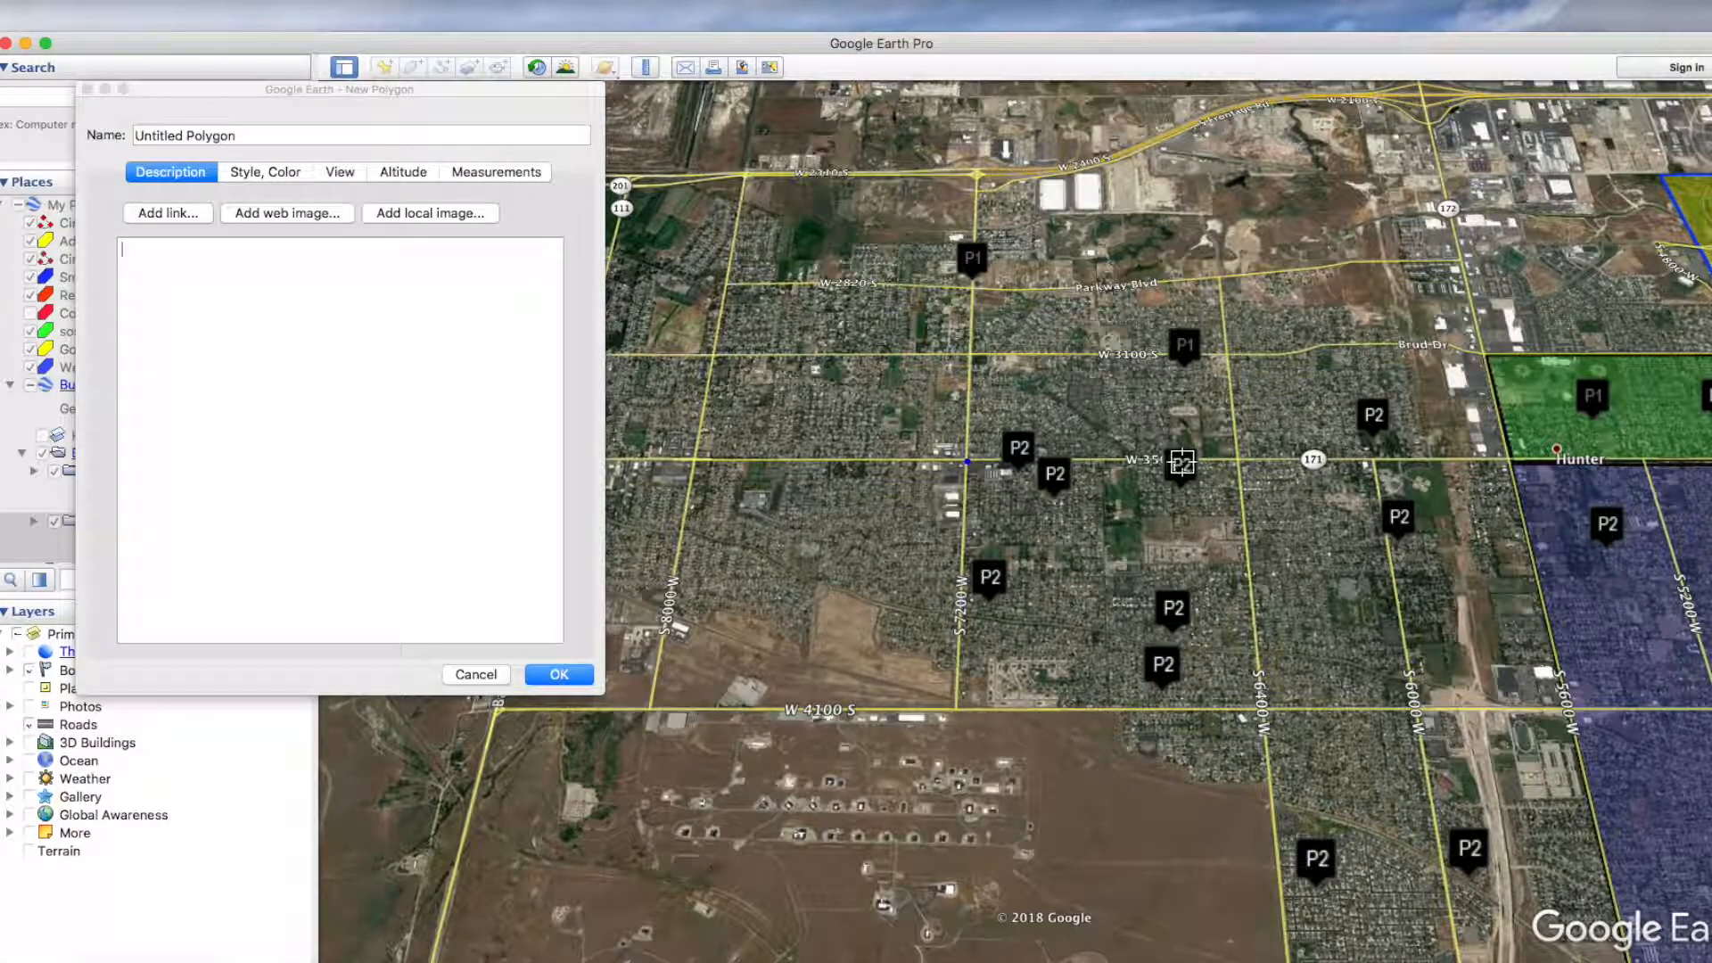
{"action": "left_click", "coordinate": [1237, 461]}
{"action": "left_click", "coordinate": [1258, 705]}
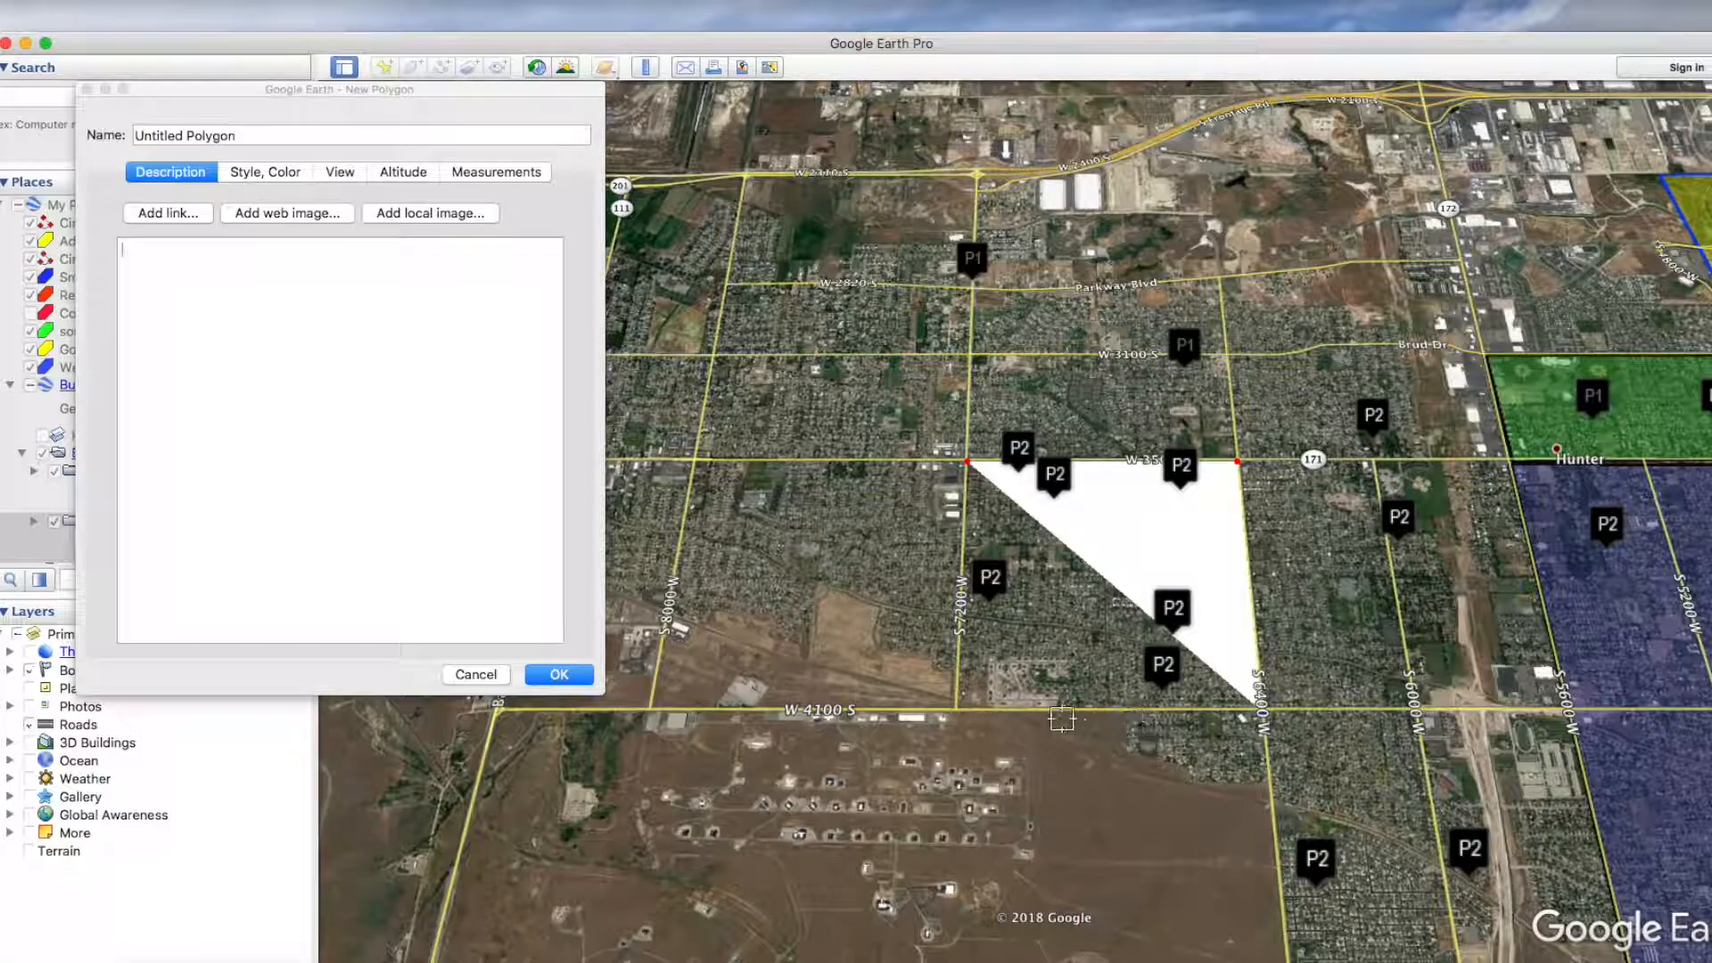
{"action": "left_click", "coordinate": [959, 711]}
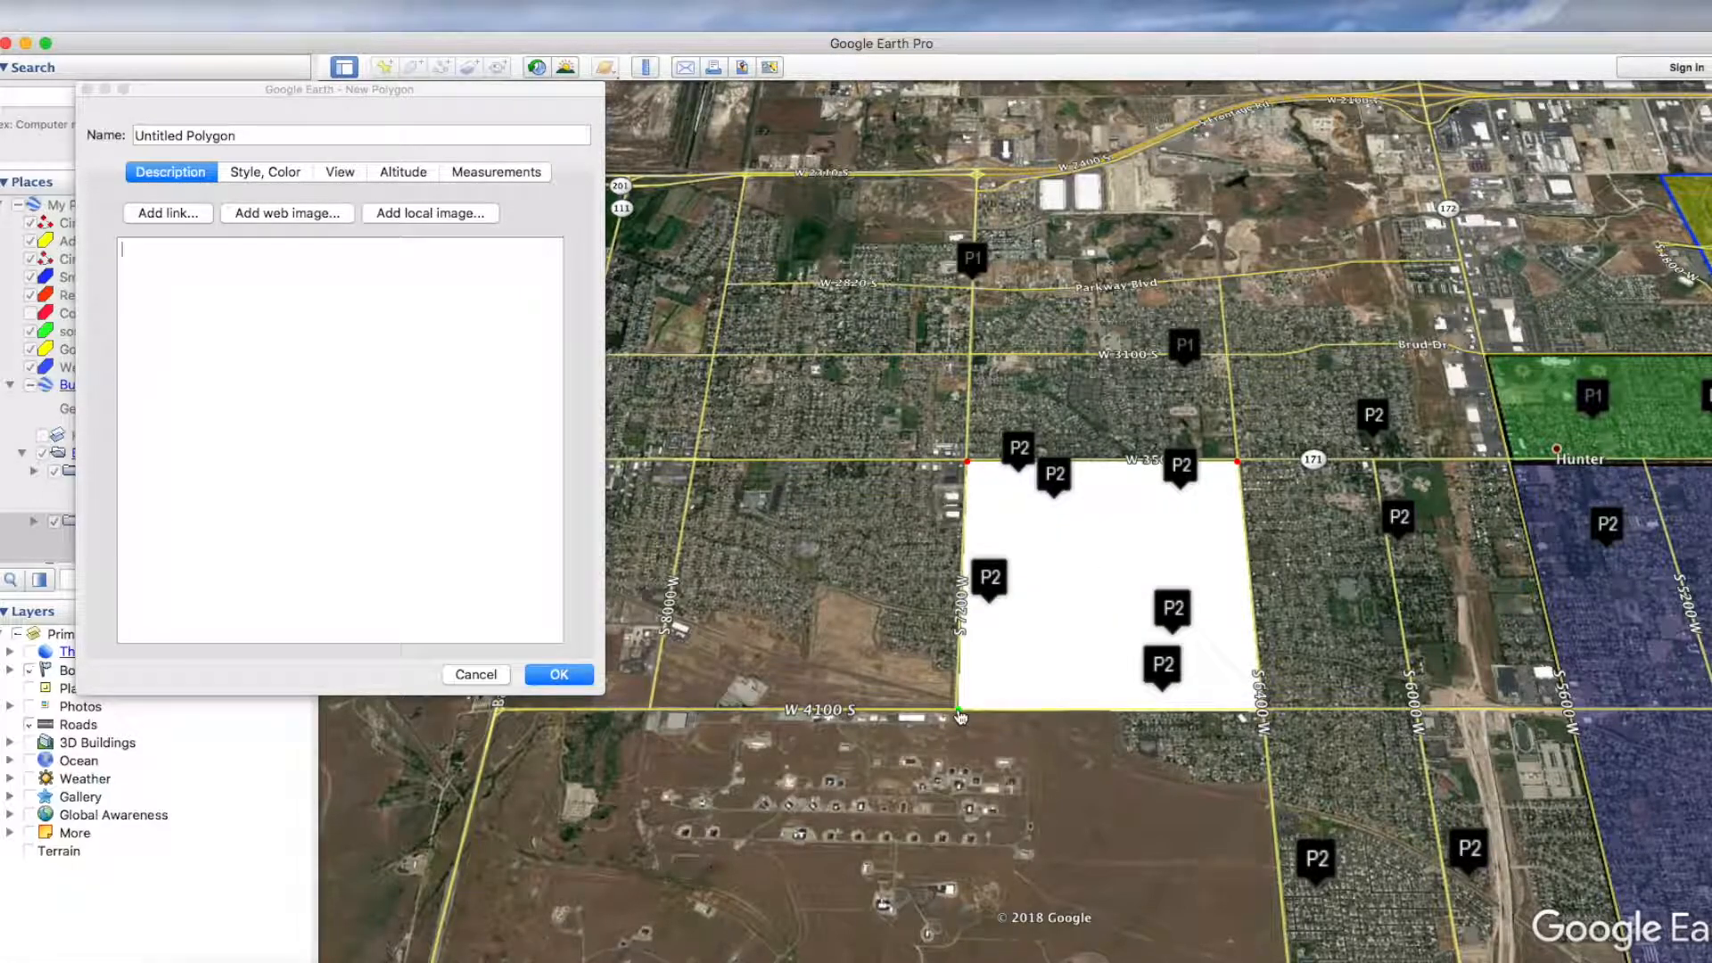
Step: Name the new polygon Community Police #2
{"action": "left_click_drag", "start_coordinate": [435, 90], "coordinate": [759, 147]}
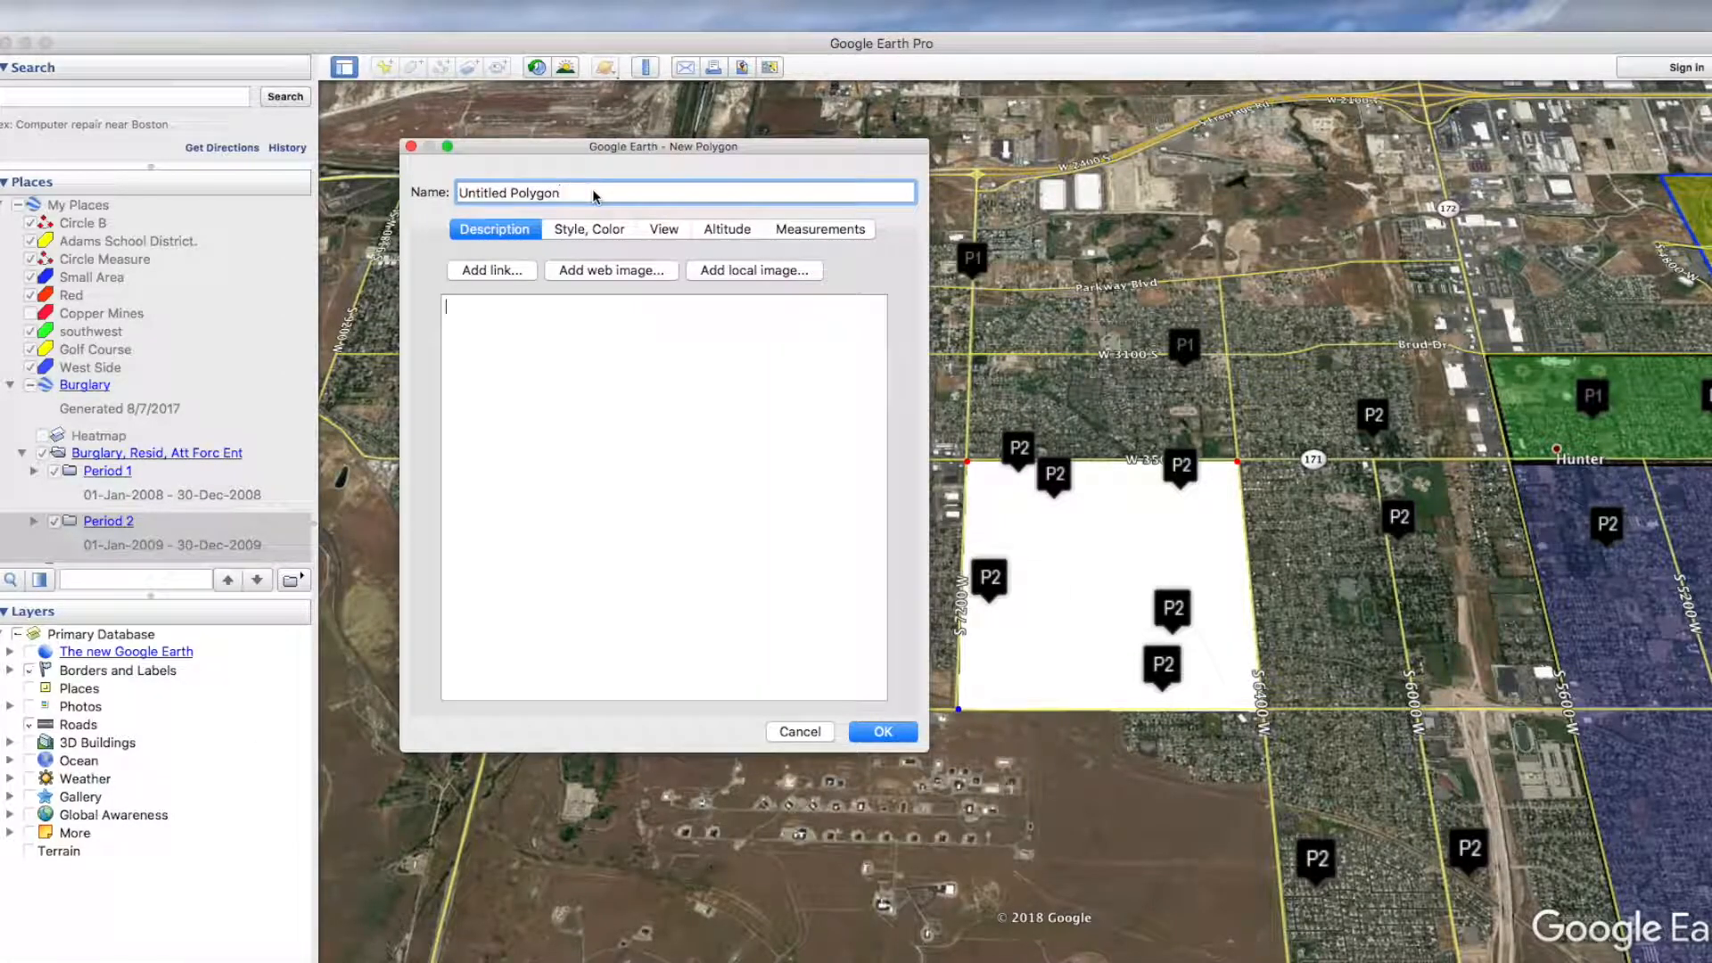
{"action": "key", "text": "BackSpace"}
{"action": "key", "text": "BackSpace"}
{"action": "key", "text": "BackSpace"}
{"action": "key", "text": "BackSpace"}
{"action": "key", "text": "BackSpace"}
{"action": "key", "text": "BackSpace"}
{"action": "key", "text": "BackSpace"}
{"action": "key", "text": "BackSpace"}
{"action": "key", "text": "BackSpace"}
{"action": "key", "text": "BackSpace"}
{"action": "key", "text": "BackSpace"}
{"action": "key", "text": "BackSpace"}
{"action": "key", "text": "BackSpace"}
{"action": "key", "text": "BackSpace"}
{"action": "key", "text": "BackSpace"}
{"action": "key", "text": "BackSpace"}
{"action": "key", "text": "Tab"}
{"action": "type", "text": "Community Po"}
Step: Set the polygon's outline color to black
{"action": "left_click", "coordinate": [580, 229]}
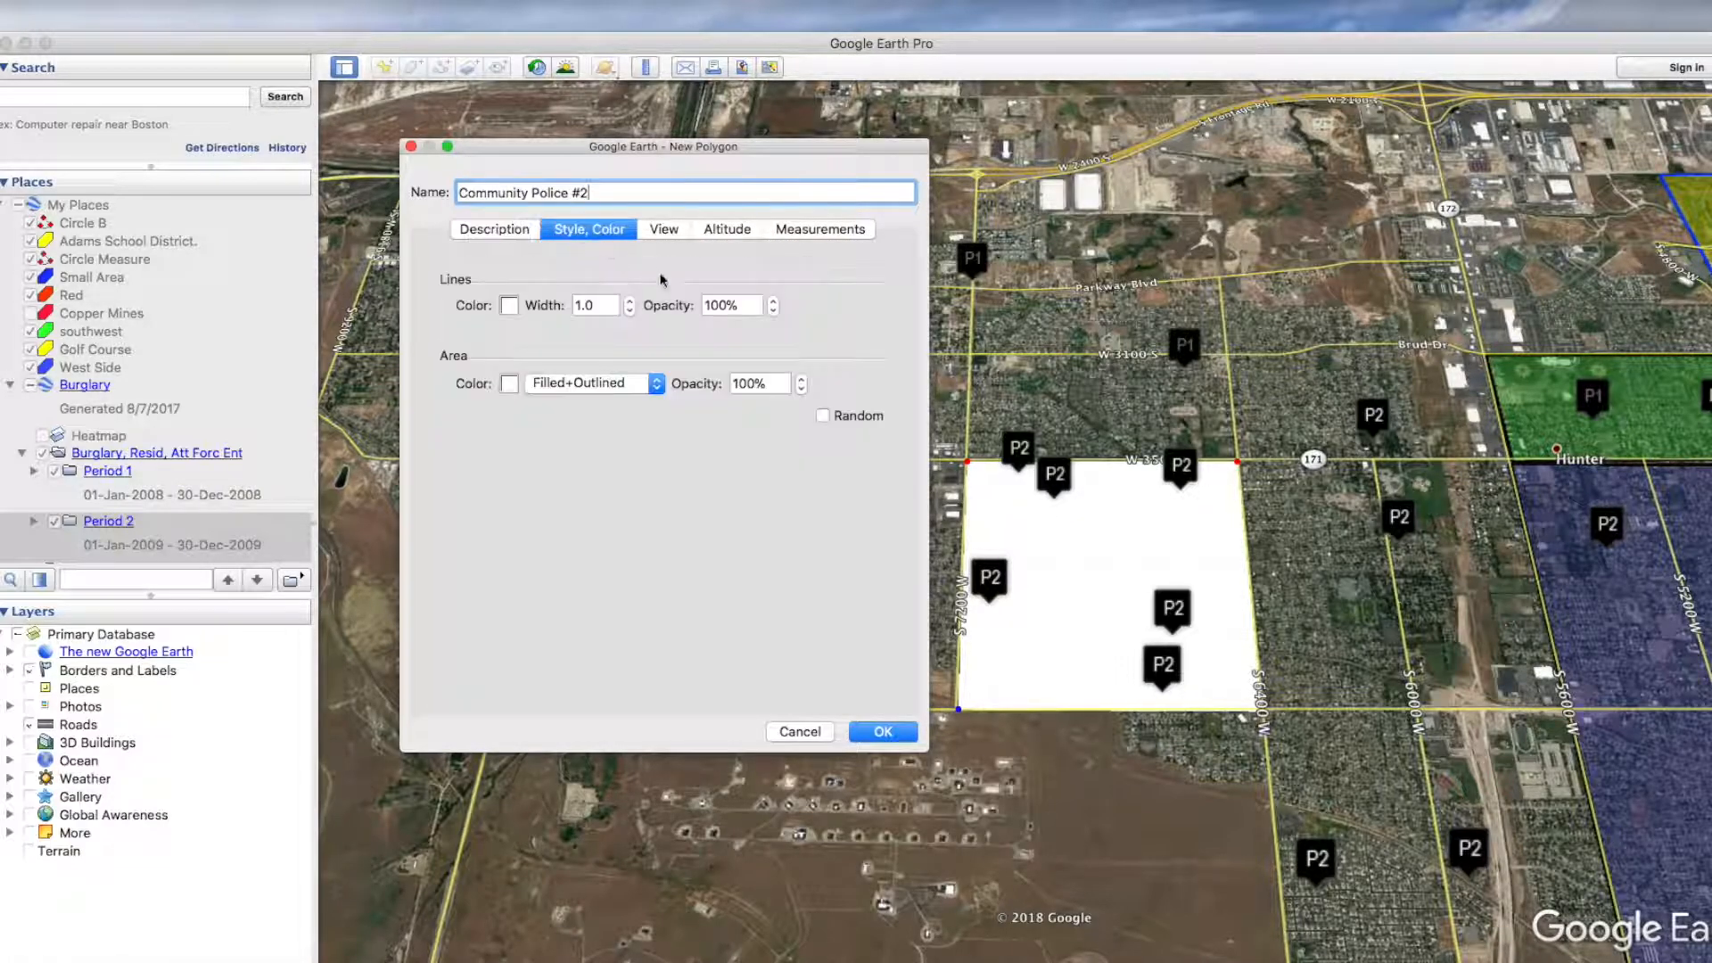
{"action": "left_click", "coordinate": [510, 307]}
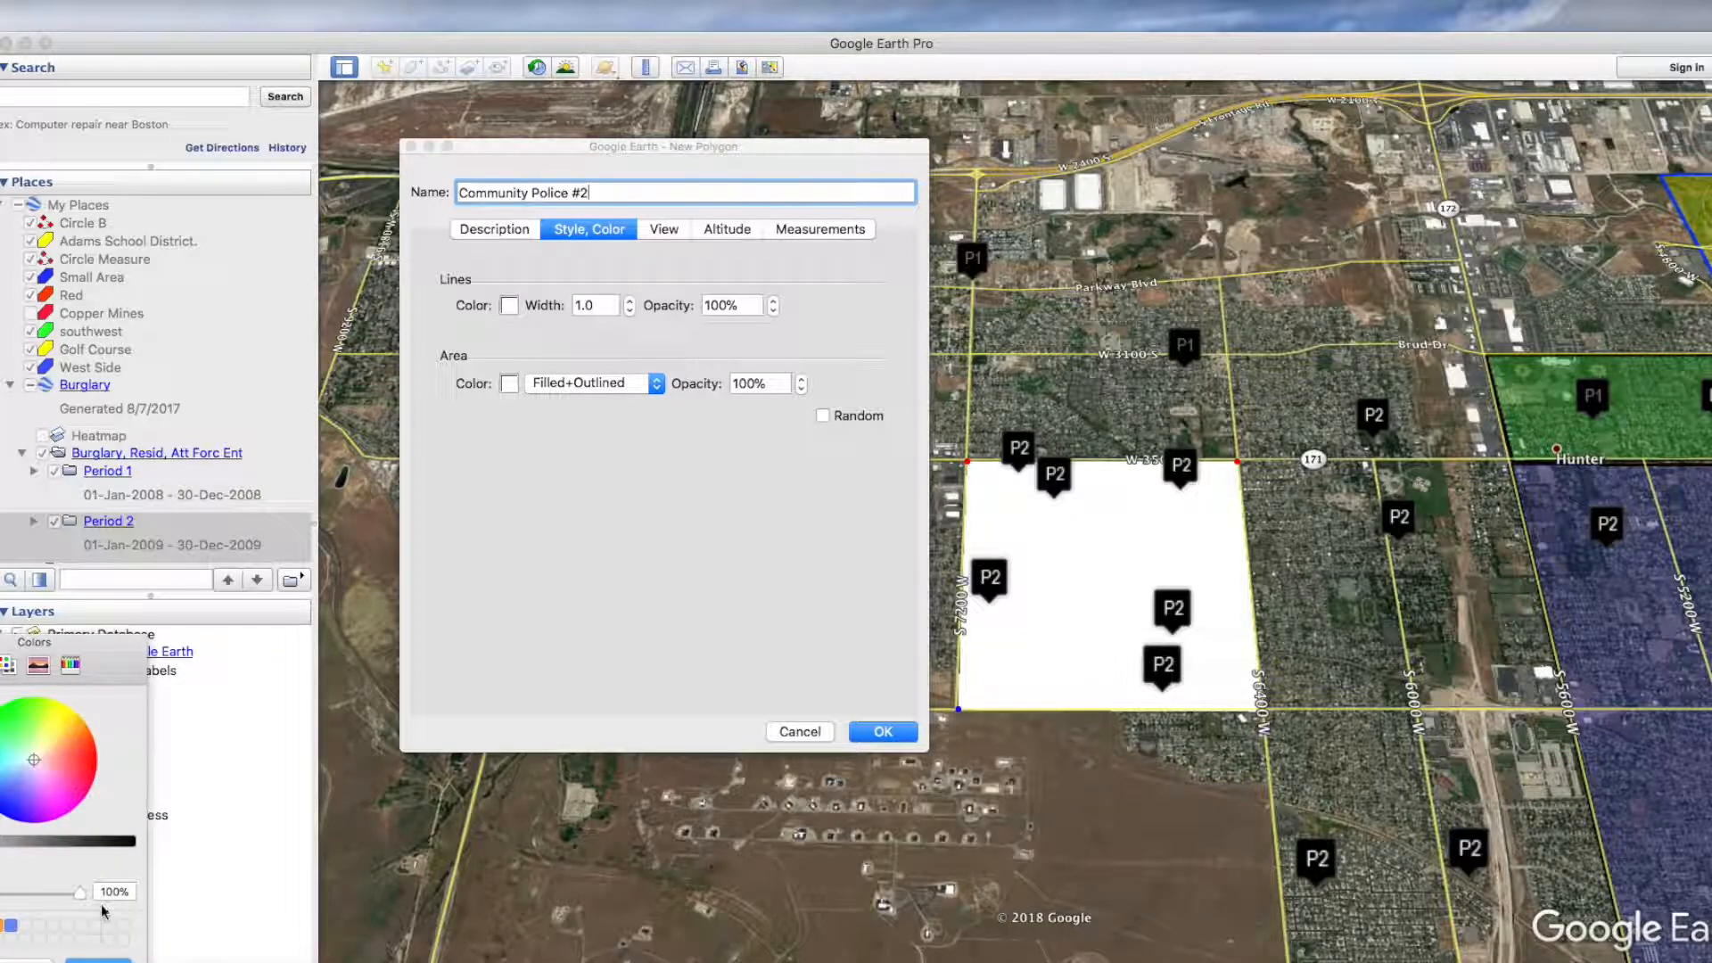
{"action": "left_click_drag", "start_coordinate": [108, 642], "coordinate": [743, 467]}
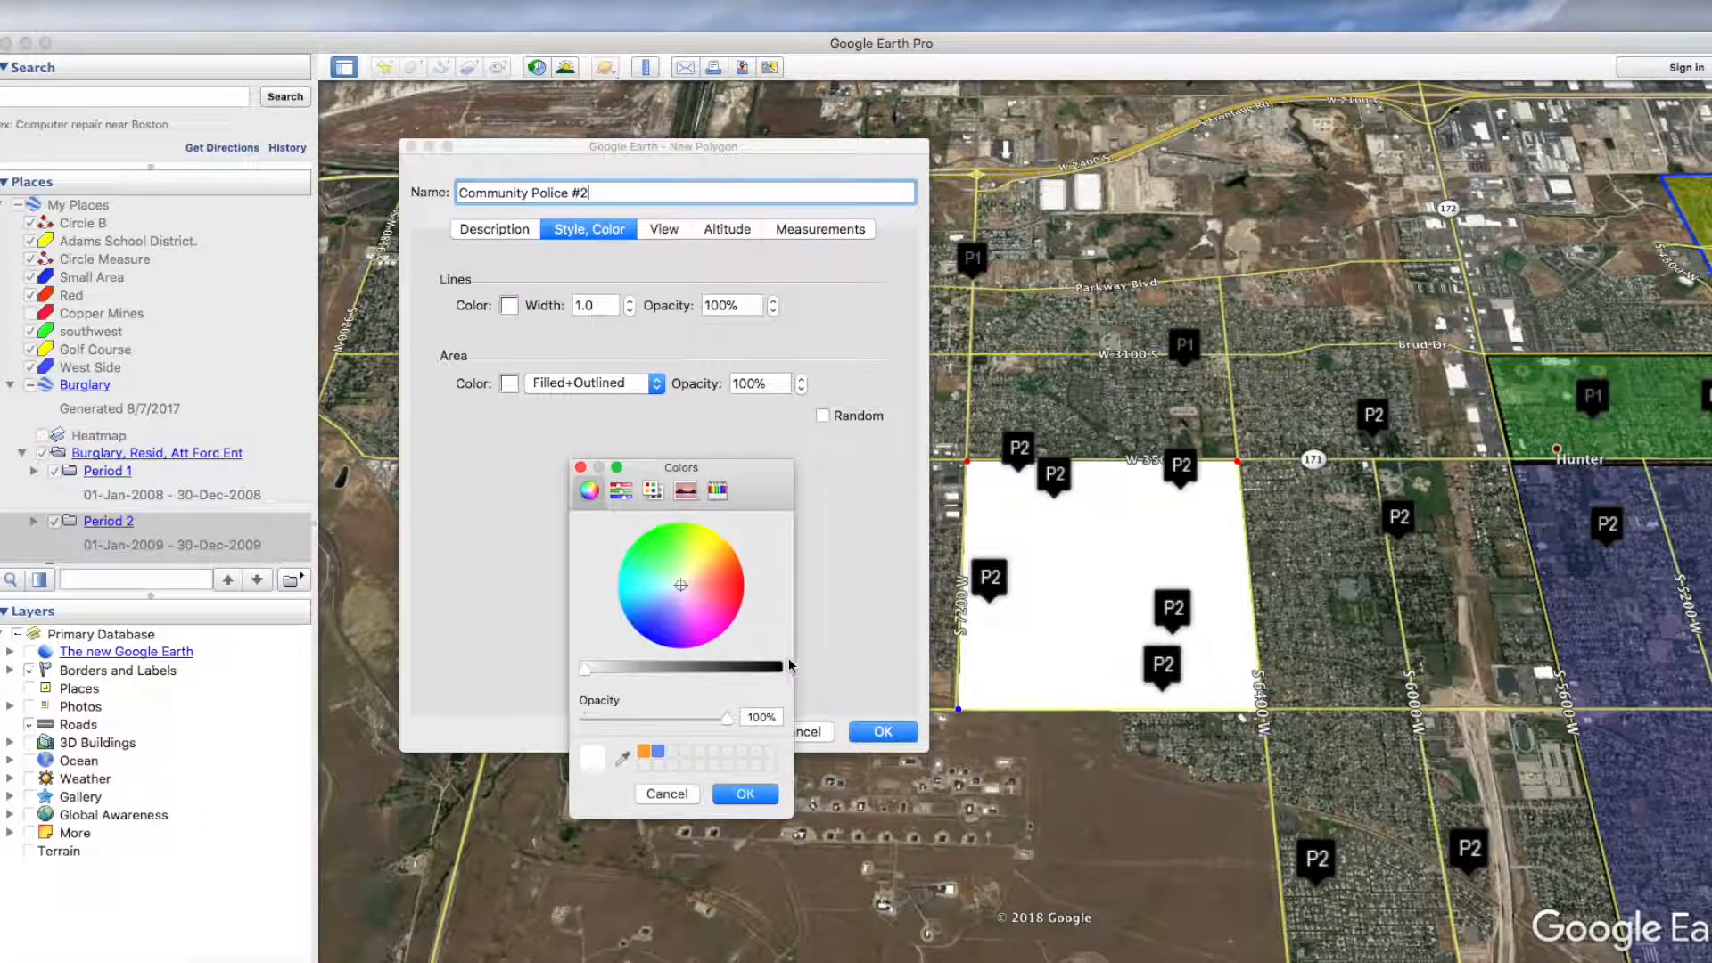
{"action": "left_click", "coordinate": [778, 668]}
{"action": "left_click", "coordinate": [745, 795]}
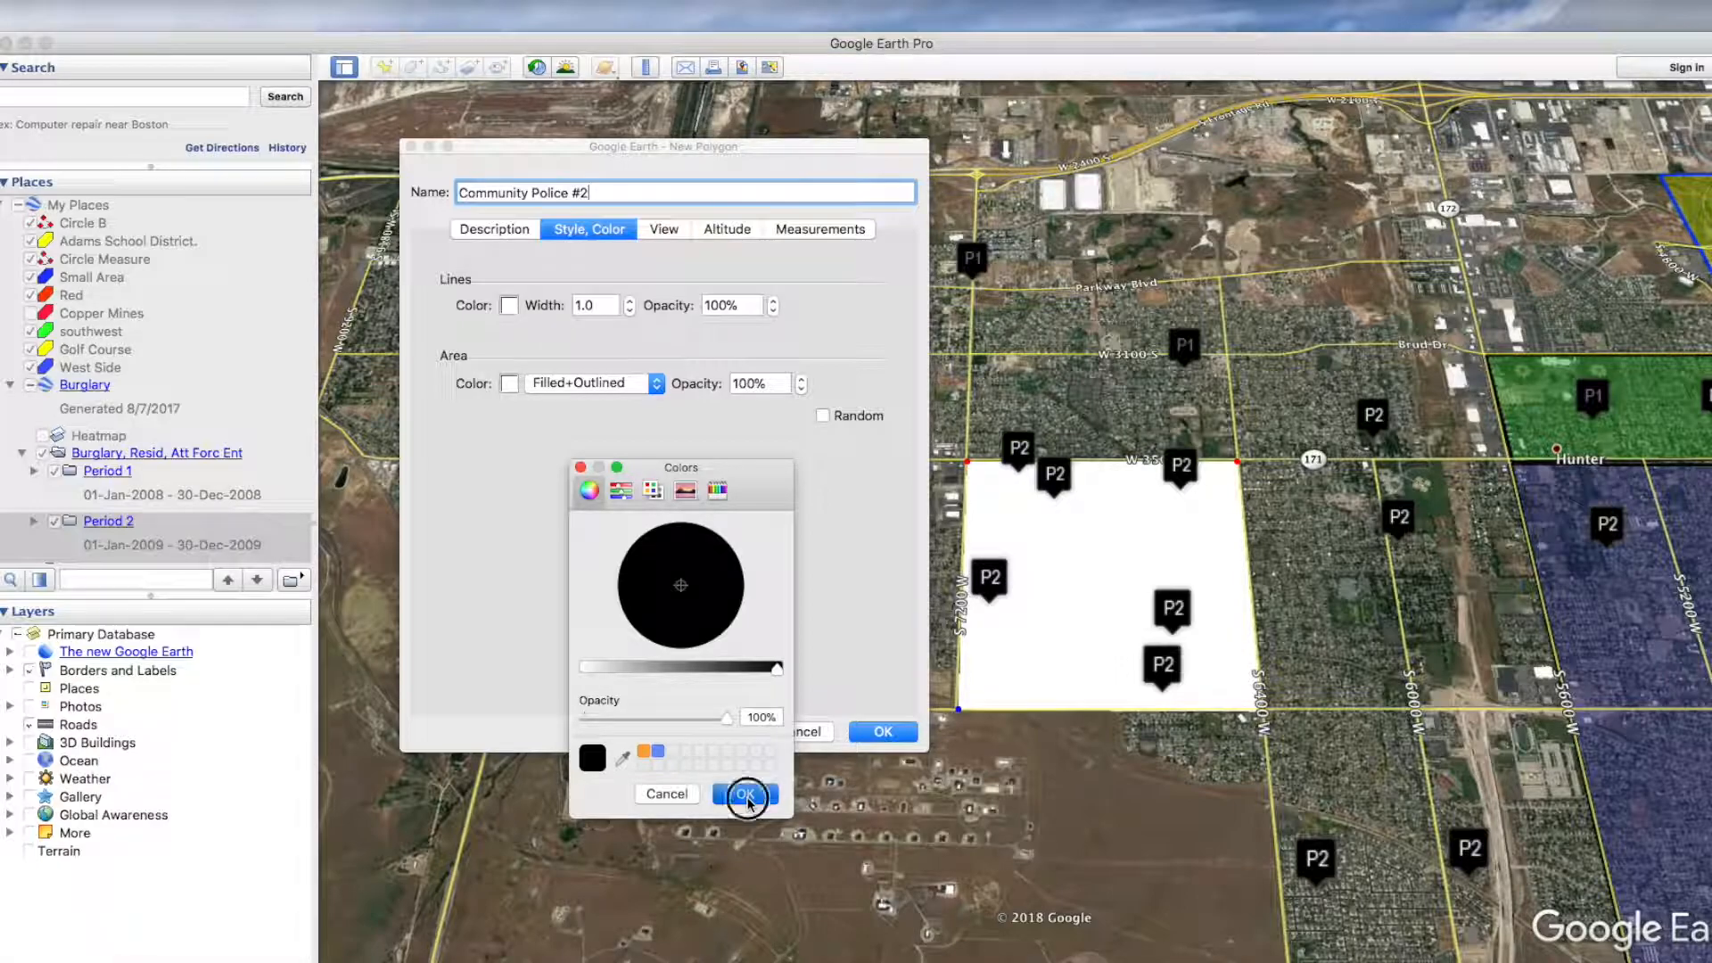
Step: Set the polygon's outline width to 2.1 and leave its line color as it is
{"action": "left_click", "coordinate": [608, 308]}
{"action": "left_click", "coordinate": [629, 302]}
{"action": "left_click", "coordinate": [629, 301]}
{"action": "left_click", "coordinate": [629, 301]}
{"action": "left_click", "coordinate": [628, 301]}
{"action": "left_click", "coordinate": [628, 301]}
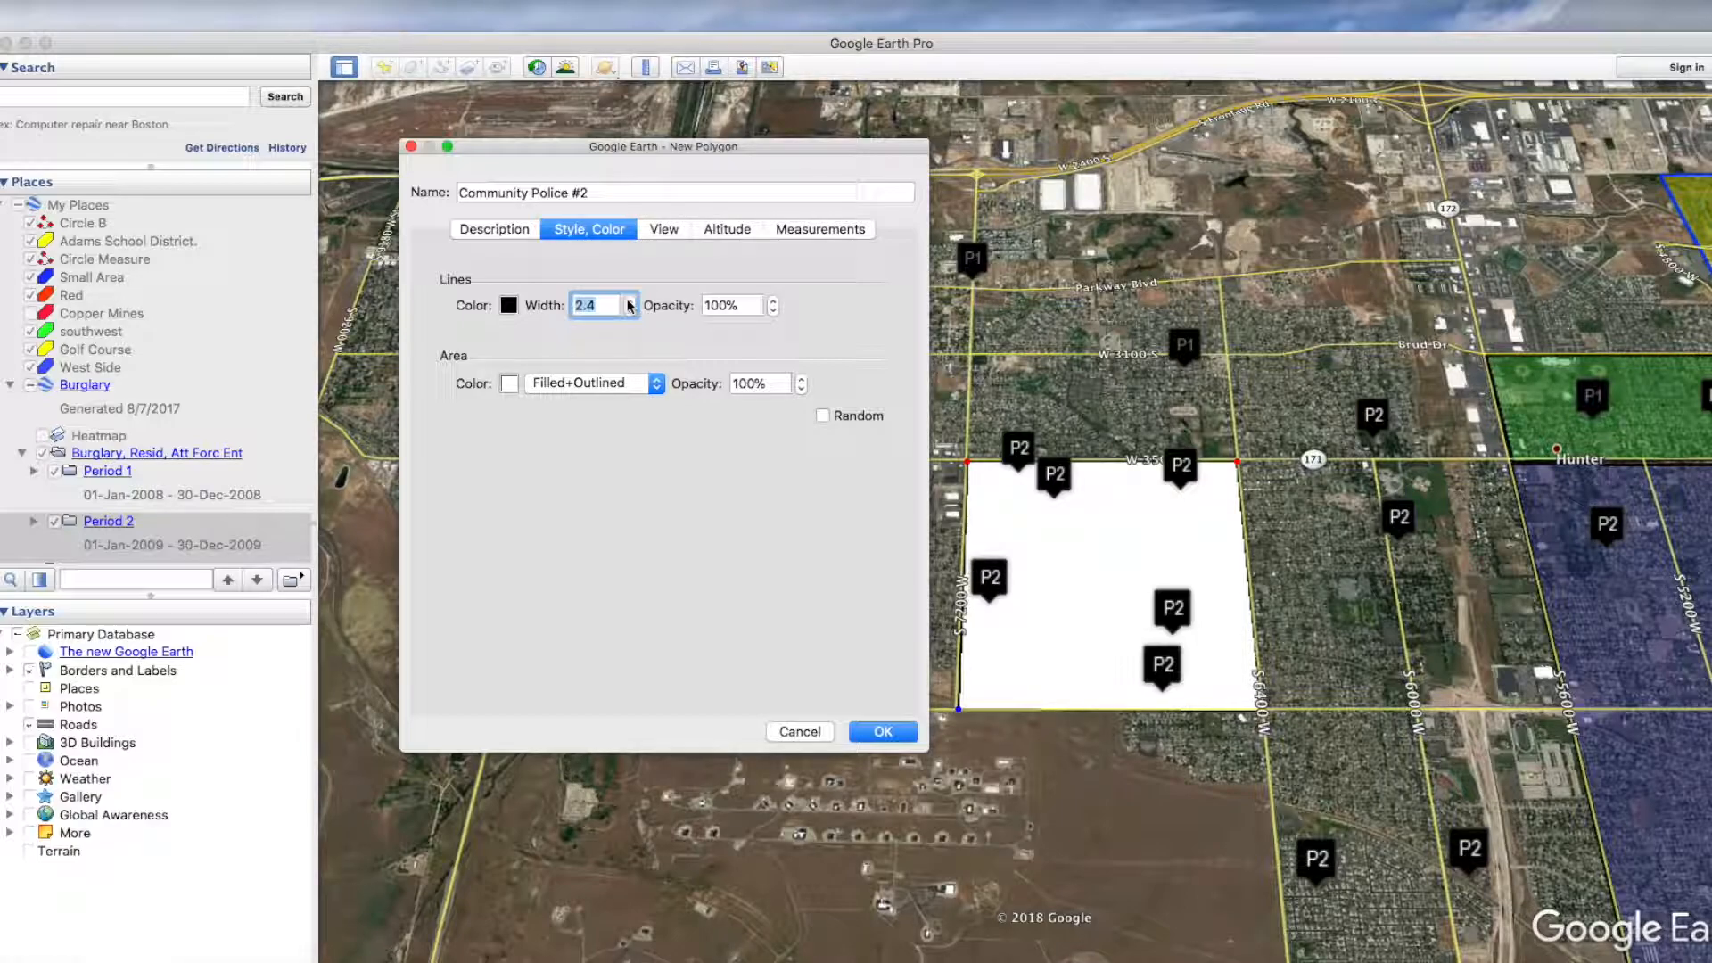
{"action": "left_click", "coordinate": [629, 311]}
{"action": "left_click", "coordinate": [628, 311]}
{"action": "left_click", "coordinate": [628, 311]}
{"action": "left_click", "coordinate": [507, 306]}
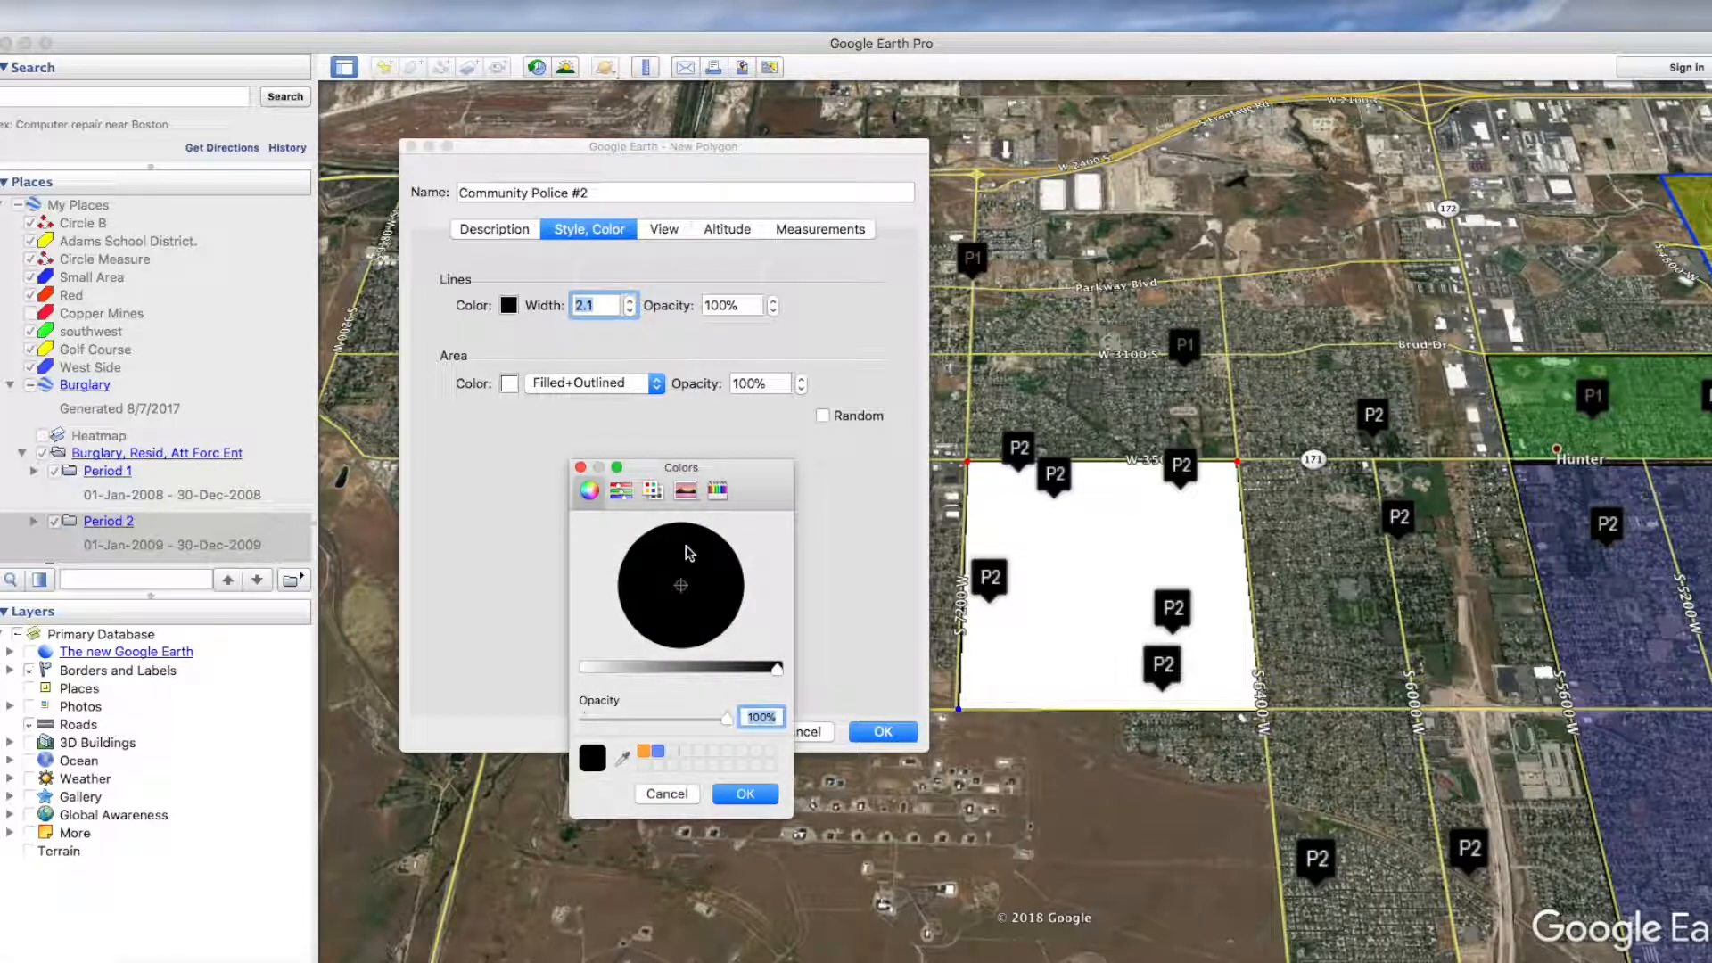
{"action": "left_click", "coordinate": [652, 791]}
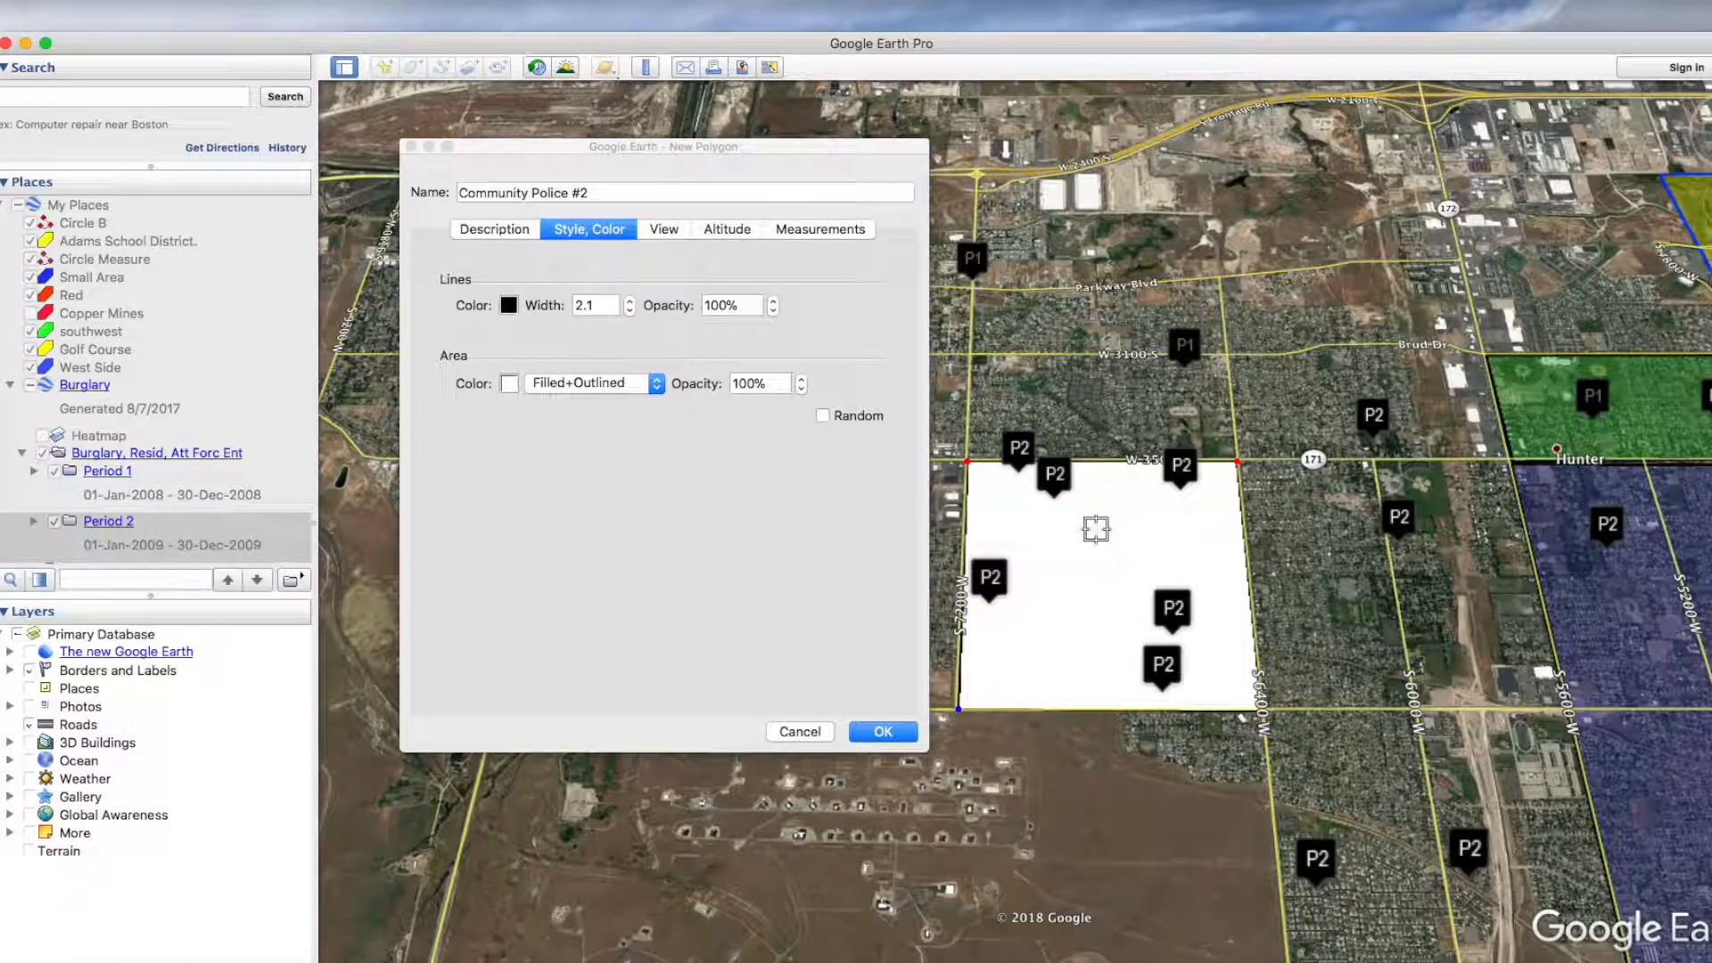
Step: Set the area fill color of the Community Police #2 polygon to blue-violet
{"action": "left_click", "coordinate": [510, 384]}
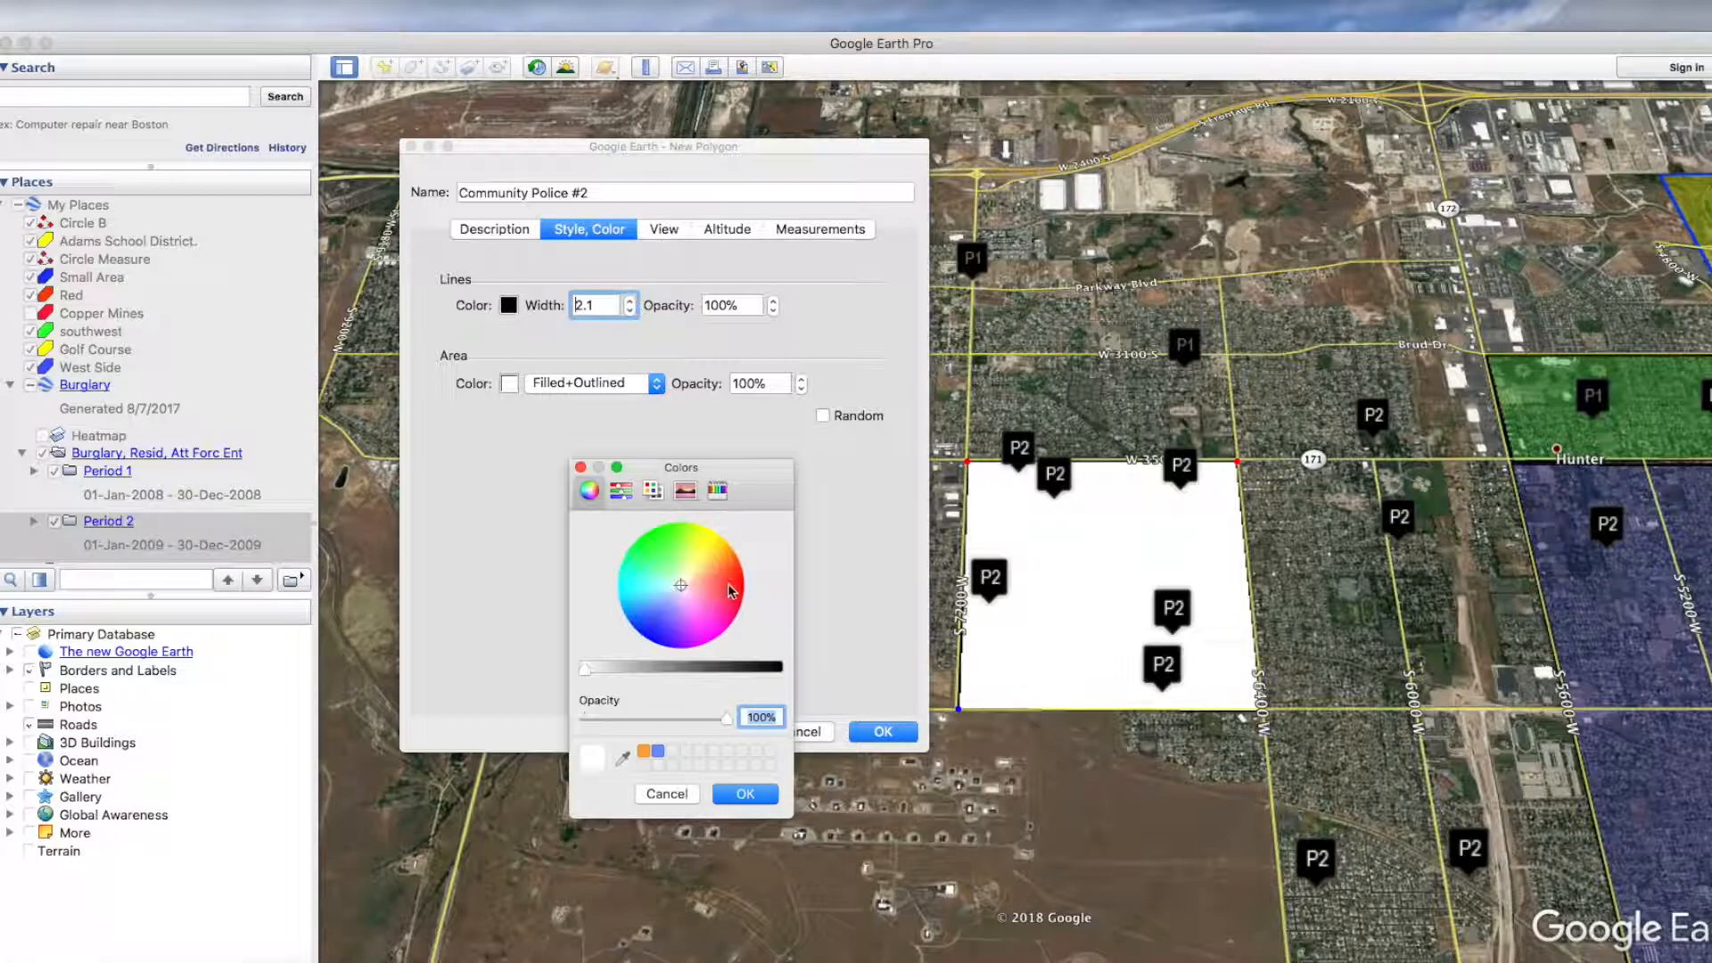
{"action": "left_click_drag", "start_coordinate": [732, 592], "coordinate": [663, 627]}
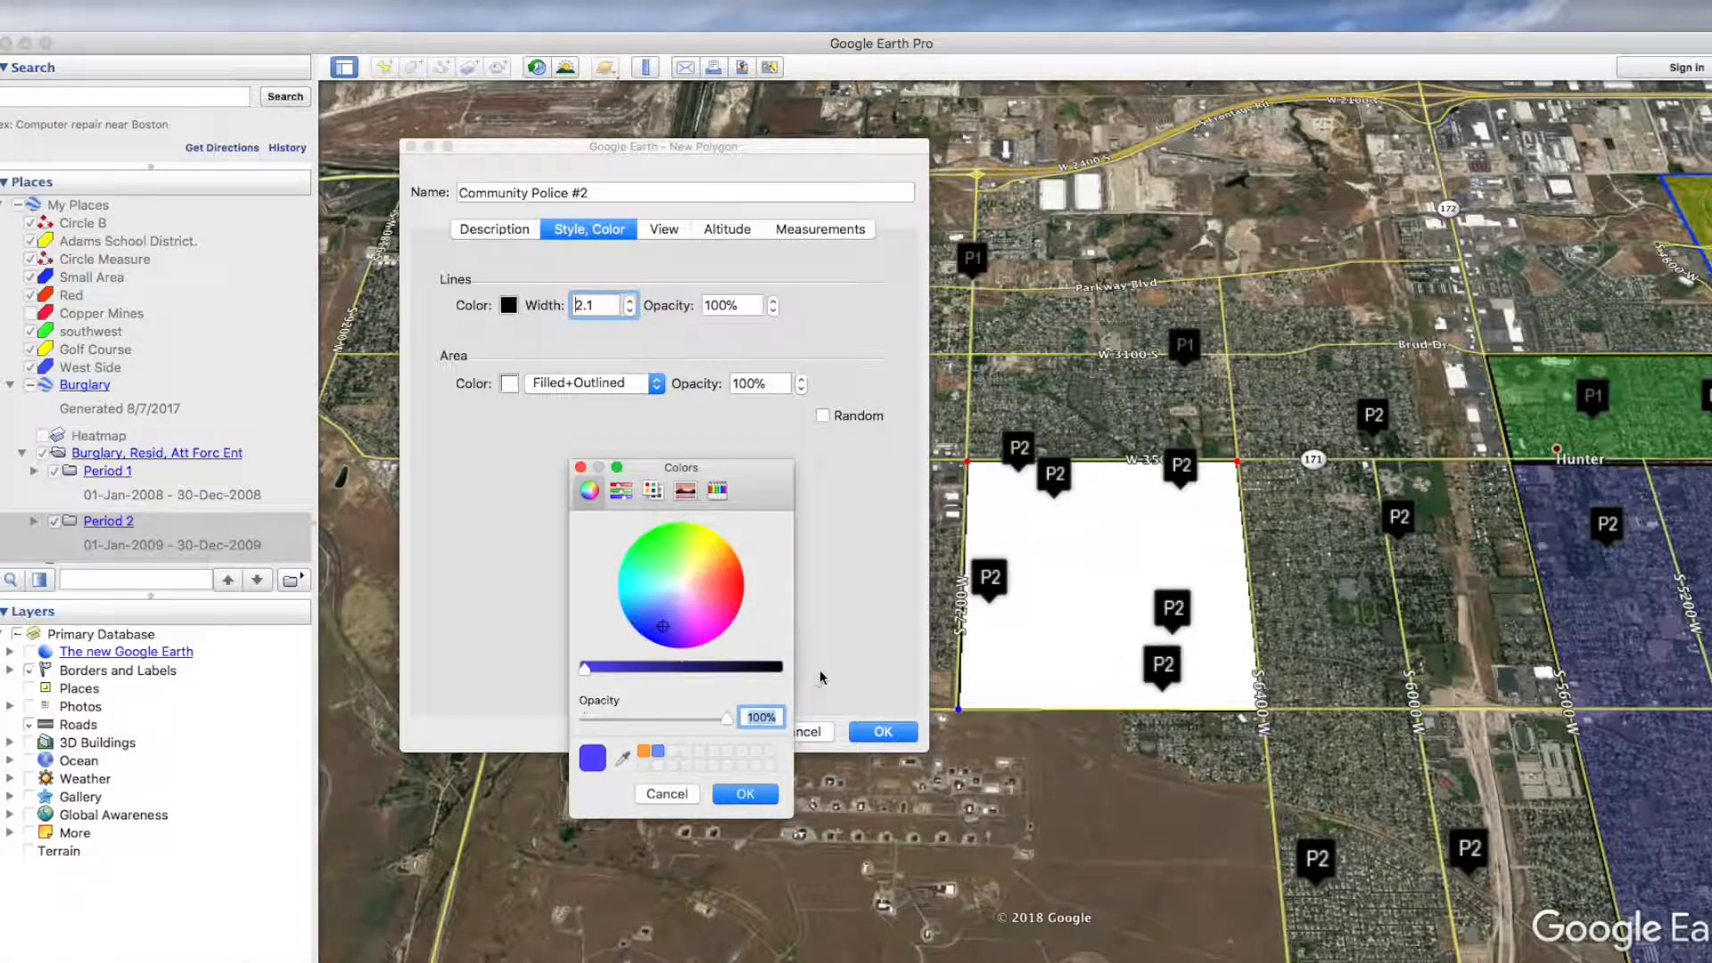
{"action": "left_click", "coordinate": [746, 793]}
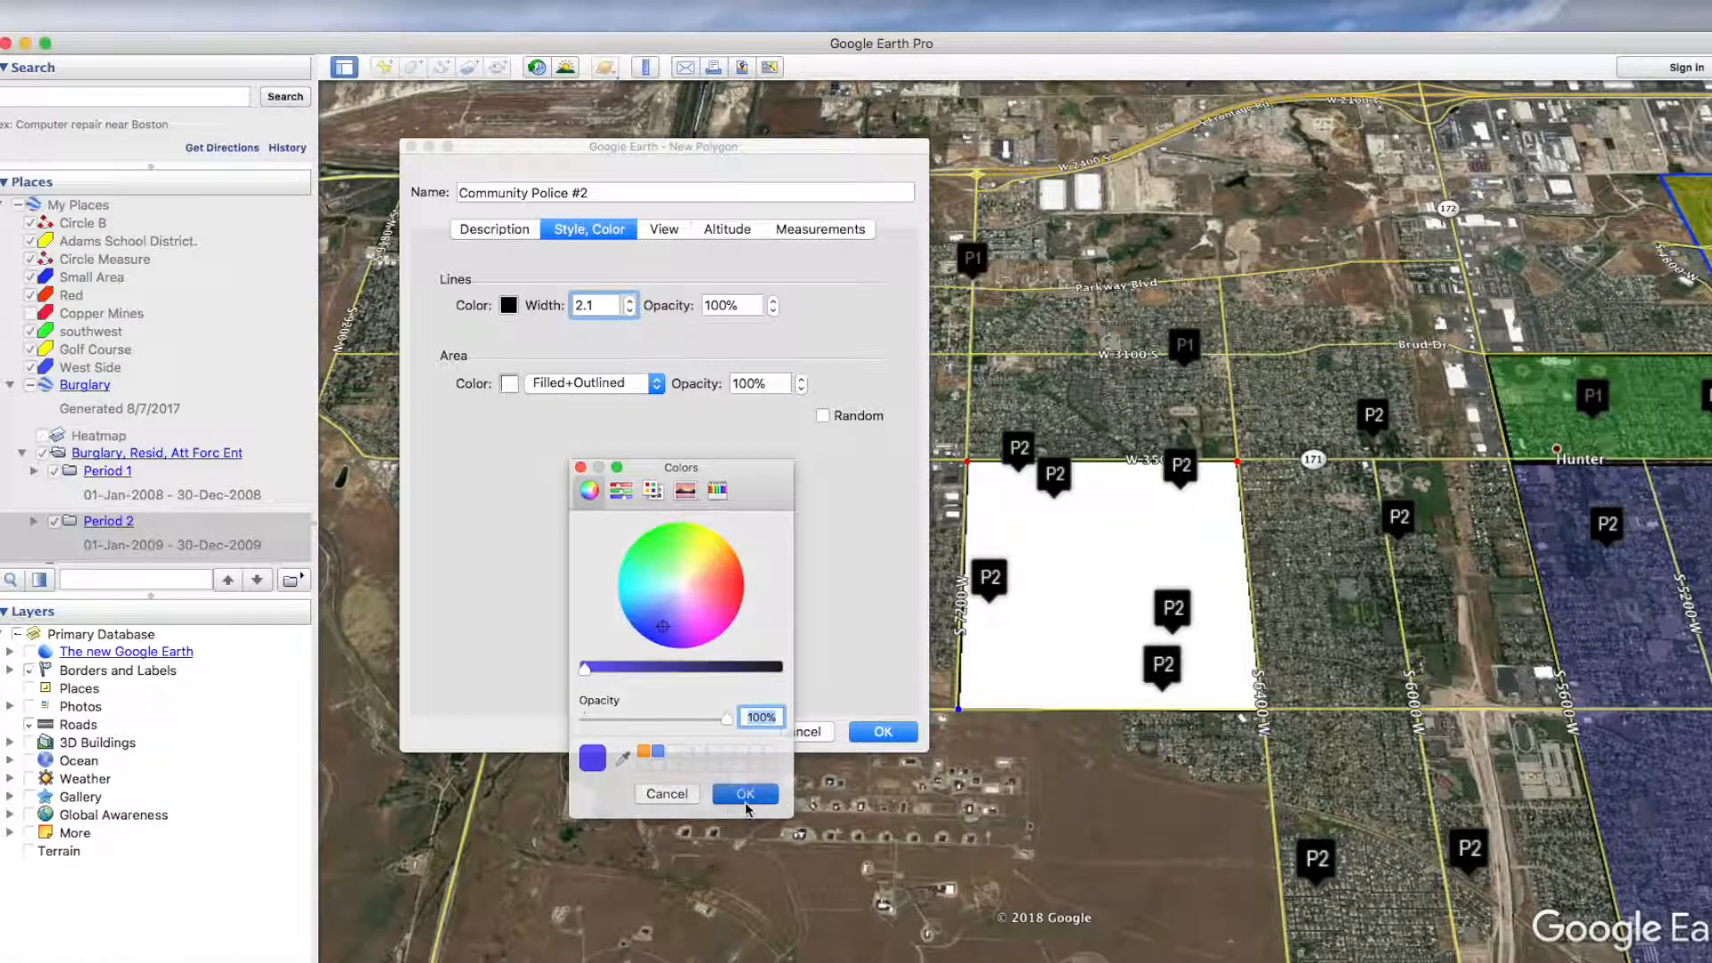
{"action": "left_click", "coordinate": [822, 416]}
{"action": "left_click", "coordinate": [822, 416]}
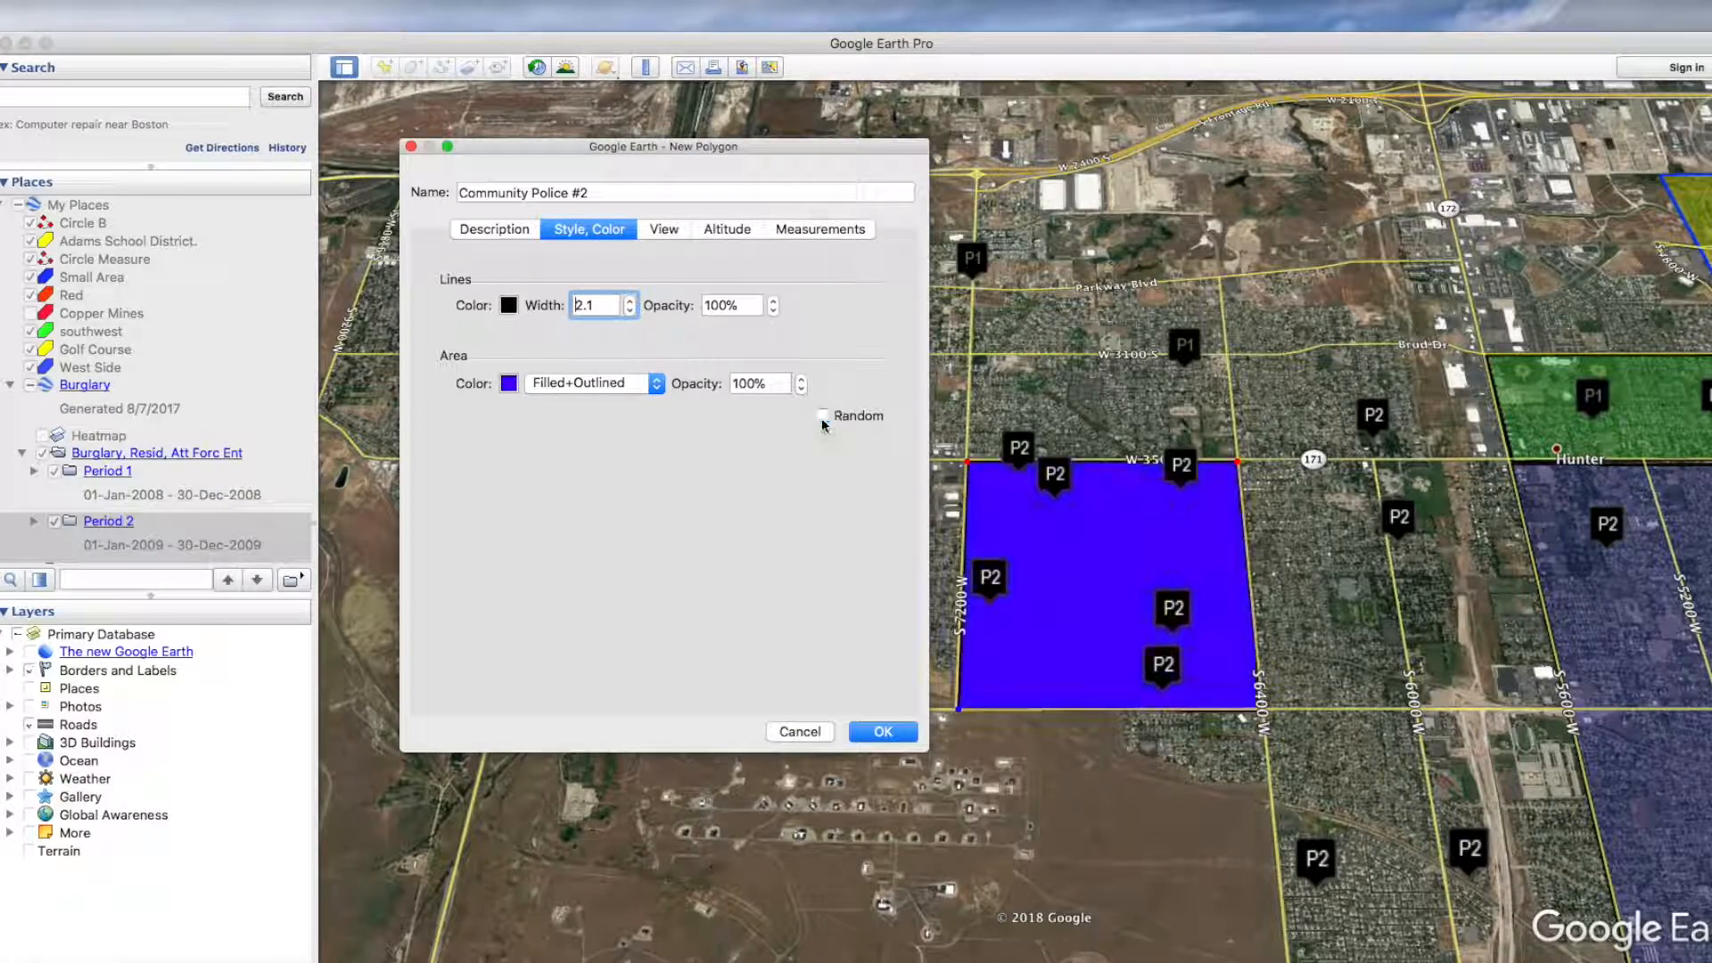
Step: Lower the polygon's area opacity to about 35% and save the new polygon
{"action": "left_click", "coordinate": [801, 390]}
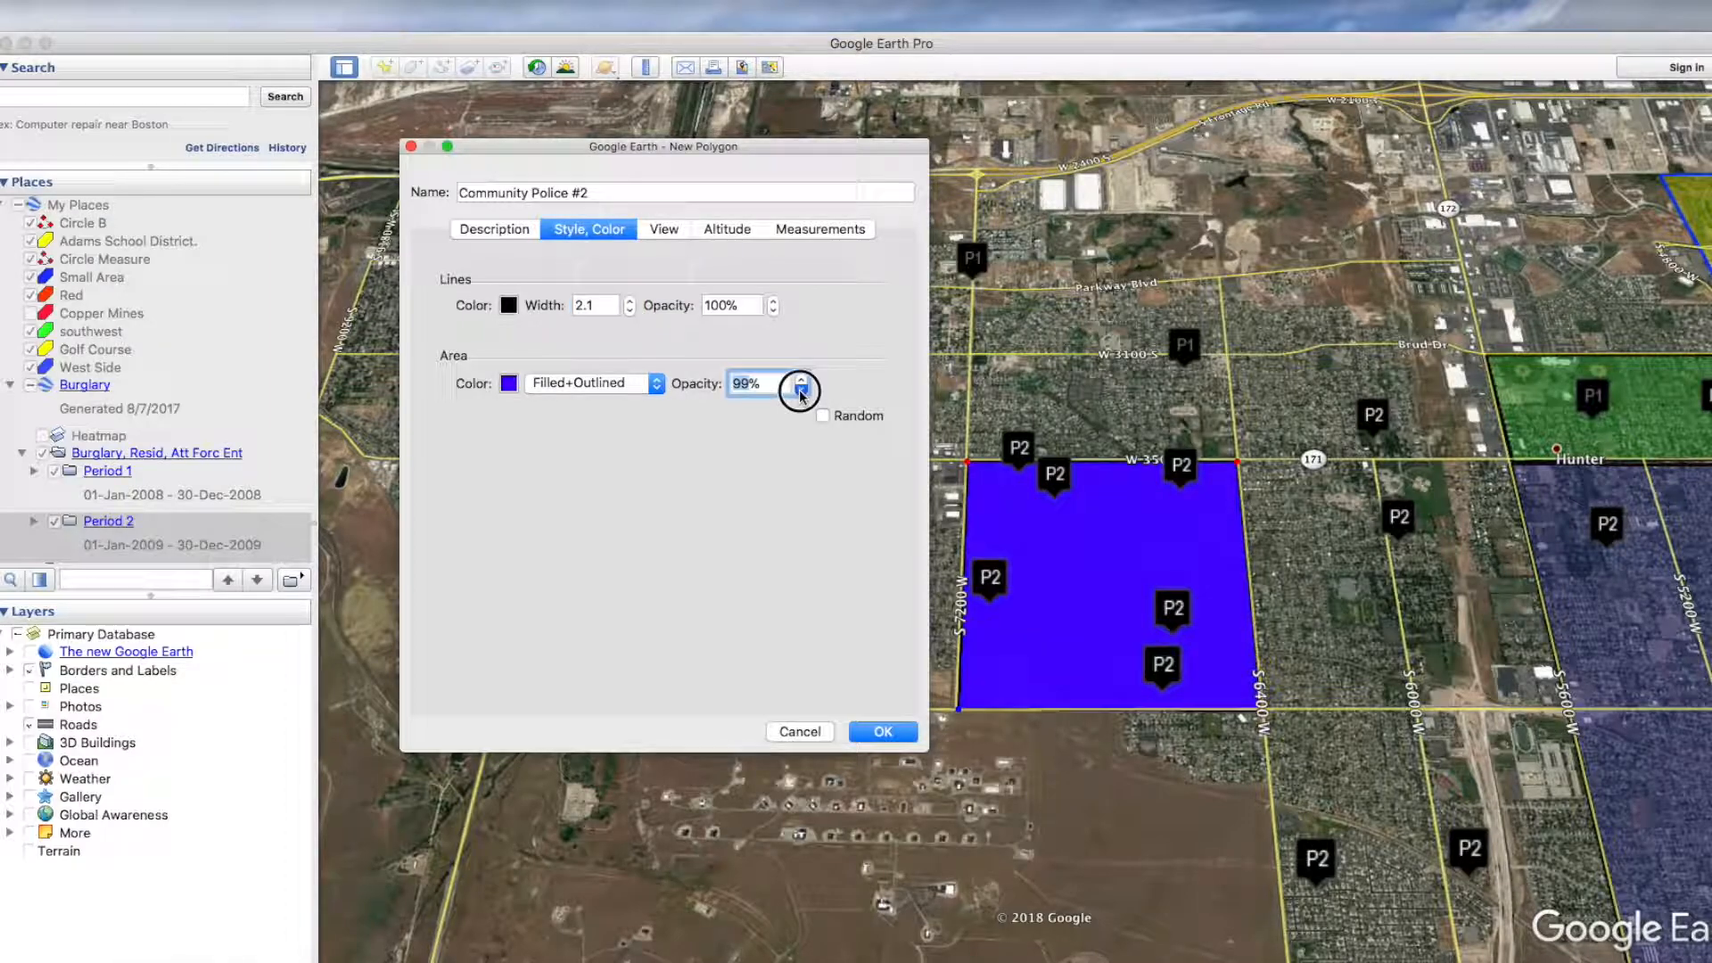
{"action": "left_click", "coordinate": [800, 390]}
{"action": "left_click", "coordinate": [801, 390]}
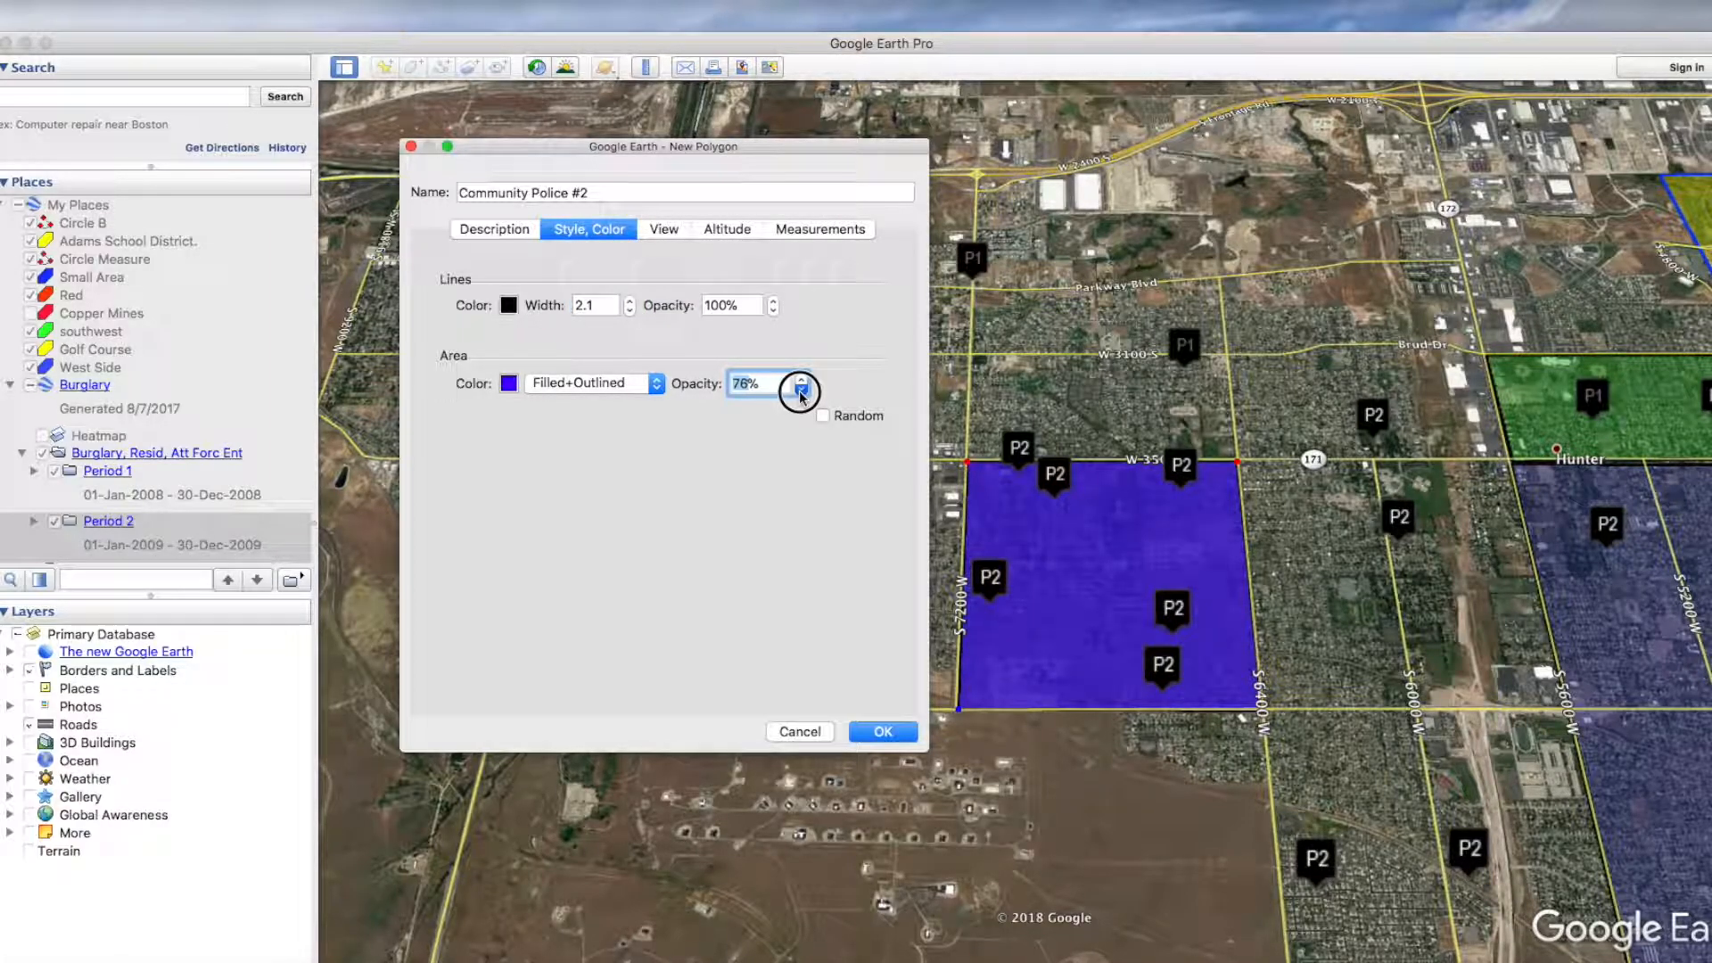
{"action": "left_click", "coordinate": [801, 390]}
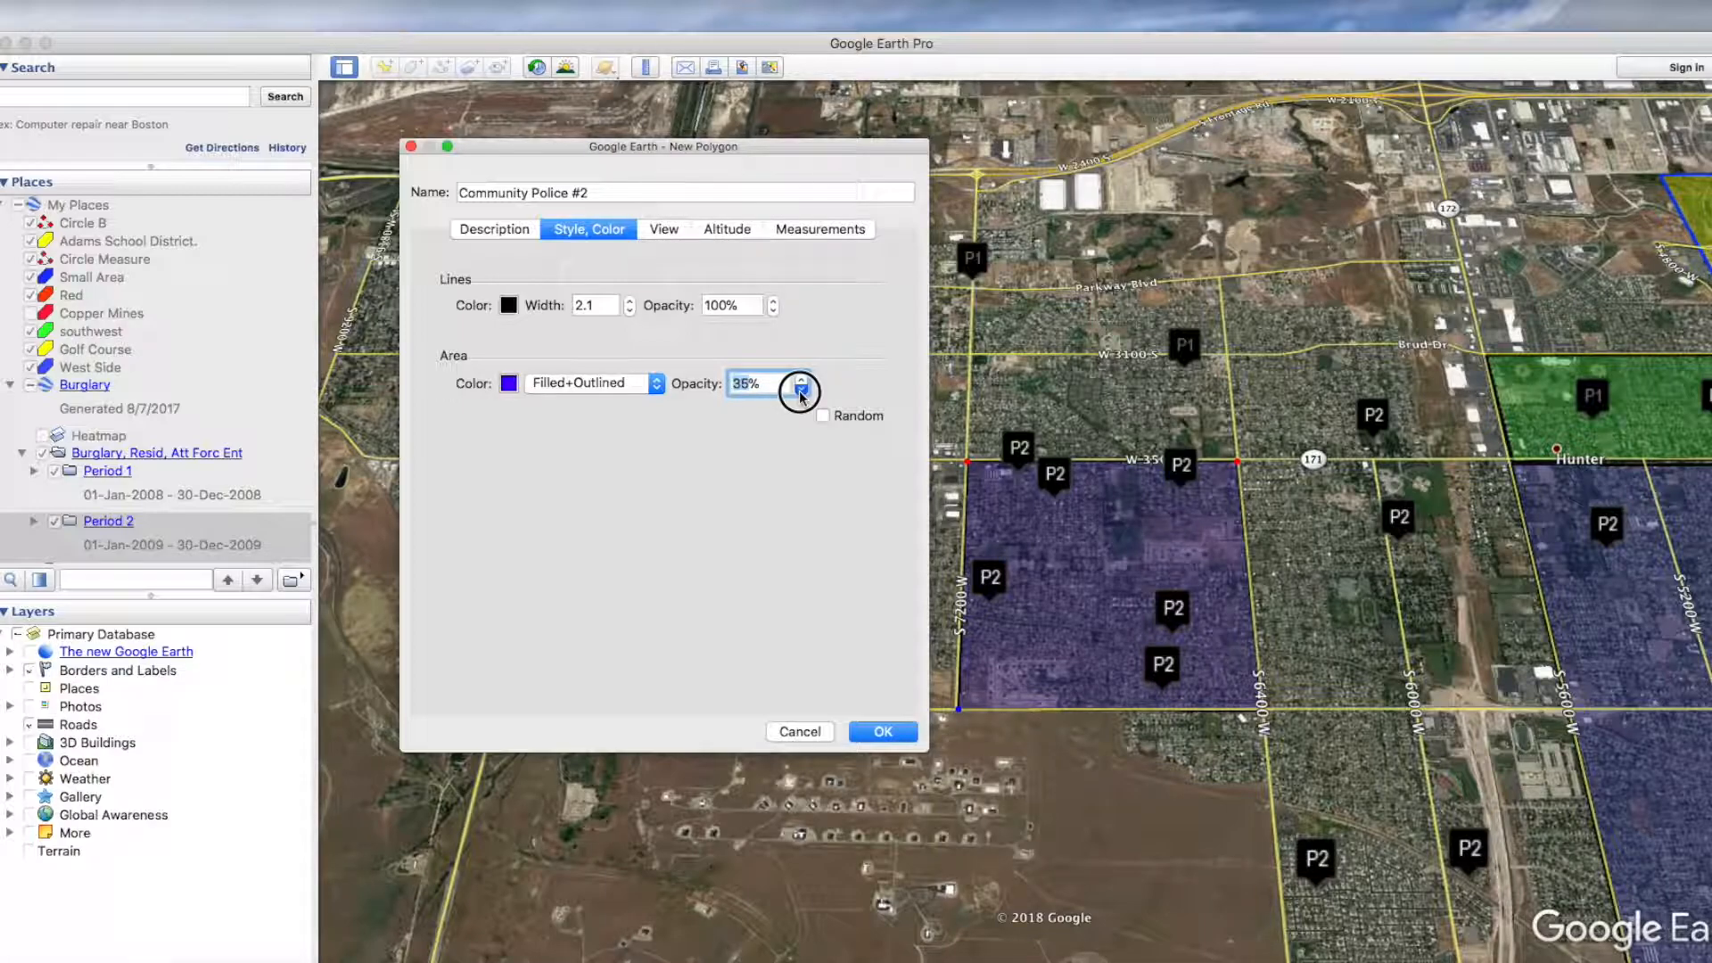
{"action": "left_click", "coordinate": [801, 380]}
{"action": "left_click", "coordinate": [880, 732]}
Step: Collapse the Period 2 folder under the residential burglary entry in My Places
{"action": "scroll", "coordinate": [153, 426], "scroll_direction": "up", "scroll_amount": 10}
{"action": "scroll", "coordinate": [128, 463], "scroll_direction": "up", "scroll_amount": 10}
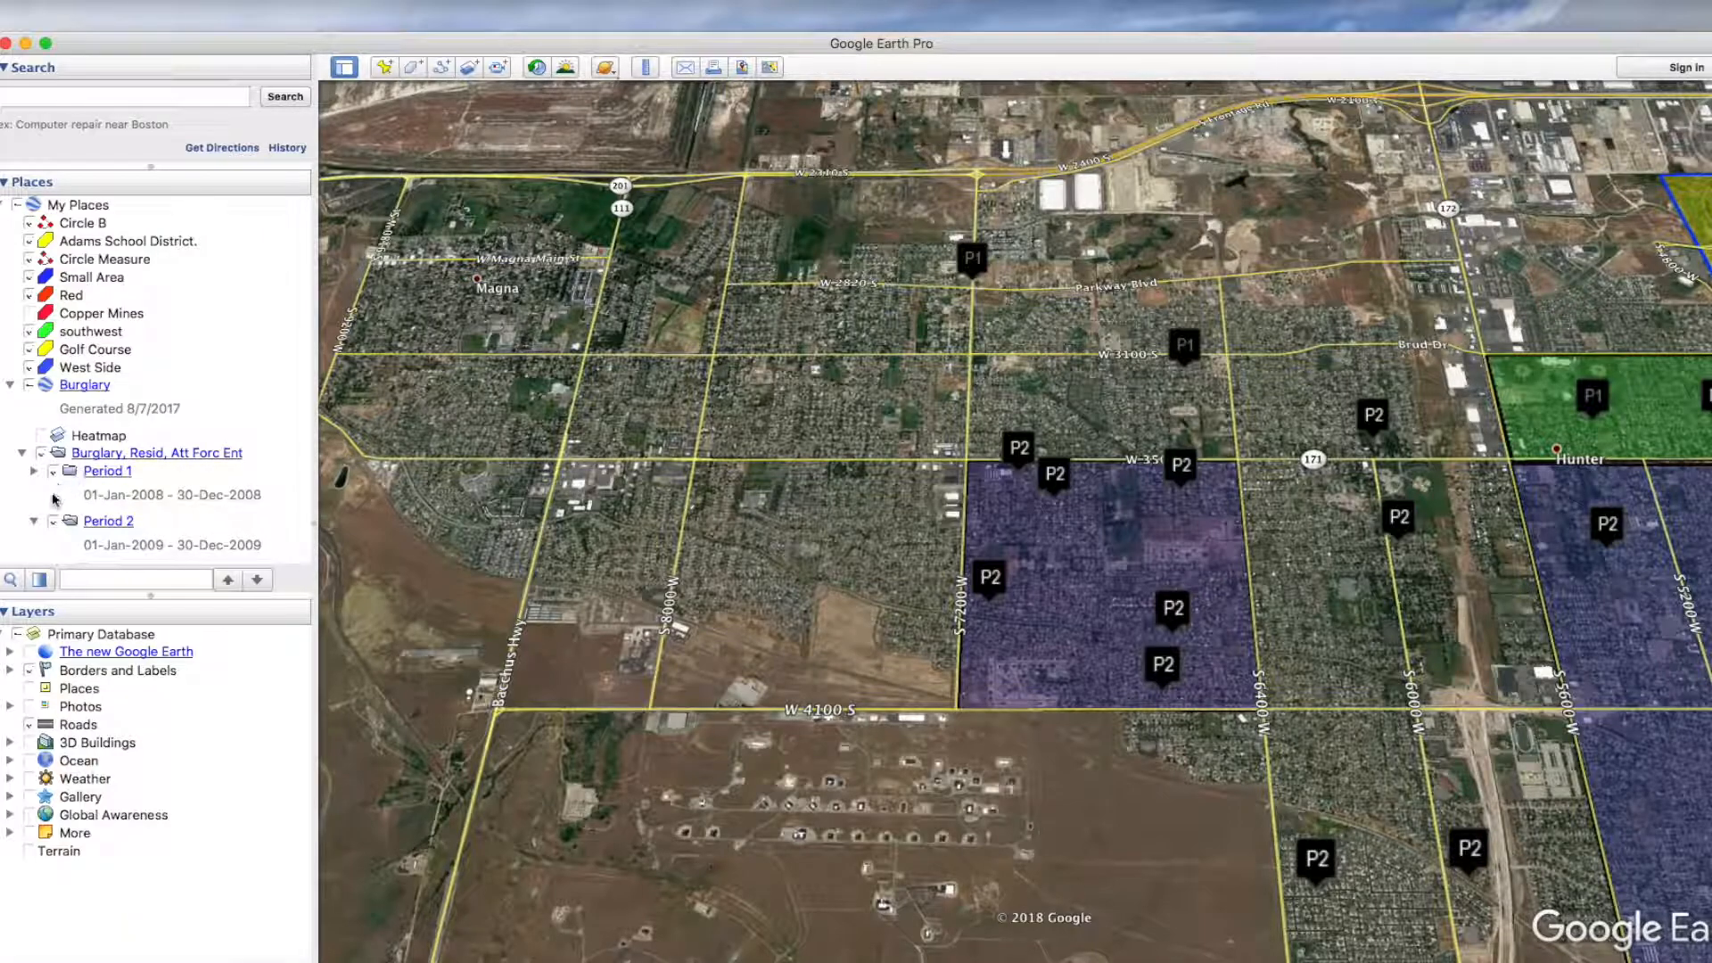
{"action": "left_click", "coordinate": [35, 522]}
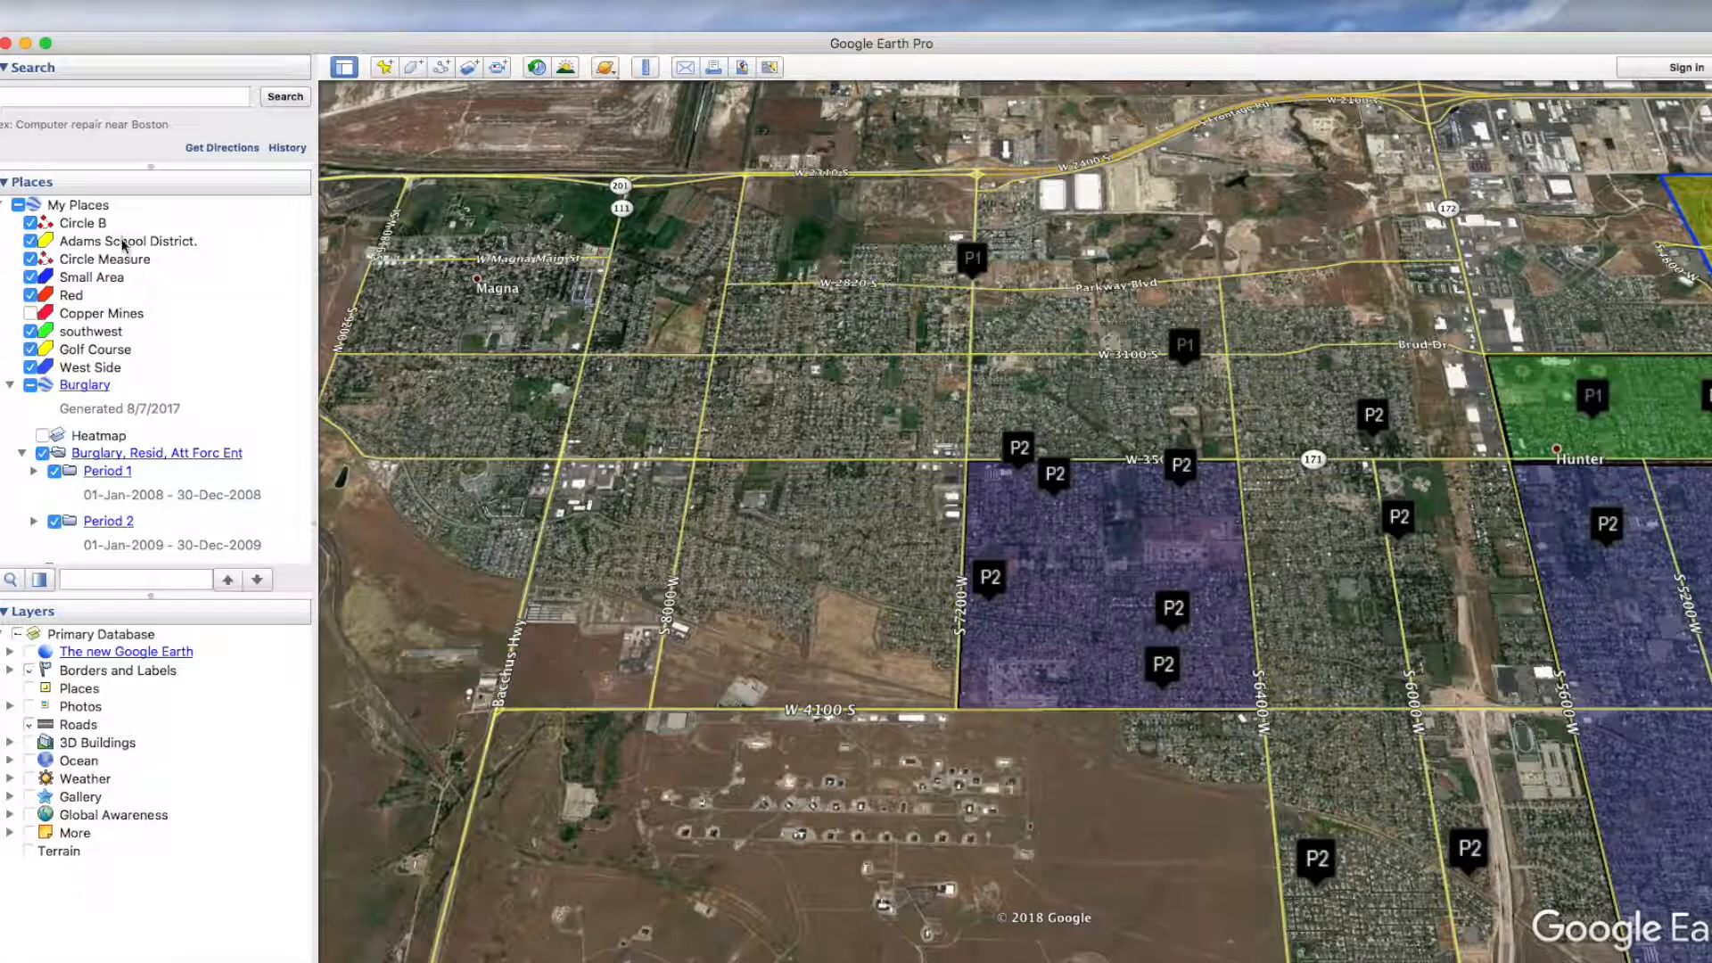
Step: Hide and show the West Side and Small Area polygons again to check which map areas they cover
{"action": "left_click", "coordinate": [182, 246]}
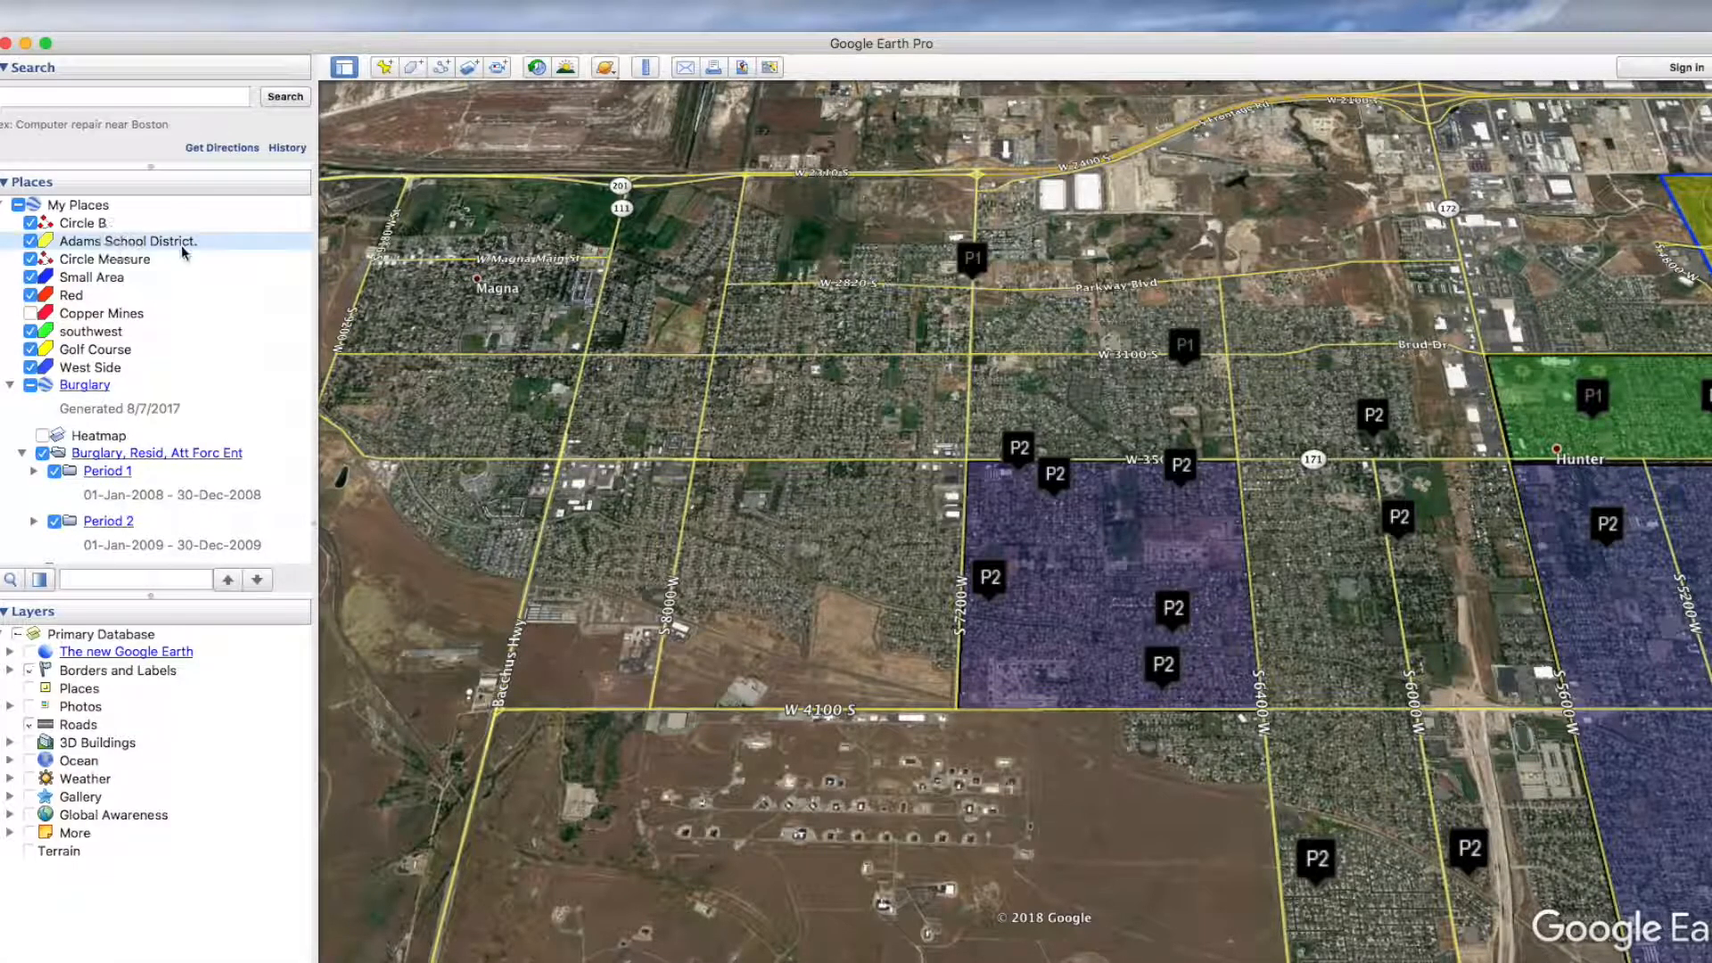
{"action": "left_click", "coordinate": [73, 369]}
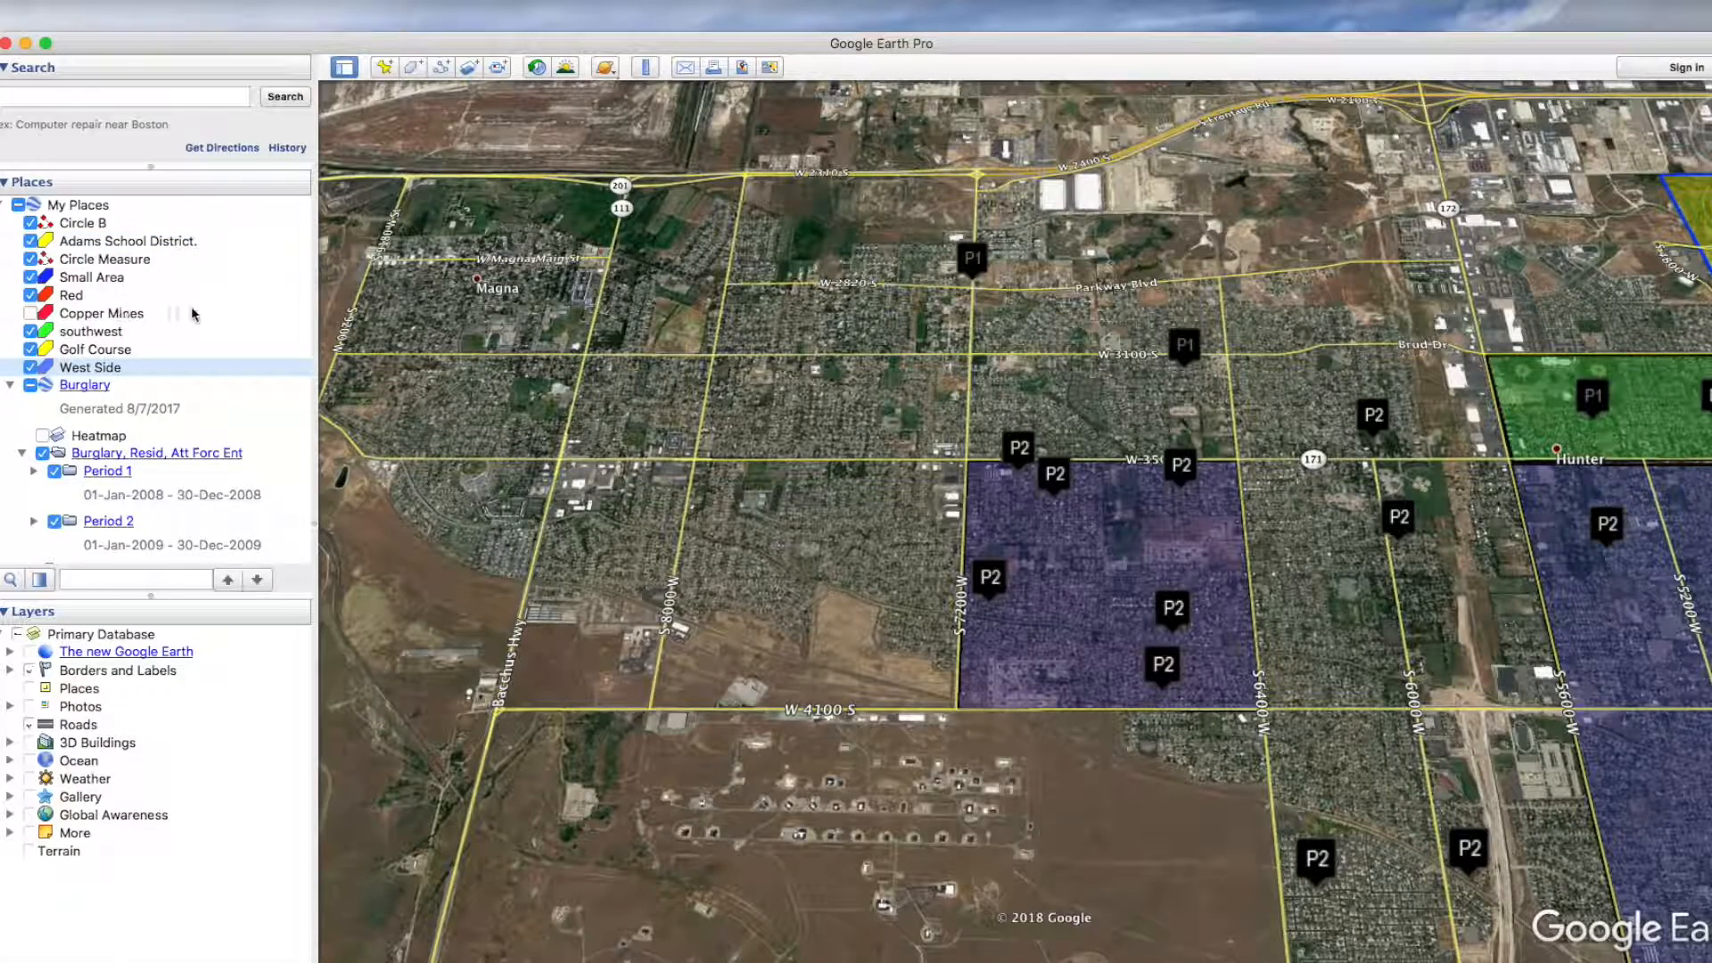
{"action": "left_click", "coordinate": [32, 368]}
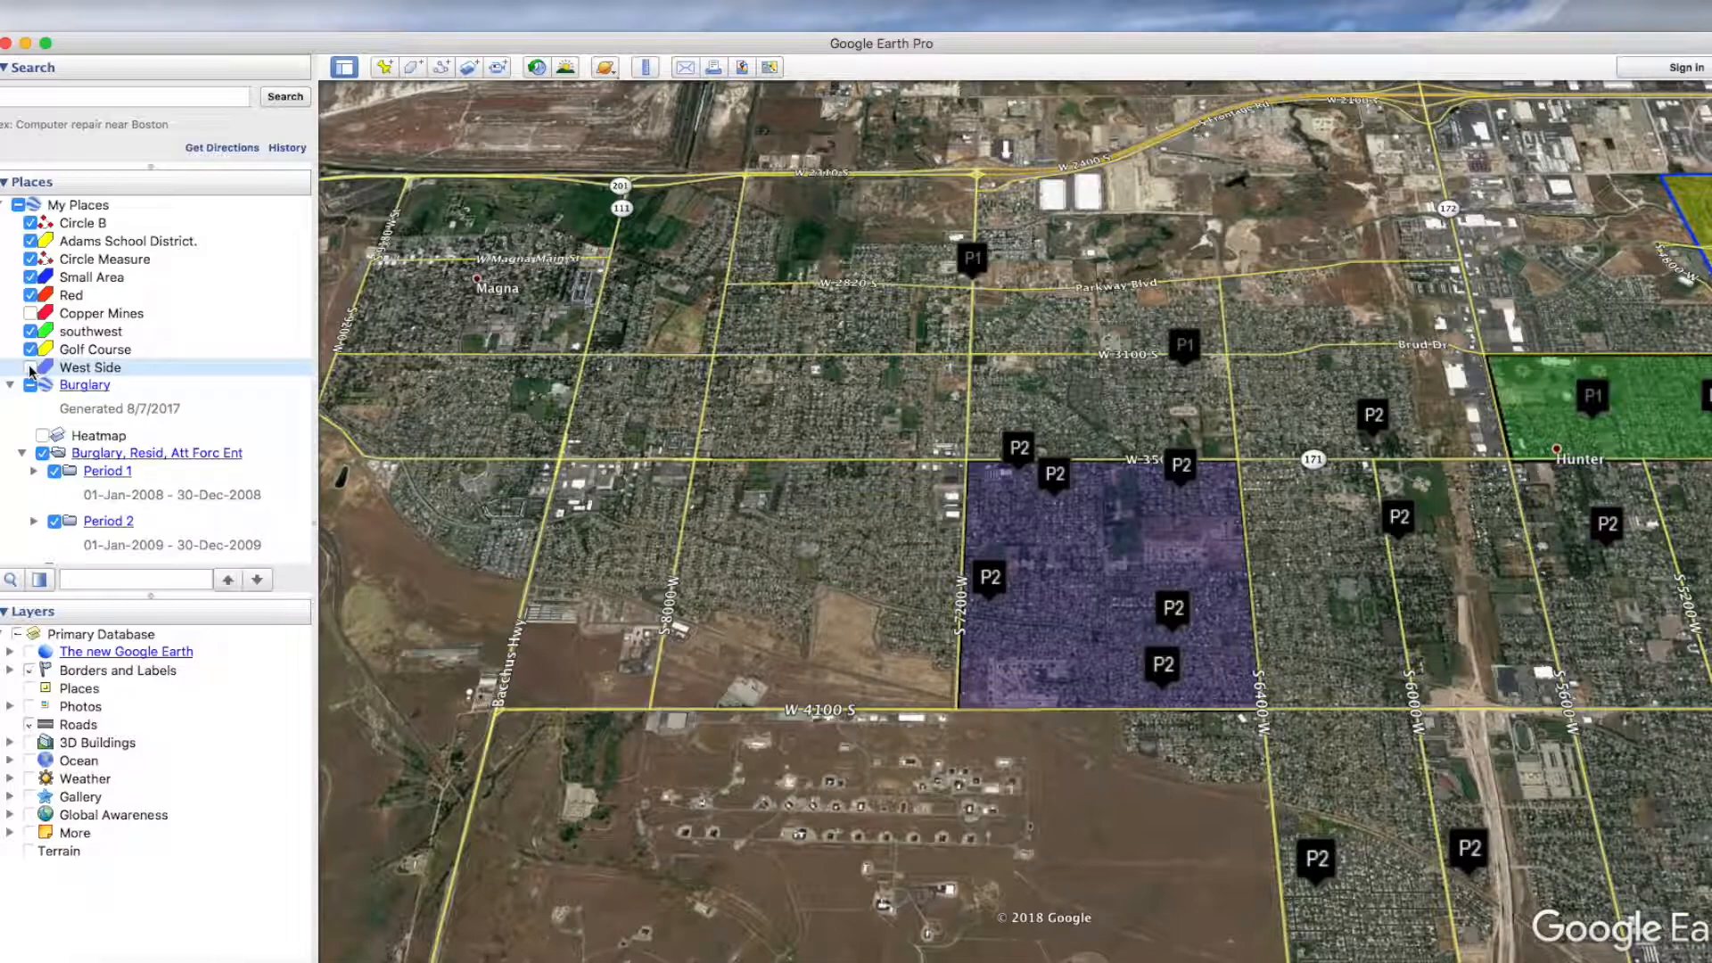
{"action": "left_click", "coordinate": [31, 369]}
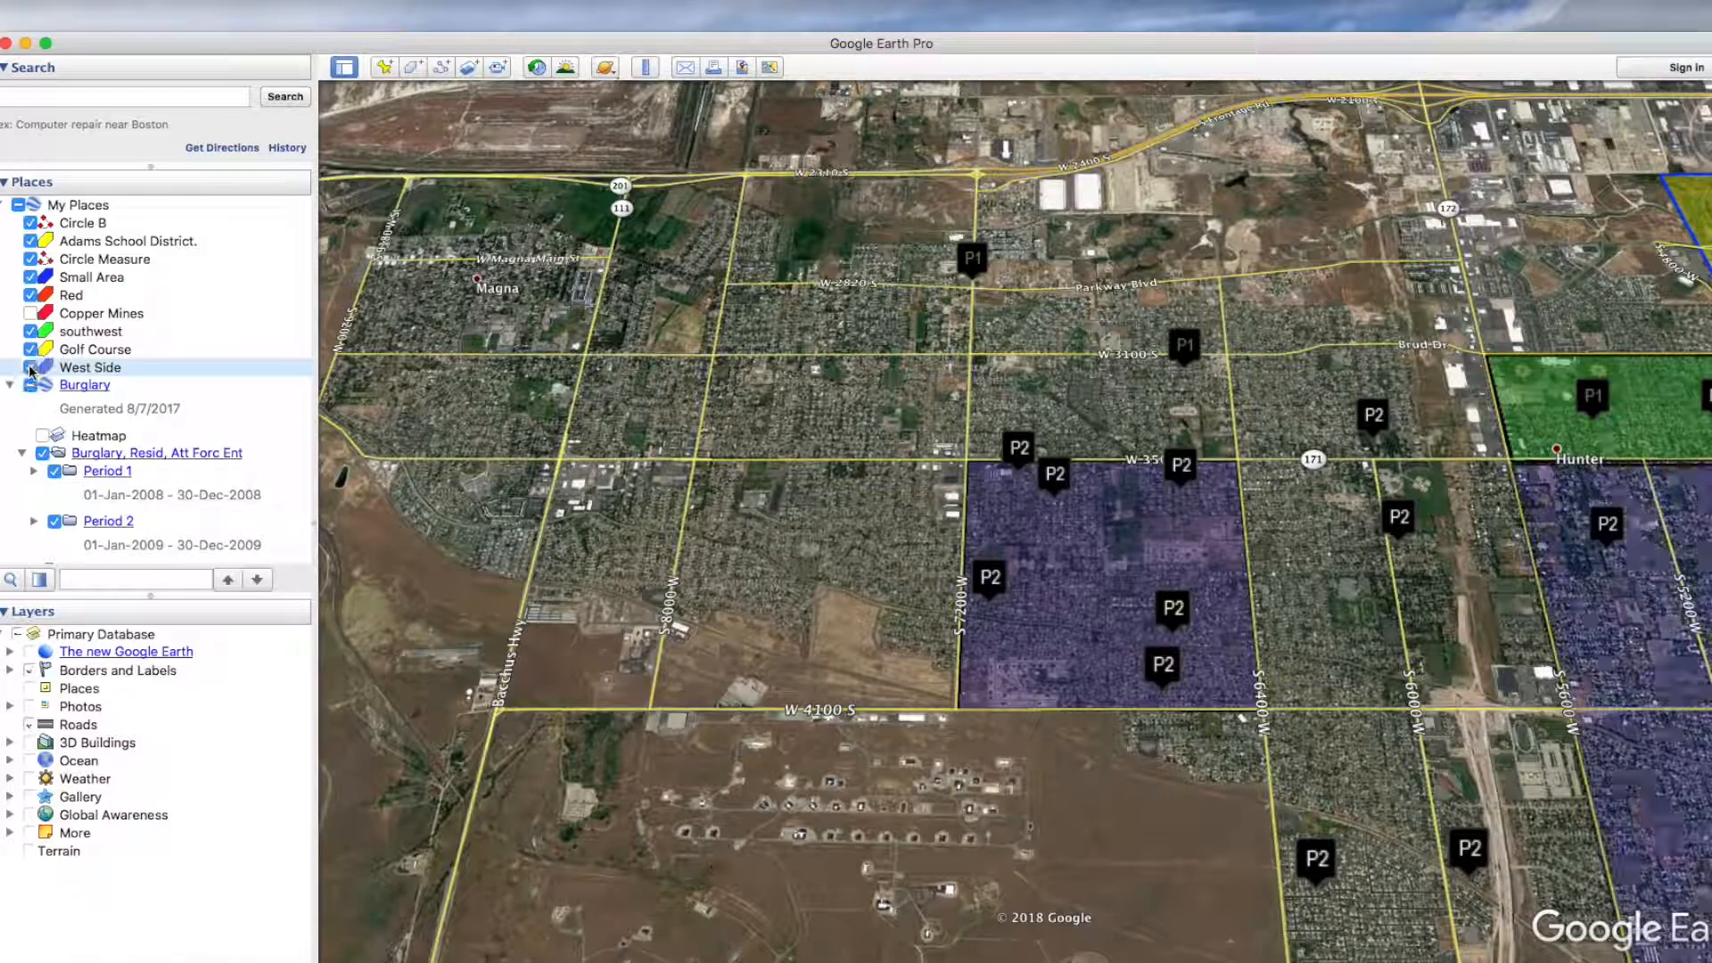
{"action": "left_click", "coordinate": [28, 278]}
{"action": "left_click", "coordinate": [30, 279]}
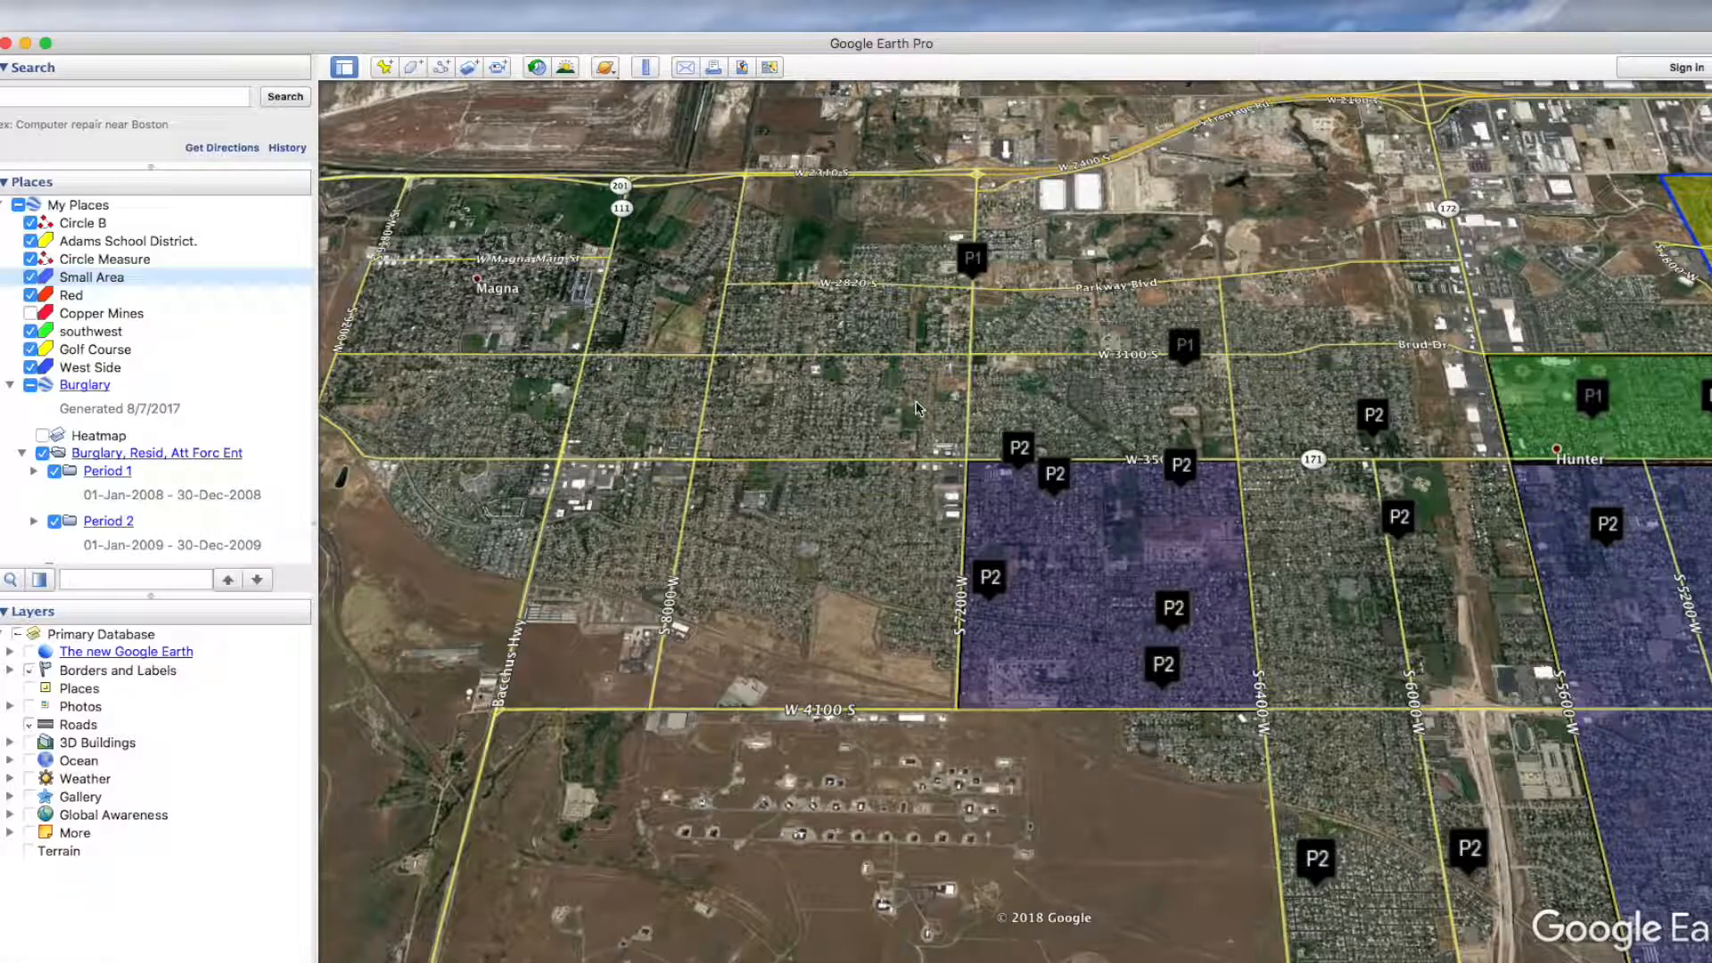
Step: Survey all polygons and placemarks on the wider map, selecting the new western polygon, West Side and southwest to identify them
{"action": "scroll", "coordinate": [922, 416], "scroll_direction": "down", "scroll_amount": 3}
{"action": "left_click_drag", "start_coordinate": [1318, 275], "coordinate": [913, 266]}
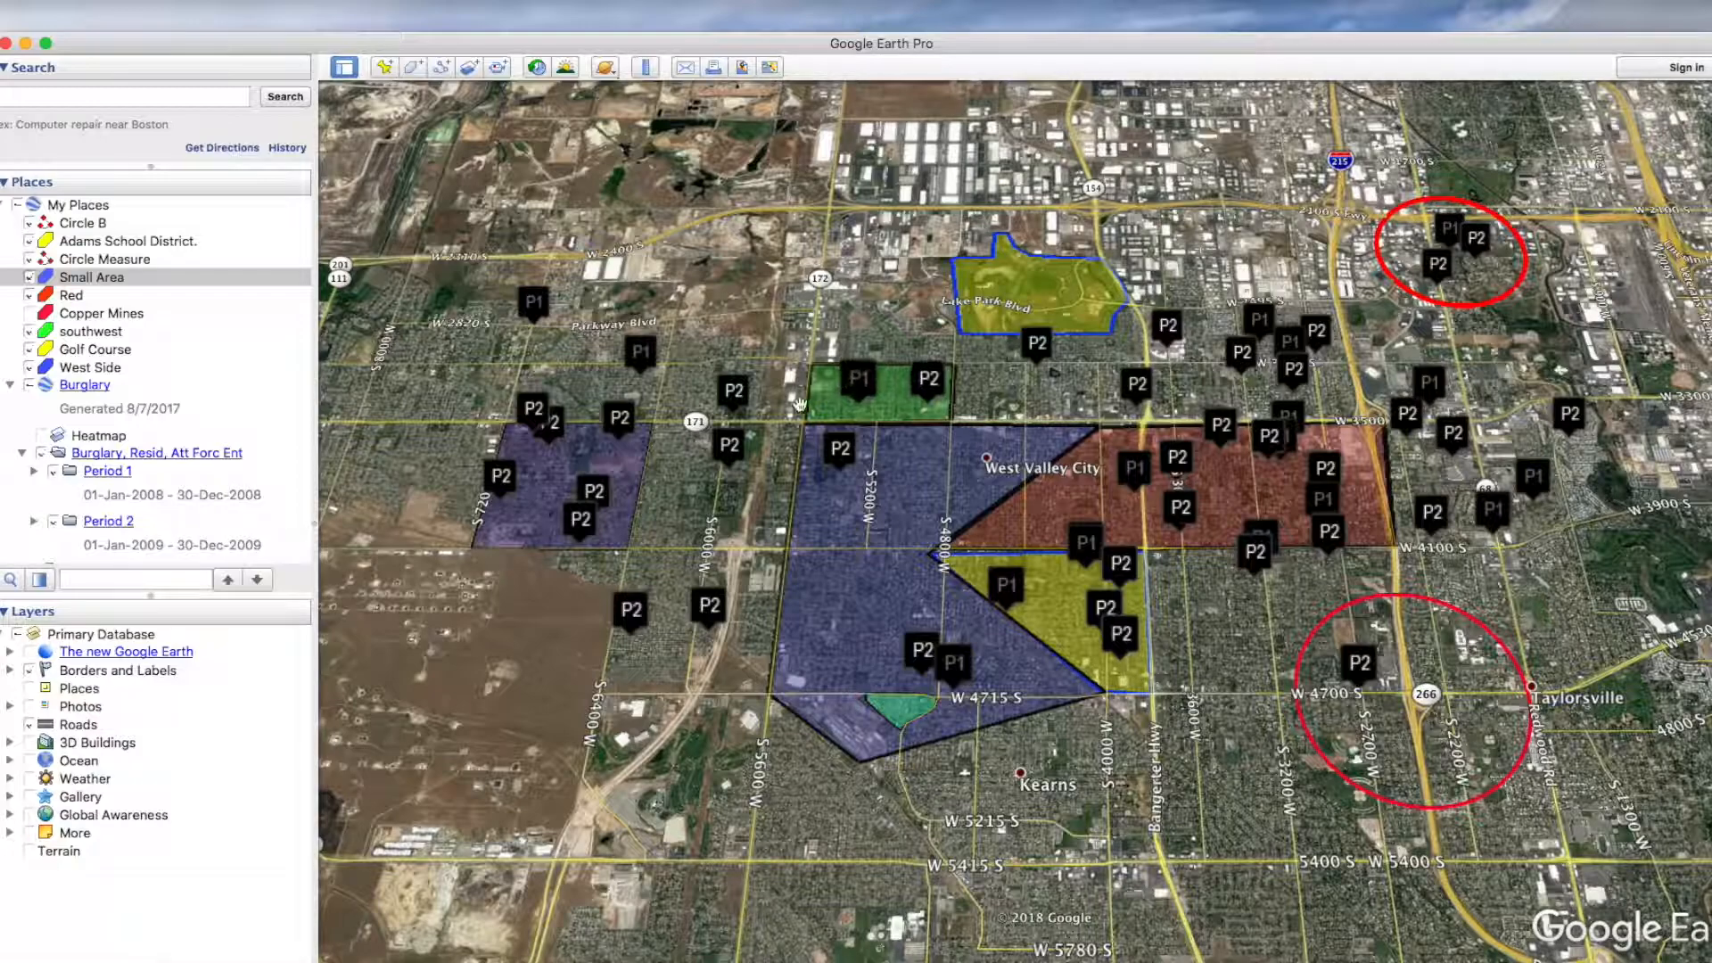
{"action": "left_click", "coordinate": [586, 462]}
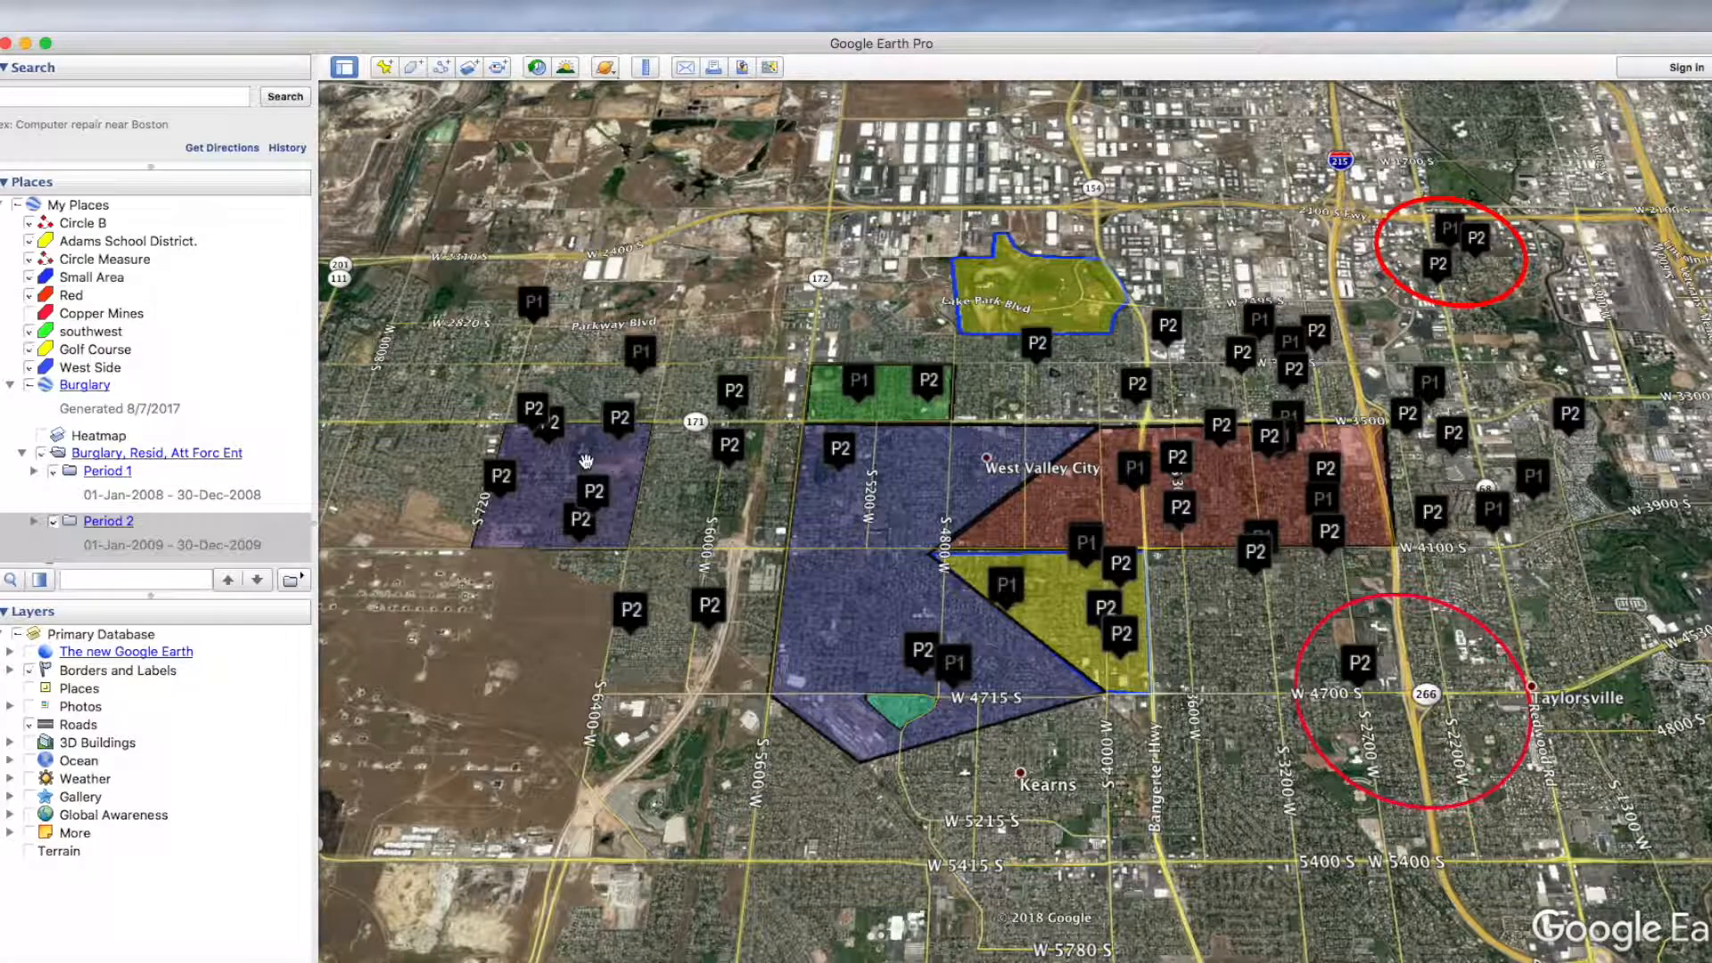
{"action": "left_click", "coordinate": [833, 495]}
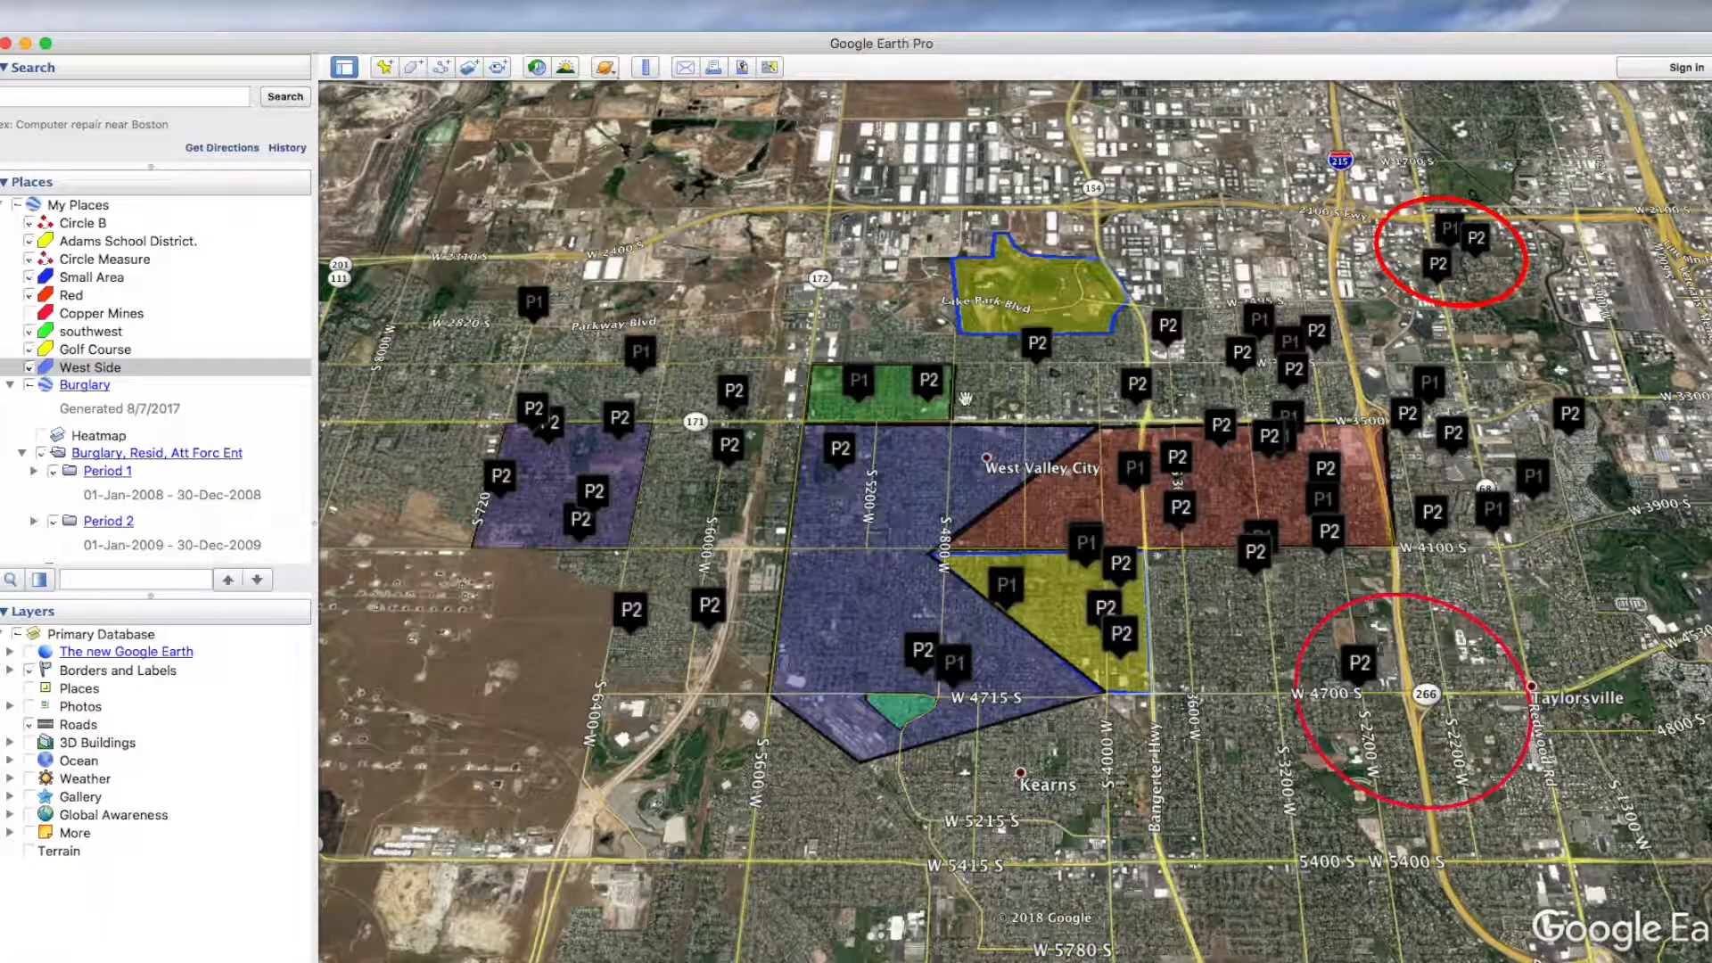
{"action": "left_click", "coordinate": [892, 396]}
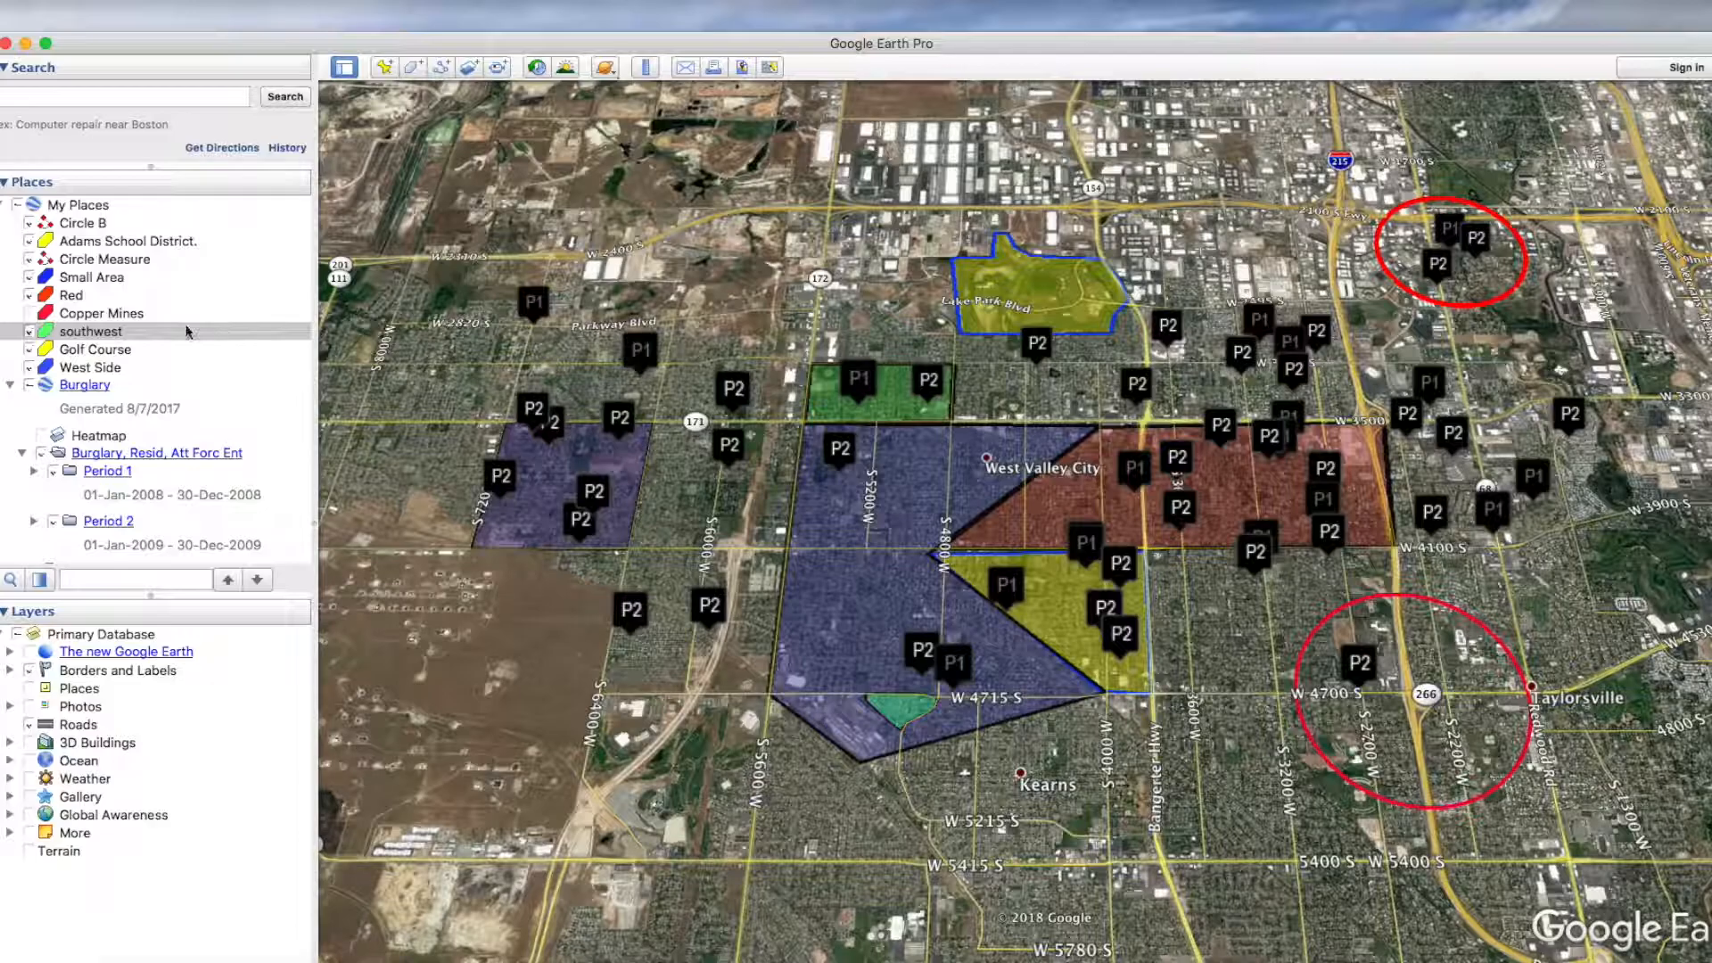
Step: Inspect the southwest polygon's surroundings and zoom in closely on the Small Area polygon
{"action": "double_click", "coordinate": [844, 387]}
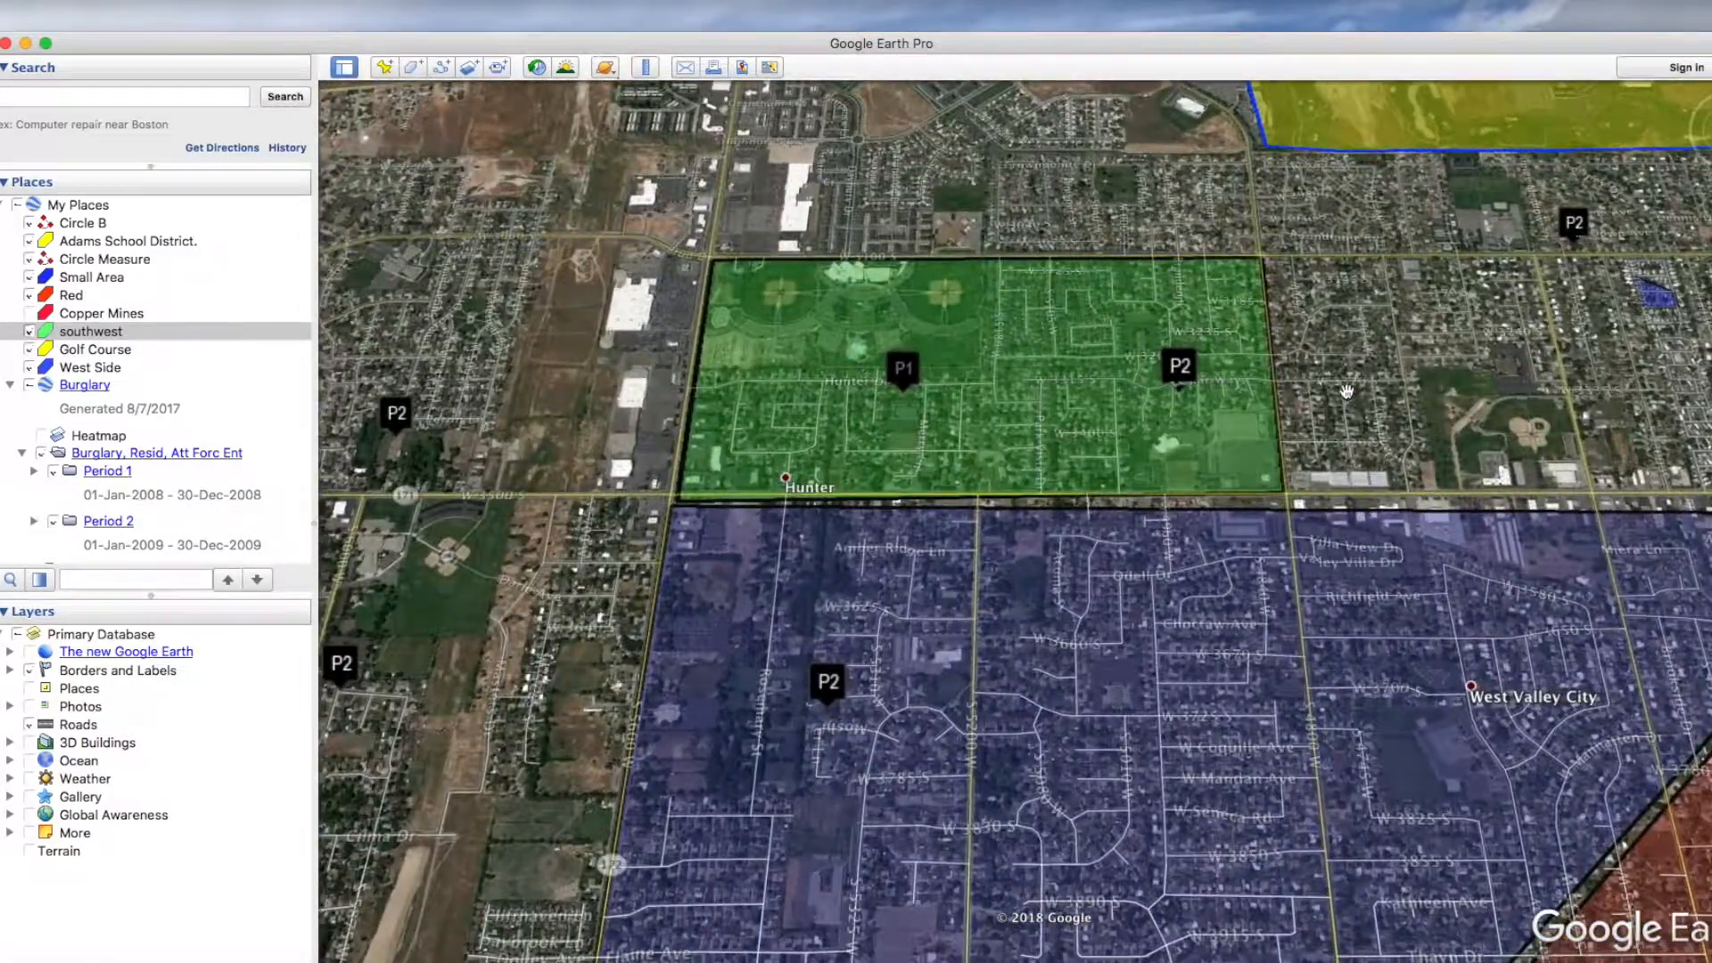
{"action": "left_click_drag", "start_coordinate": [1601, 321], "coordinate": [956, 420]}
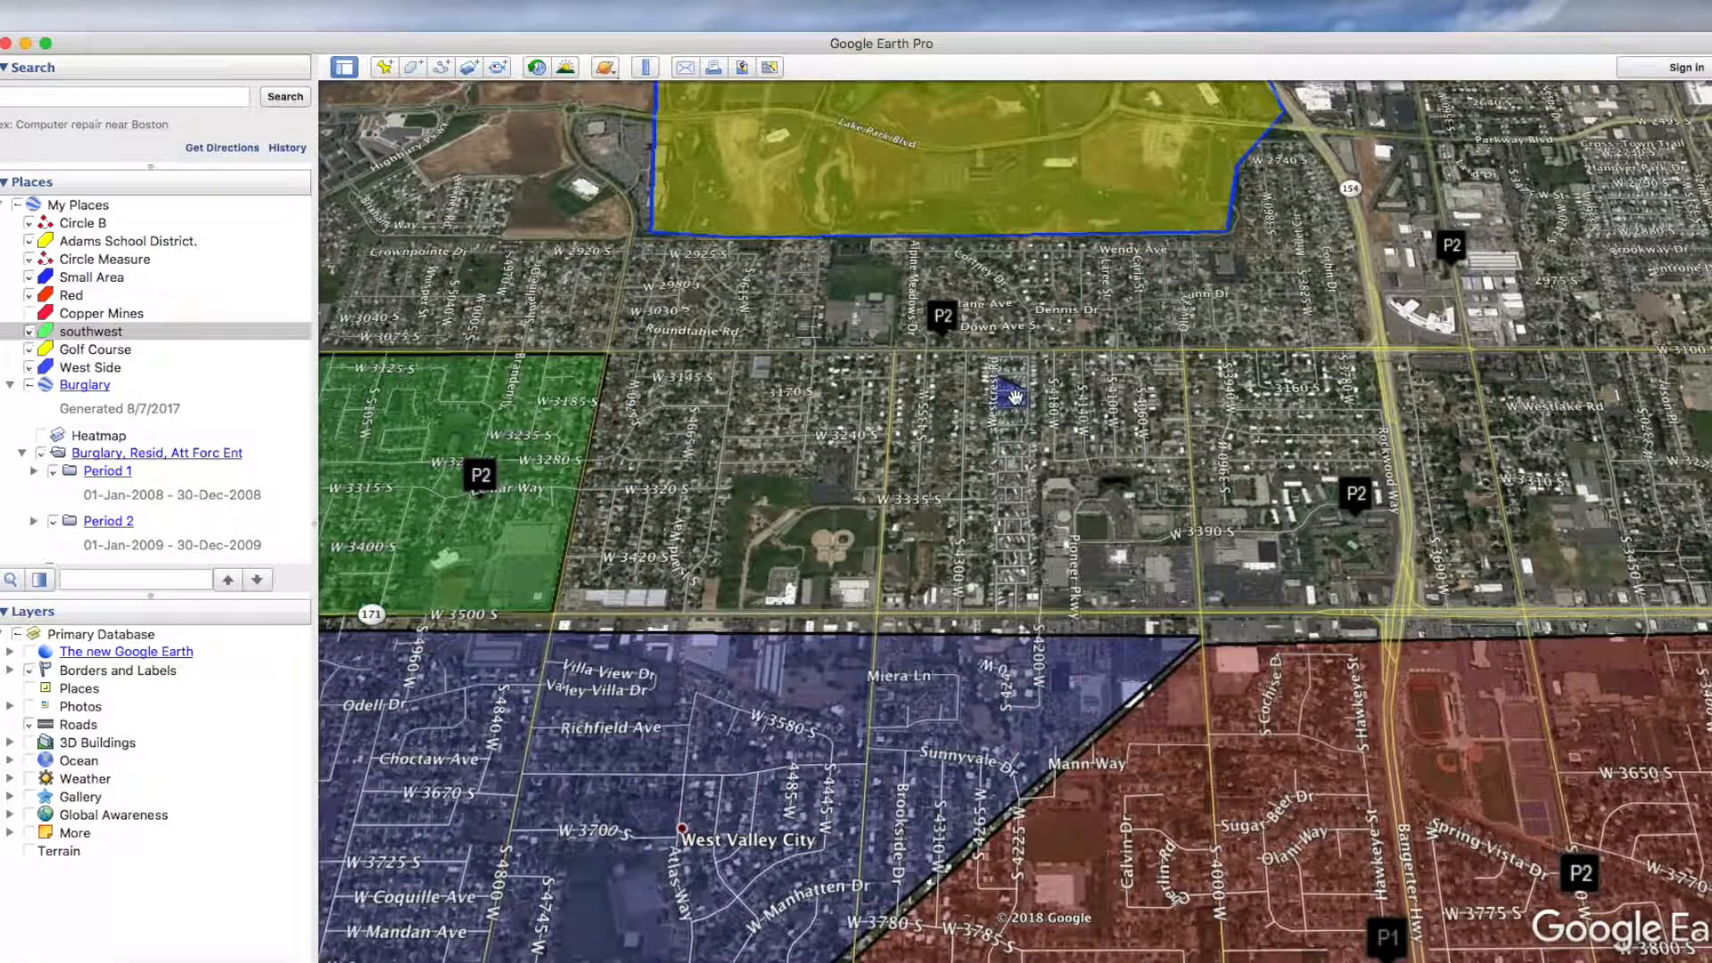
{"action": "left_click", "coordinate": [81, 277]}
{"action": "double_click", "coordinate": [918, 415]}
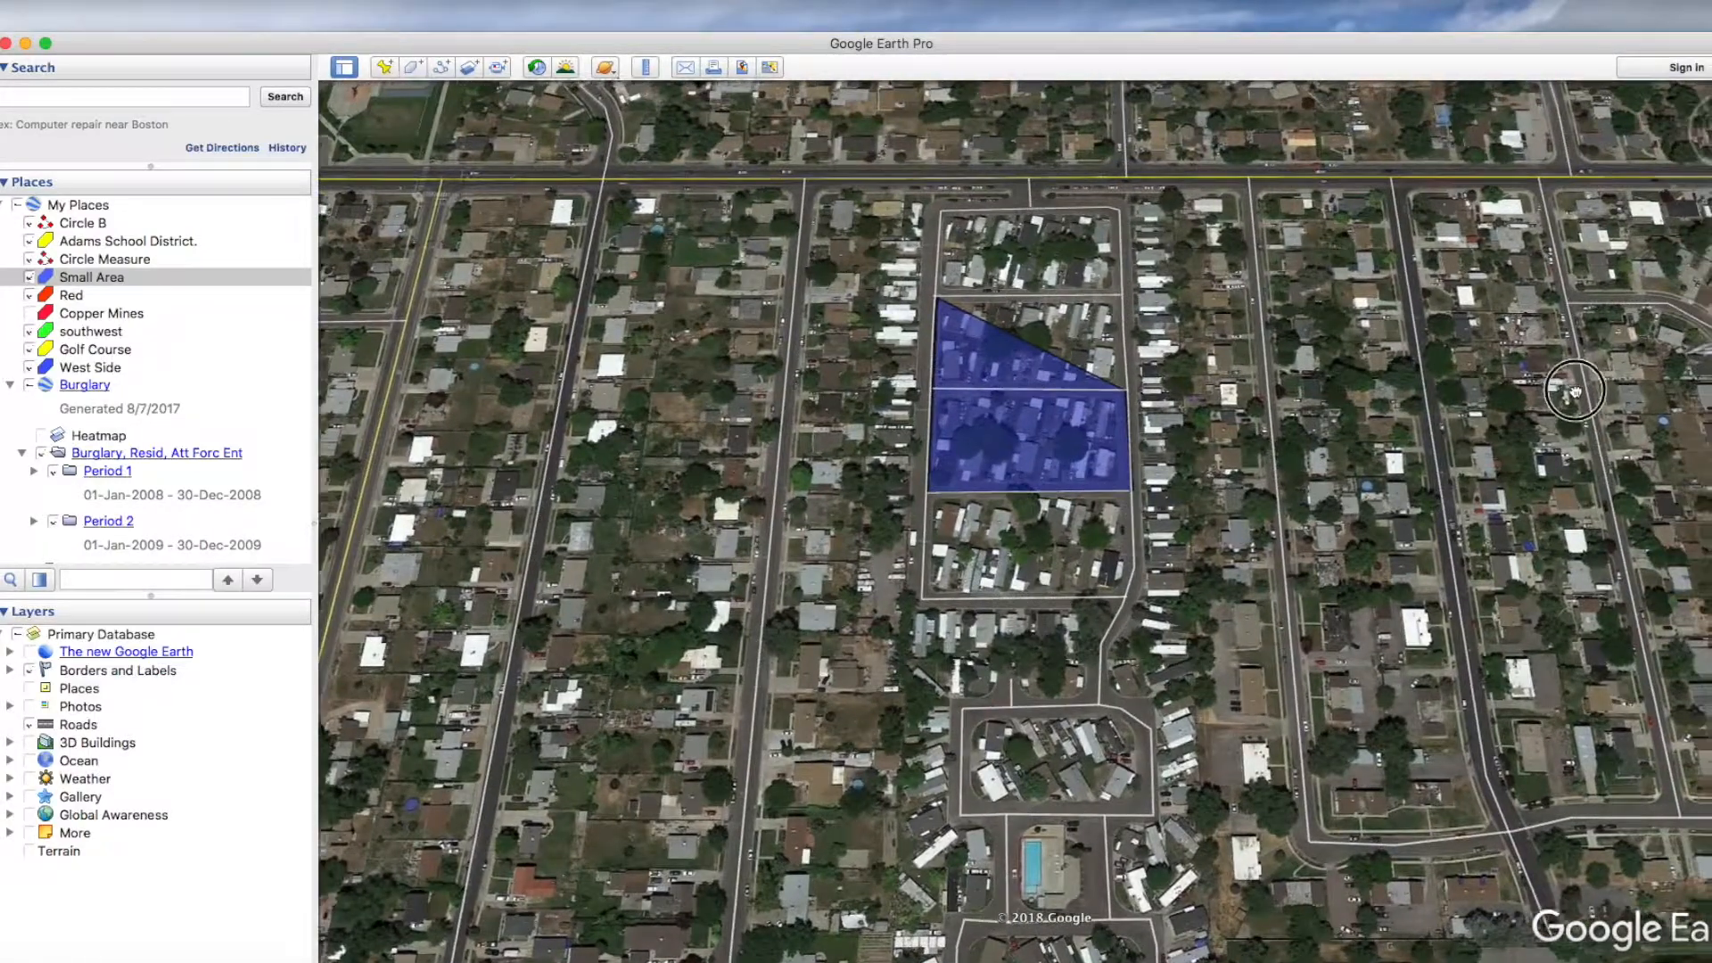
{"action": "left_click_drag", "start_coordinate": [1575, 391], "coordinate": [1535, 328]}
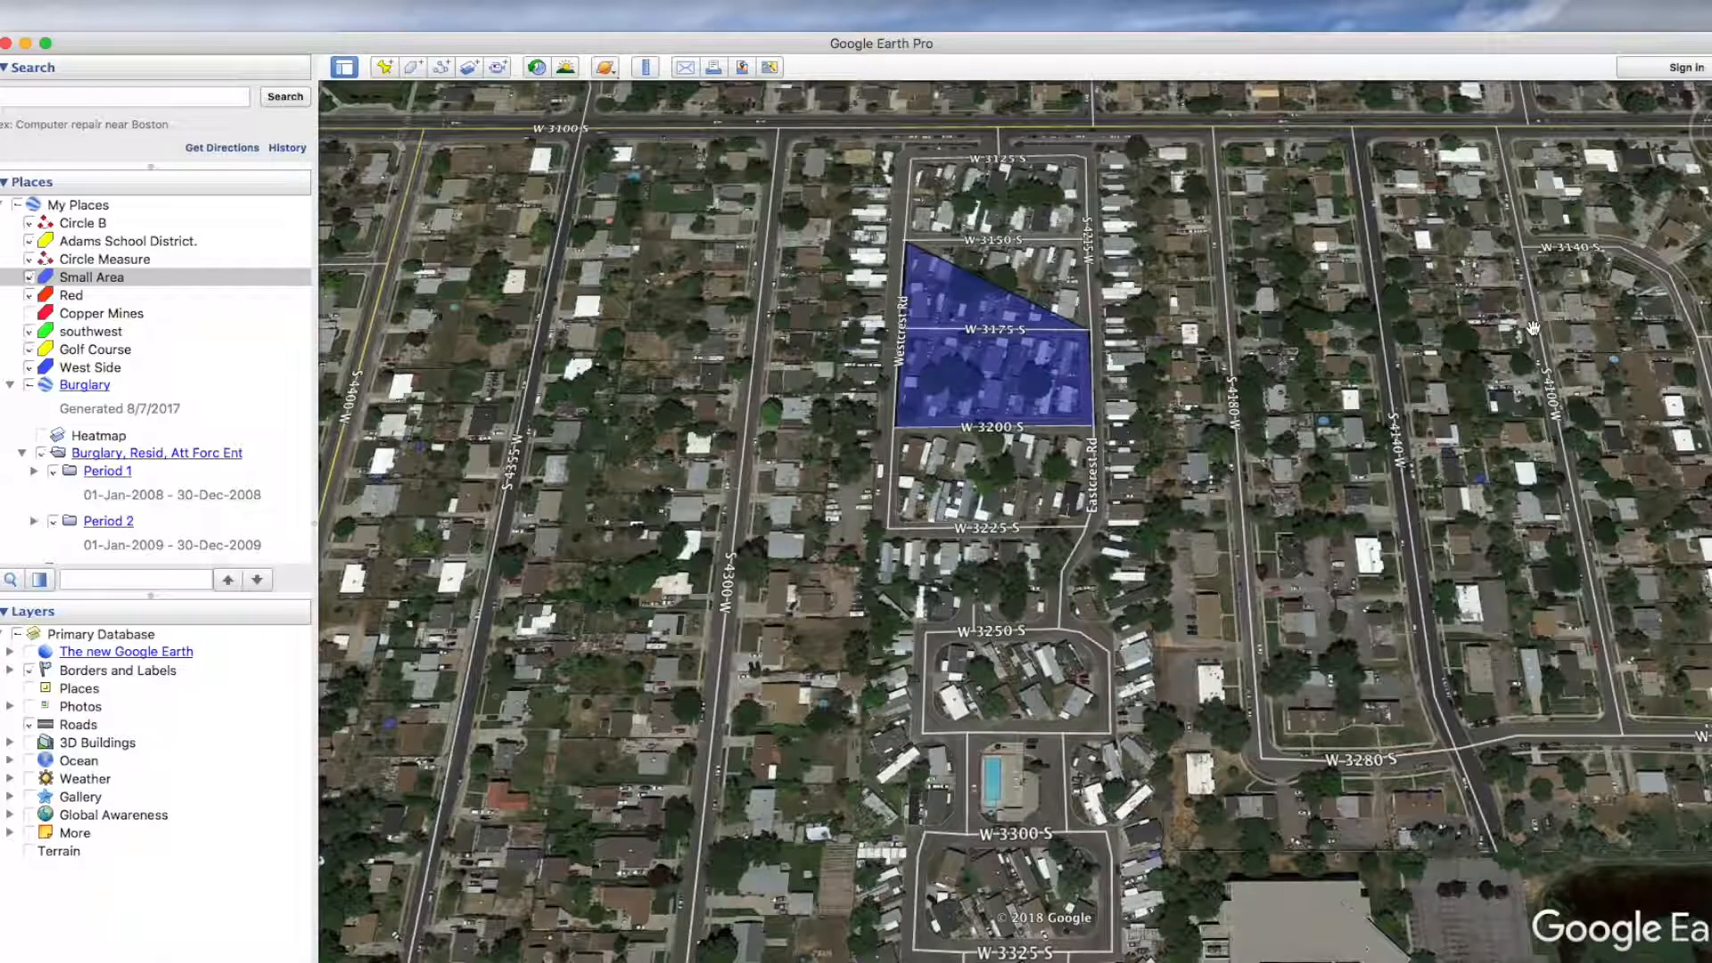
Step: Open the Small Area polygon's properties, clear the view of it, and move its two northern corners up to W 3125 S
{"action": "right_click", "coordinate": [90, 282]}
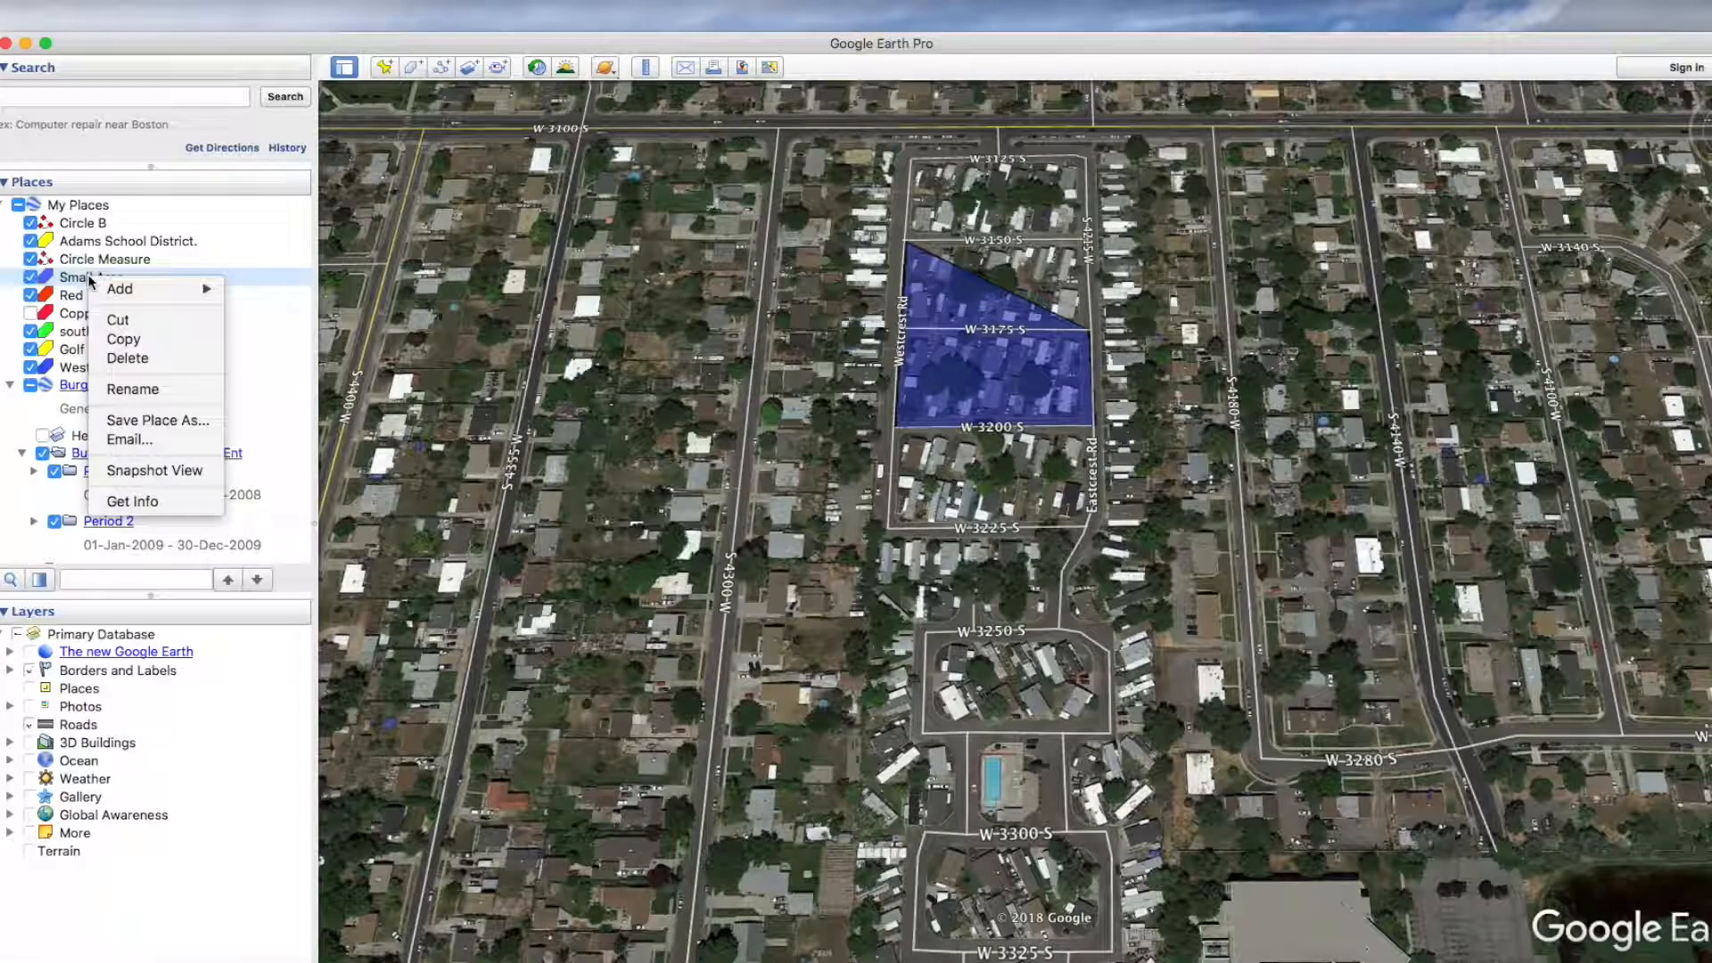
{"action": "left_click", "coordinate": [126, 500]}
{"action": "left_click_drag", "start_coordinate": [758, 152], "coordinate": [1647, 175]}
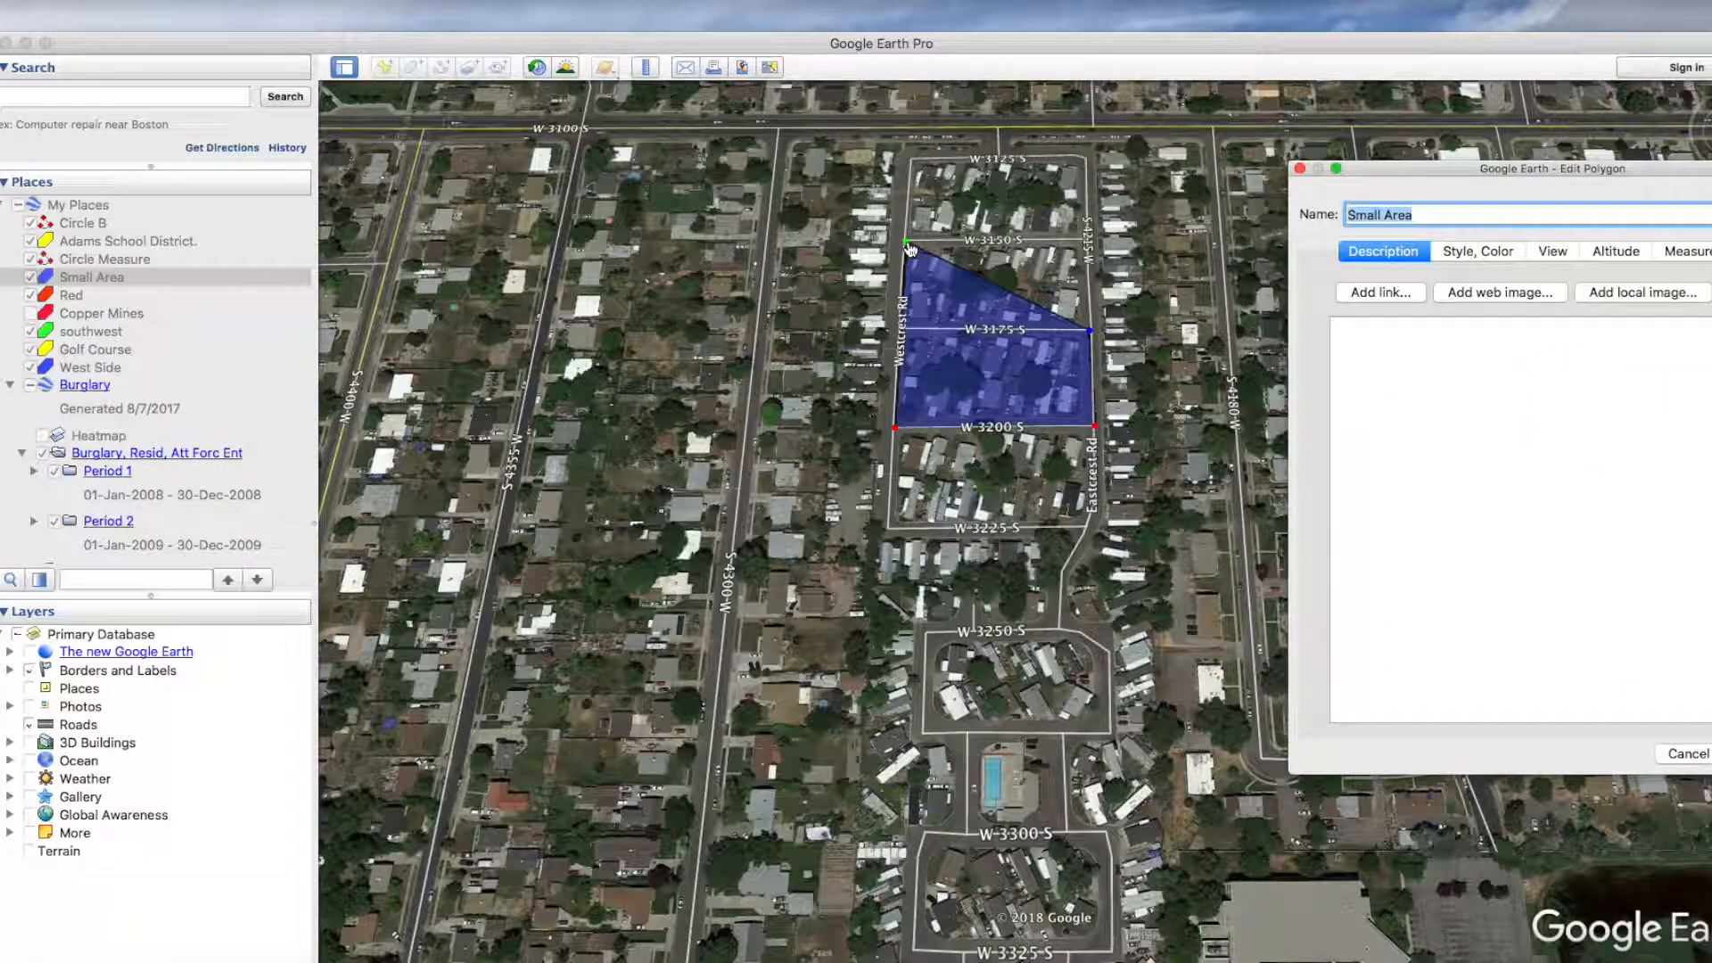
{"action": "left_click_drag", "start_coordinate": [908, 243], "coordinate": [917, 158]}
{"action": "left_click_drag", "start_coordinate": [1091, 332], "coordinate": [1086, 158]}
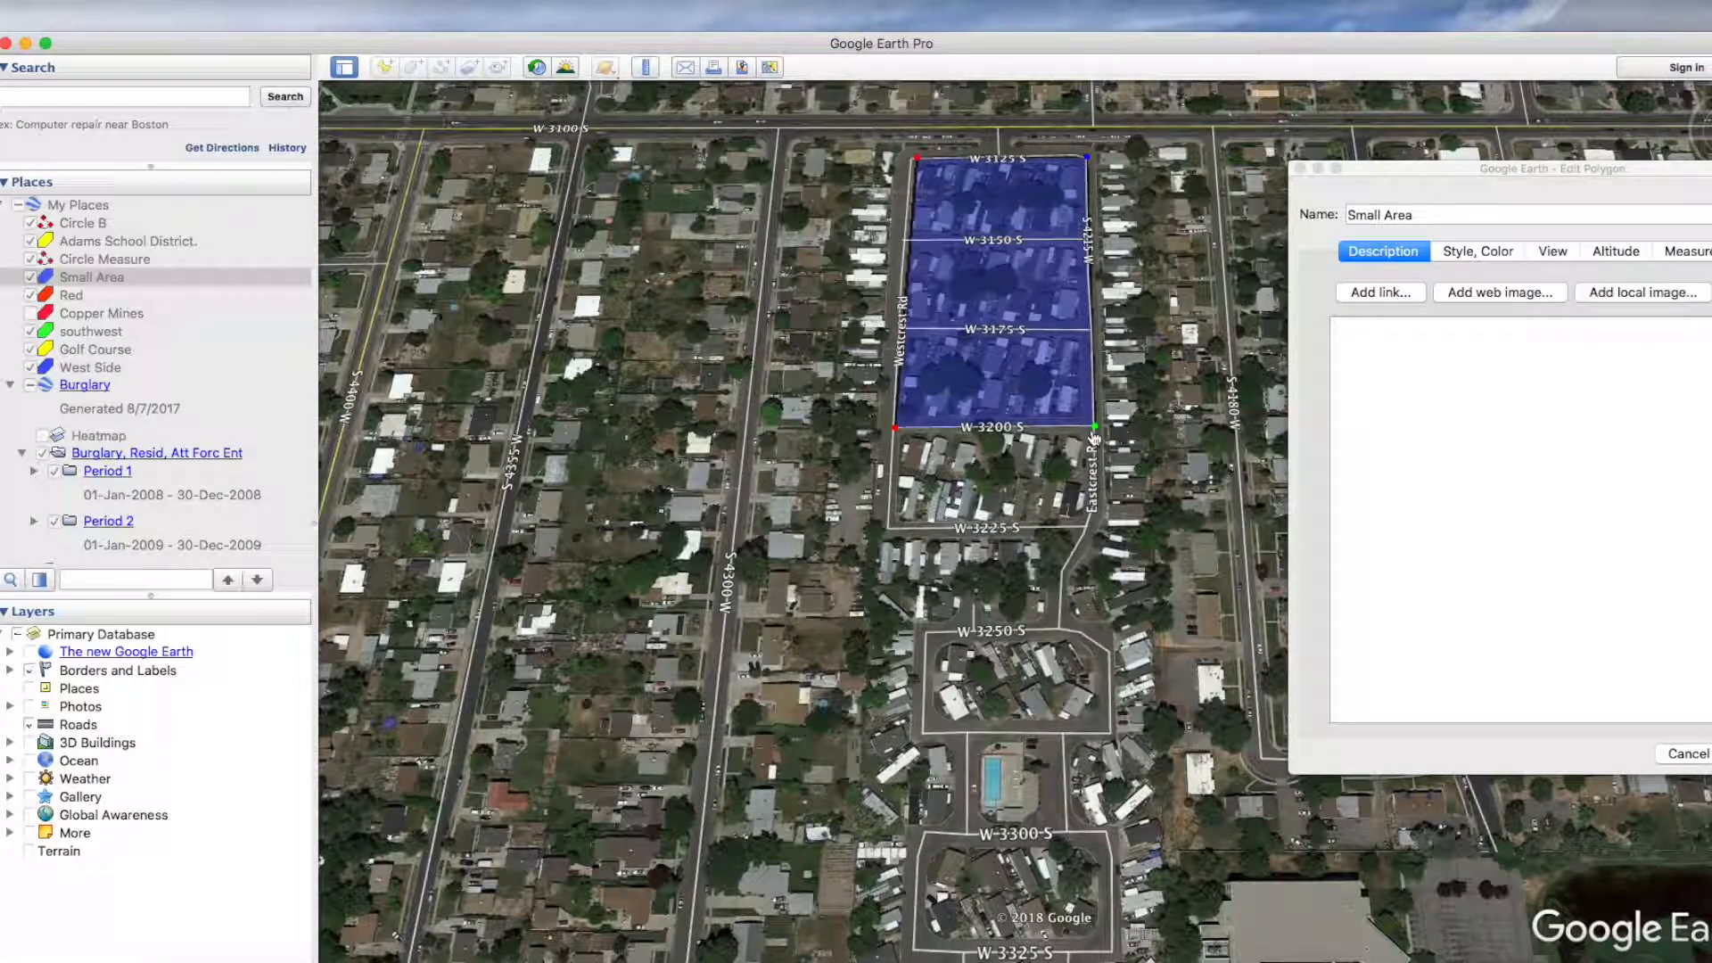
Step: Stretch the Small Area polygon south past W 3250 S and move its western corners out to S 4300 W
{"action": "left_click_drag", "start_coordinate": [1098, 430], "coordinate": [1111, 727]}
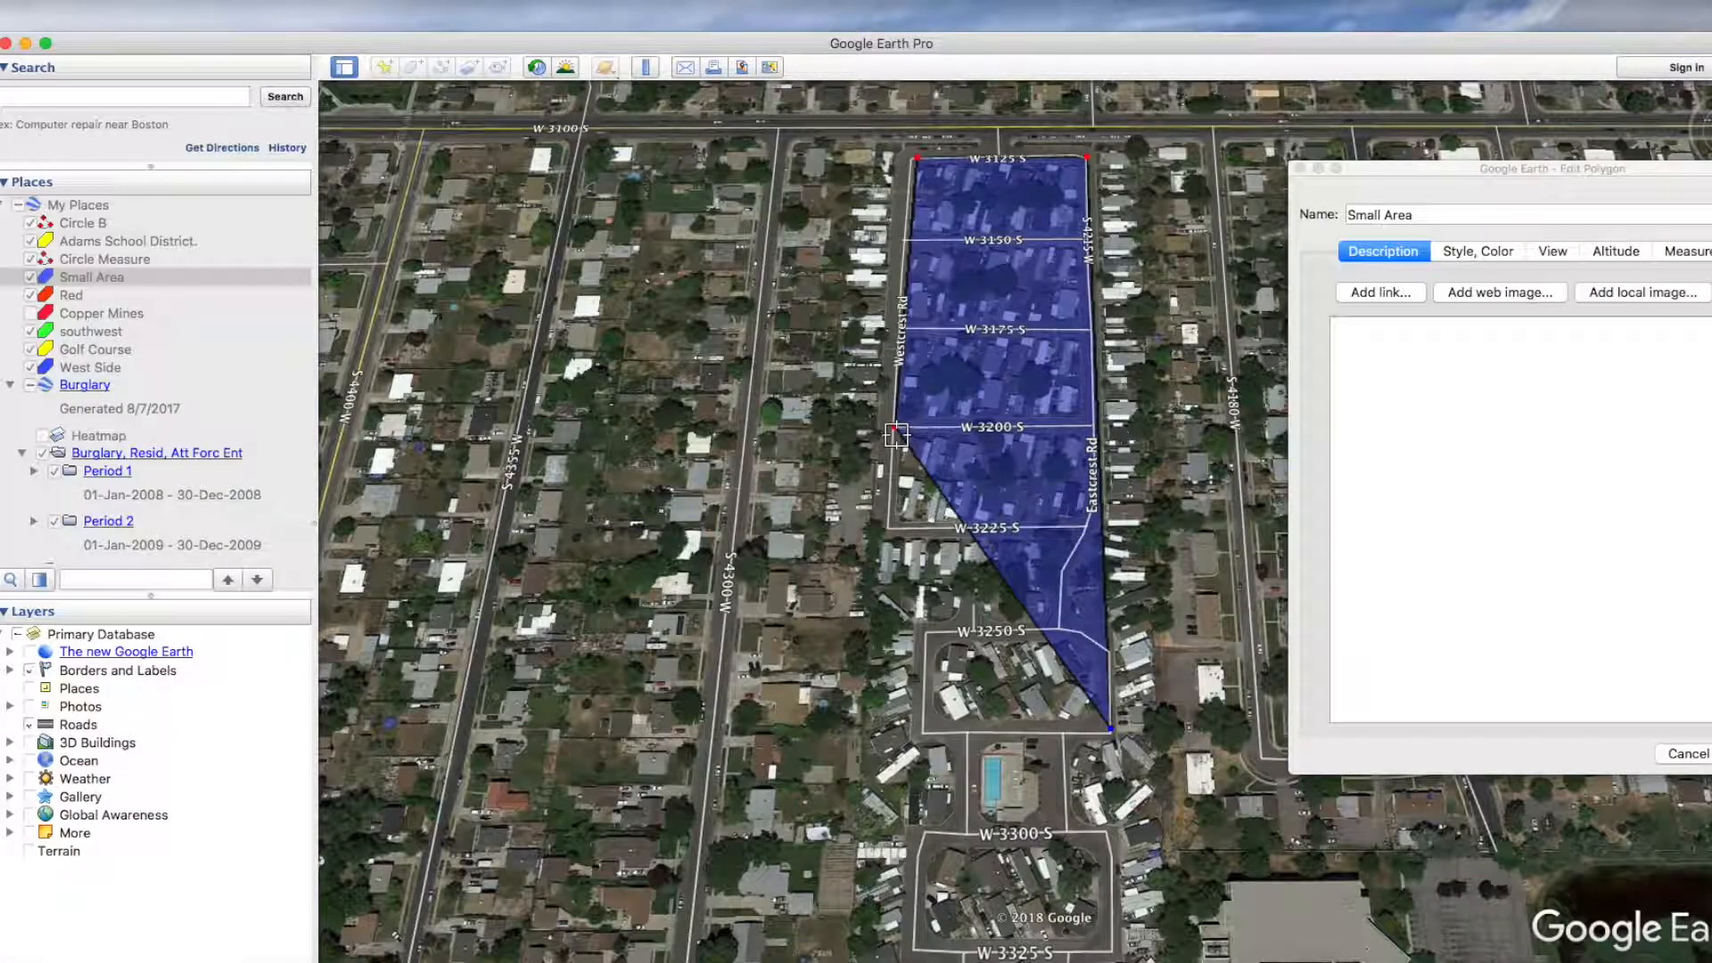
{"action": "left_click_drag", "start_coordinate": [896, 430], "coordinate": [867, 728]}
{"action": "left_click_drag", "start_coordinate": [917, 157], "coordinate": [772, 127]}
{"action": "left_click_drag", "start_coordinate": [867, 728], "coordinate": [720, 732]}
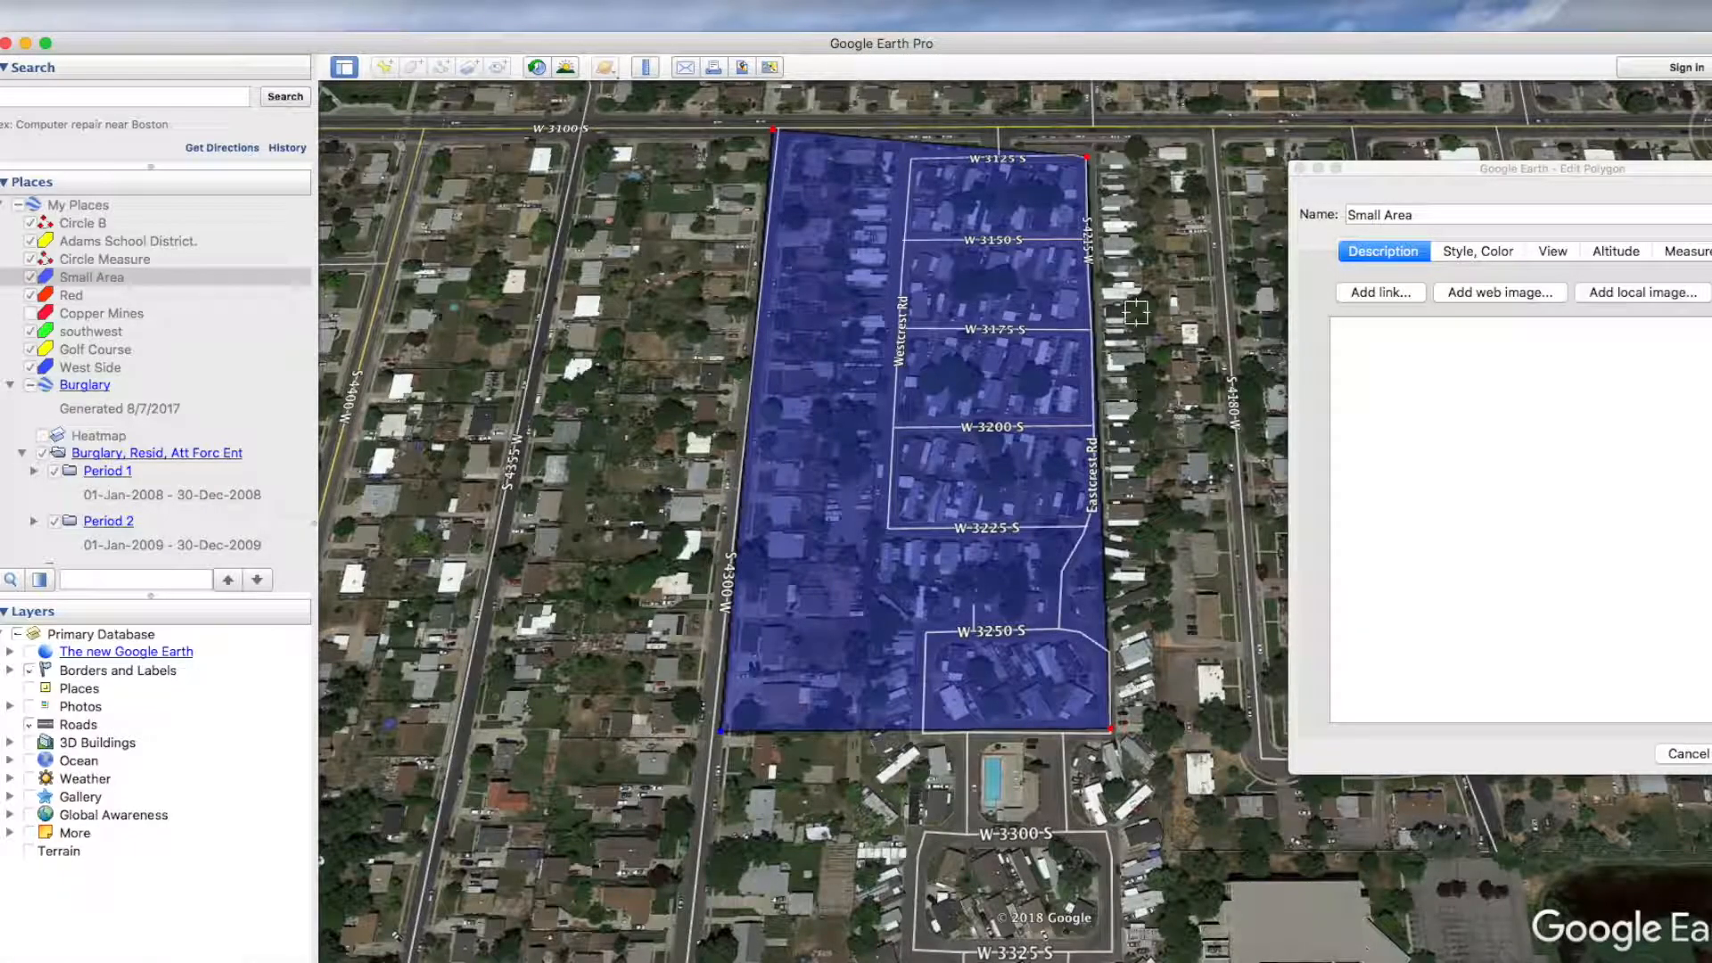
Step: Try extending the Small Area polygon's eastern corners to S 4180 W, and discard all its shape edits
{"action": "left_click_drag", "start_coordinate": [1111, 729], "coordinate": [1254, 716]}
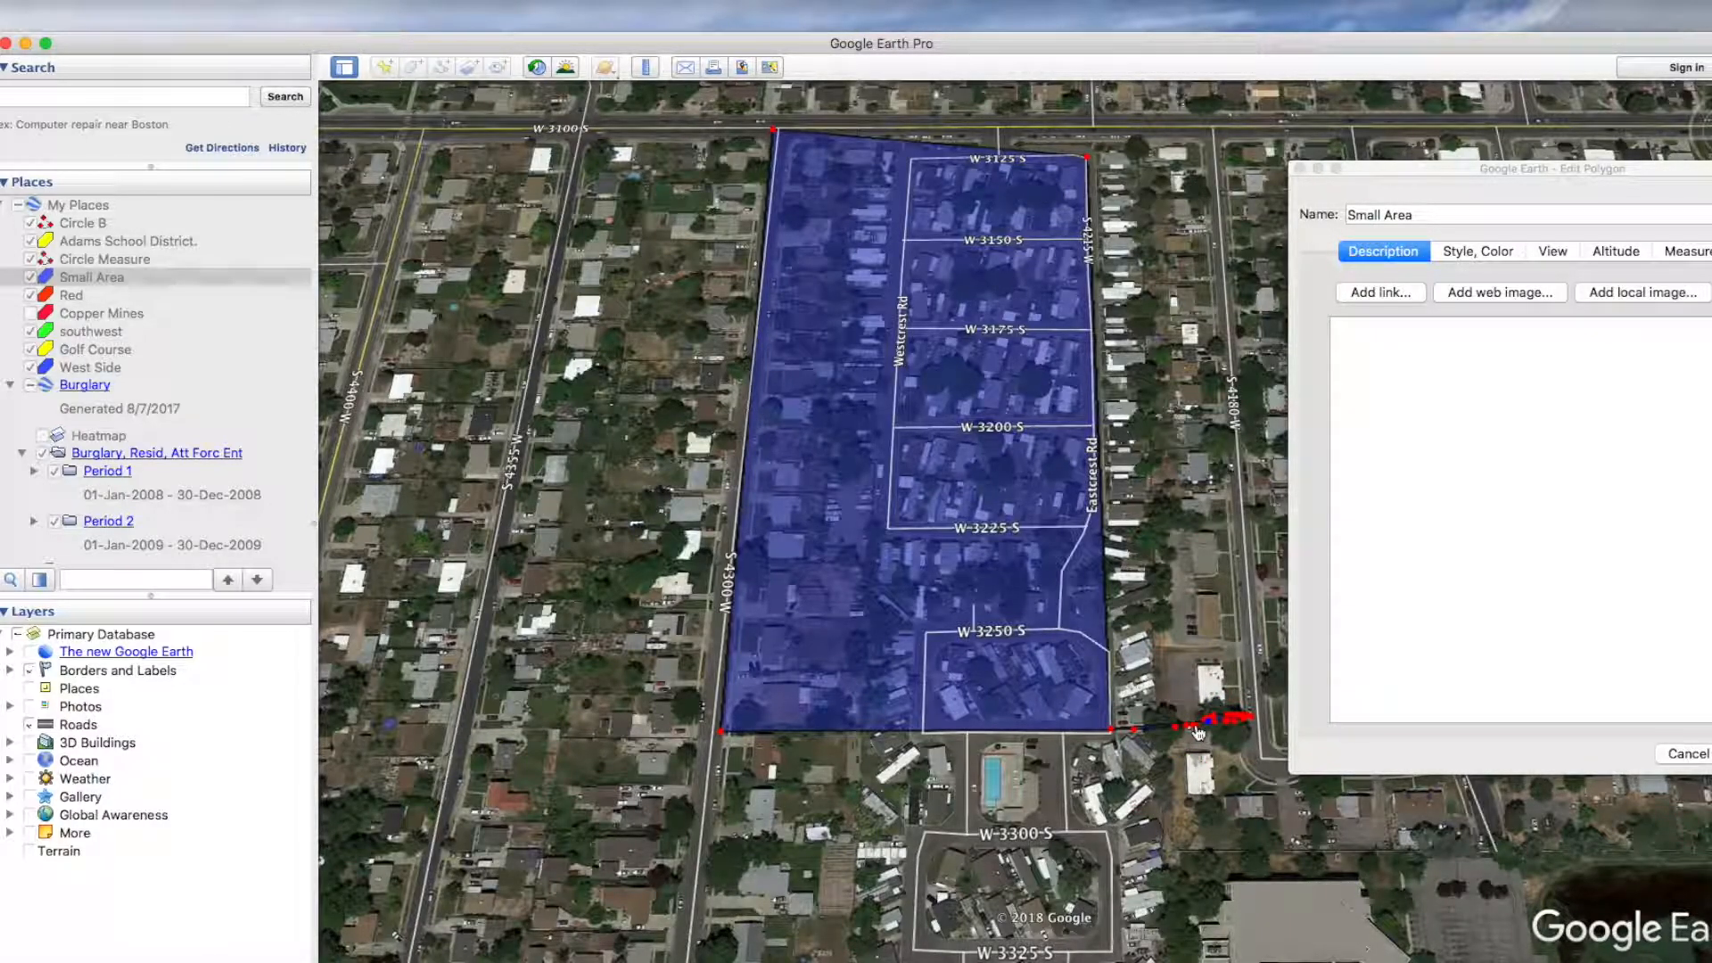
{"action": "left_click_drag", "start_coordinate": [1112, 729], "coordinate": [1260, 724]}
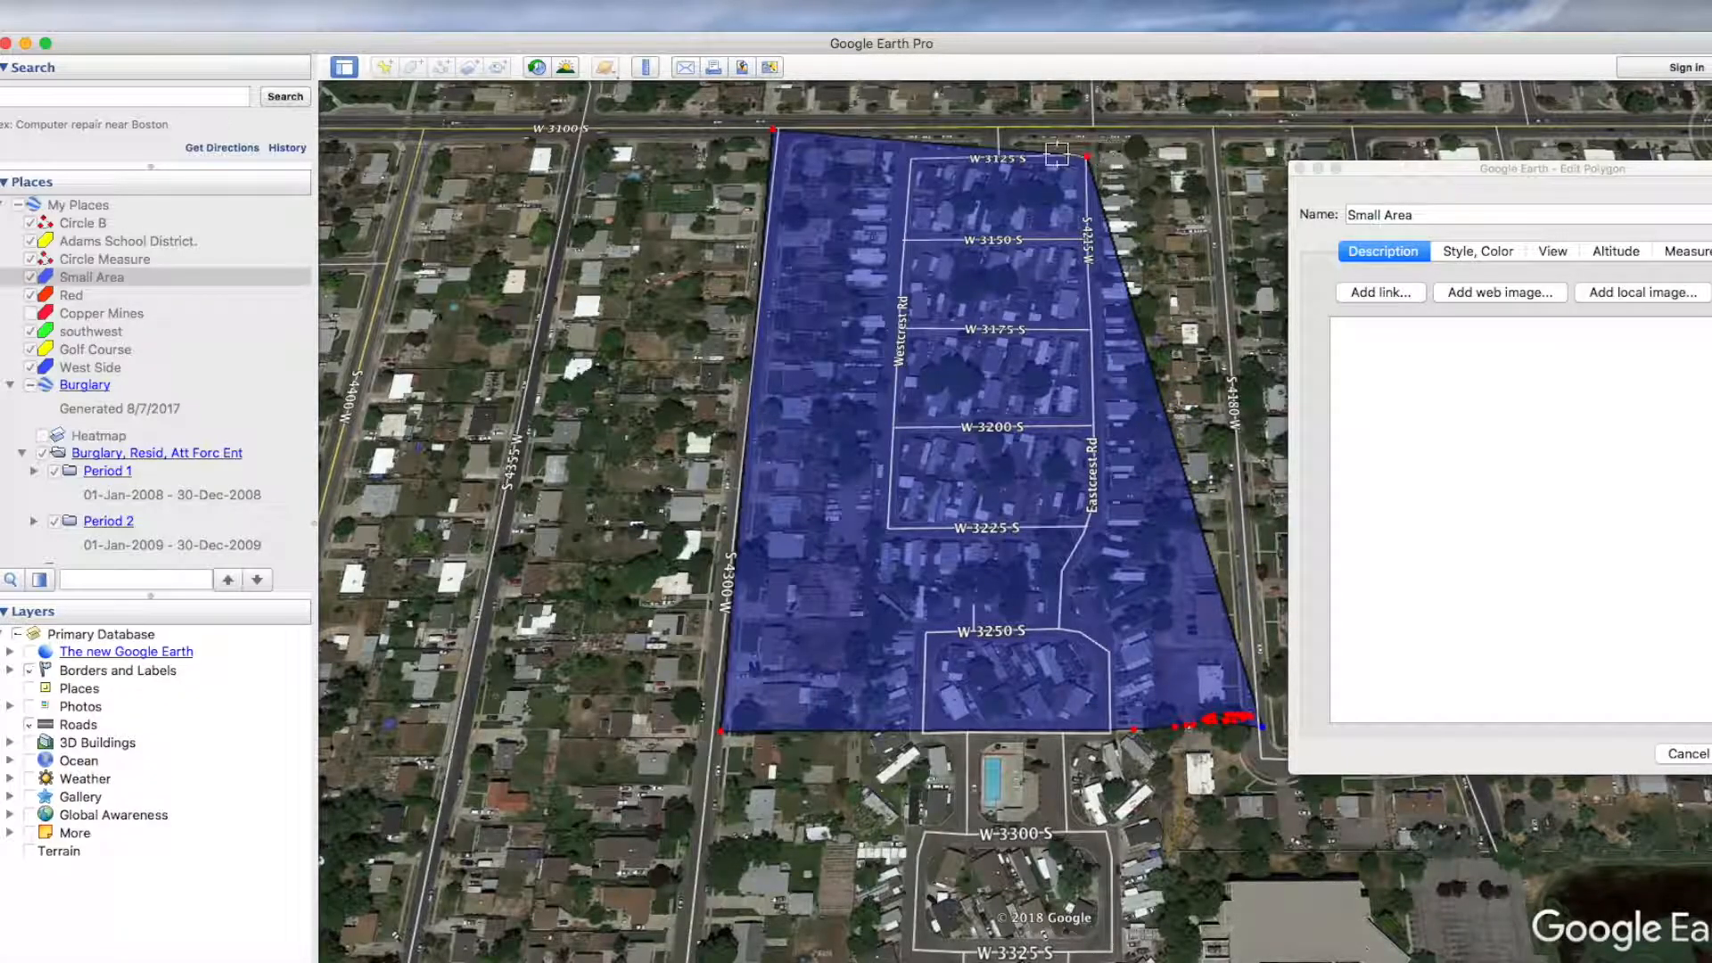
{"action": "left_click_drag", "start_coordinate": [1088, 157], "coordinate": [1211, 126]}
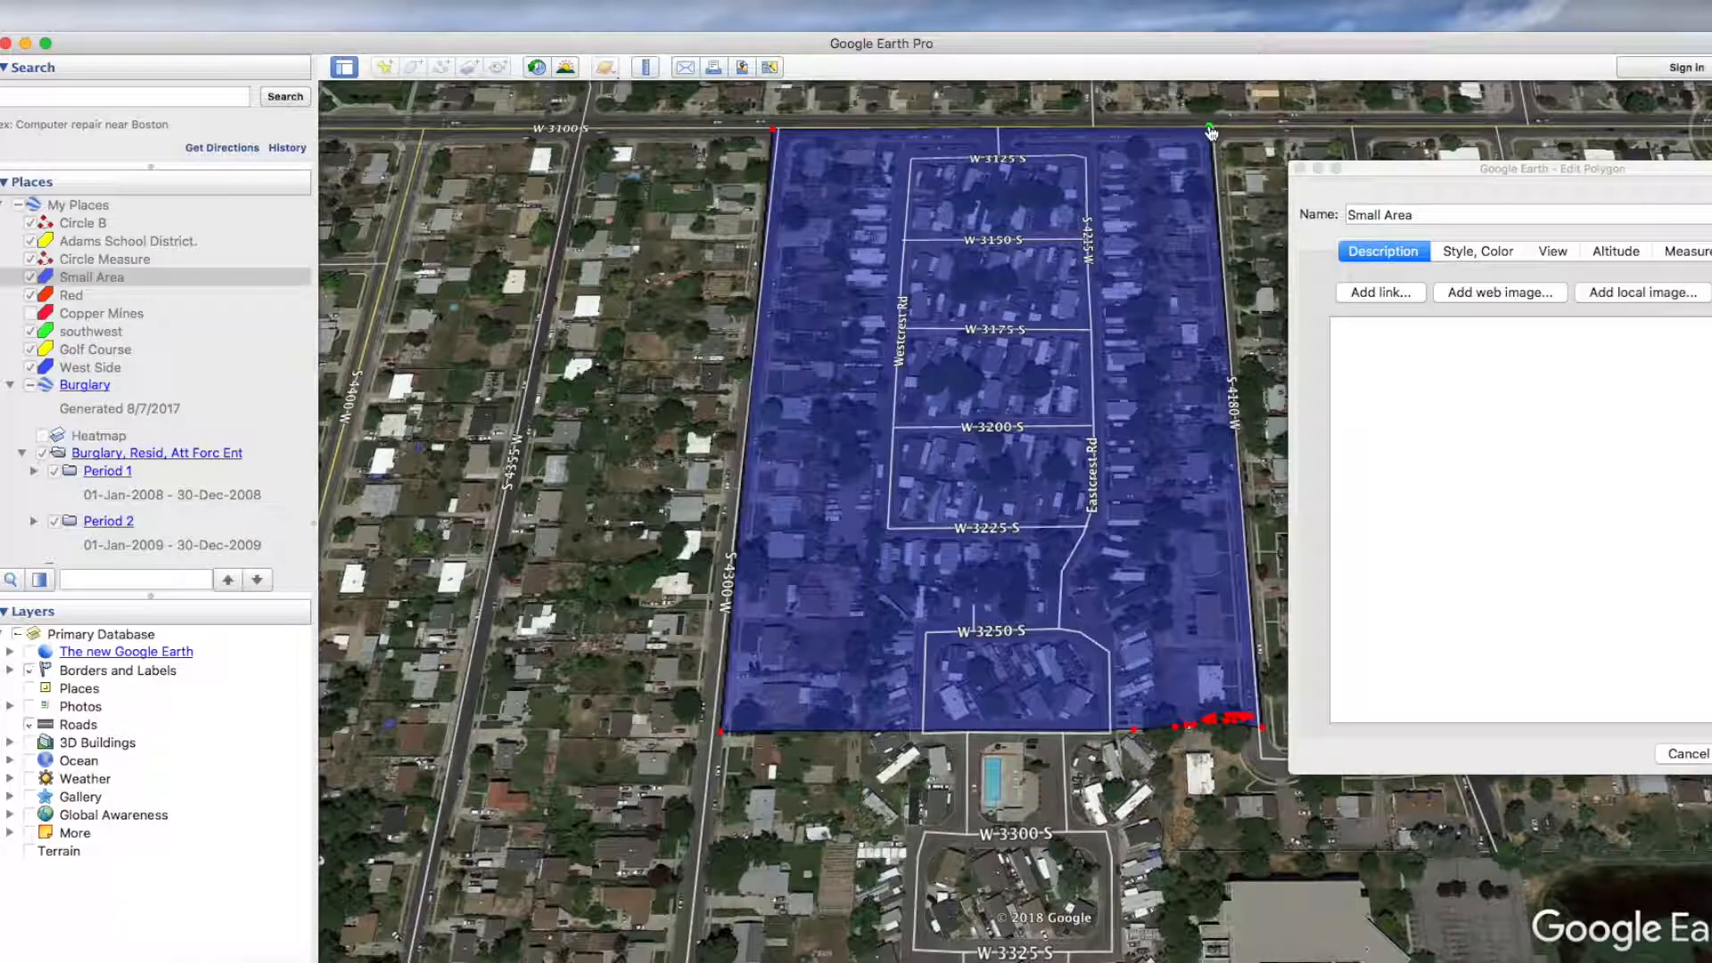
{"action": "left_click_drag", "start_coordinate": [1621, 168], "coordinate": [1564, 153]}
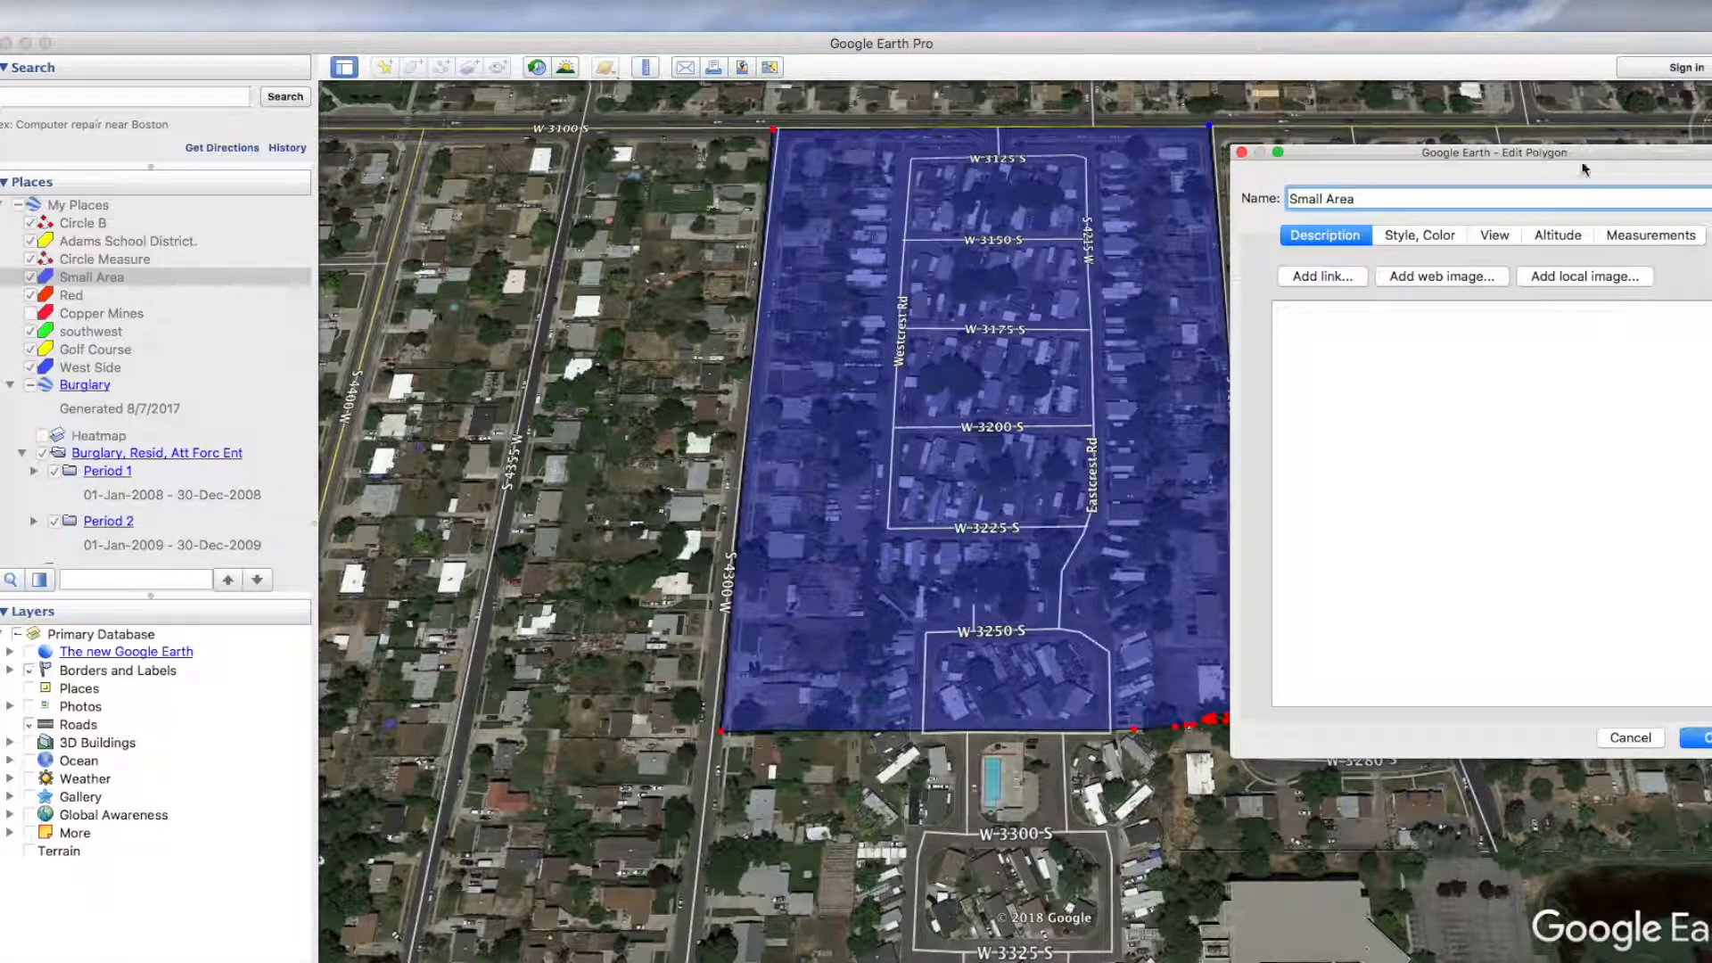
{"action": "left_click", "coordinate": [1630, 738]}
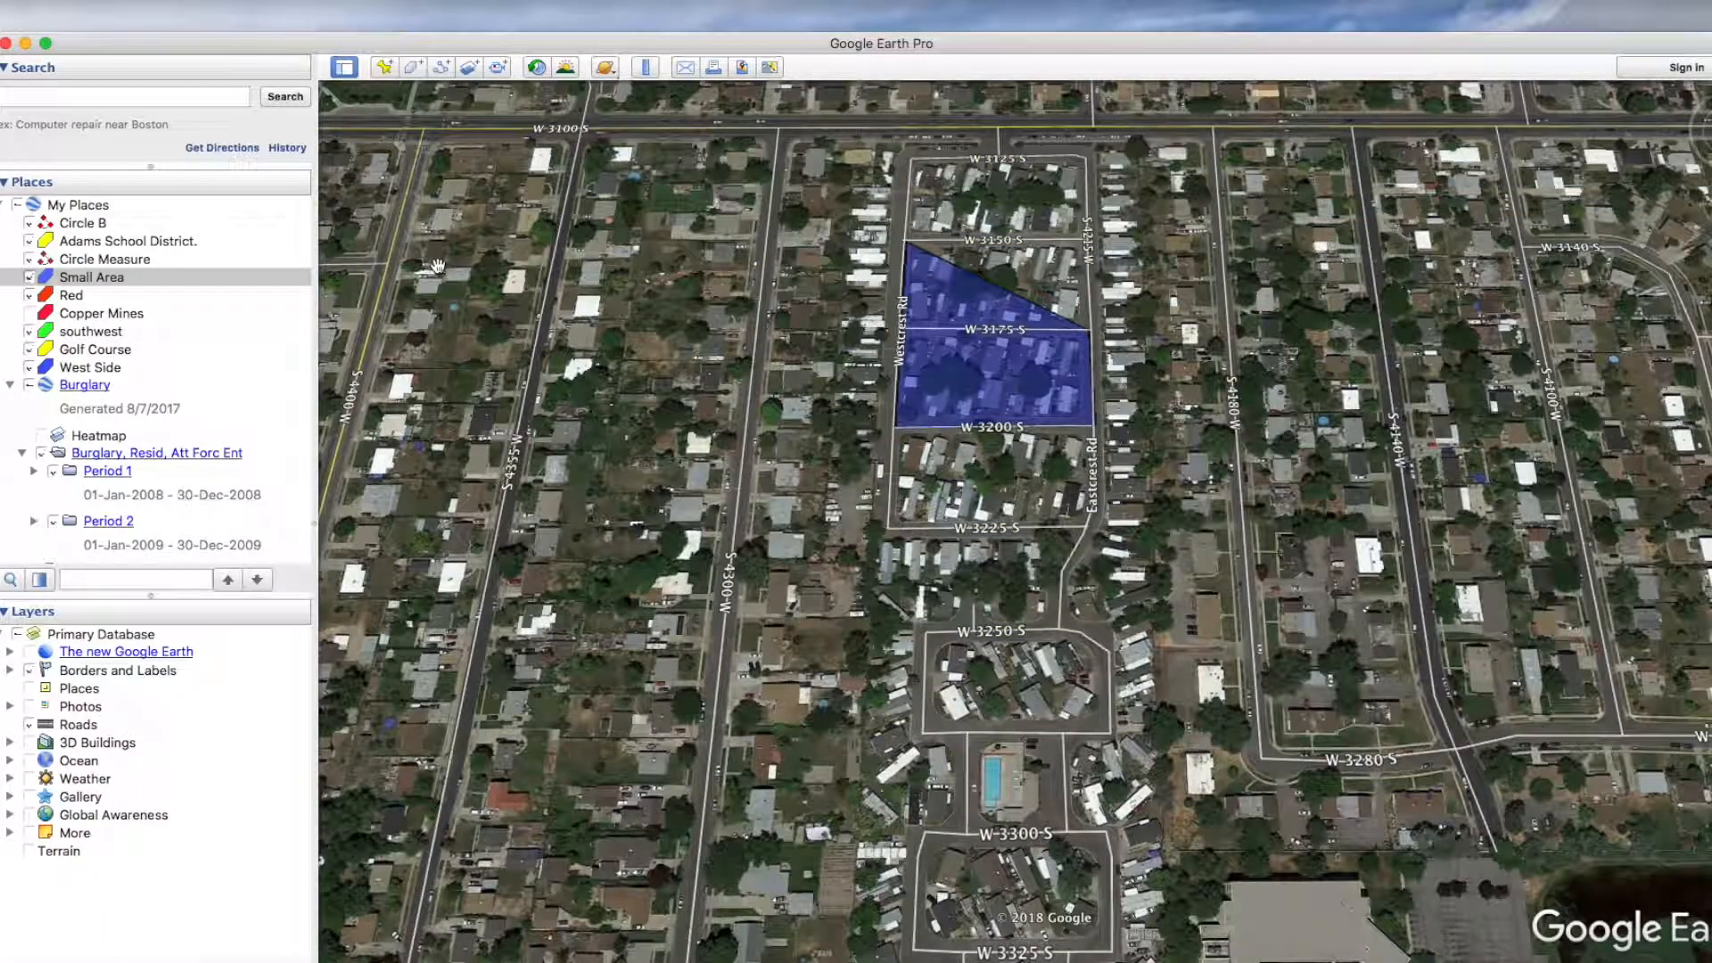
Step: Try moving the Small Area polygon's northeastern corner north and adding extra points across its interior, and discard these shape edits
{"action": "right_click", "coordinate": [107, 278]}
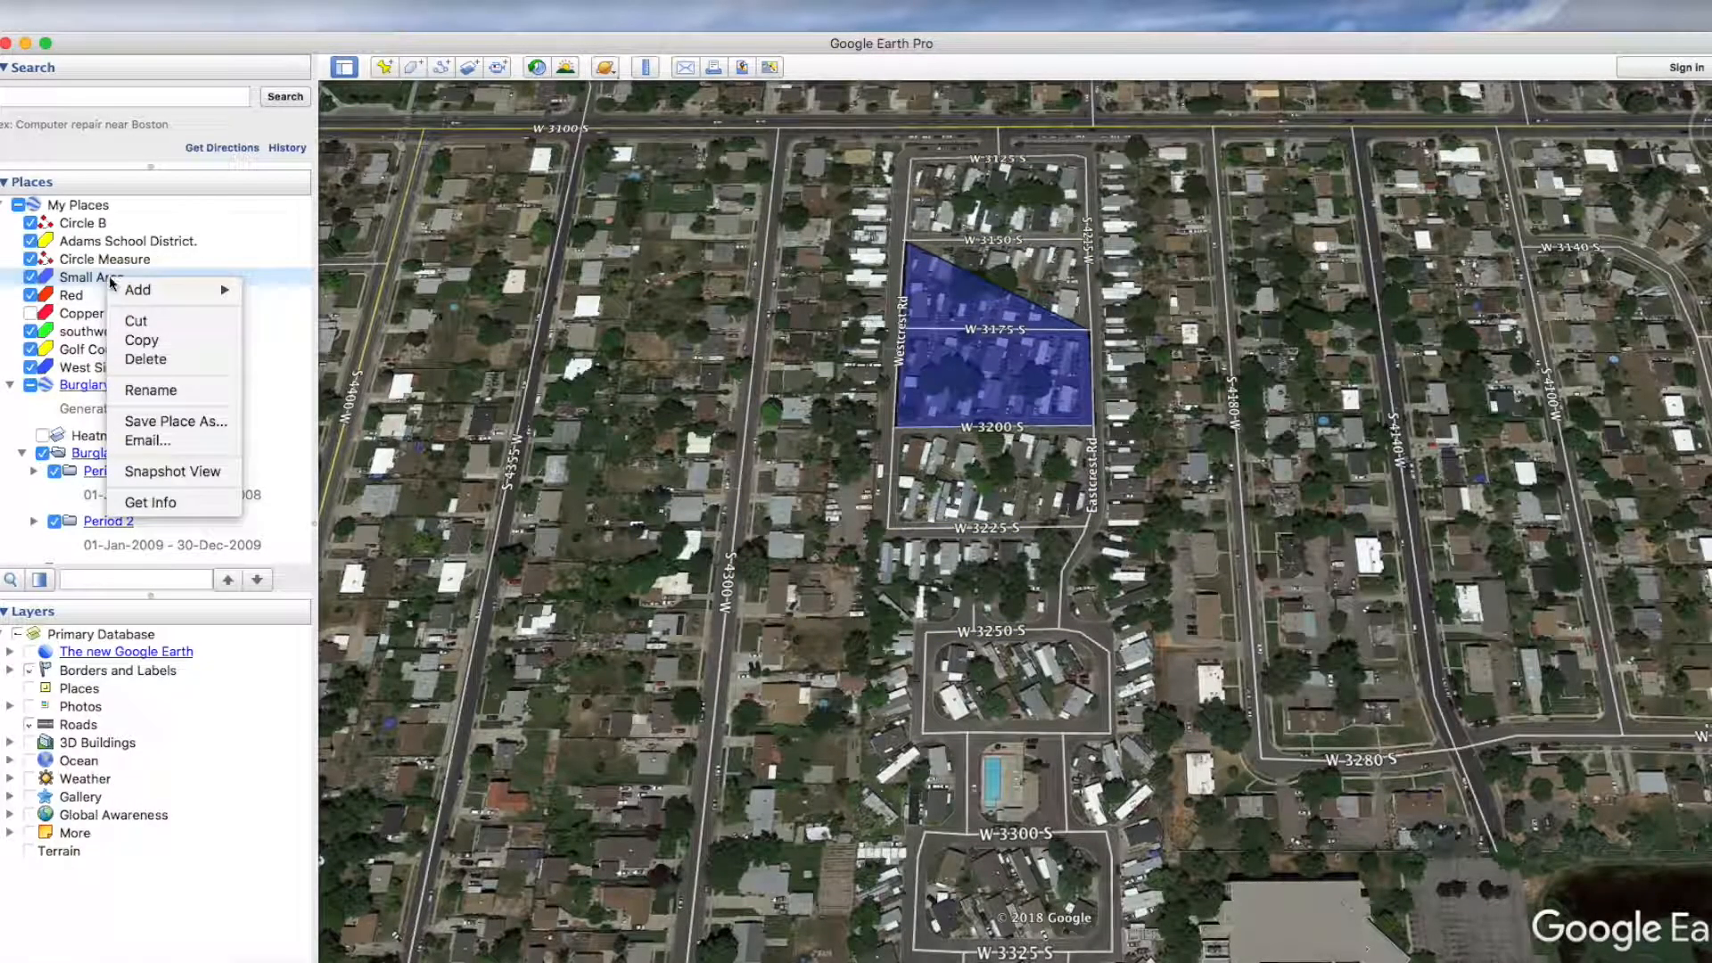
{"action": "left_click", "coordinate": [164, 502]}
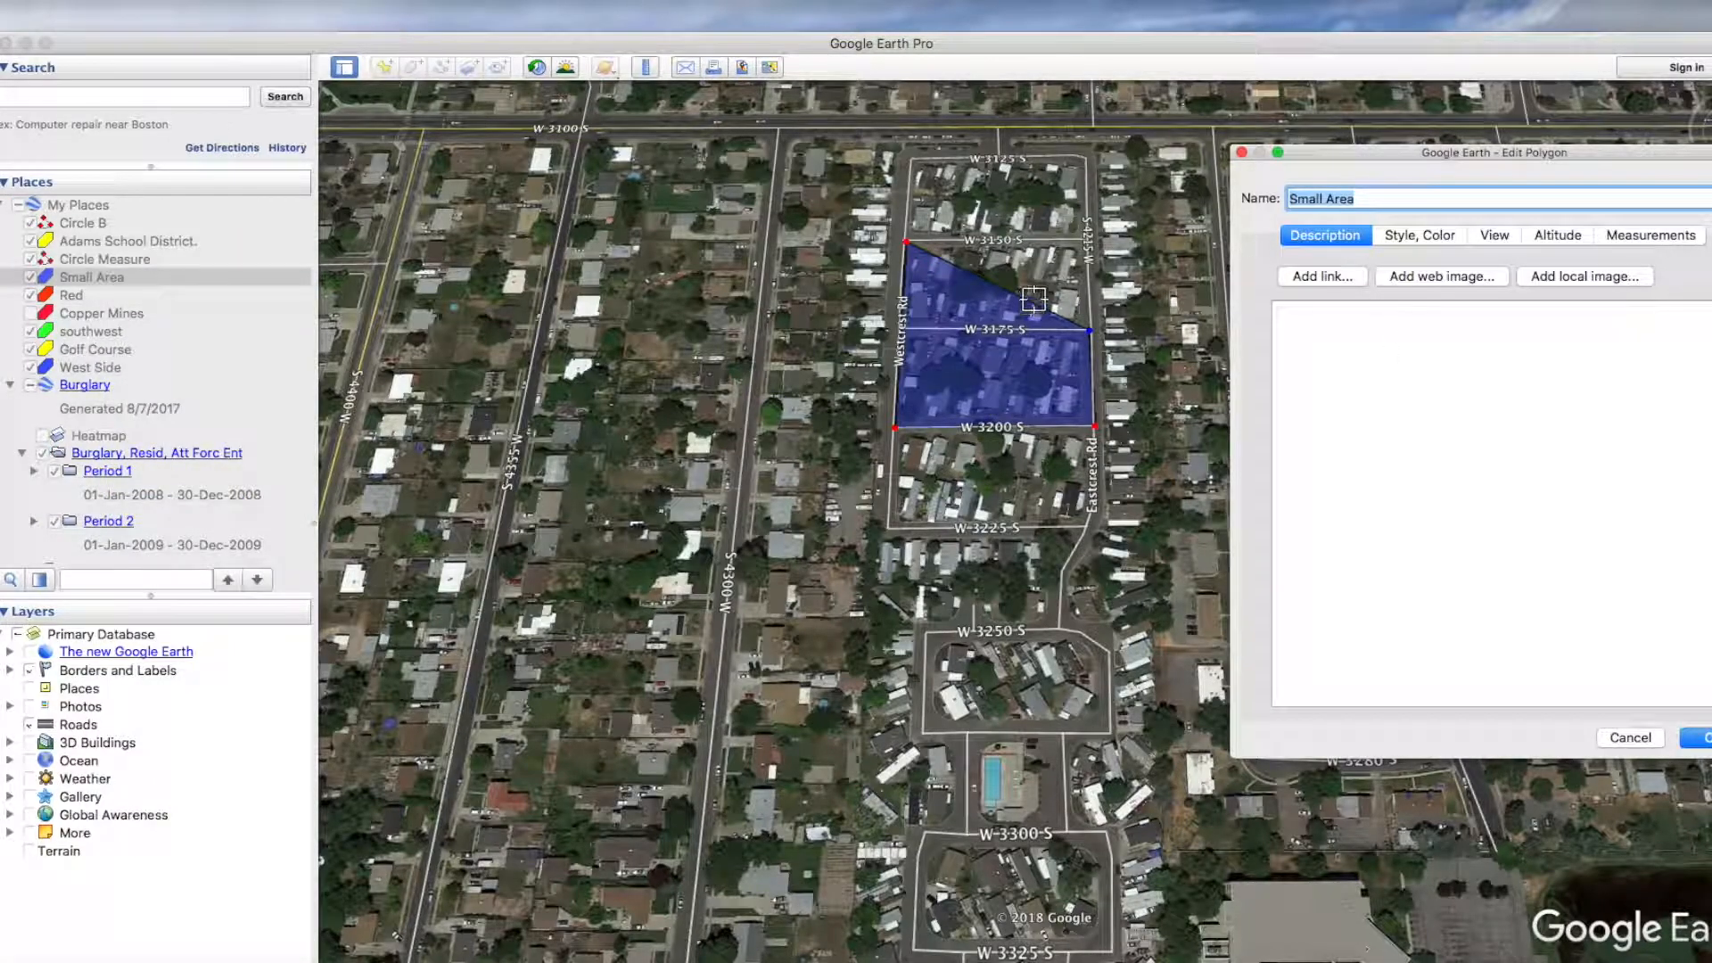
{"action": "left_click_drag", "start_coordinate": [1092, 337], "coordinate": [1090, 198]}
{"action": "left_click", "coordinate": [1008, 284]}
{"action": "left_click", "coordinate": [1011, 367]}
{"action": "left_click", "coordinate": [1058, 351]}
{"action": "left_click", "coordinate": [1068, 301]}
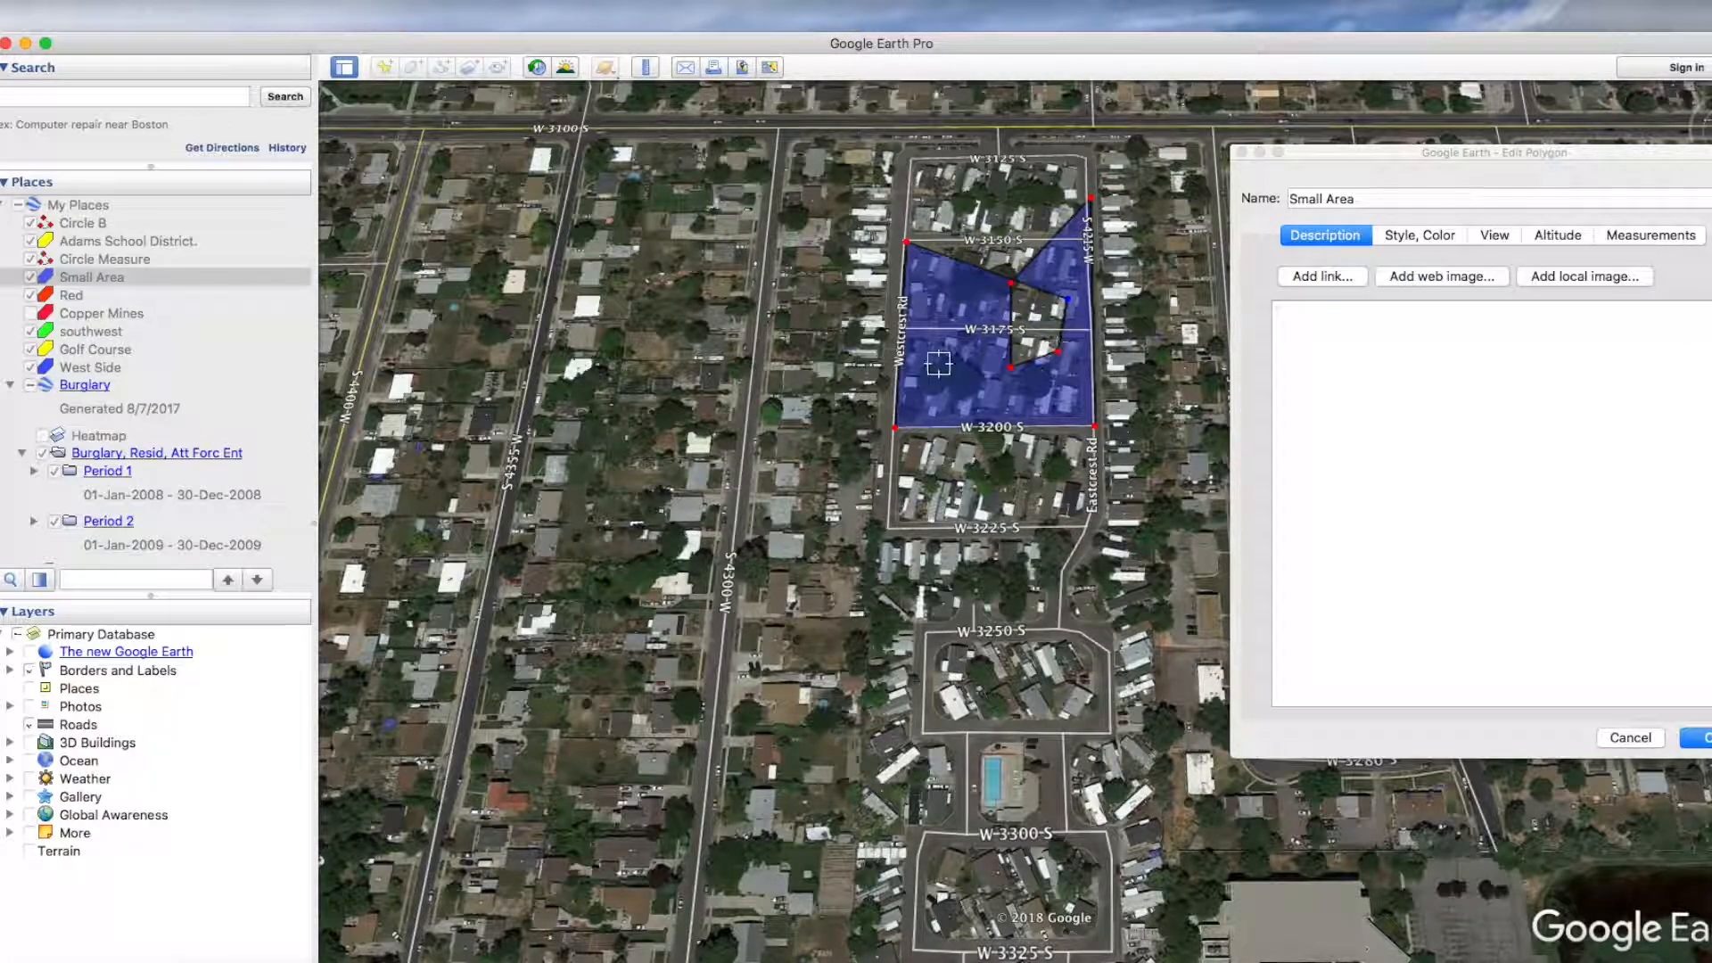
{"action": "left_click", "coordinate": [952, 337]}
{"action": "left_click", "coordinate": [987, 358]}
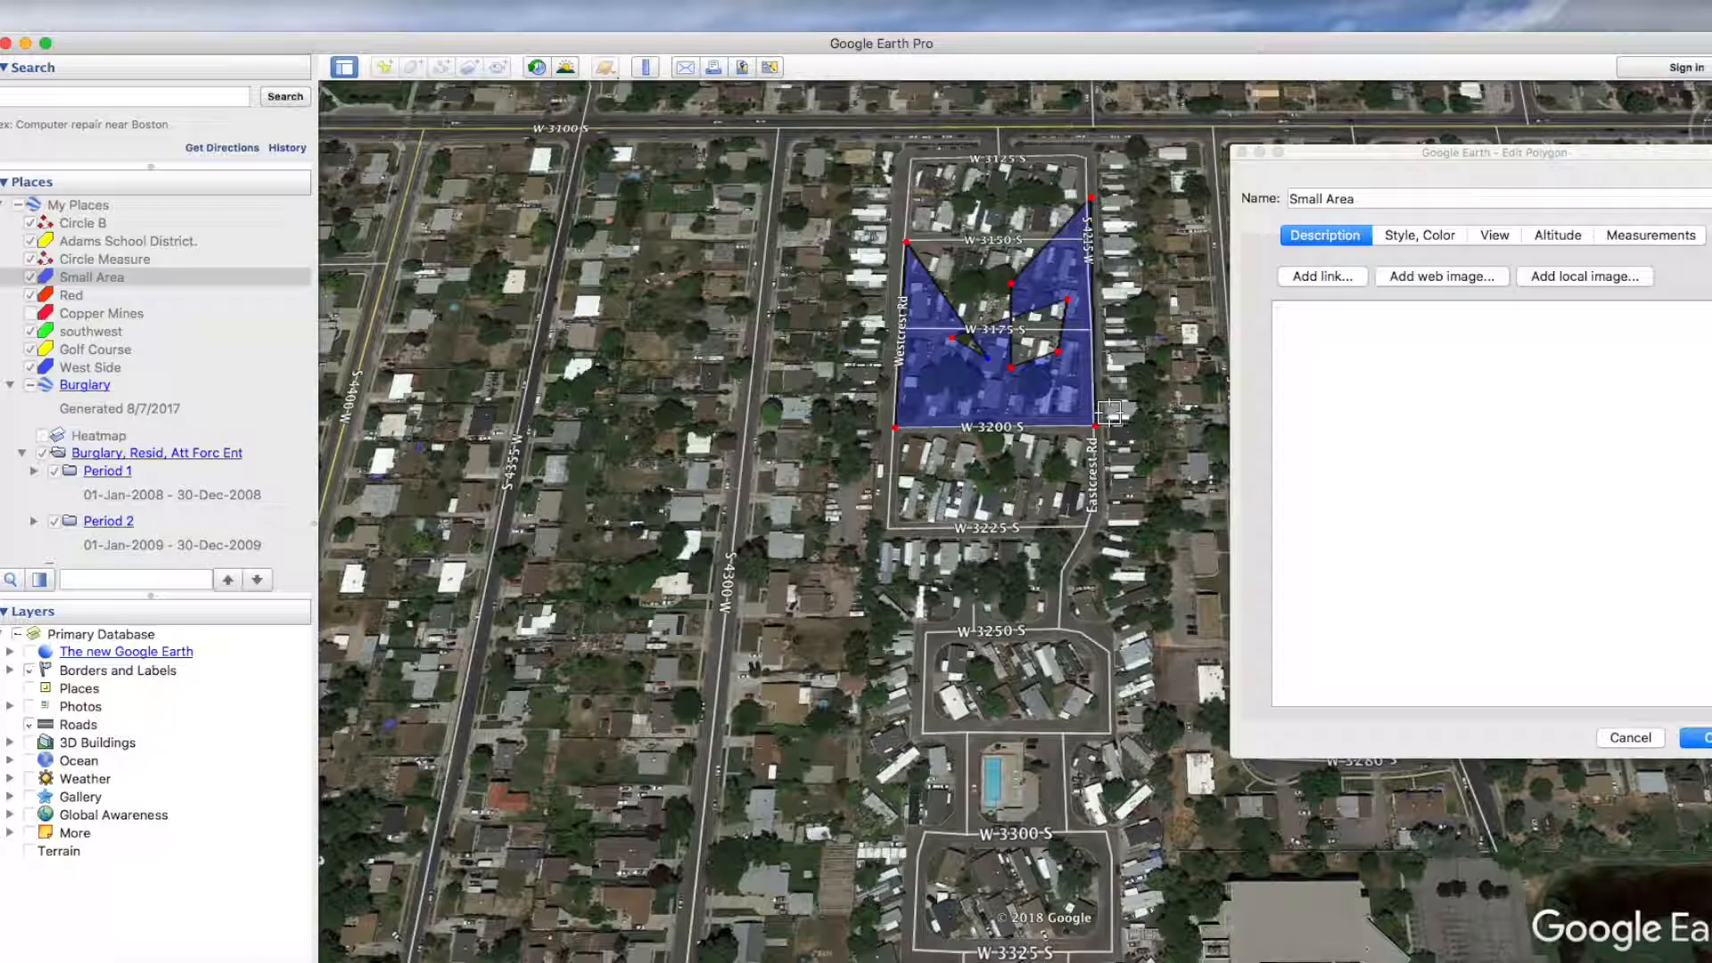
{"action": "left_click", "coordinate": [1652, 740]}
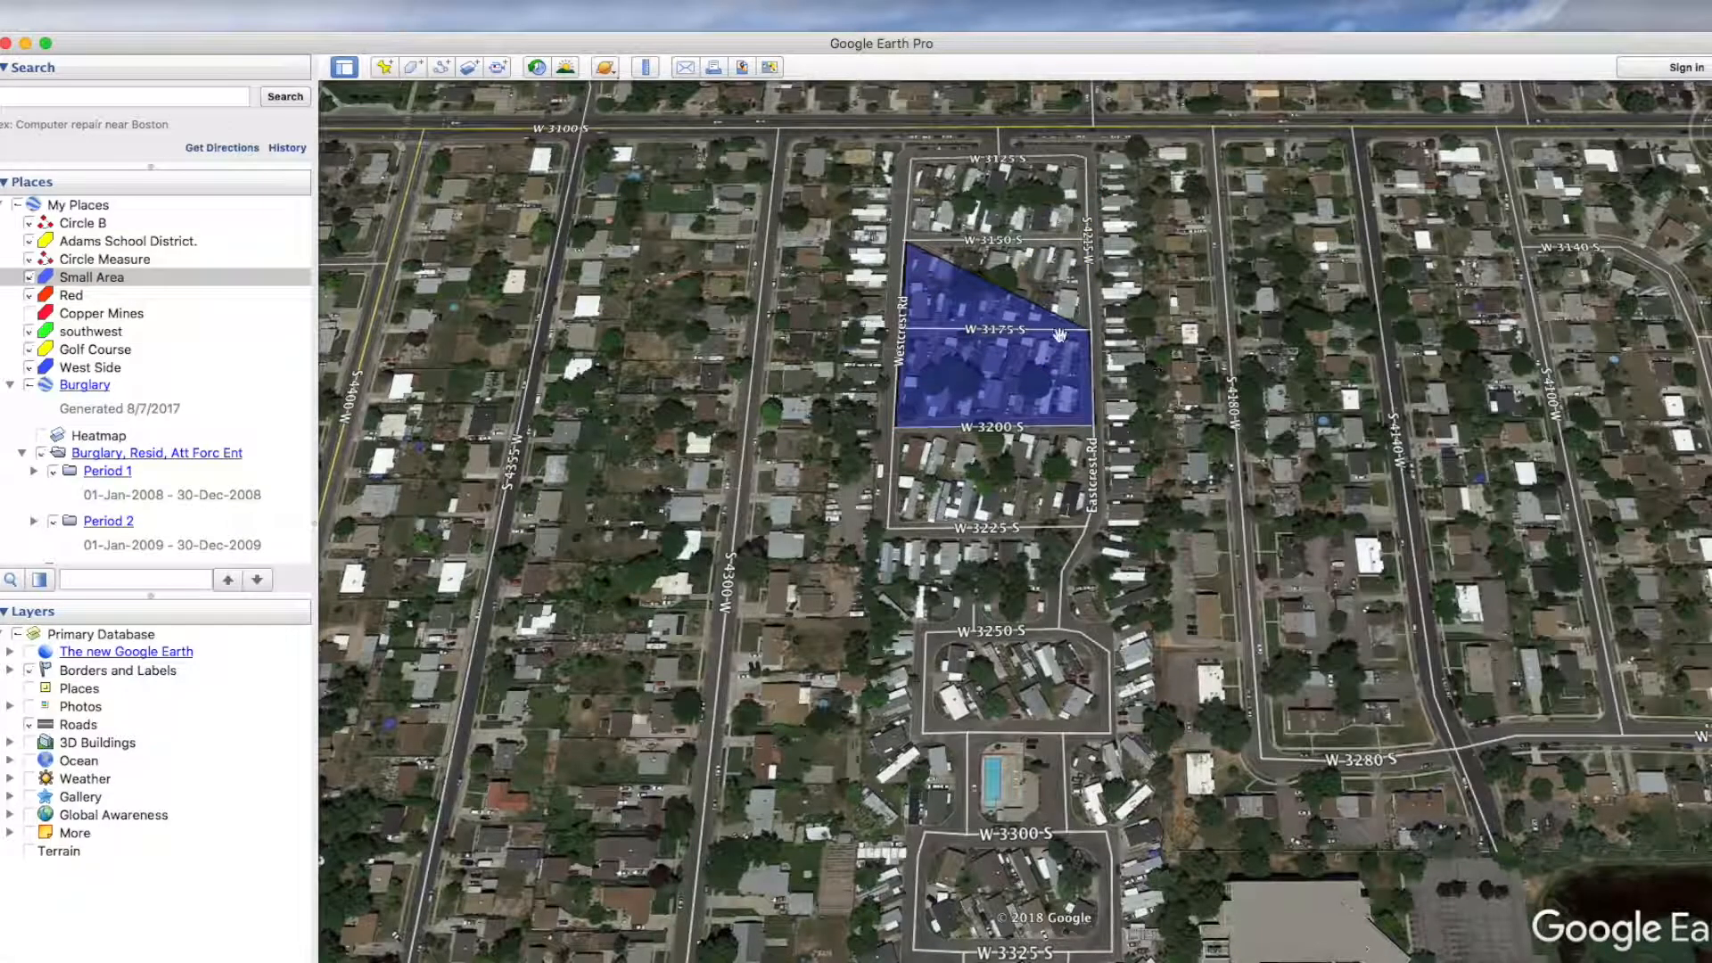
{"action": "right_click", "coordinate": [105, 278]}
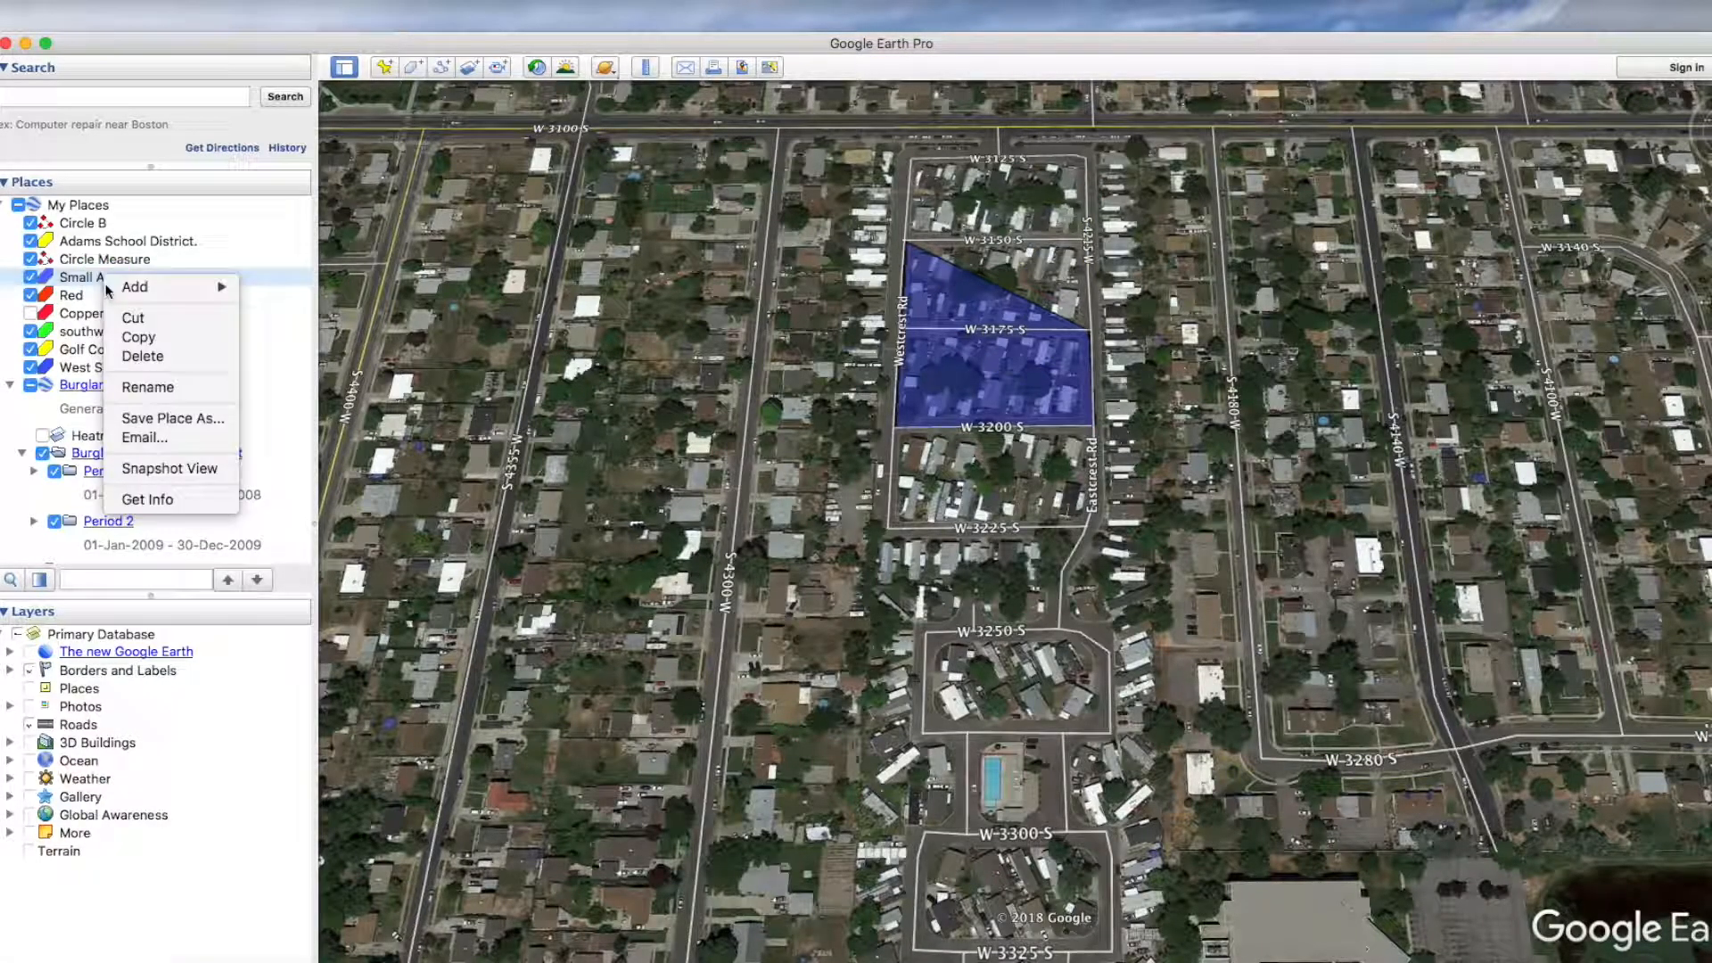
{"action": "left_click", "coordinate": [134, 501]}
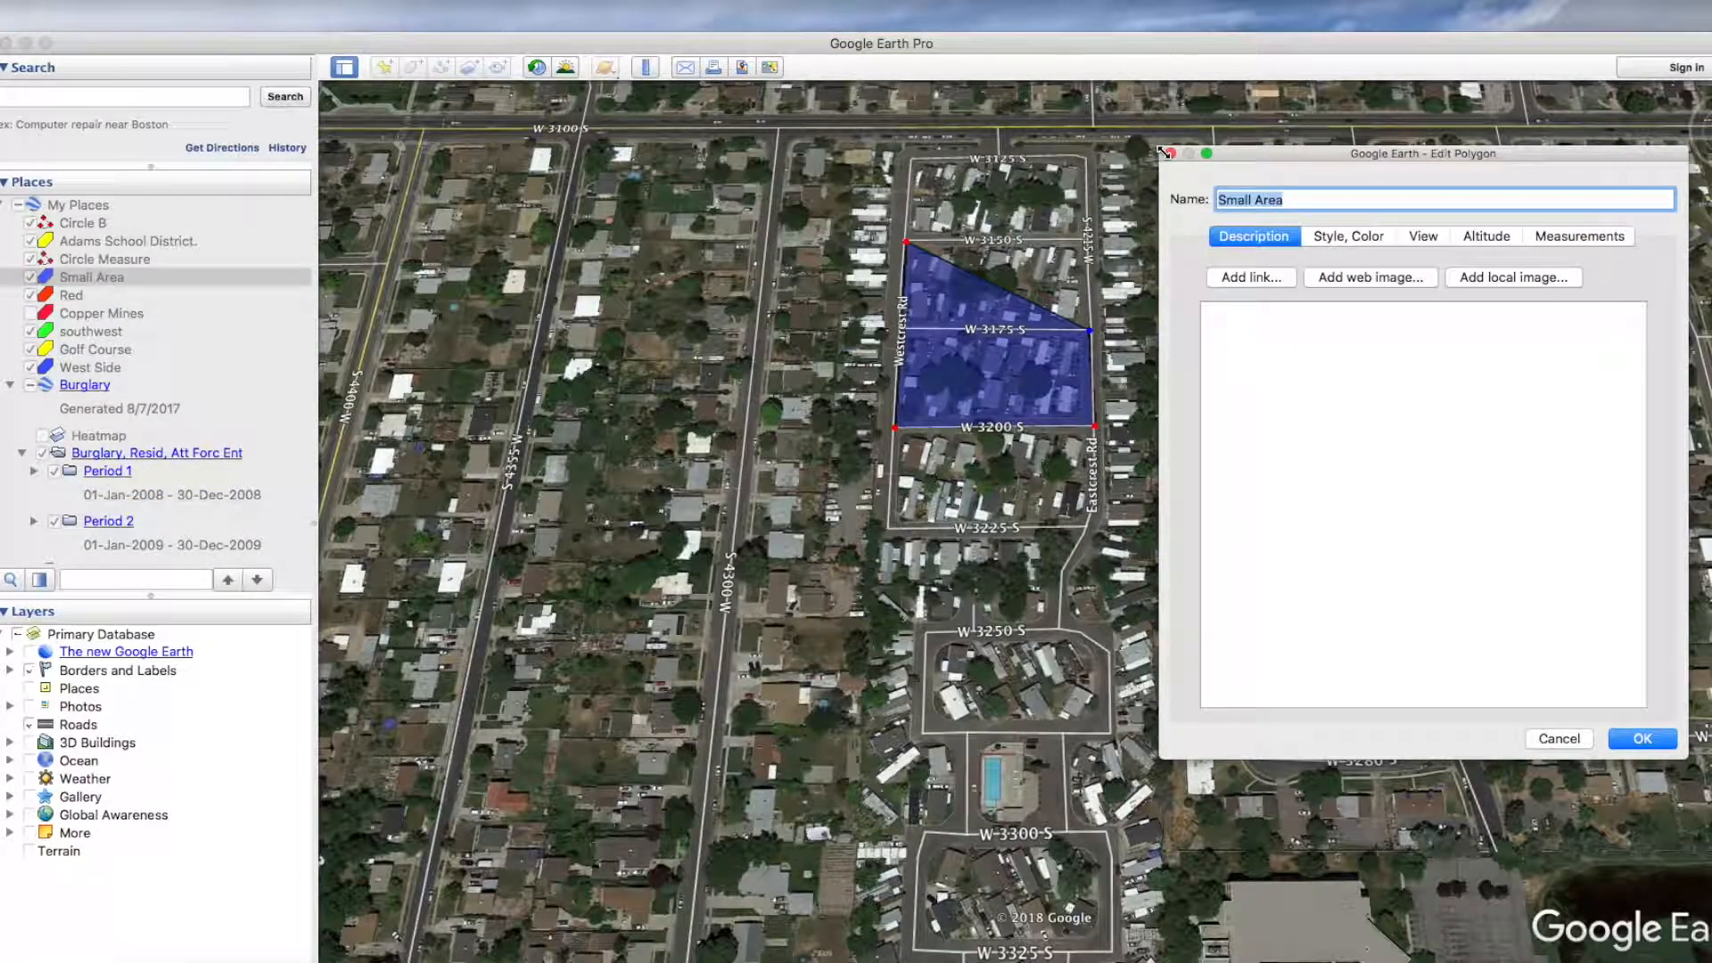
{"action": "left_click", "coordinate": [1171, 154]}
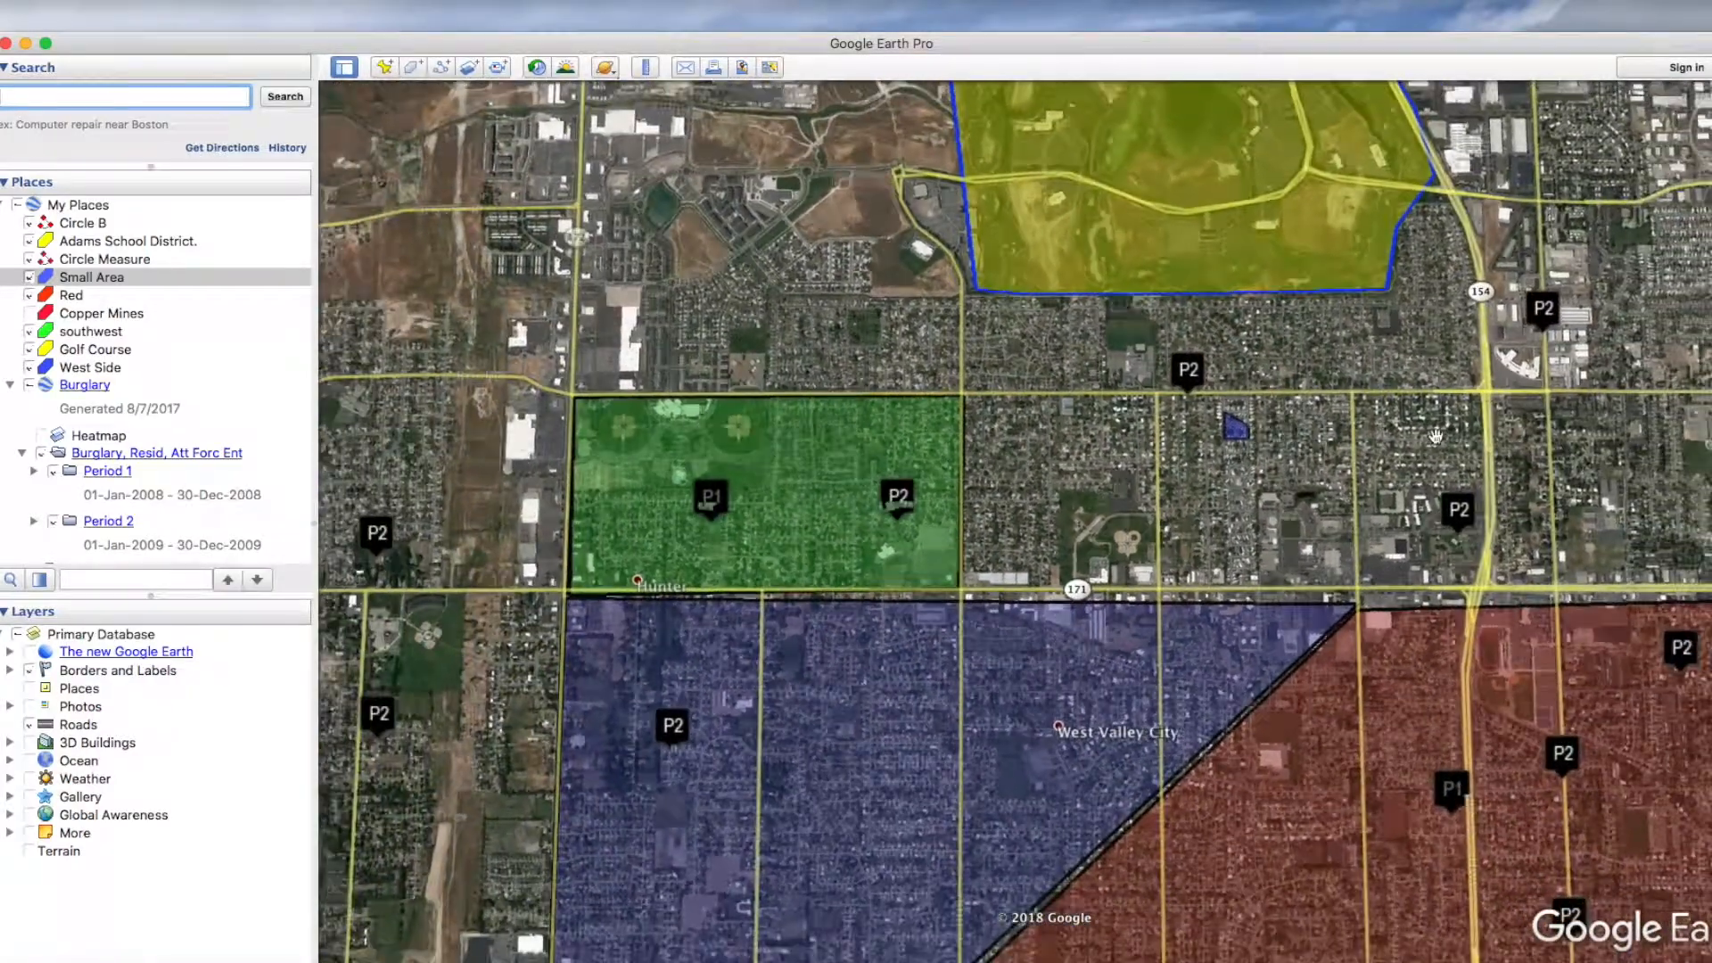
Step: Hide the Circle Measure path on the map of the wider West Valley City area
{"action": "left_click_drag", "start_coordinate": [1436, 436], "coordinate": [1259, 233]}
{"action": "scroll", "coordinate": [1415, 574], "scroll_direction": "down", "scroll_amount": 3}
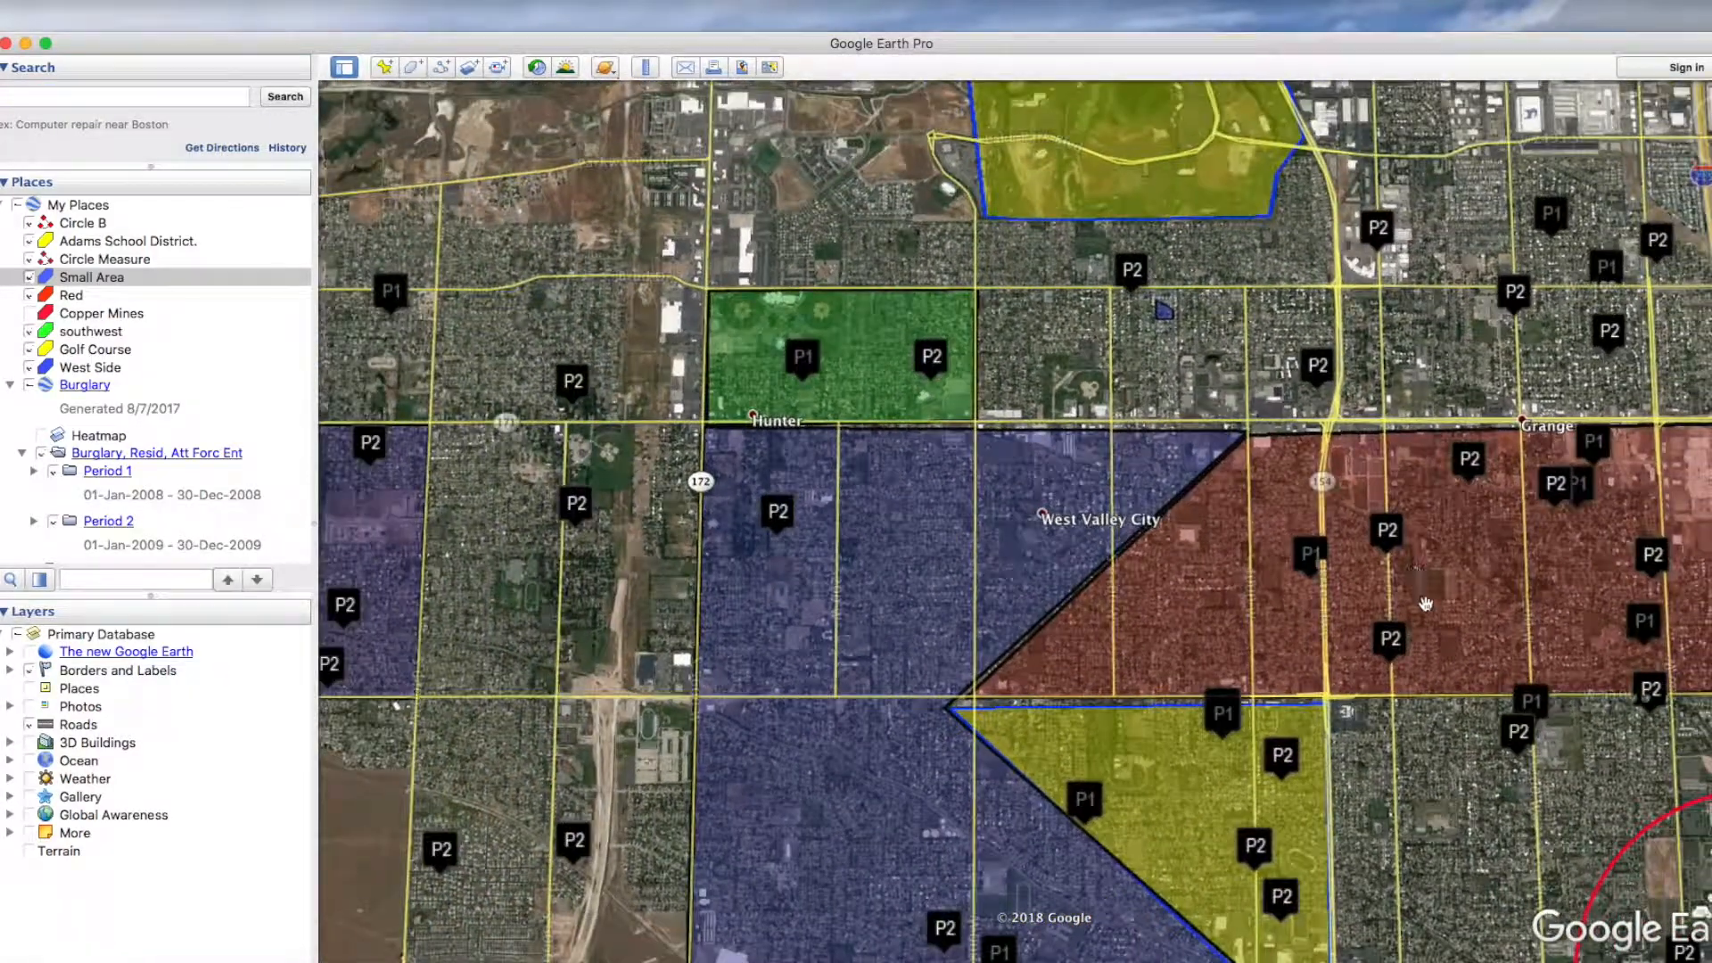
{"action": "scroll", "coordinate": [1426, 603], "scroll_direction": "down", "scroll_amount": 2}
{"action": "left_click_drag", "start_coordinate": [1358, 511], "coordinate": [876, 634]}
{"action": "scroll", "coordinate": [892, 660], "scroll_direction": "down", "scroll_amount": 2}
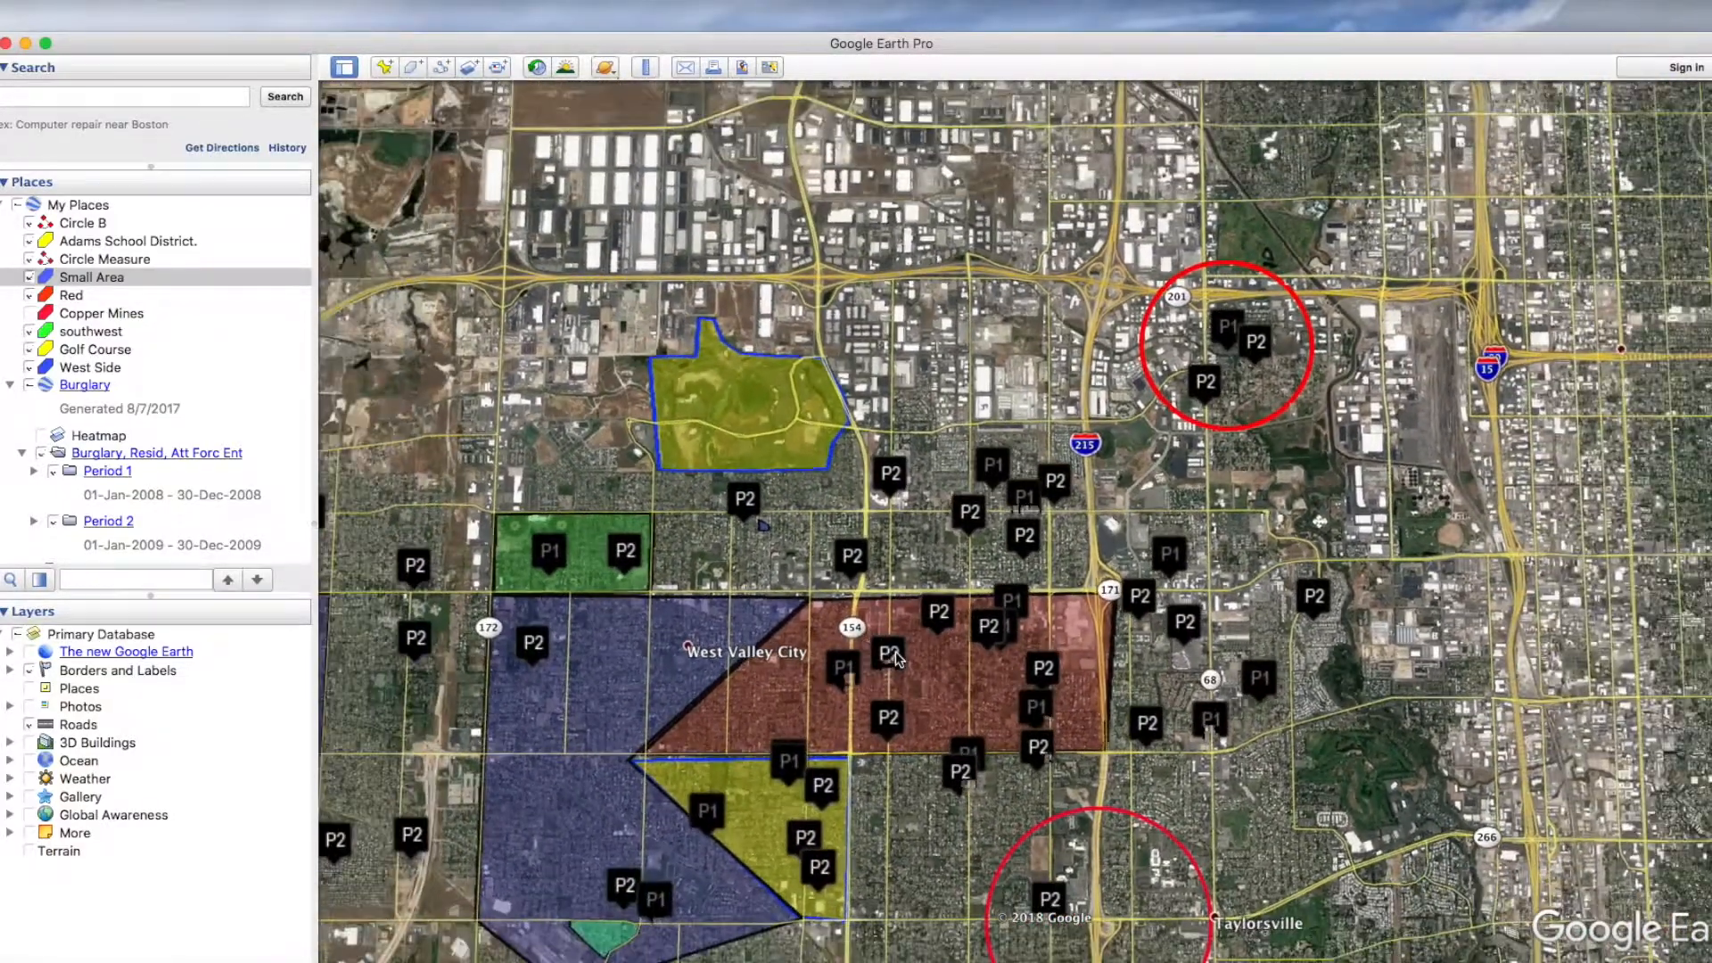
{"action": "left_click_drag", "start_coordinate": [1311, 395], "coordinate": [1276, 485]}
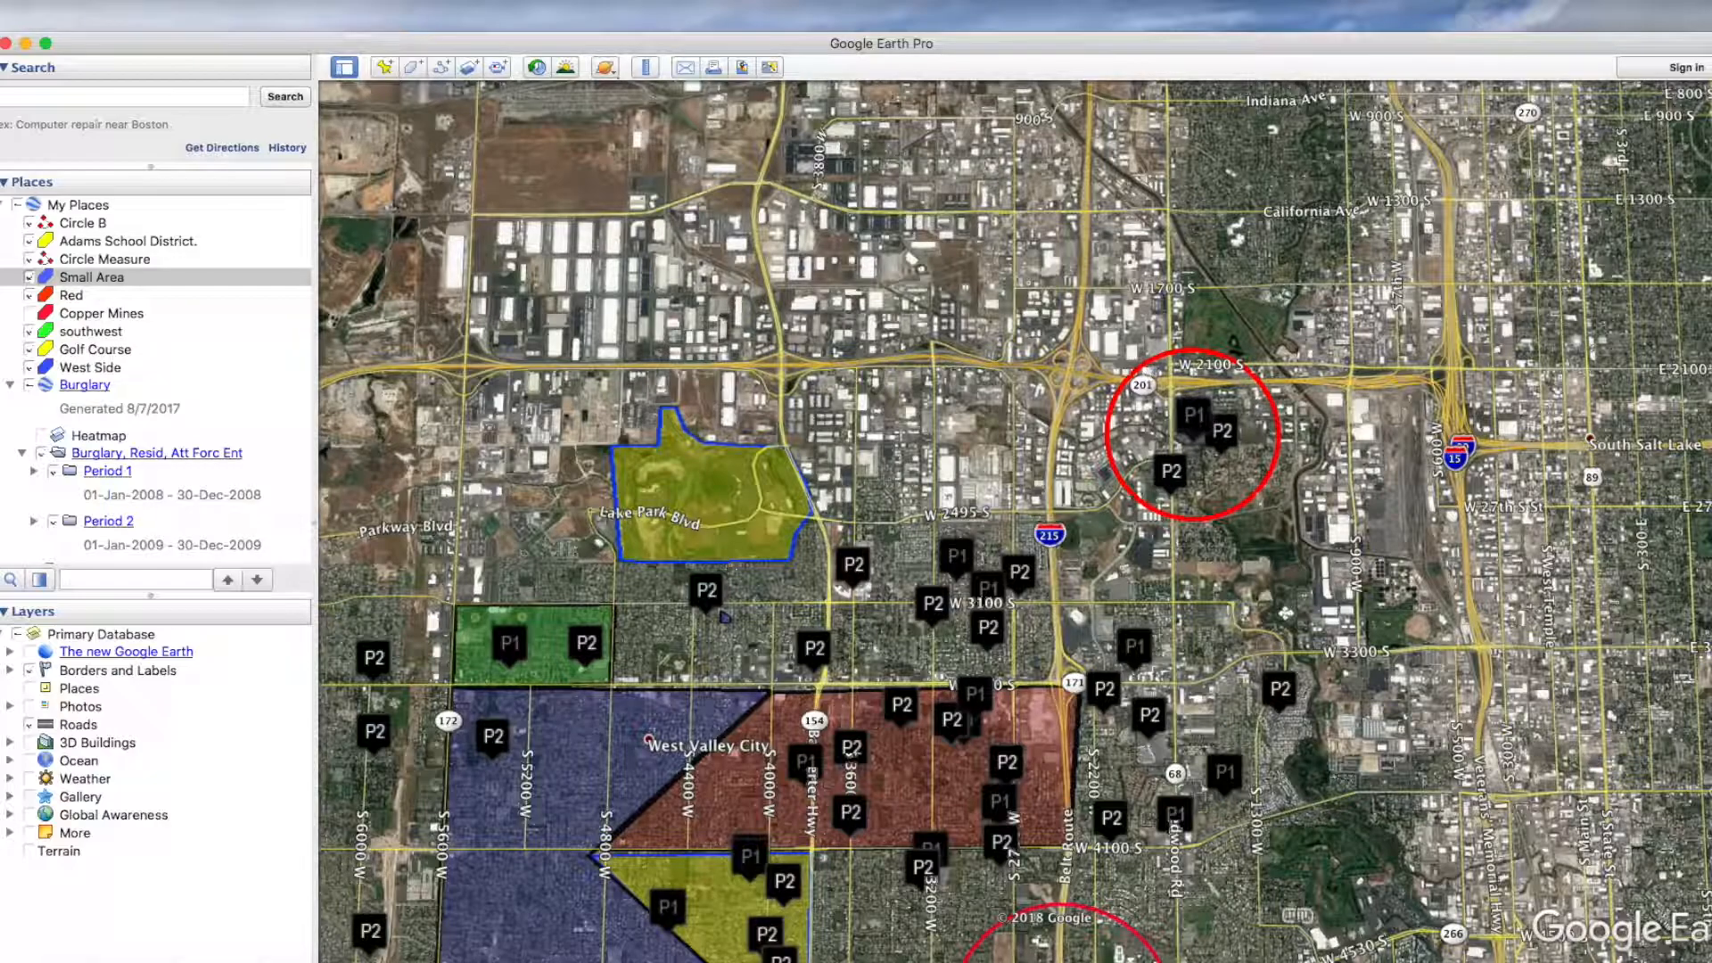
{"action": "left_click", "coordinate": [71, 261]}
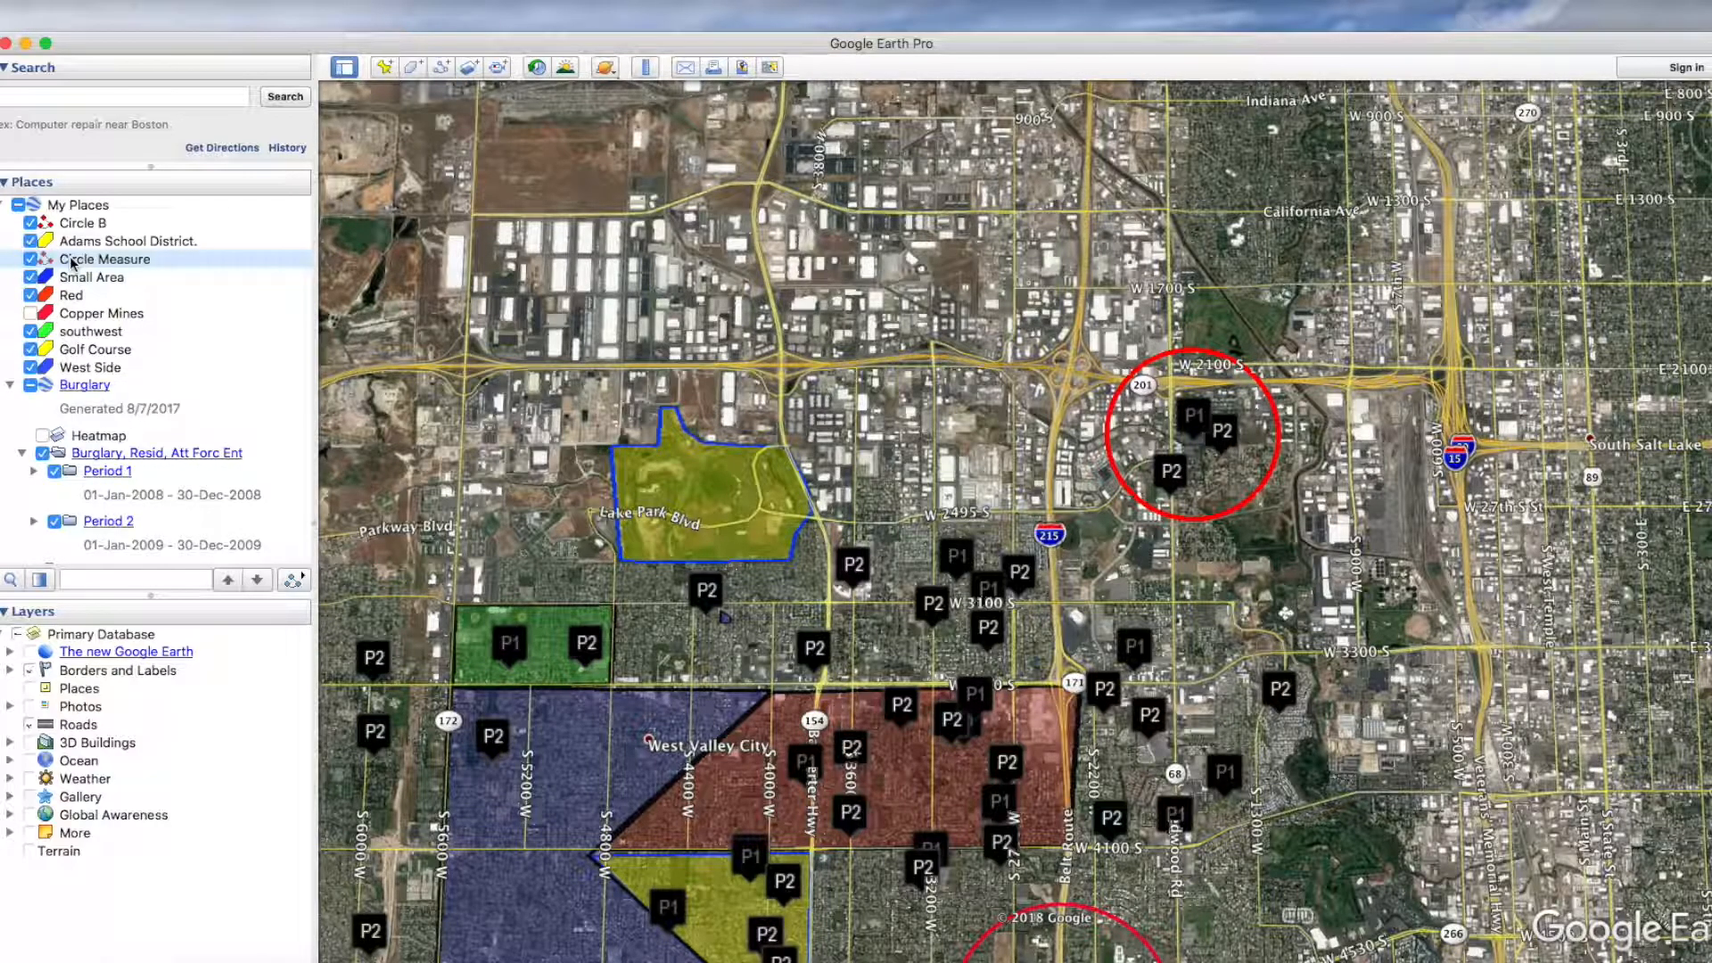
{"action": "left_click", "coordinate": [29, 259]}
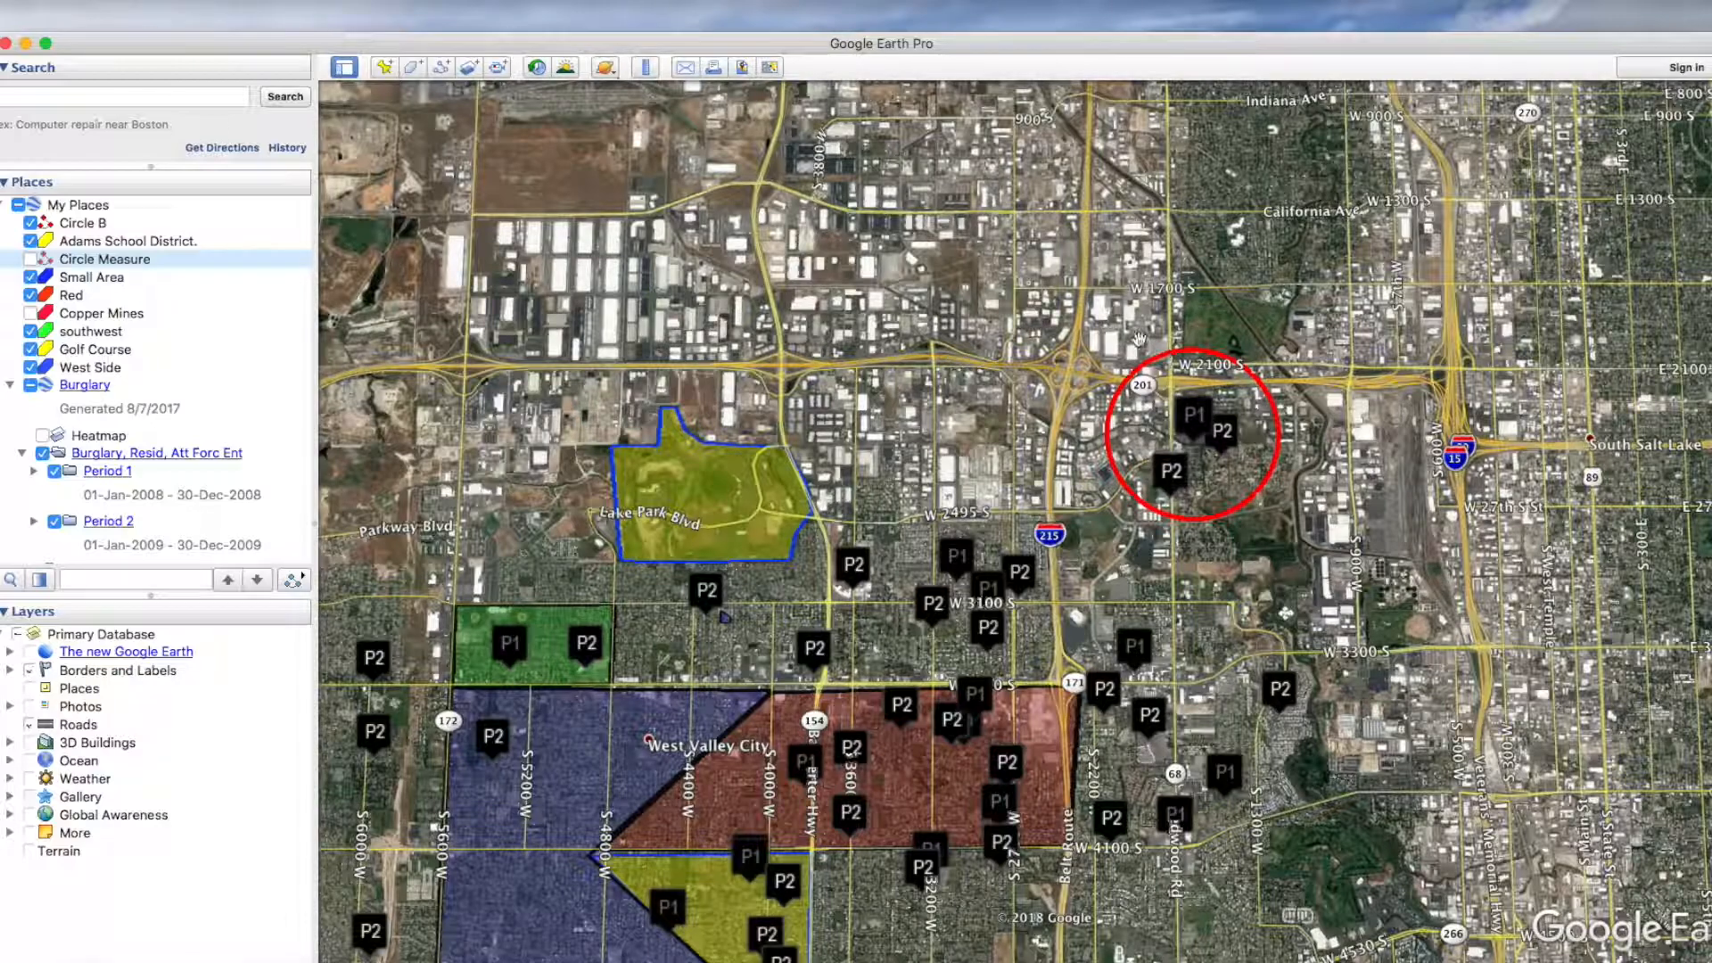
Step: Open the Circle B path's properties clear of the circle and review its length, altitude, view, line style and description settings
{"action": "left_click", "coordinate": [88, 223]}
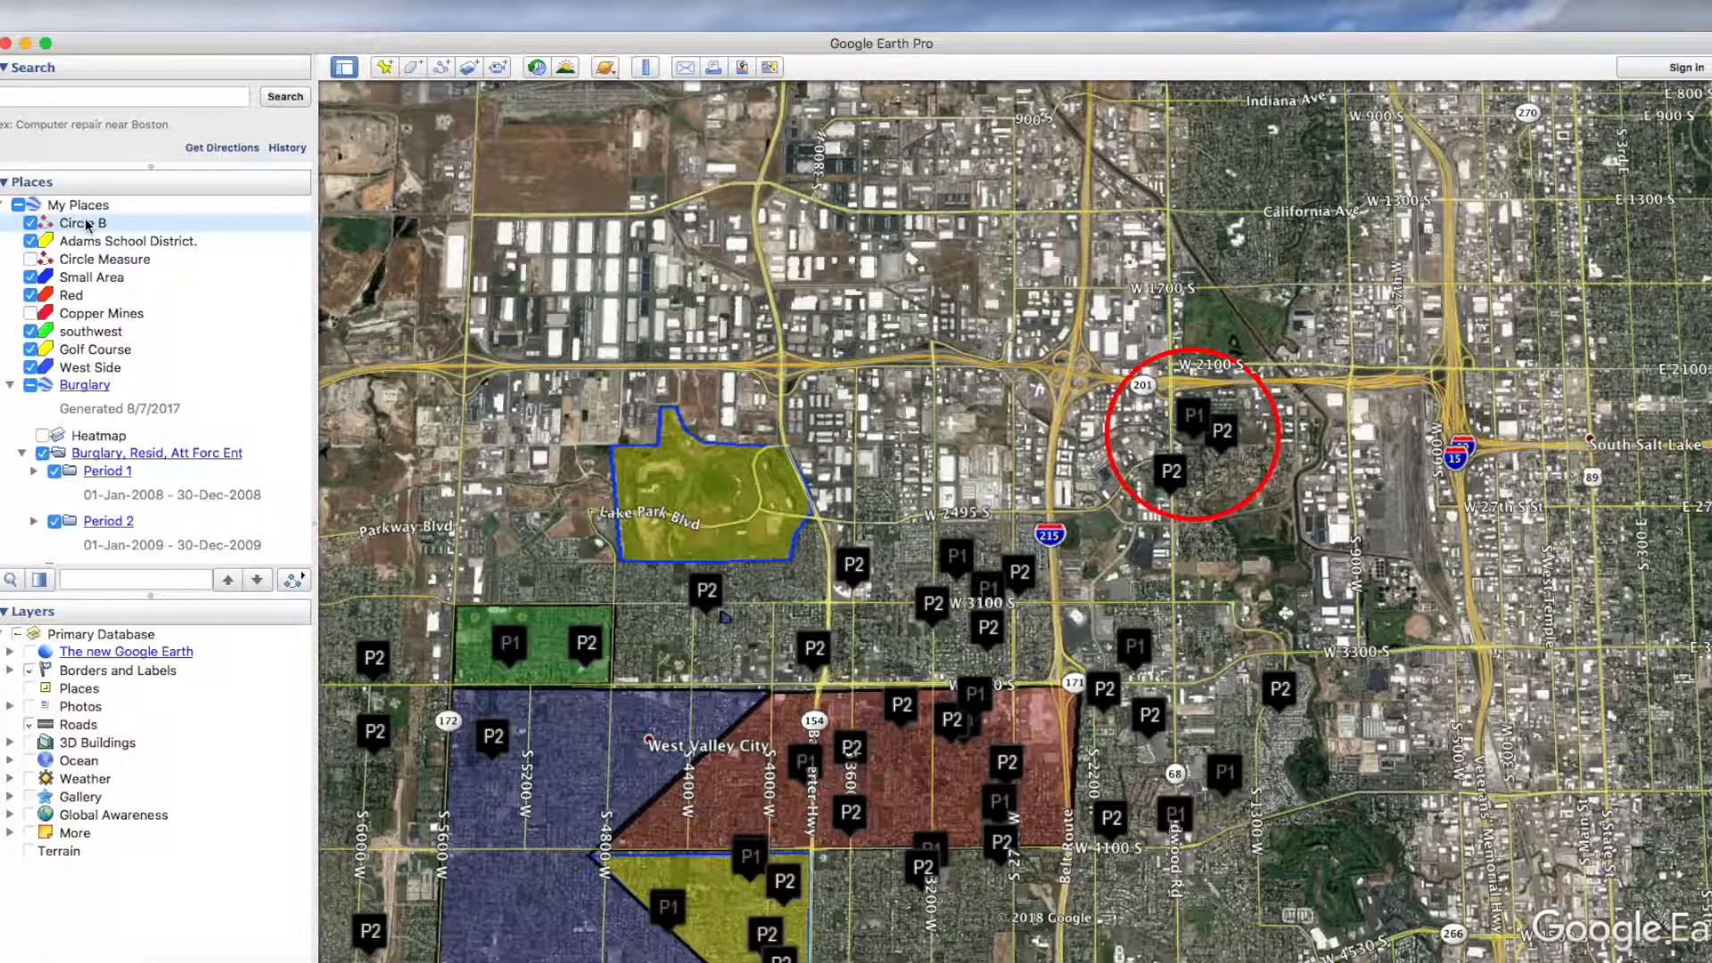
{"action": "right_click", "coordinate": [87, 223]}
{"action": "left_click", "coordinate": [150, 479]}
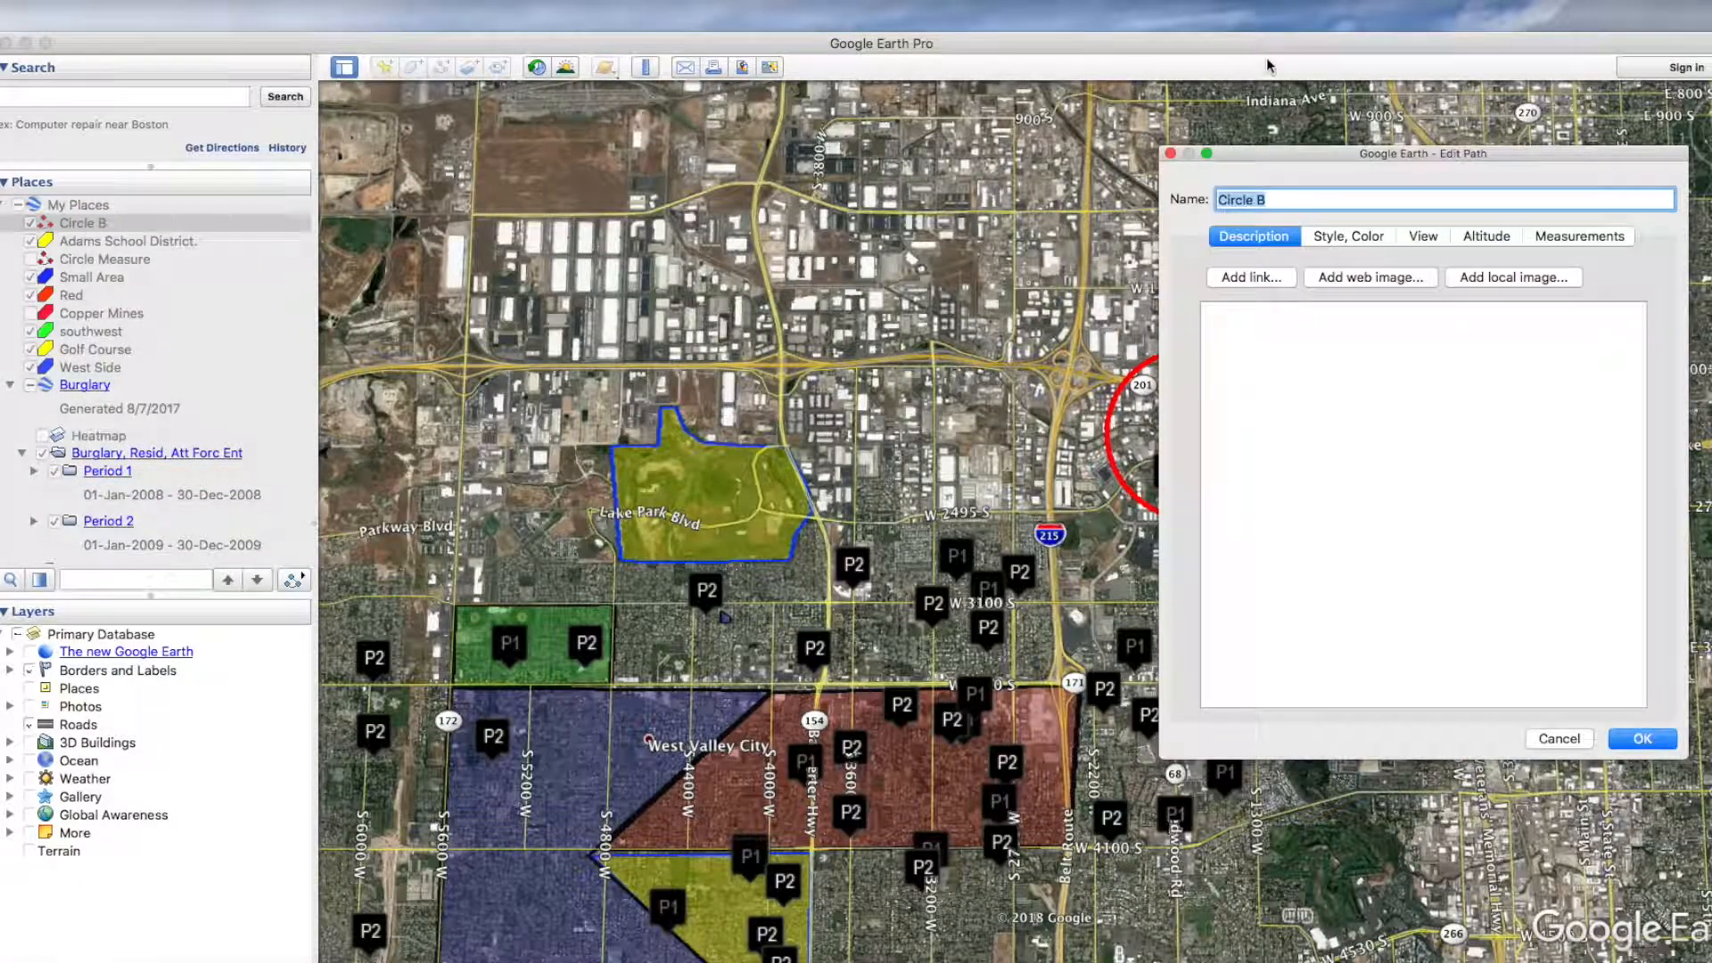
{"action": "left_click_drag", "start_coordinate": [1254, 141], "coordinate": [552, 83]}
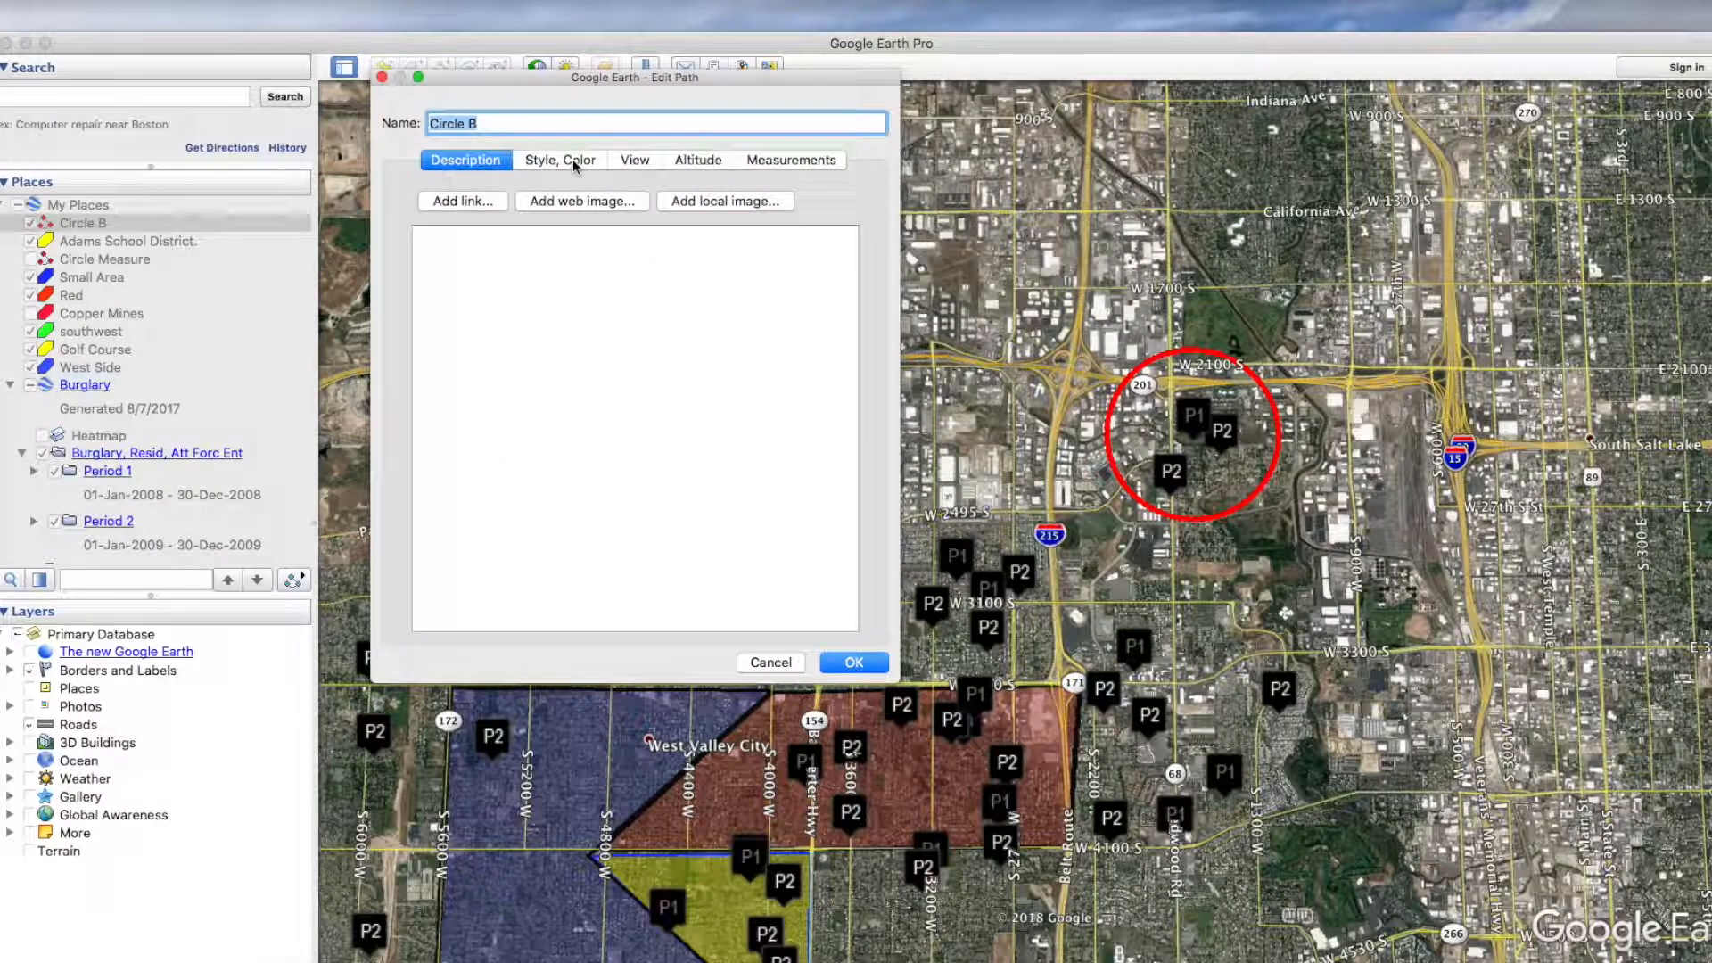
{"action": "left_click", "coordinate": [791, 160]}
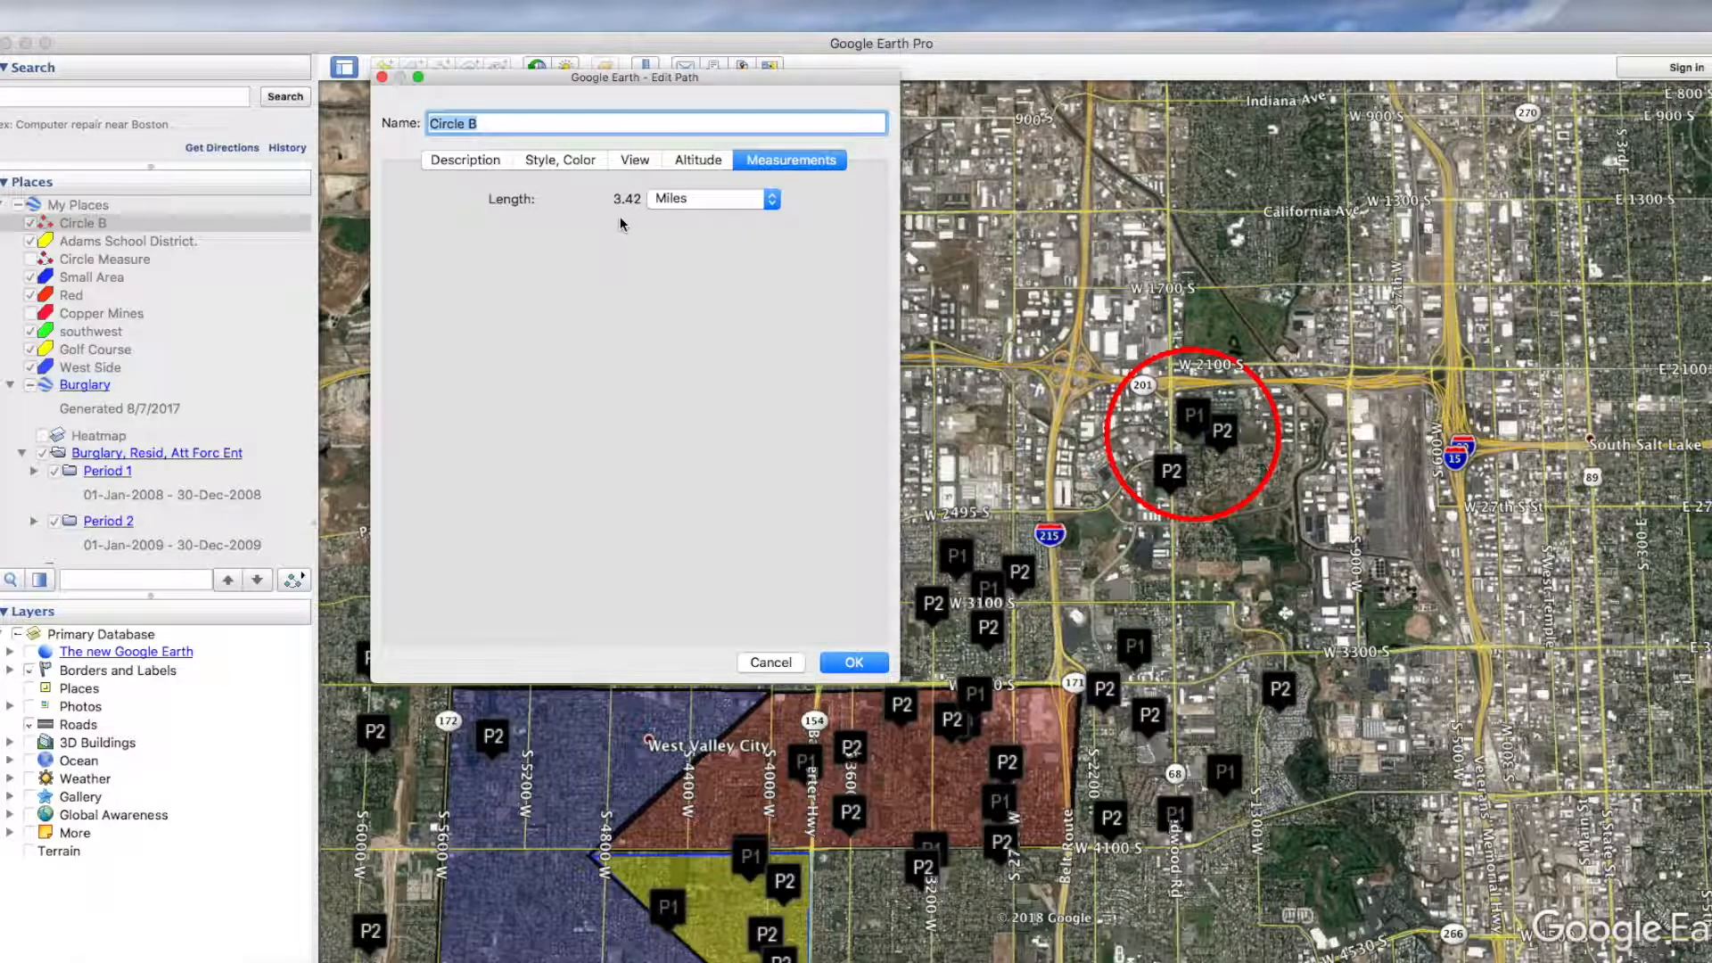
{"action": "left_click", "coordinate": [693, 164]}
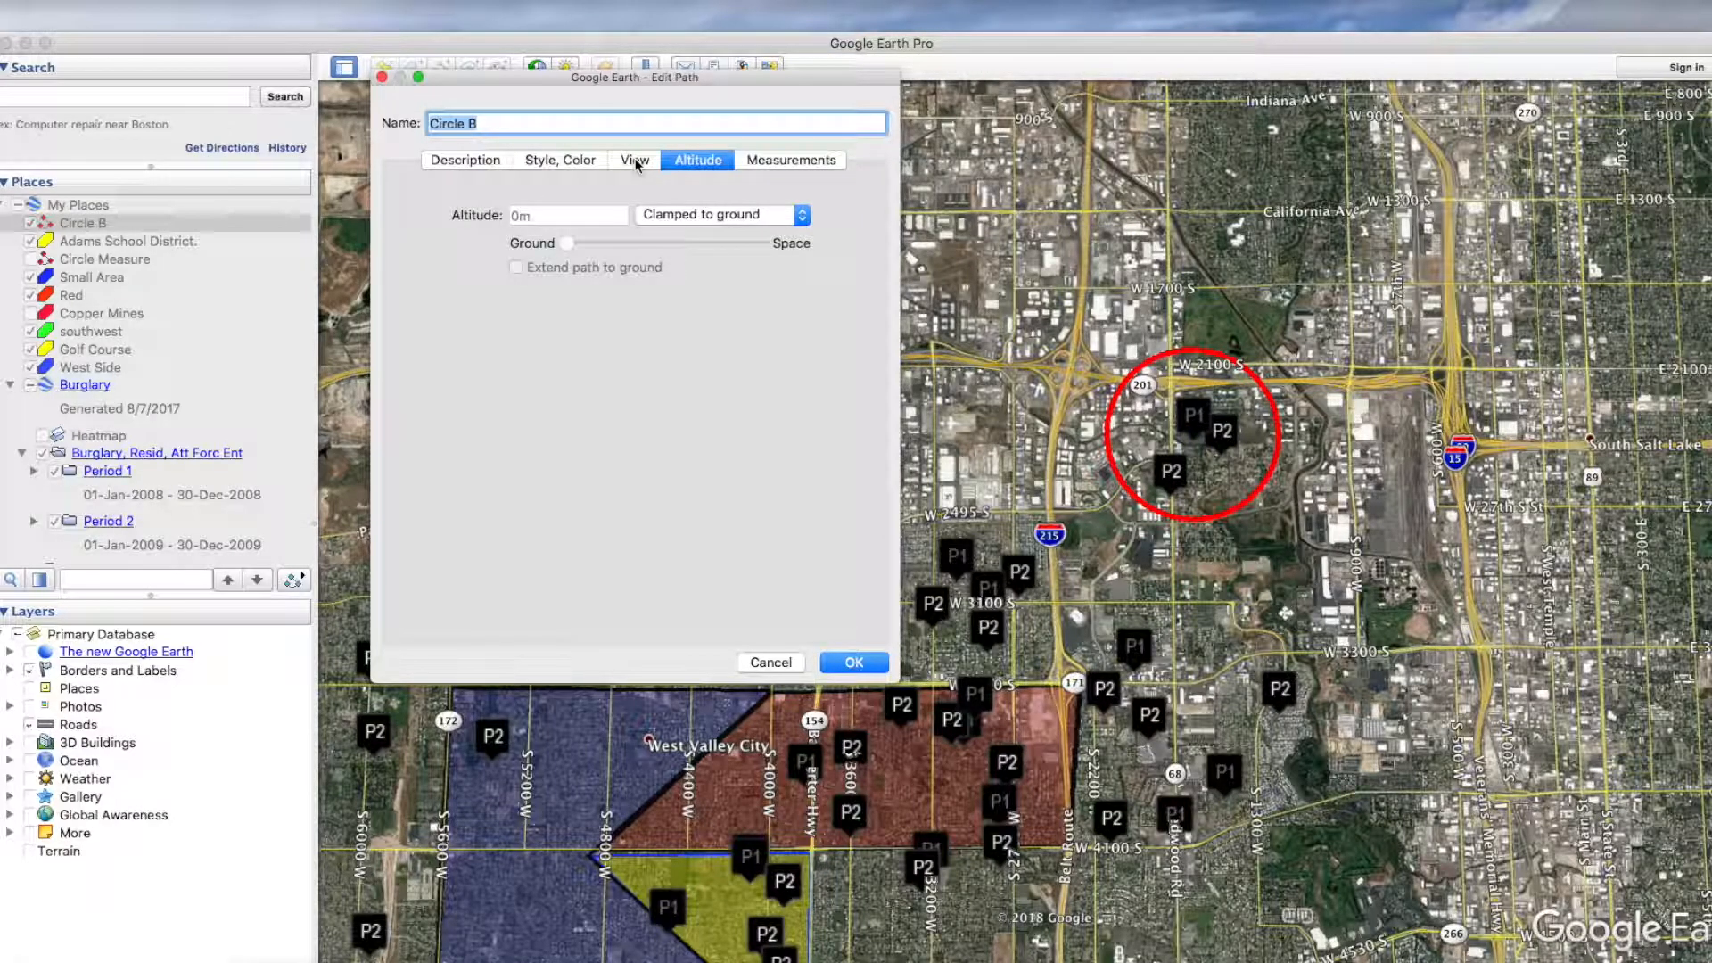
{"action": "left_click", "coordinate": [637, 164]}
{"action": "left_click", "coordinate": [560, 164]}
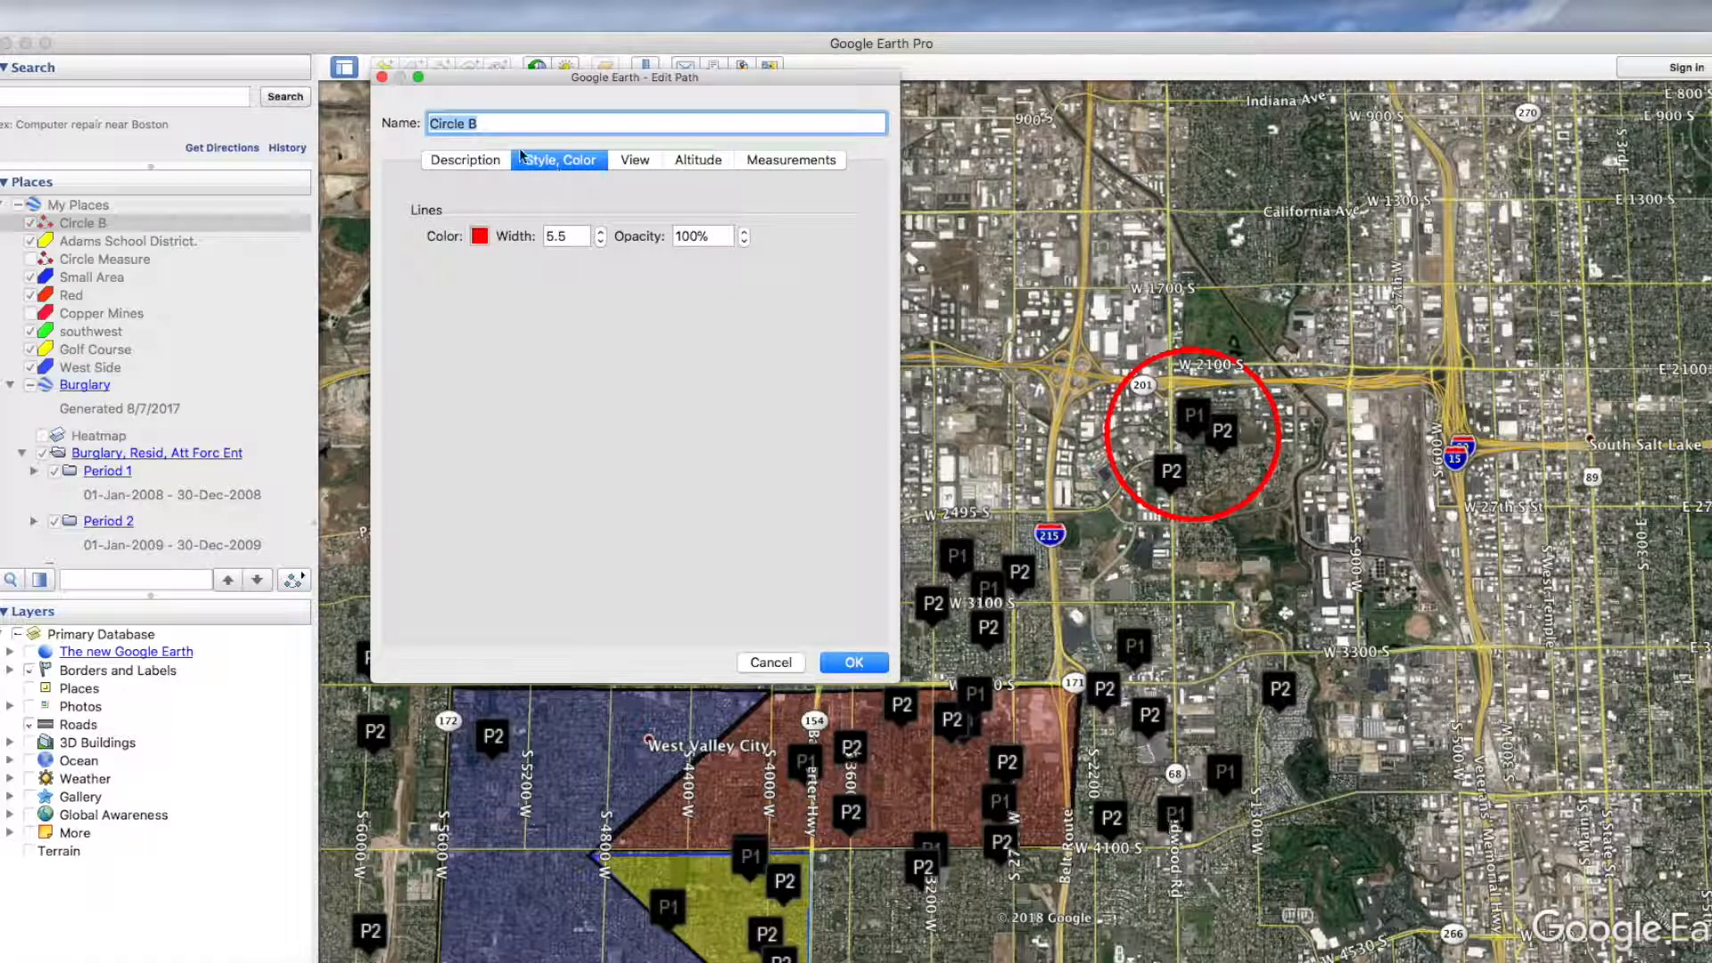
{"action": "left_click", "coordinate": [469, 162]}
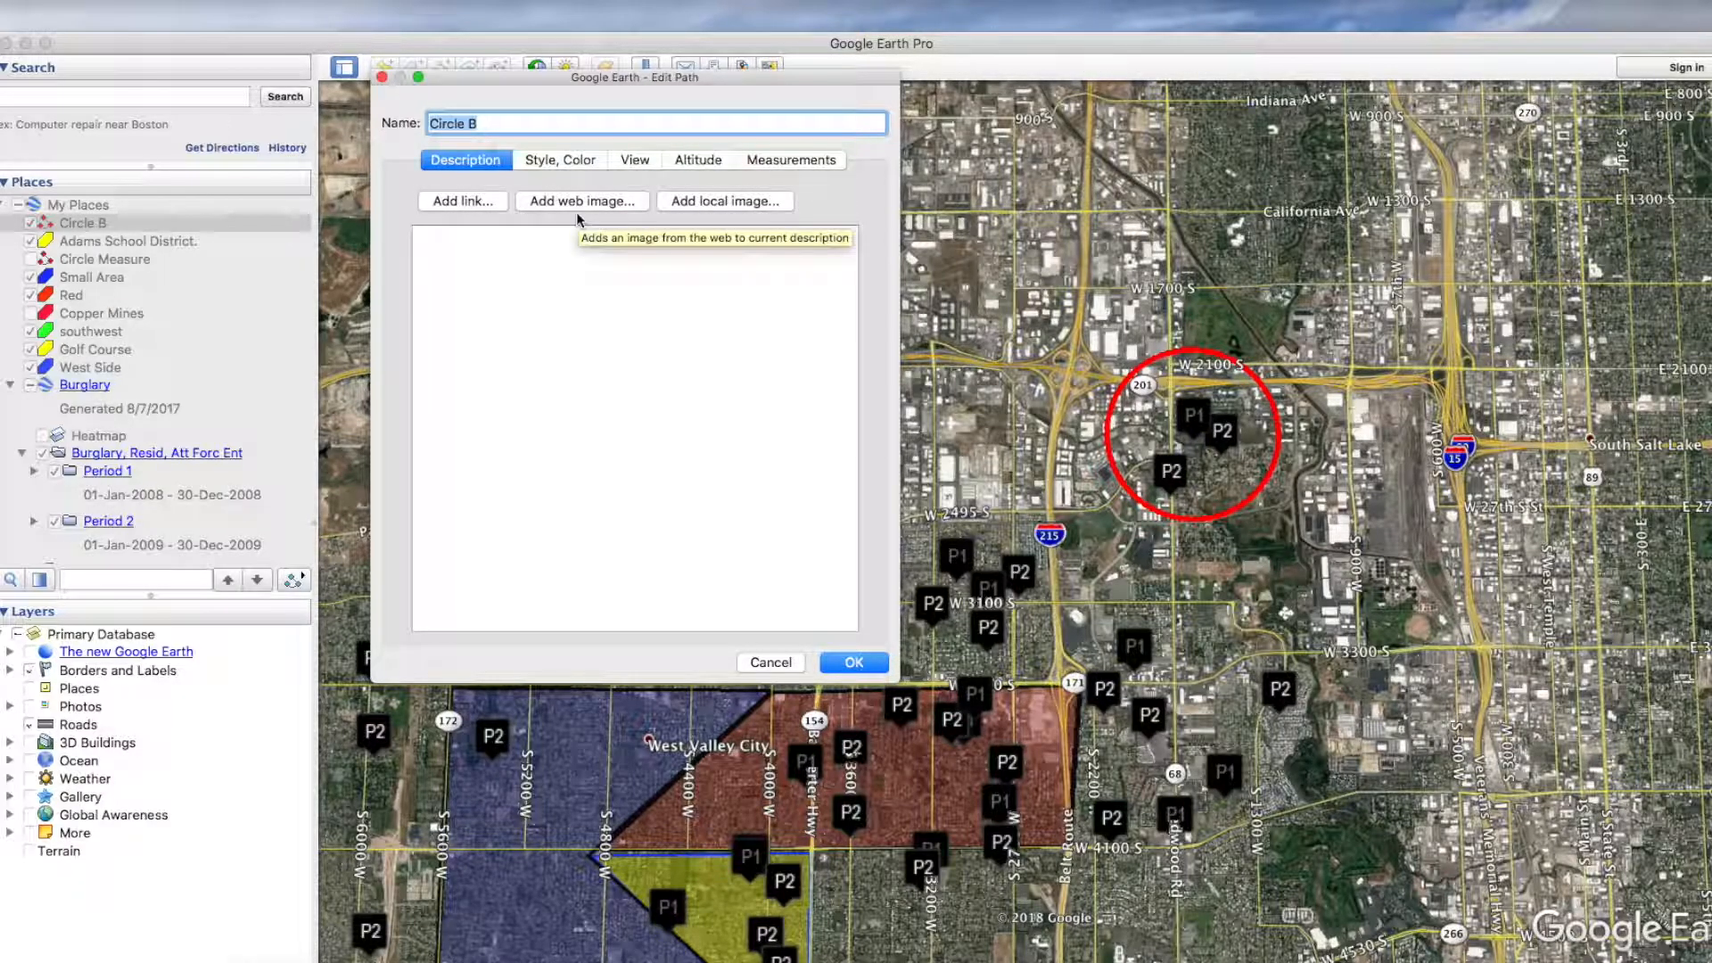
Step: Try pulling points on Circle B's western edge out toward Interstate 215, and discard the changes to the path
{"action": "left_click_drag", "start_coordinate": [543, 85], "coordinate": [537, 115]}
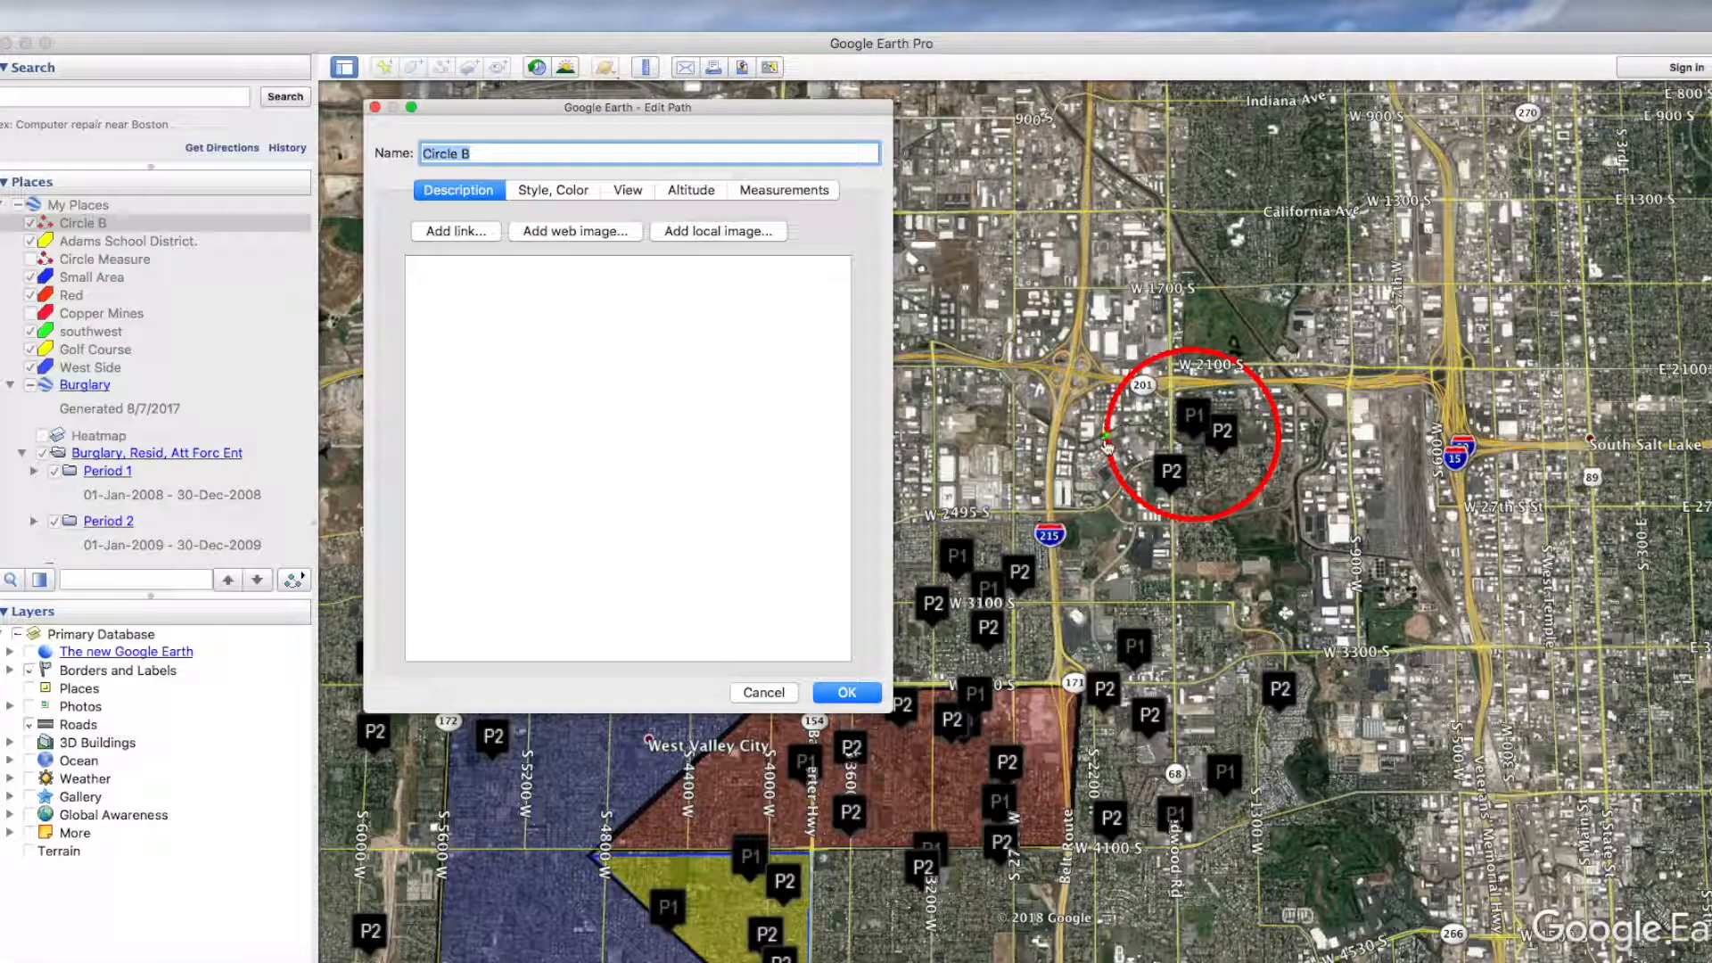
{"action": "left_click_drag", "start_coordinate": [1108, 433], "coordinate": [1106, 507]}
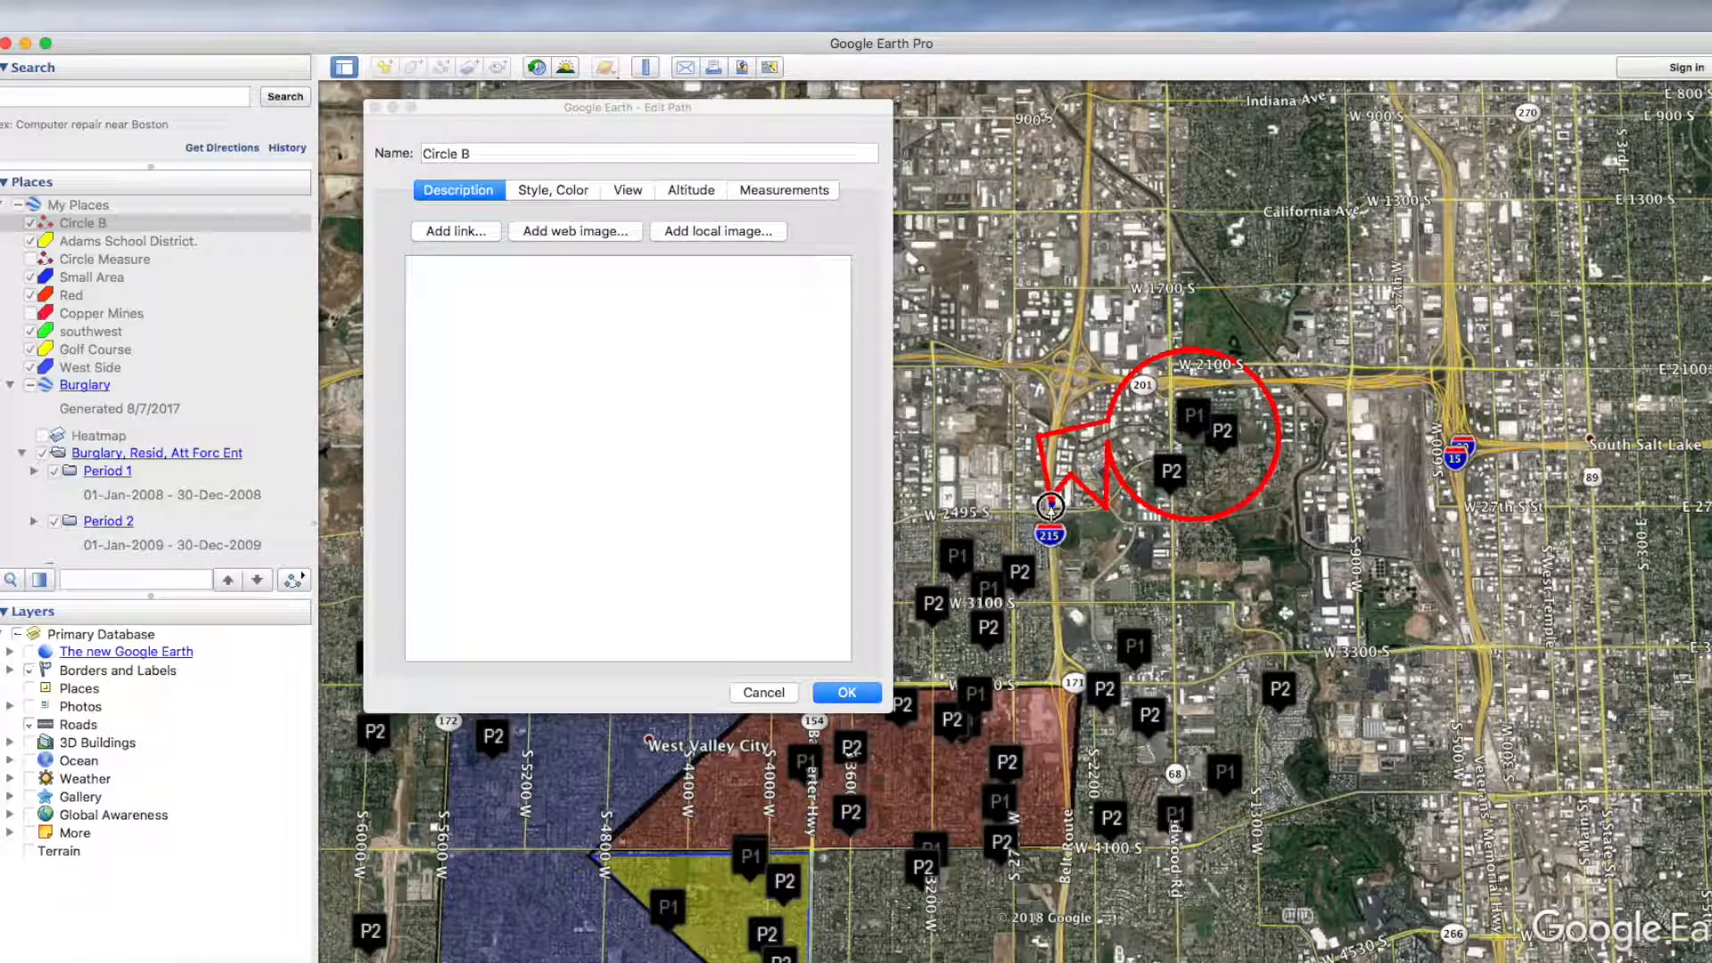
{"action": "mouse_move", "coordinate": [1075, 485]}
{"action": "left_mouse_down"}
{"action": "mouse_move", "coordinate": [1069, 516]}
{"action": "mouse_move", "coordinate": [1095, 526]}
{"action": "mouse_move", "coordinate": [1087, 508]}
{"action": "left_mouse_up"}
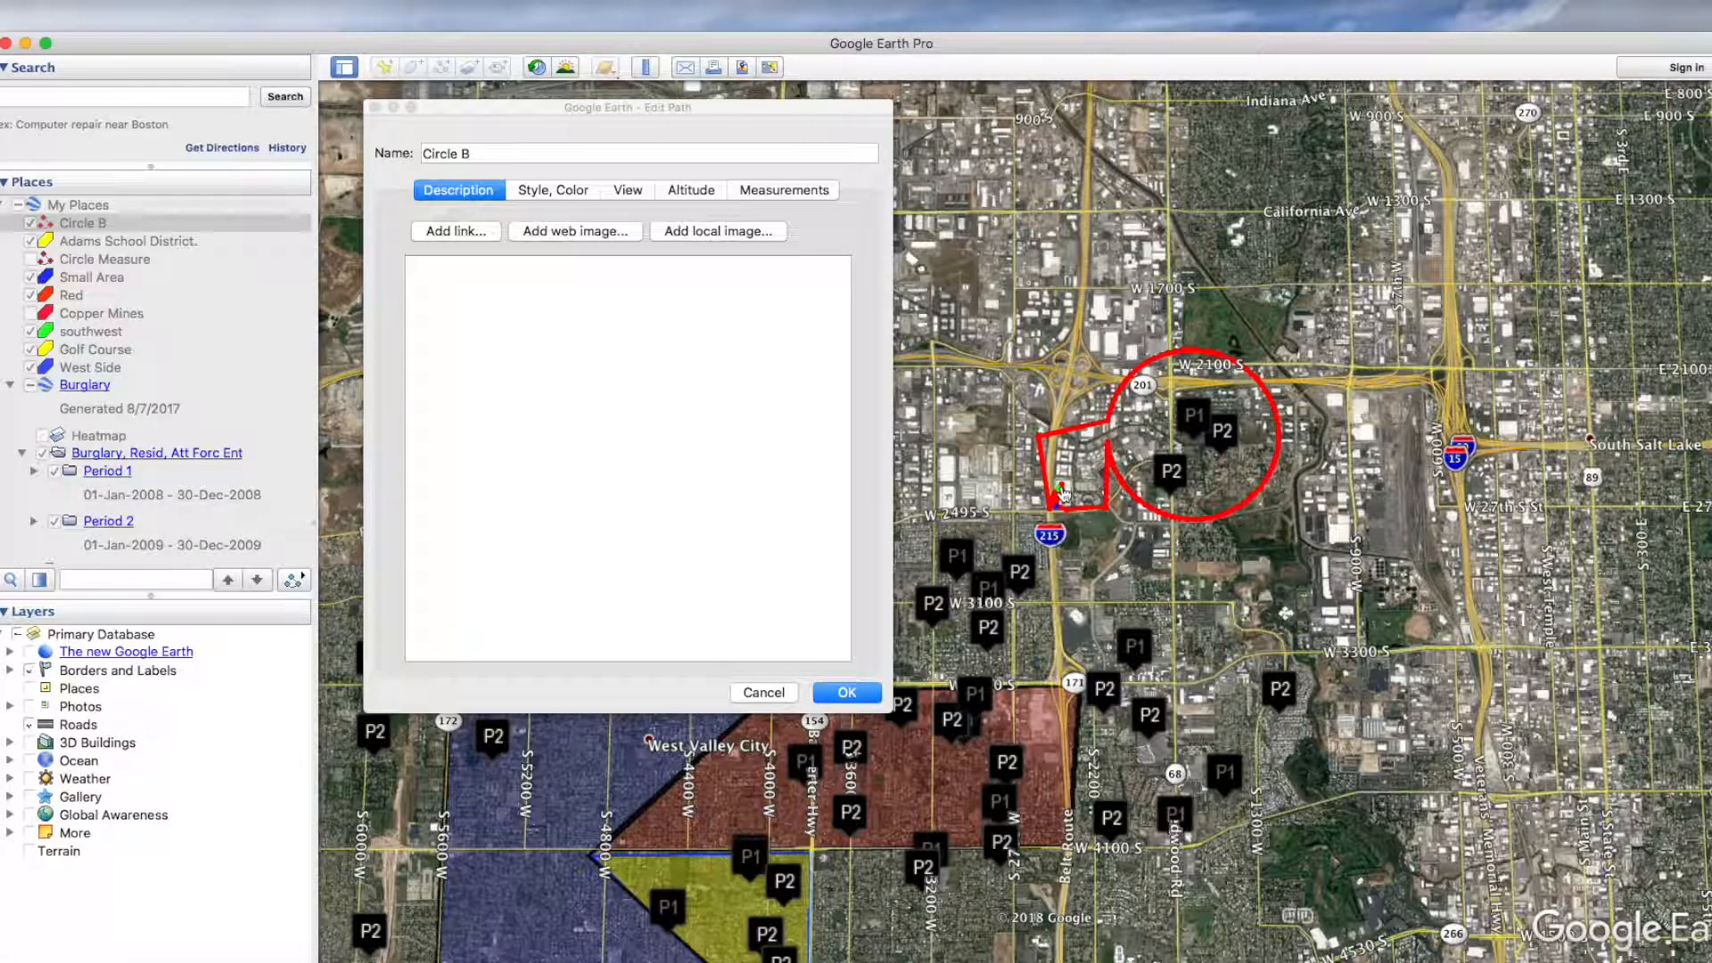
{"action": "scroll", "coordinate": [1436, 489], "scroll_direction": "up", "scroll_amount": 5}
{"action": "mouse_move", "coordinate": [1239, 334]}
{"action": "left_mouse_down"}
{"action": "mouse_move", "coordinate": [1601, 373]}
{"action": "mouse_move", "coordinate": [1462, 740]}
{"action": "left_mouse_up"}
{"action": "left_click", "coordinate": [751, 692]}
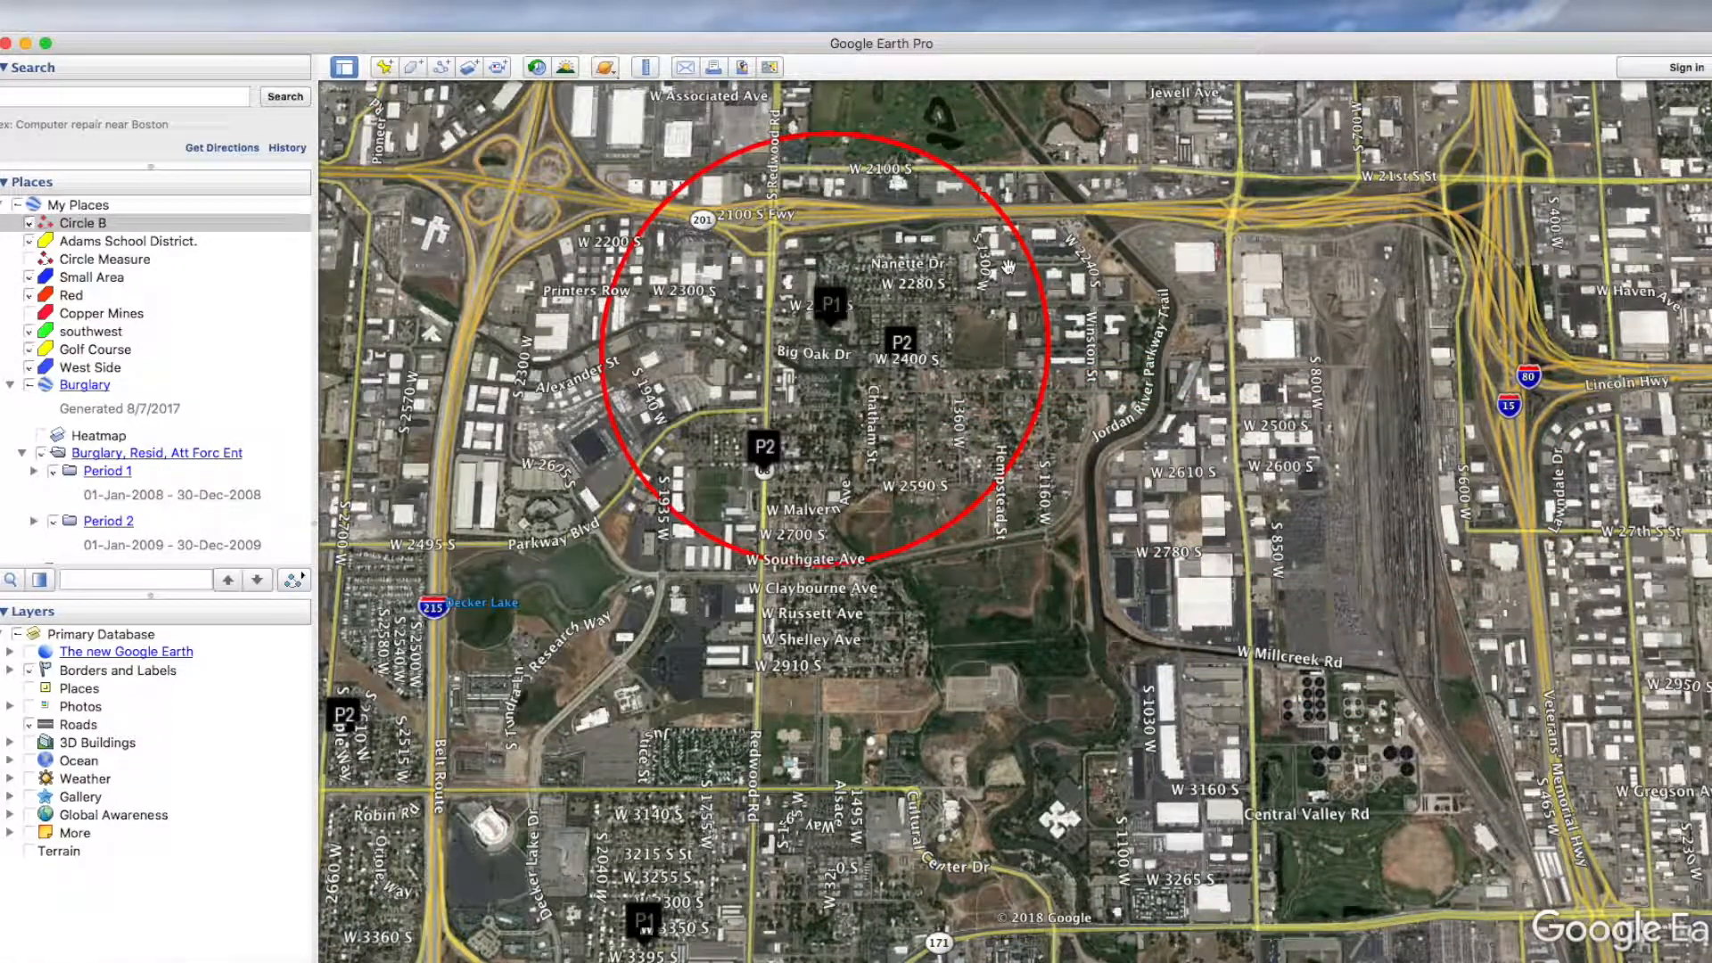
Step: Examine the area south of Circle B, down to the residential neighborhoods between W 4500 S and 4800 S
{"action": "scroll", "coordinate": [708, 385], "scroll_direction": "down", "scroll_amount": 5}
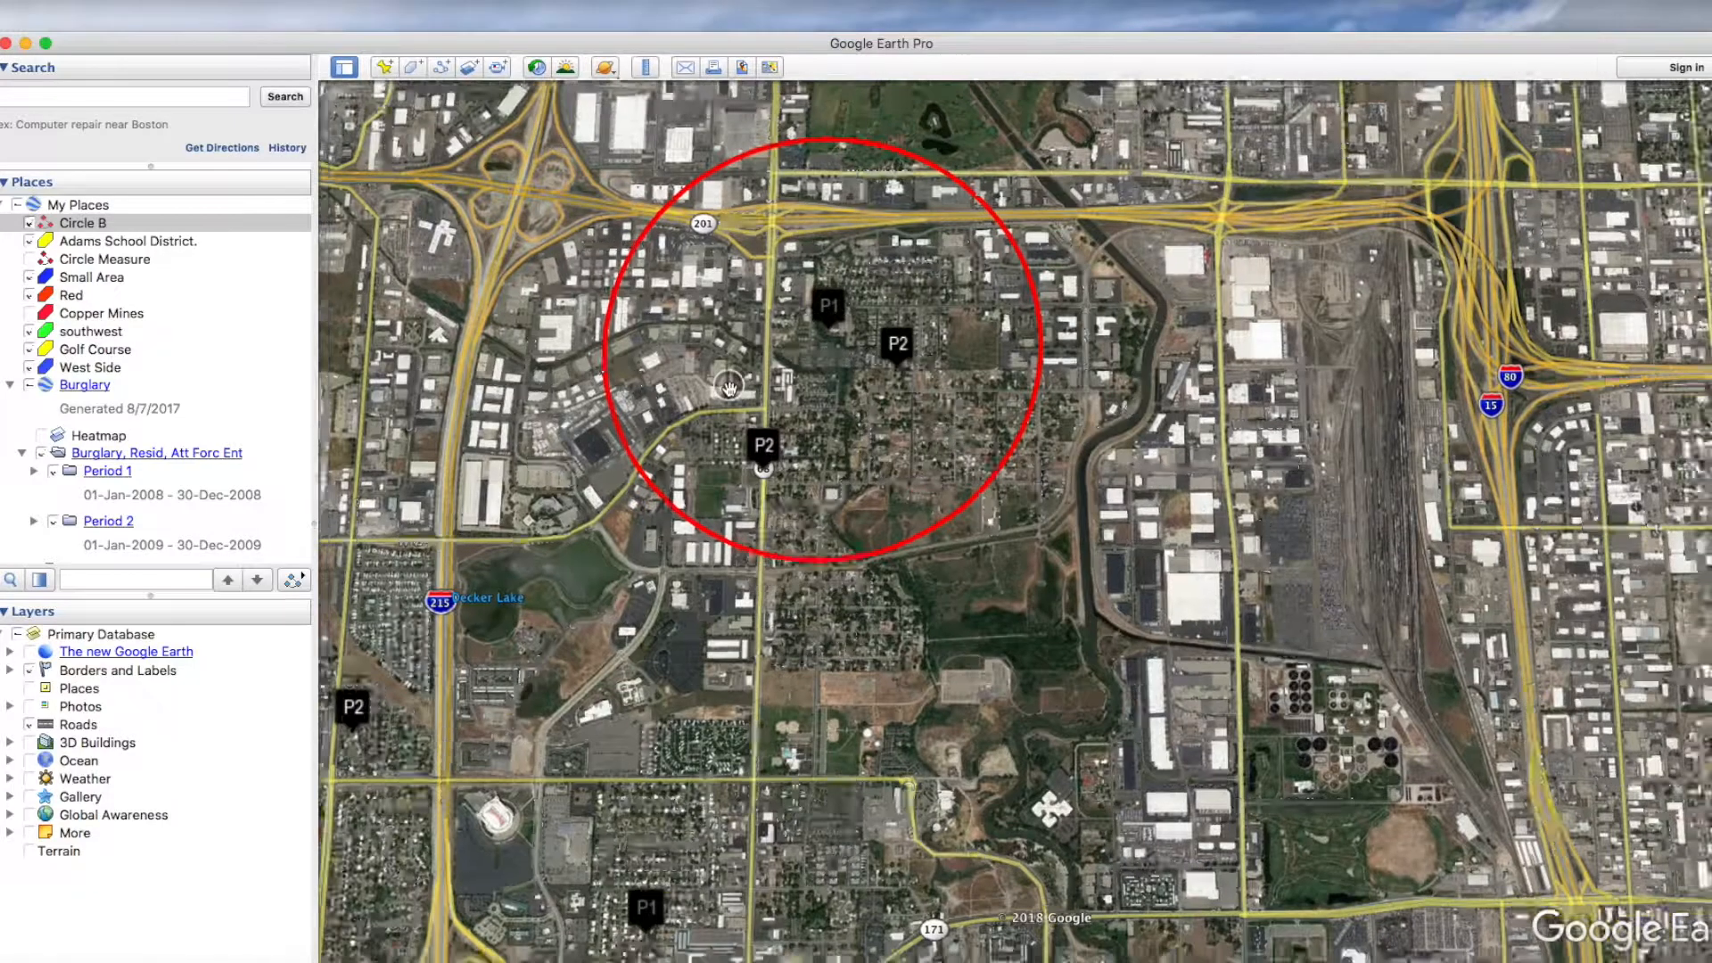
{"action": "left_click_drag", "start_coordinate": [1036, 426], "coordinate": [1005, 210]}
{"action": "left_click_drag", "start_coordinate": [1155, 534], "coordinate": [1388, 404]}
{"action": "left_click_drag", "start_coordinate": [1248, 713], "coordinate": [1182, 645]}
{"action": "scroll", "coordinate": [1195, 553], "scroll_direction": "up", "scroll_amount": 2}
{"action": "scroll", "coordinate": [1182, 645], "scroll_direction": "up", "scroll_amount": 5}
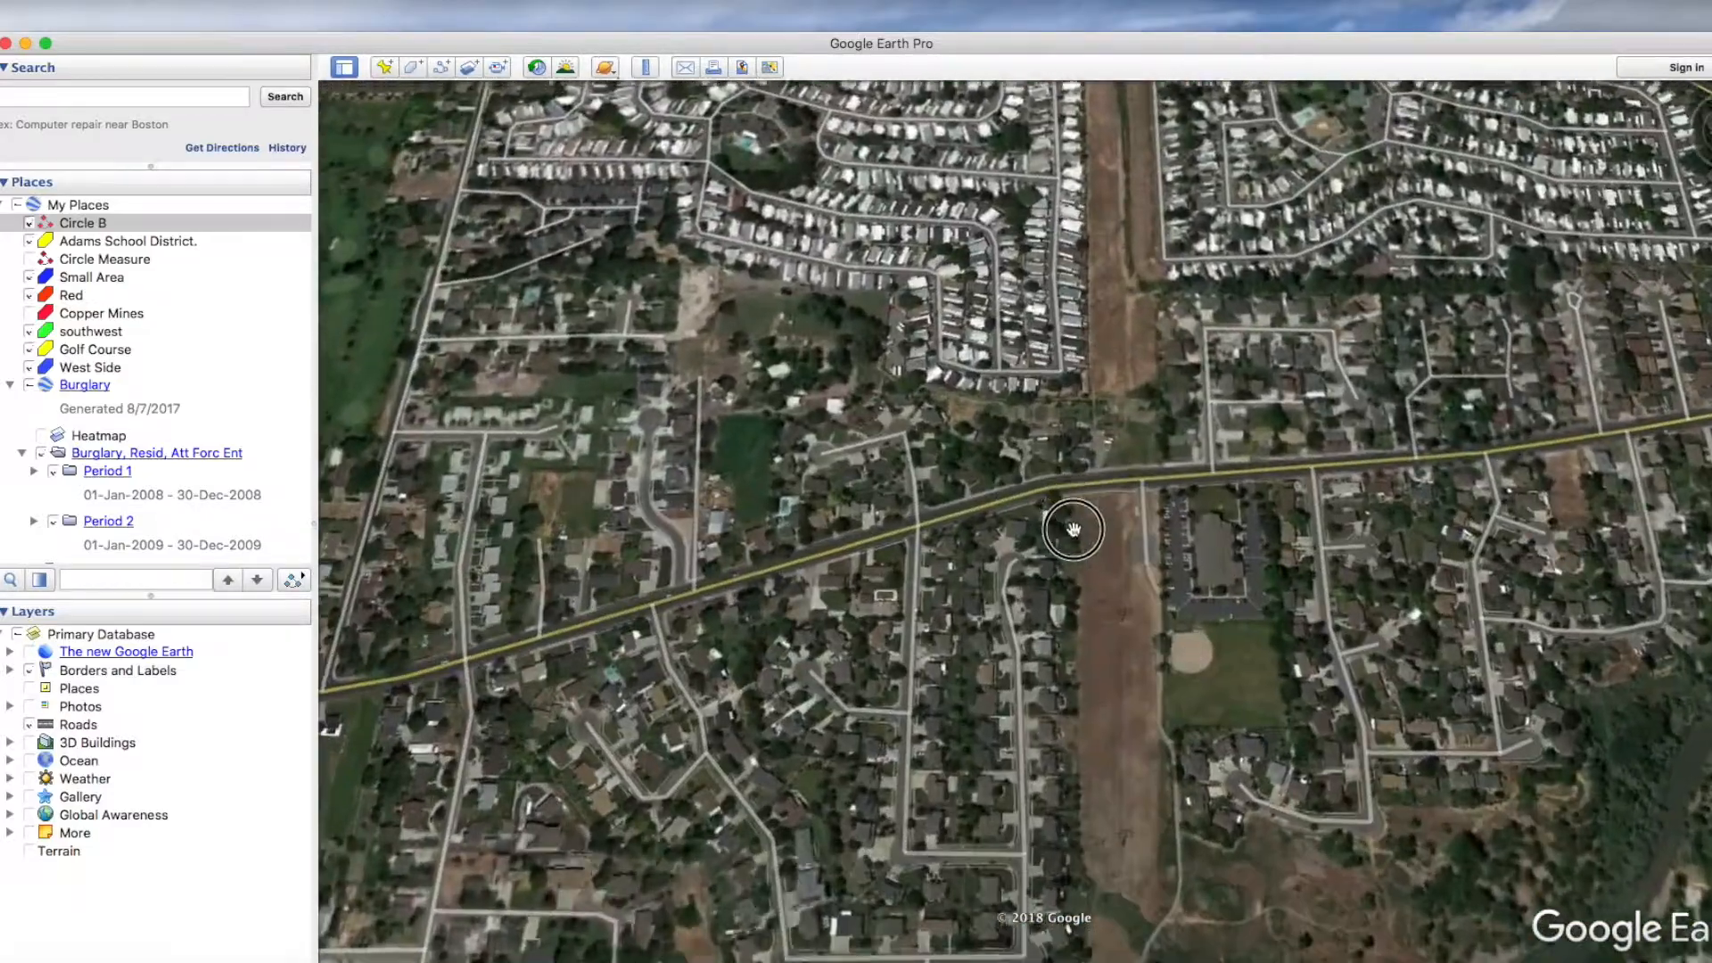
{"action": "left_click_drag", "start_coordinate": [1074, 530], "coordinate": [1249, 959]}
{"action": "scroll", "coordinate": [1118, 517], "scroll_direction": "down", "scroll_amount": 3}
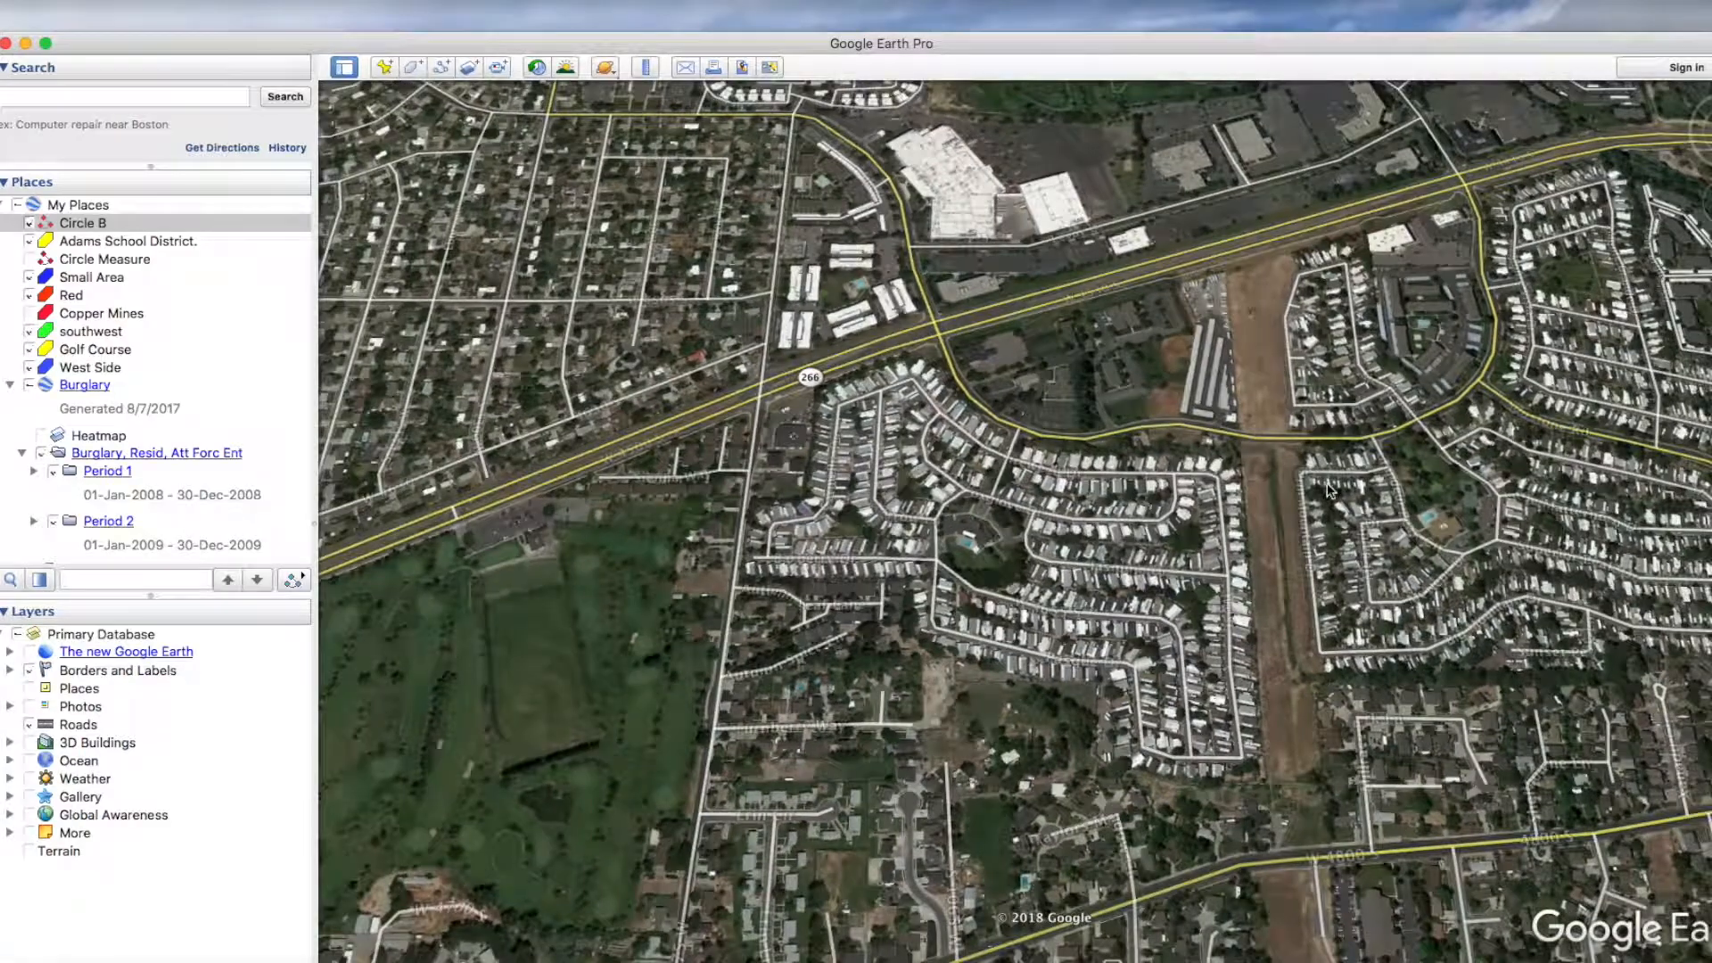
{"action": "scroll", "coordinate": [1163, 409], "scroll_direction": "down", "scroll_amount": 3}
{"action": "scroll", "coordinate": [1163, 409], "scroll_direction": "up", "scroll_amount": 3}
{"action": "scroll", "coordinate": [1191, 423], "scroll_direction": "down", "scroll_amount": 1}
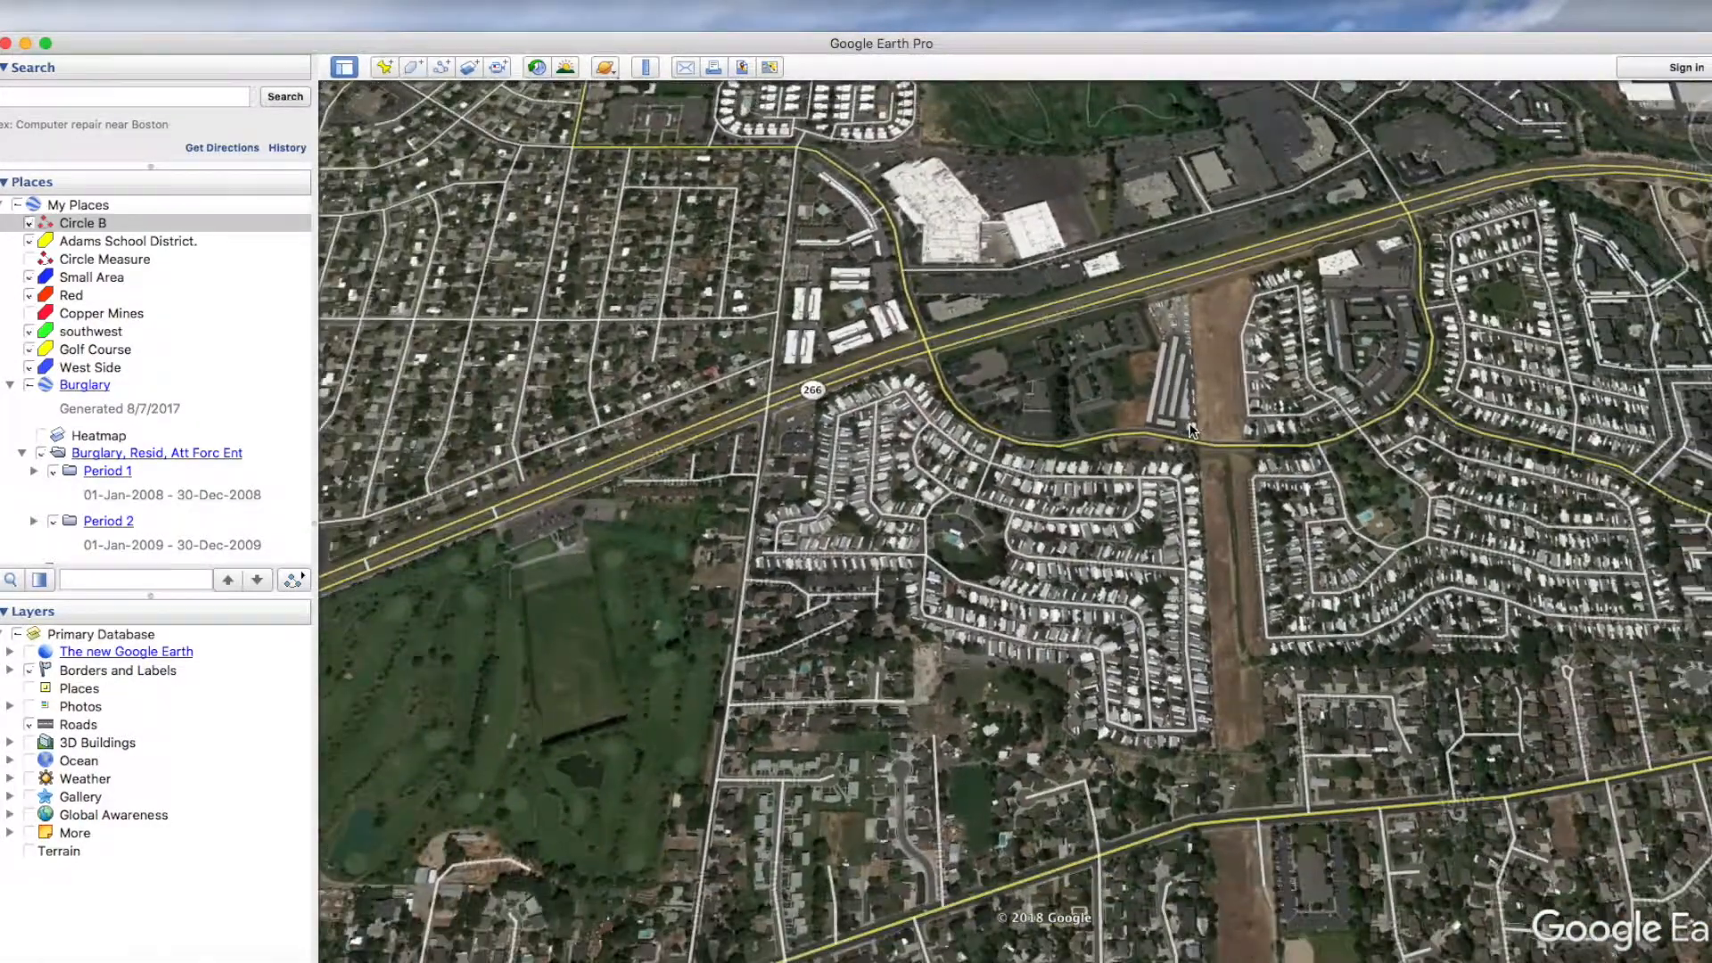
Step: Open the Ruler, set it to measure a circle, and place its window clear of the neighborhood south of Route 266
{"action": "left_click", "coordinate": [413, 69]}
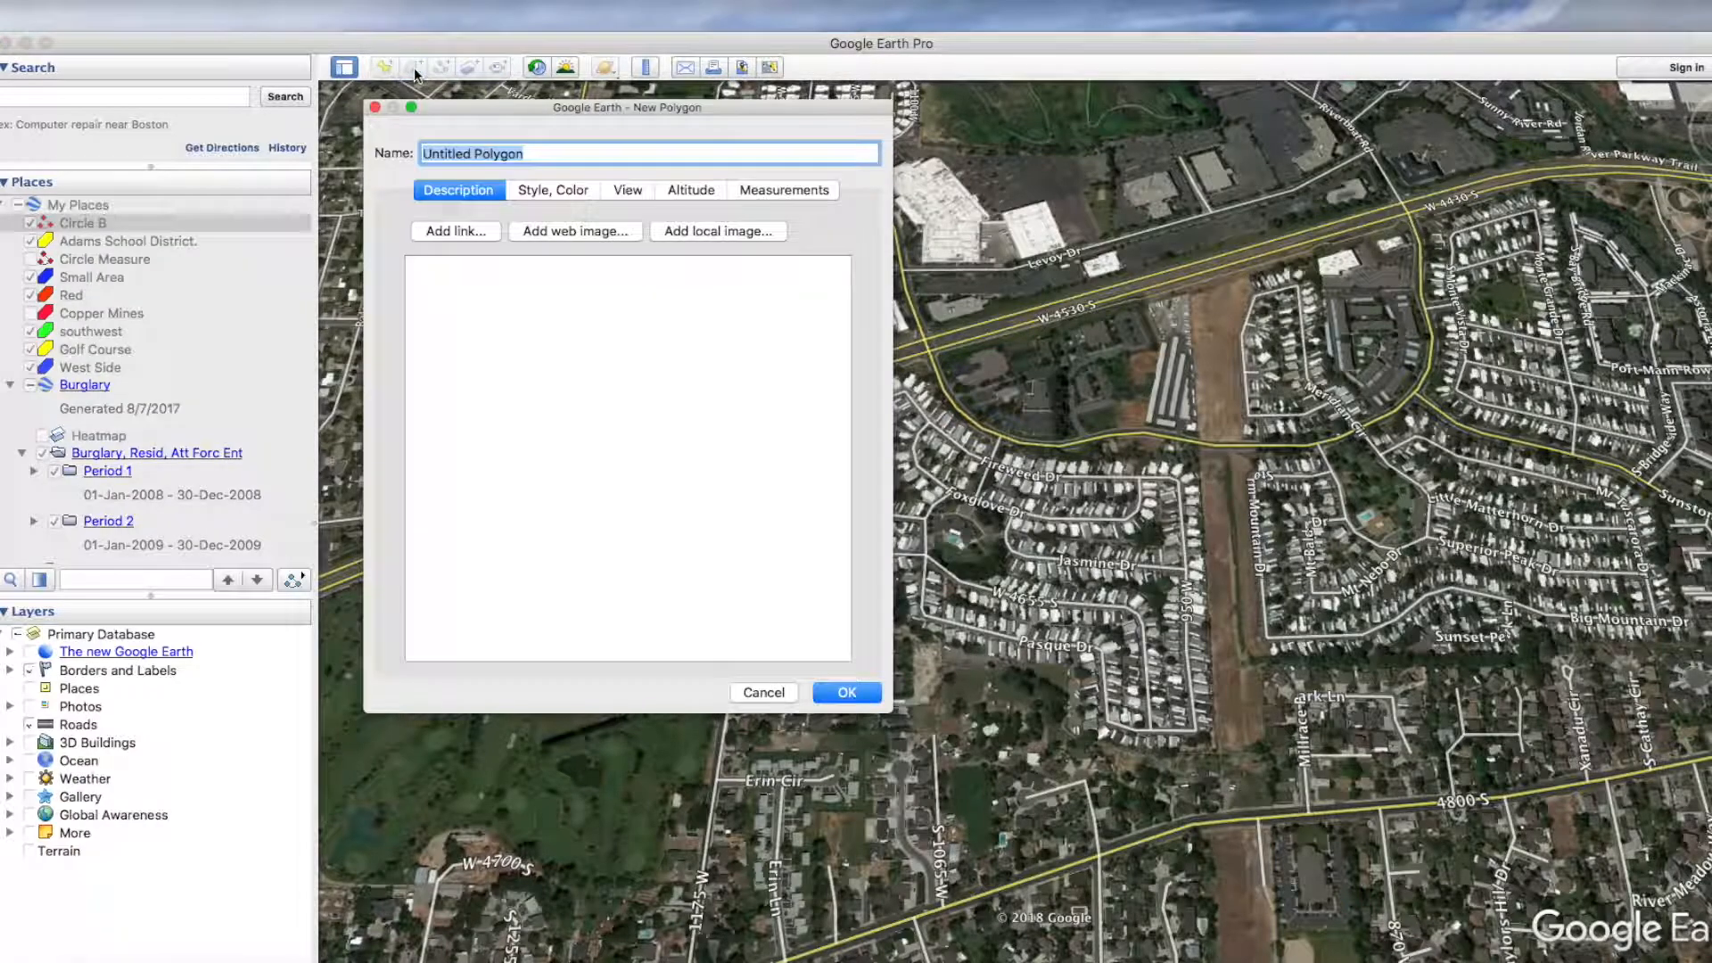
{"action": "left_click", "coordinate": [765, 694]}
{"action": "left_click", "coordinate": [646, 67]}
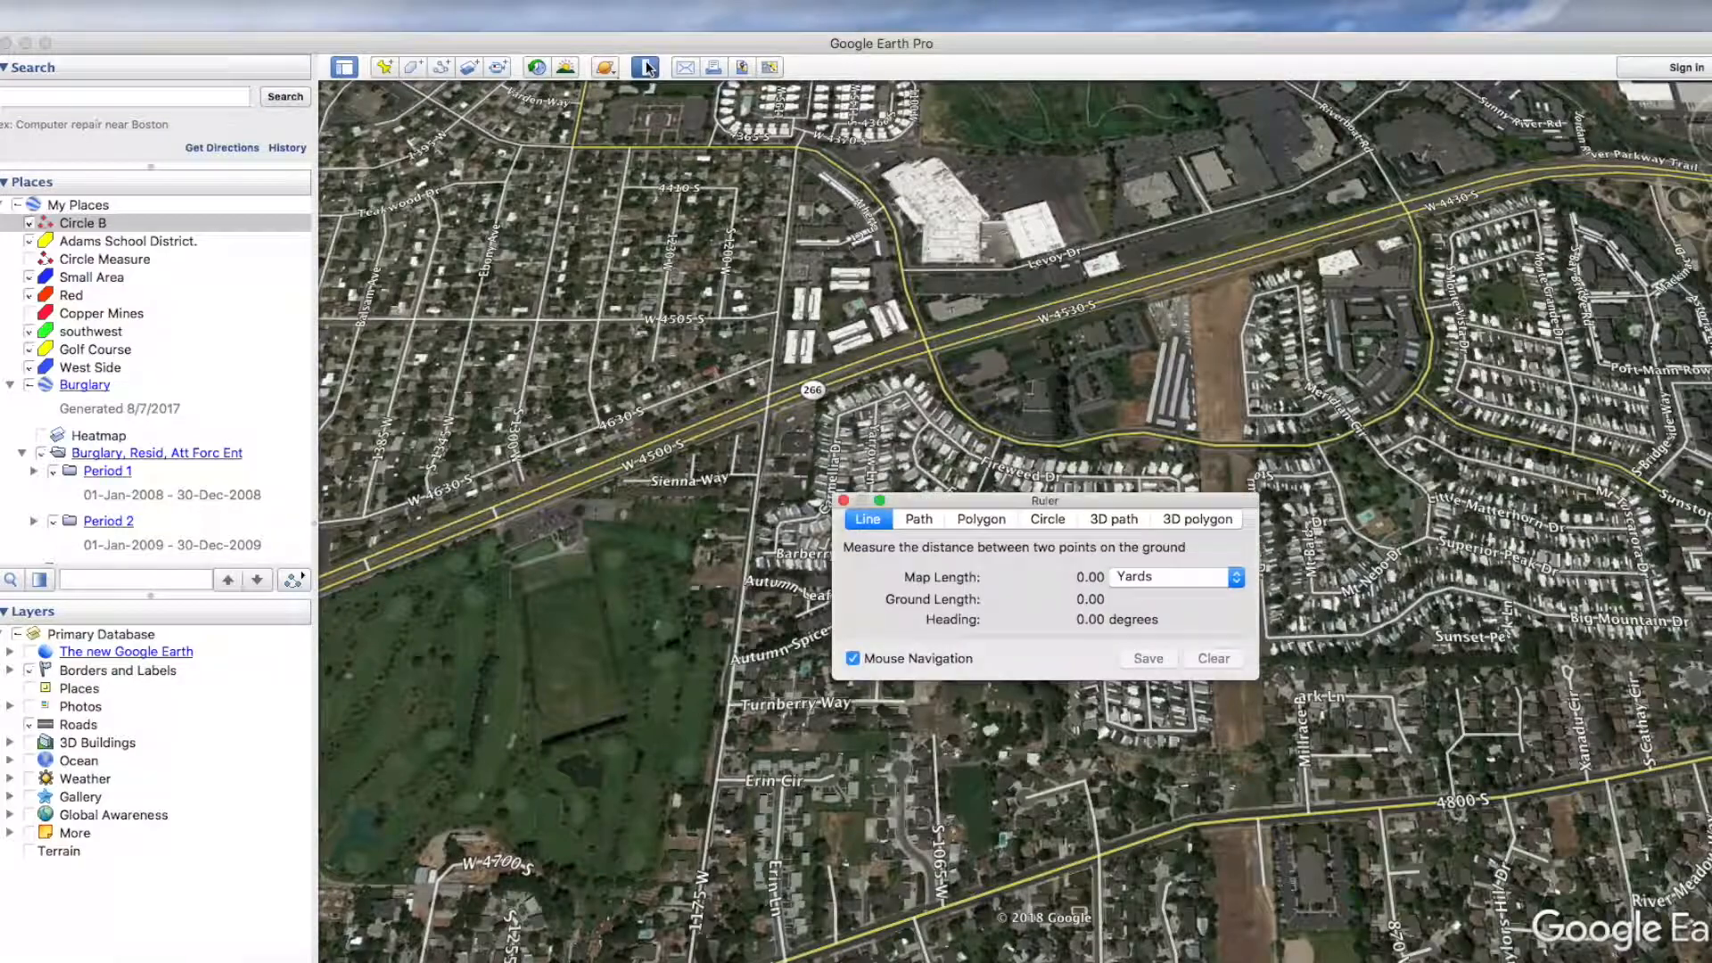
{"action": "left_click", "coordinate": [1038, 522]}
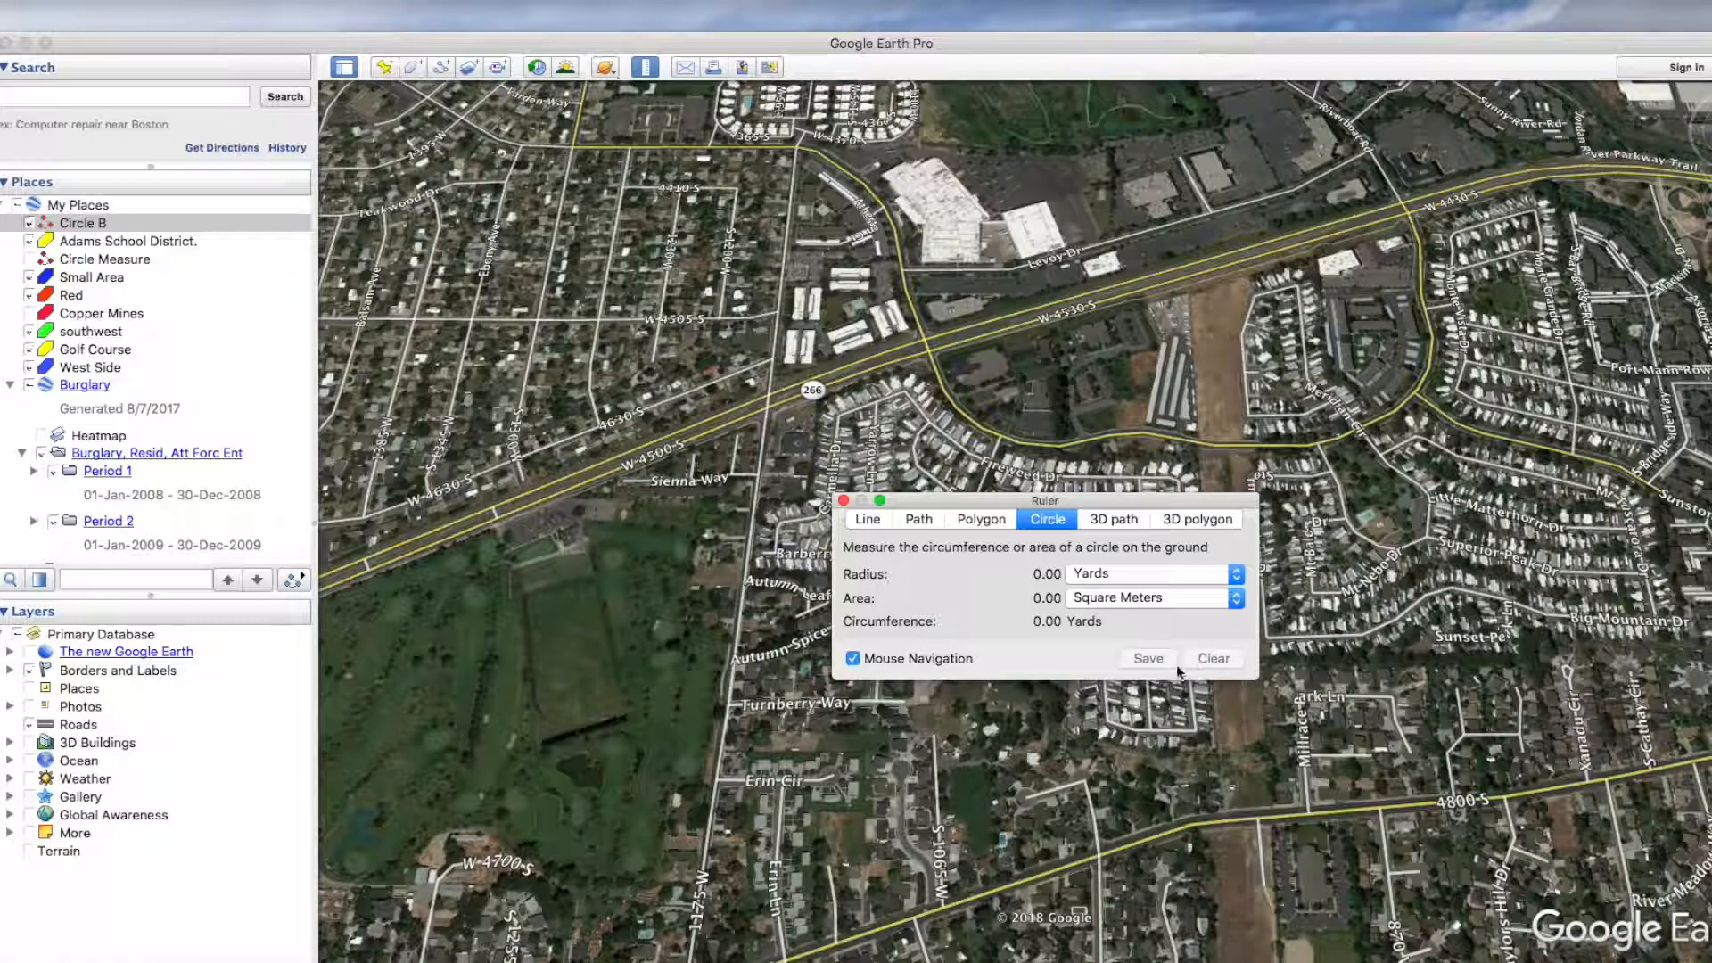
{"action": "left_click_drag", "start_coordinate": [1110, 502], "coordinate": [663, 121]}
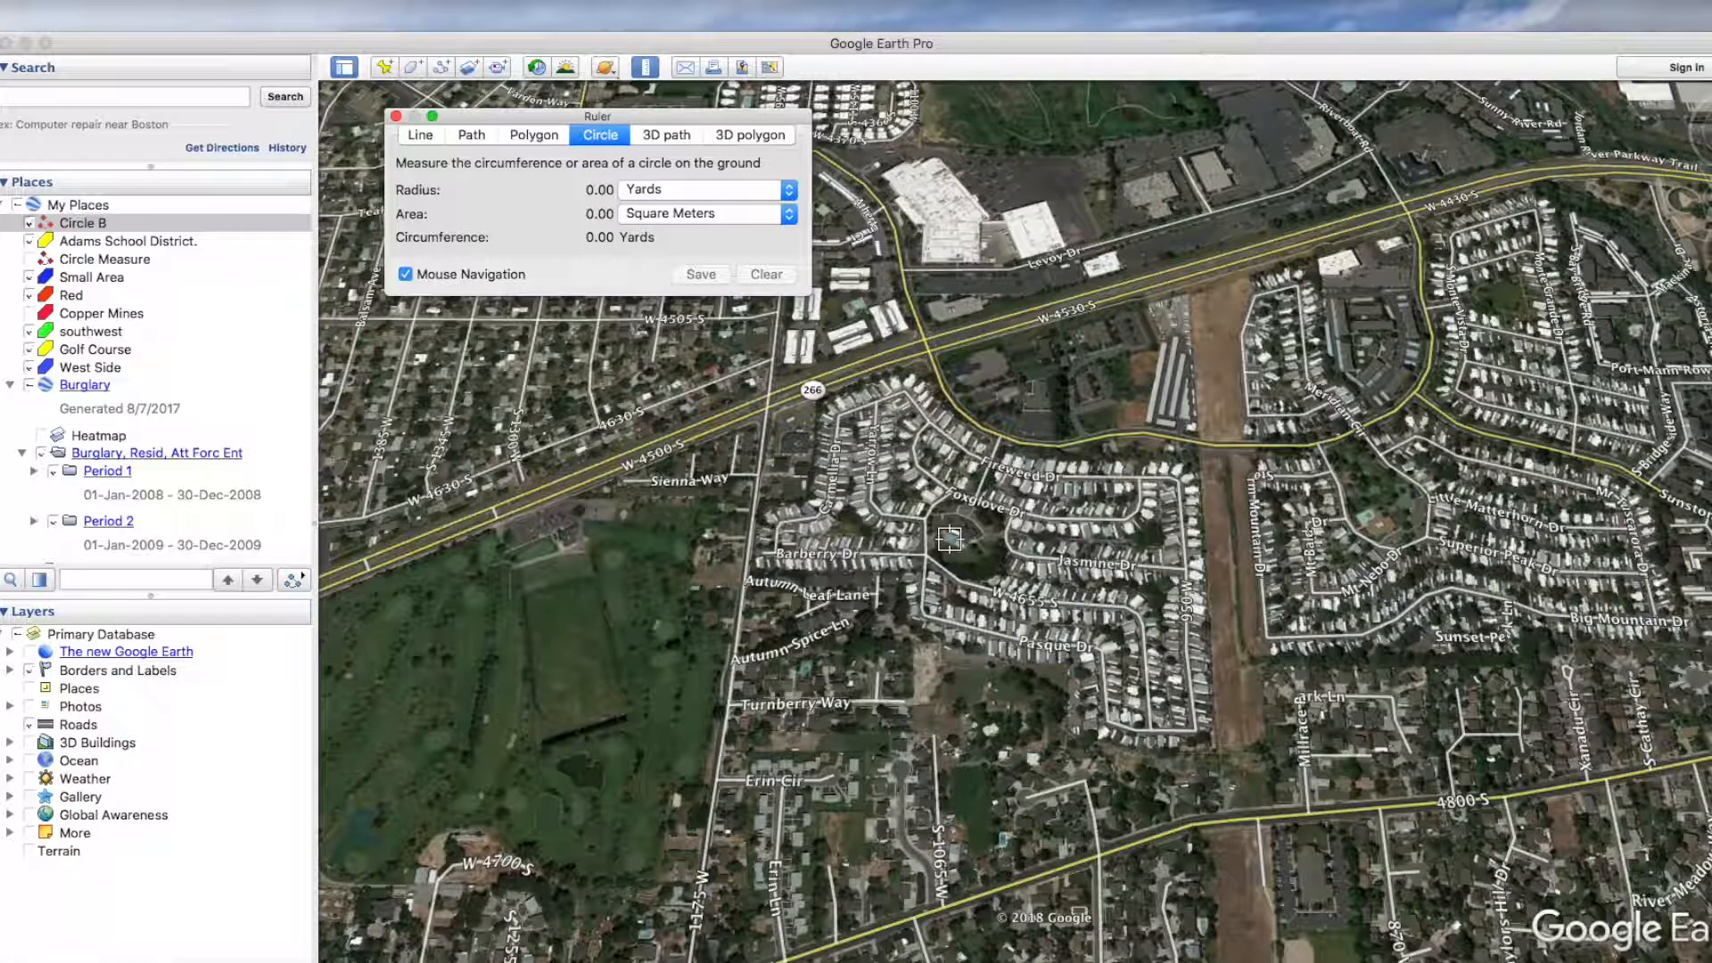
Step: Try a ruler circle of about 743 yards radius centred near Foxglove and Barberry Dr, shrink it, and clear it
{"action": "left_click", "coordinate": [950, 539]}
{"action": "left_click_drag", "start_coordinate": [957, 540], "coordinate": [738, 299]}
{"action": "left_click", "coordinate": [1049, 531]}
{"action": "left_click", "coordinate": [768, 282]}
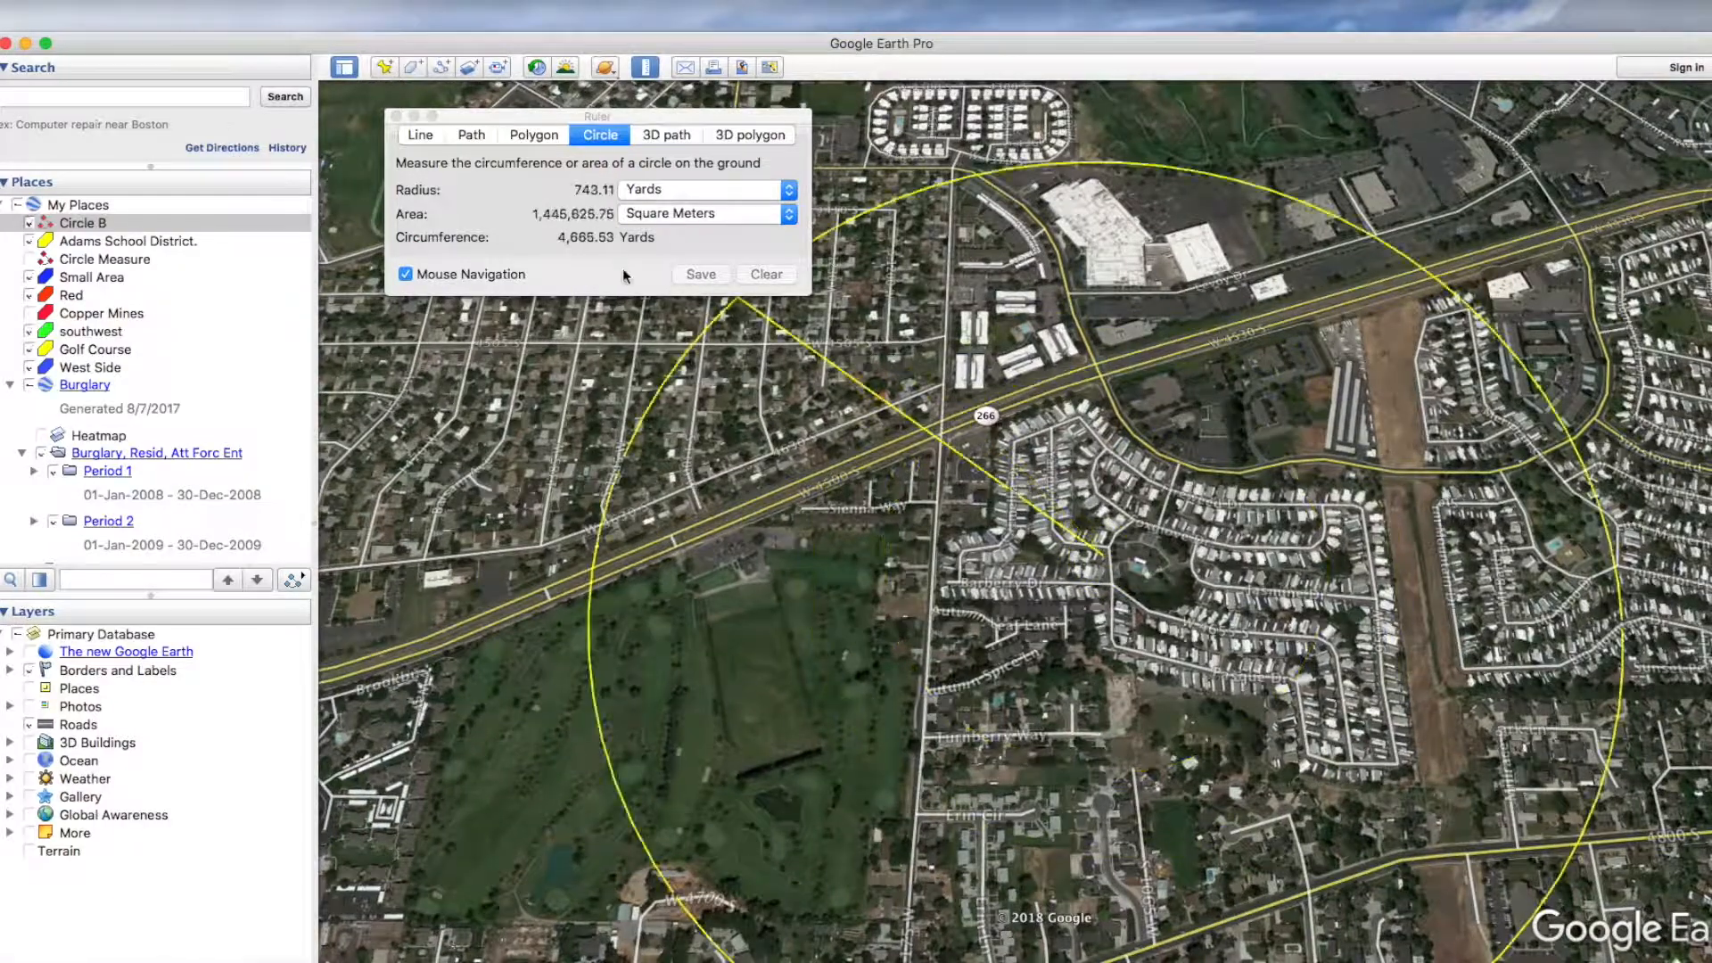
{"action": "left_click", "coordinate": [772, 278]}
{"action": "left_click", "coordinate": [773, 278]}
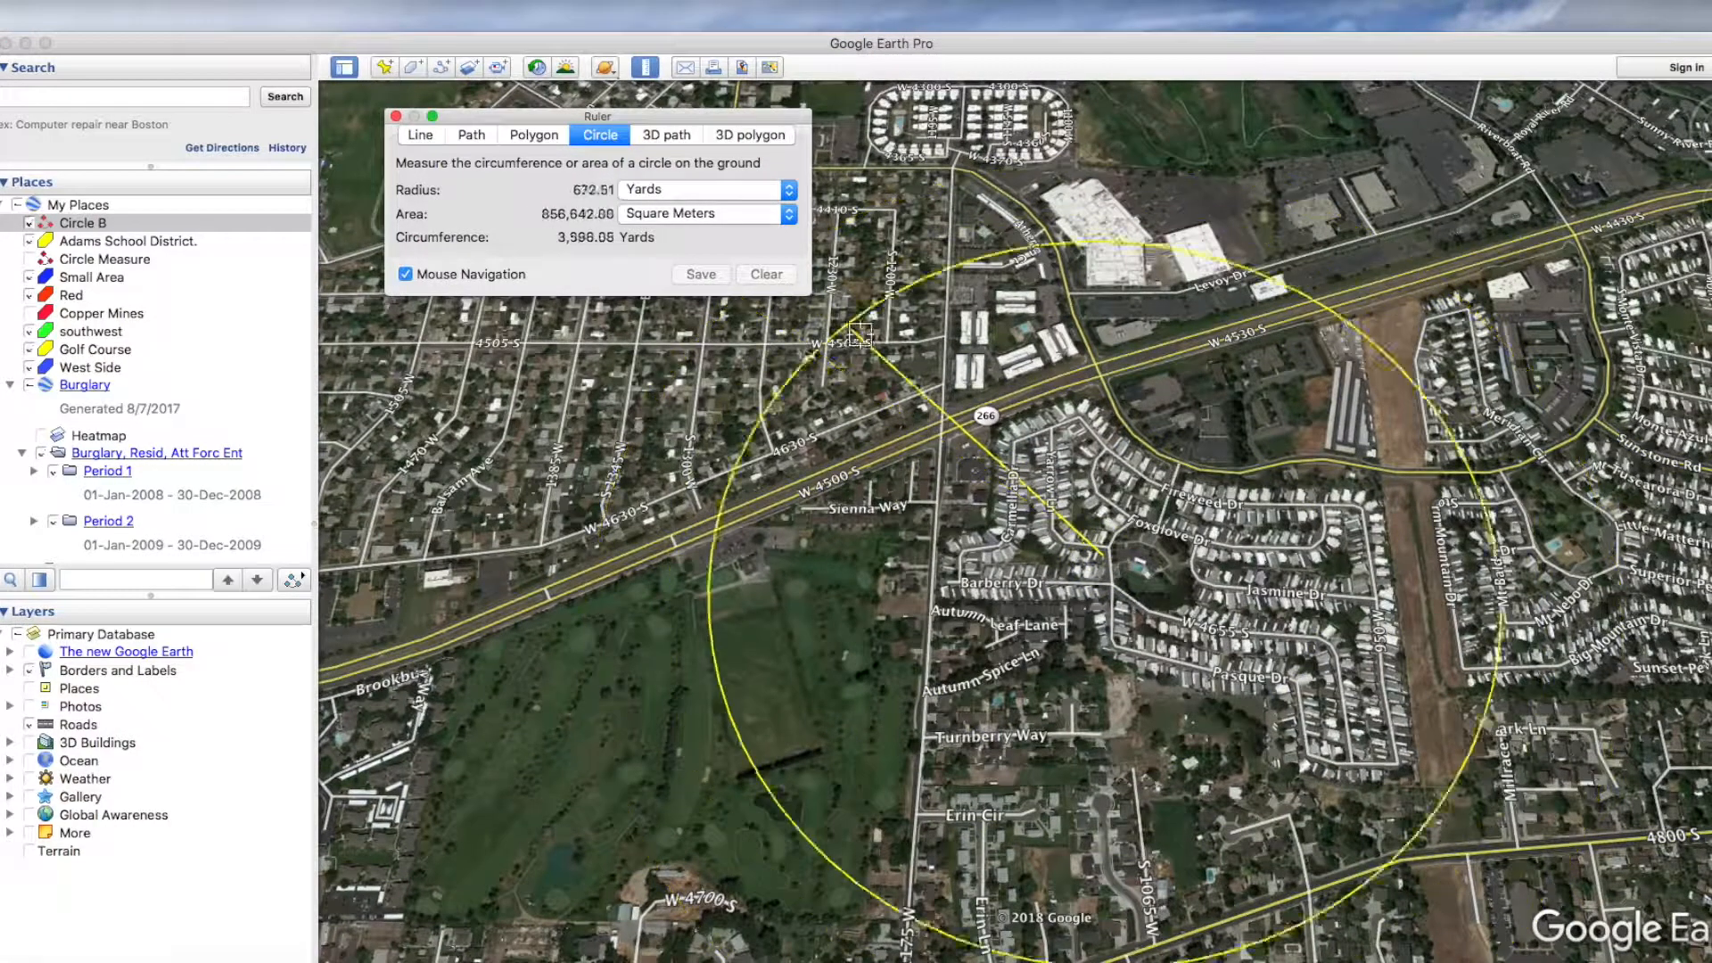
{"action": "left_click", "coordinate": [916, 354]}
{"action": "left_click", "coordinate": [767, 274]}
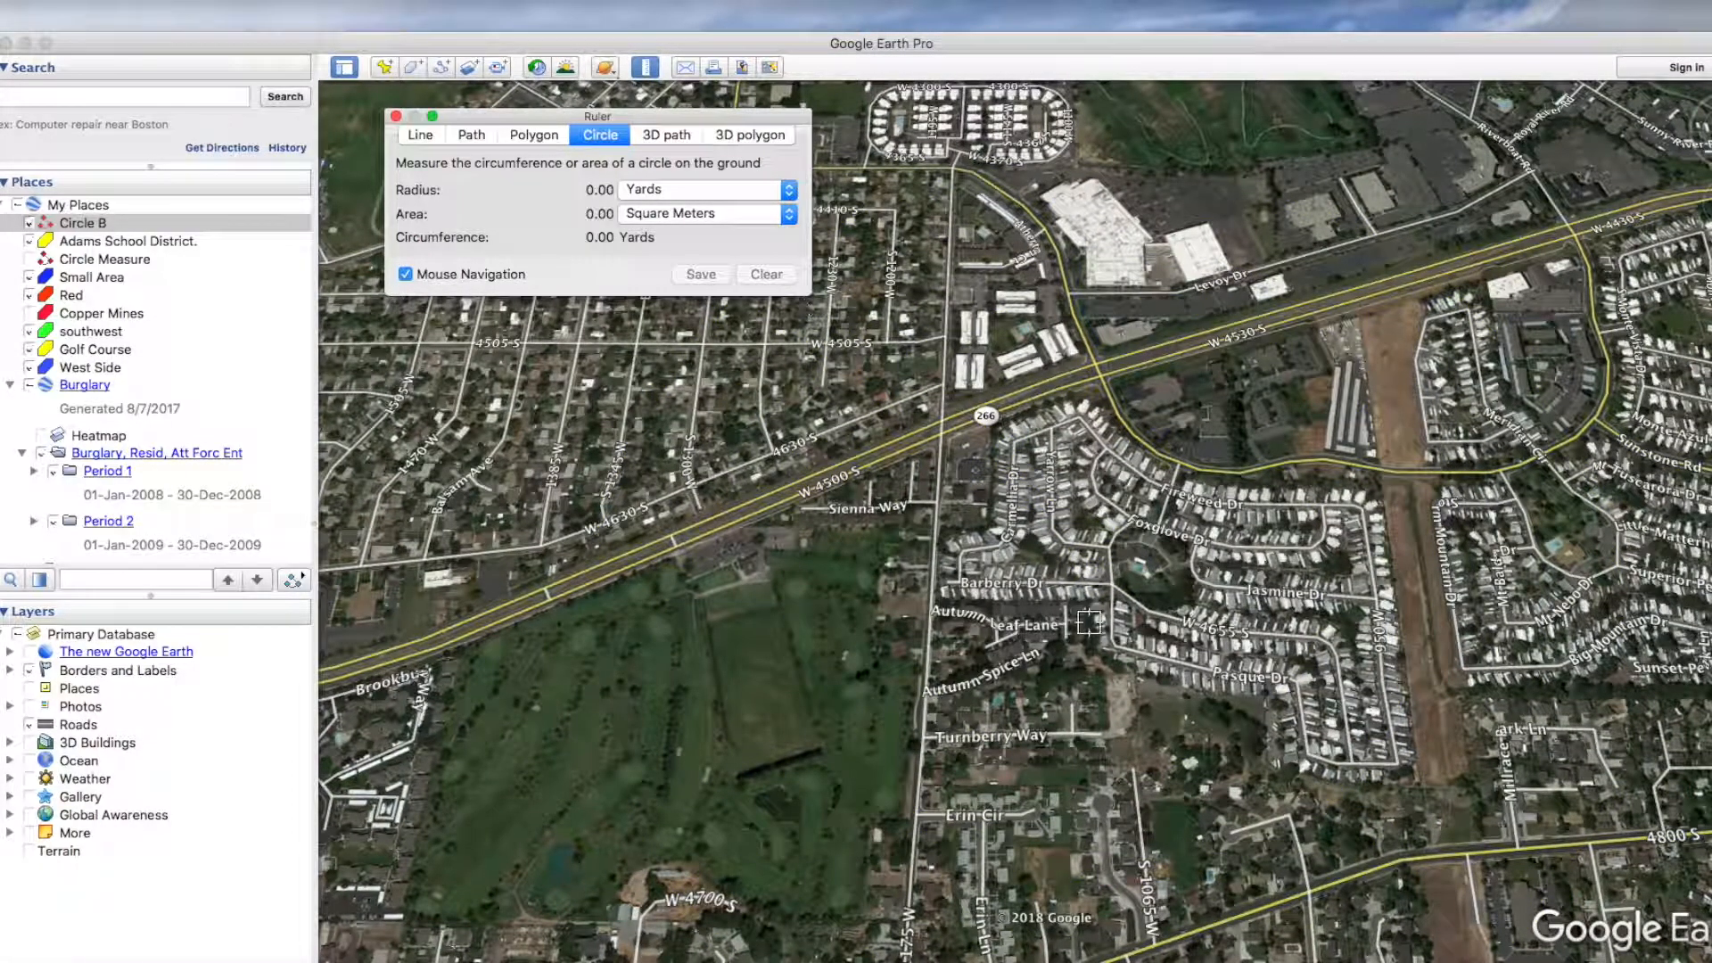
Step: Draw a ruler circle of about 461 yards radius centred in the neighborhood between Foxglove and Barberry Dr
{"action": "left_click", "coordinate": [1059, 573]}
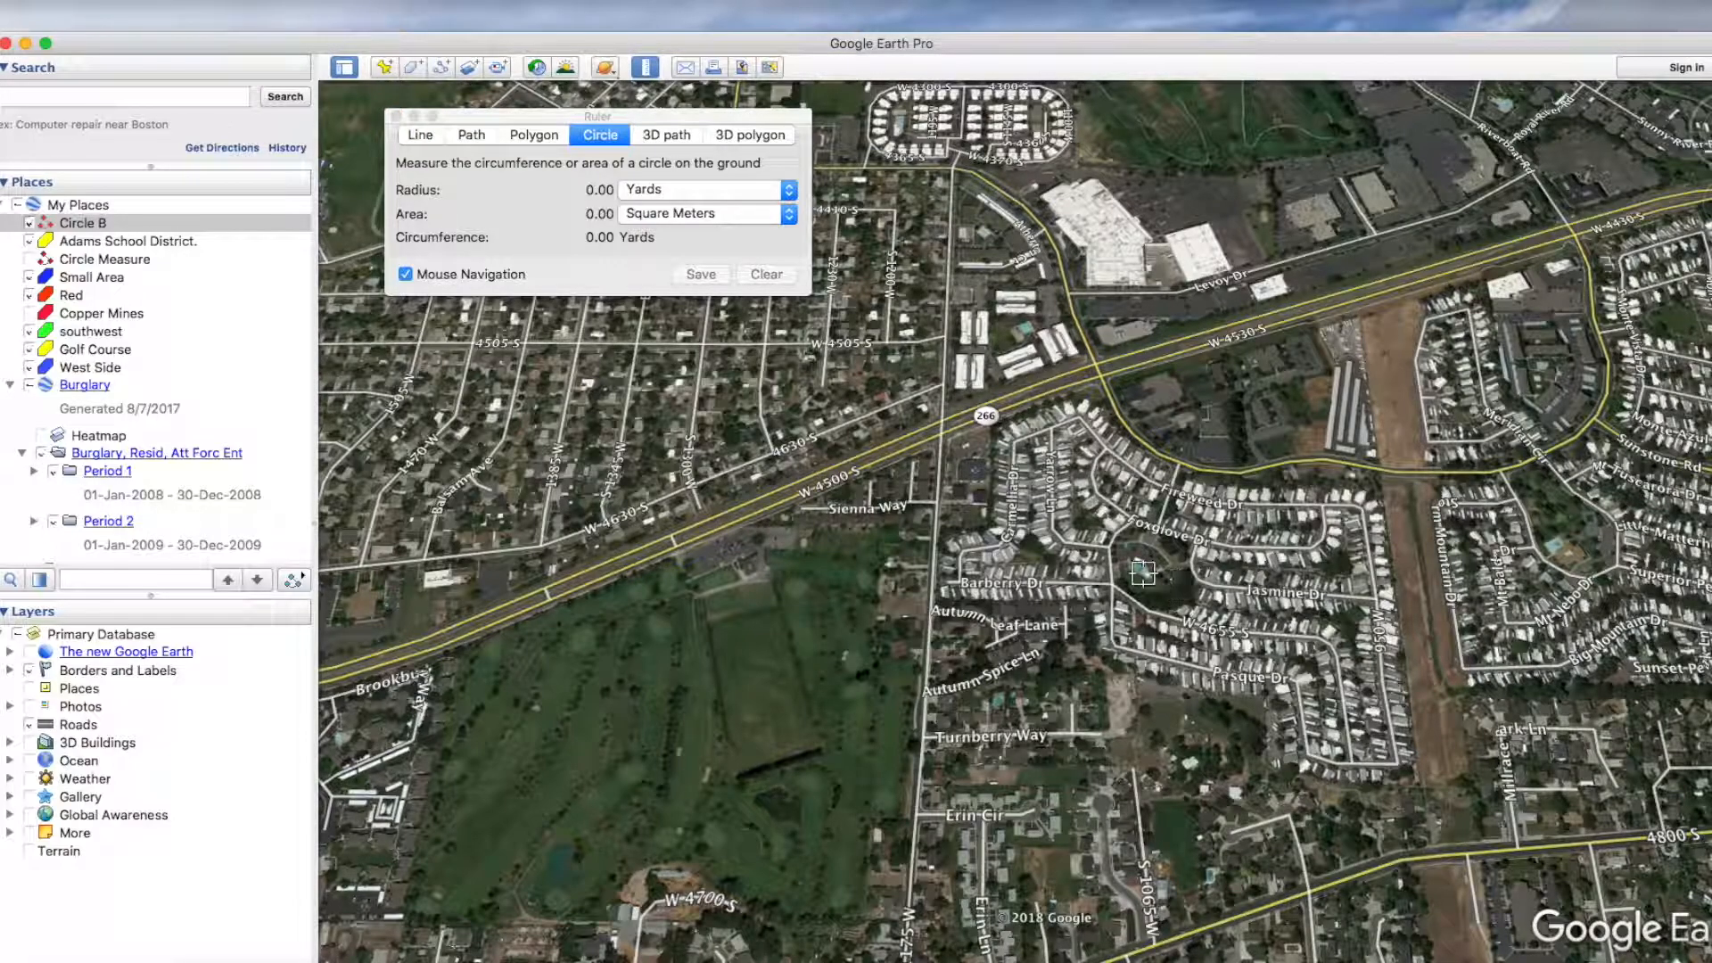
{"action": "left_click", "coordinate": [600, 135]}
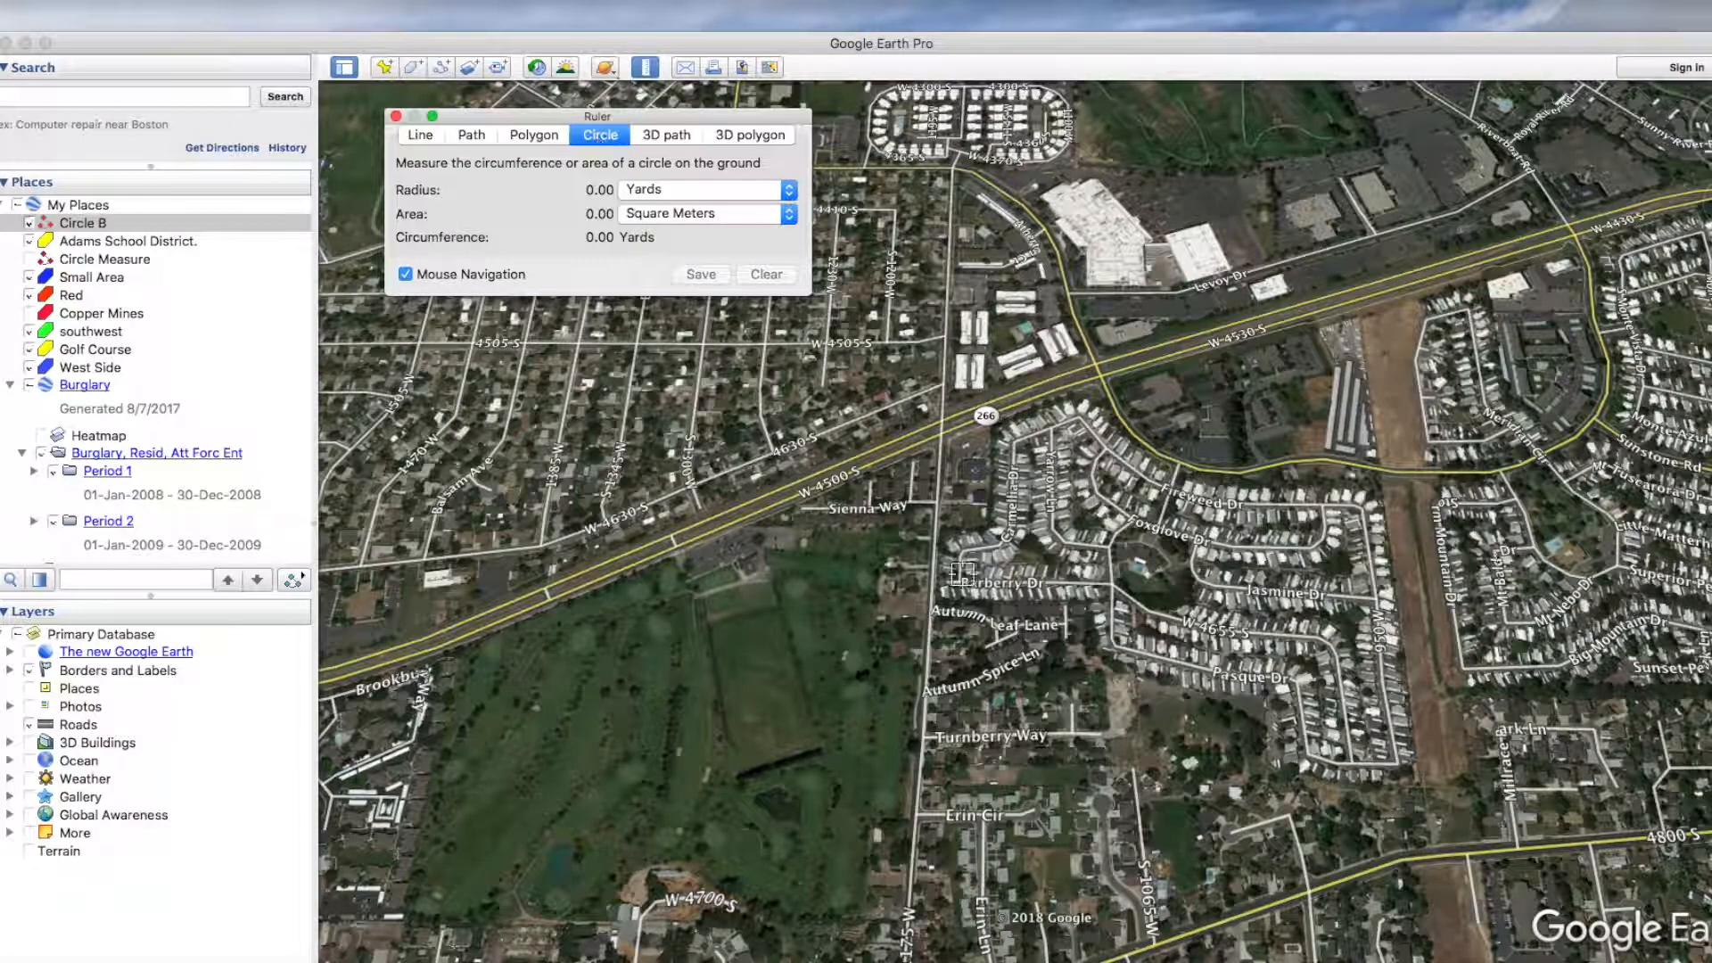
{"action": "left_click", "coordinate": [1147, 574]}
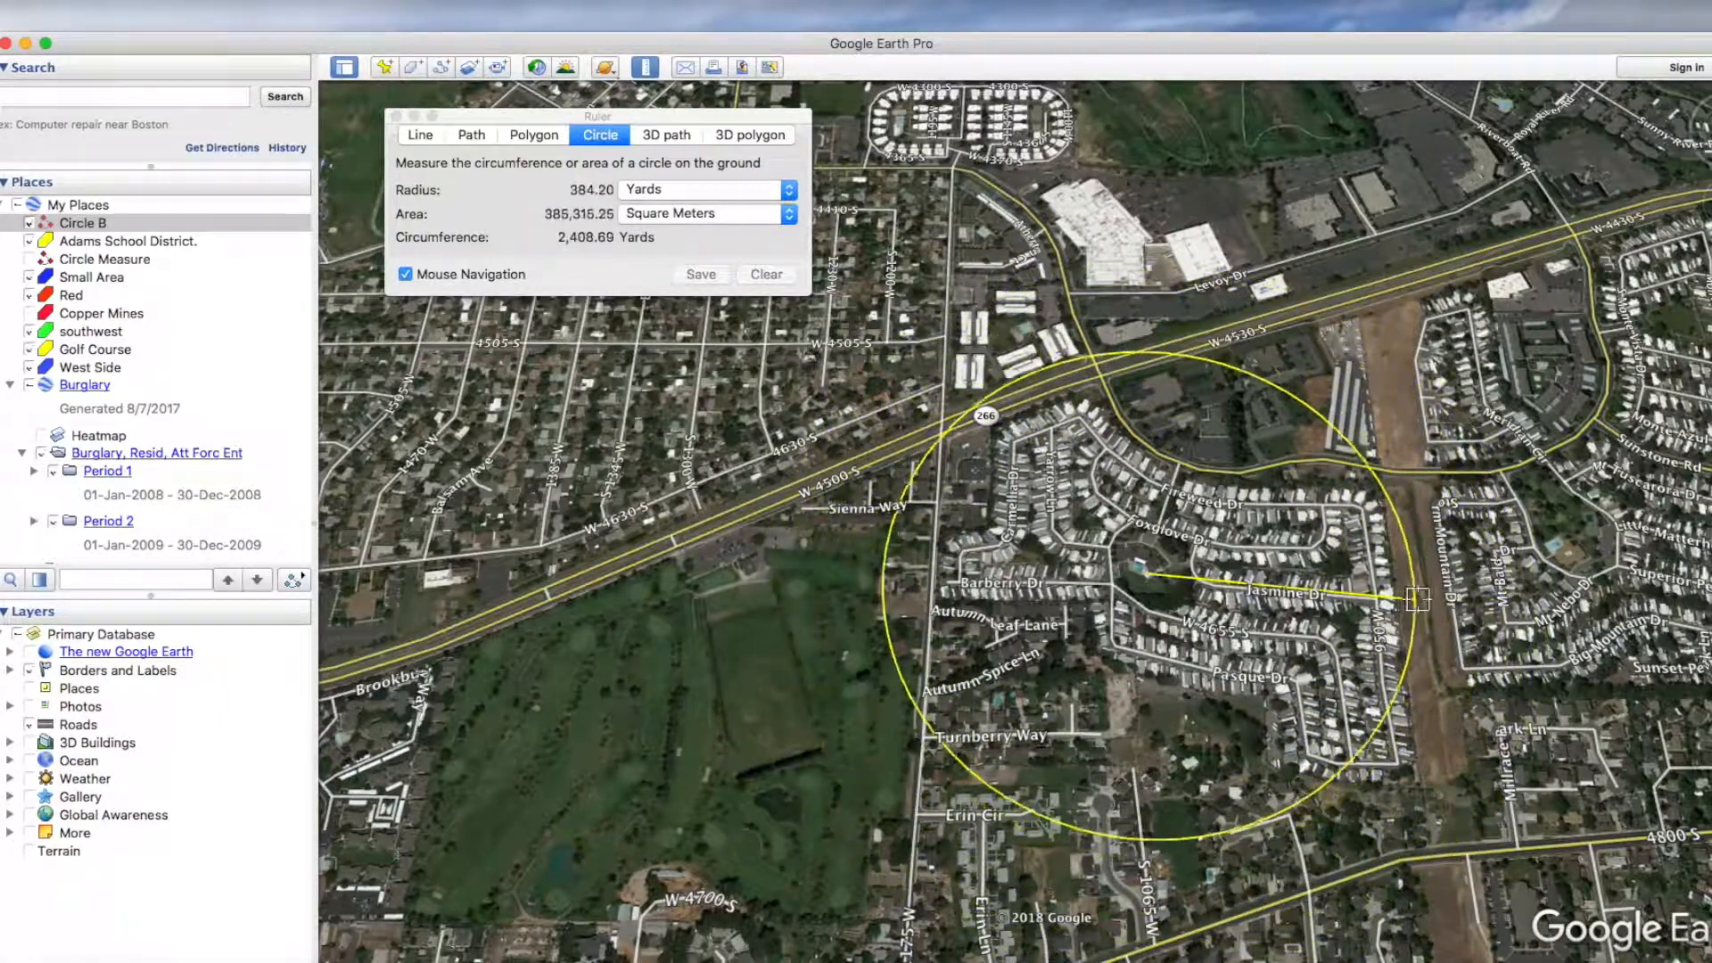
{"action": "left_click", "coordinate": [1467, 610]}
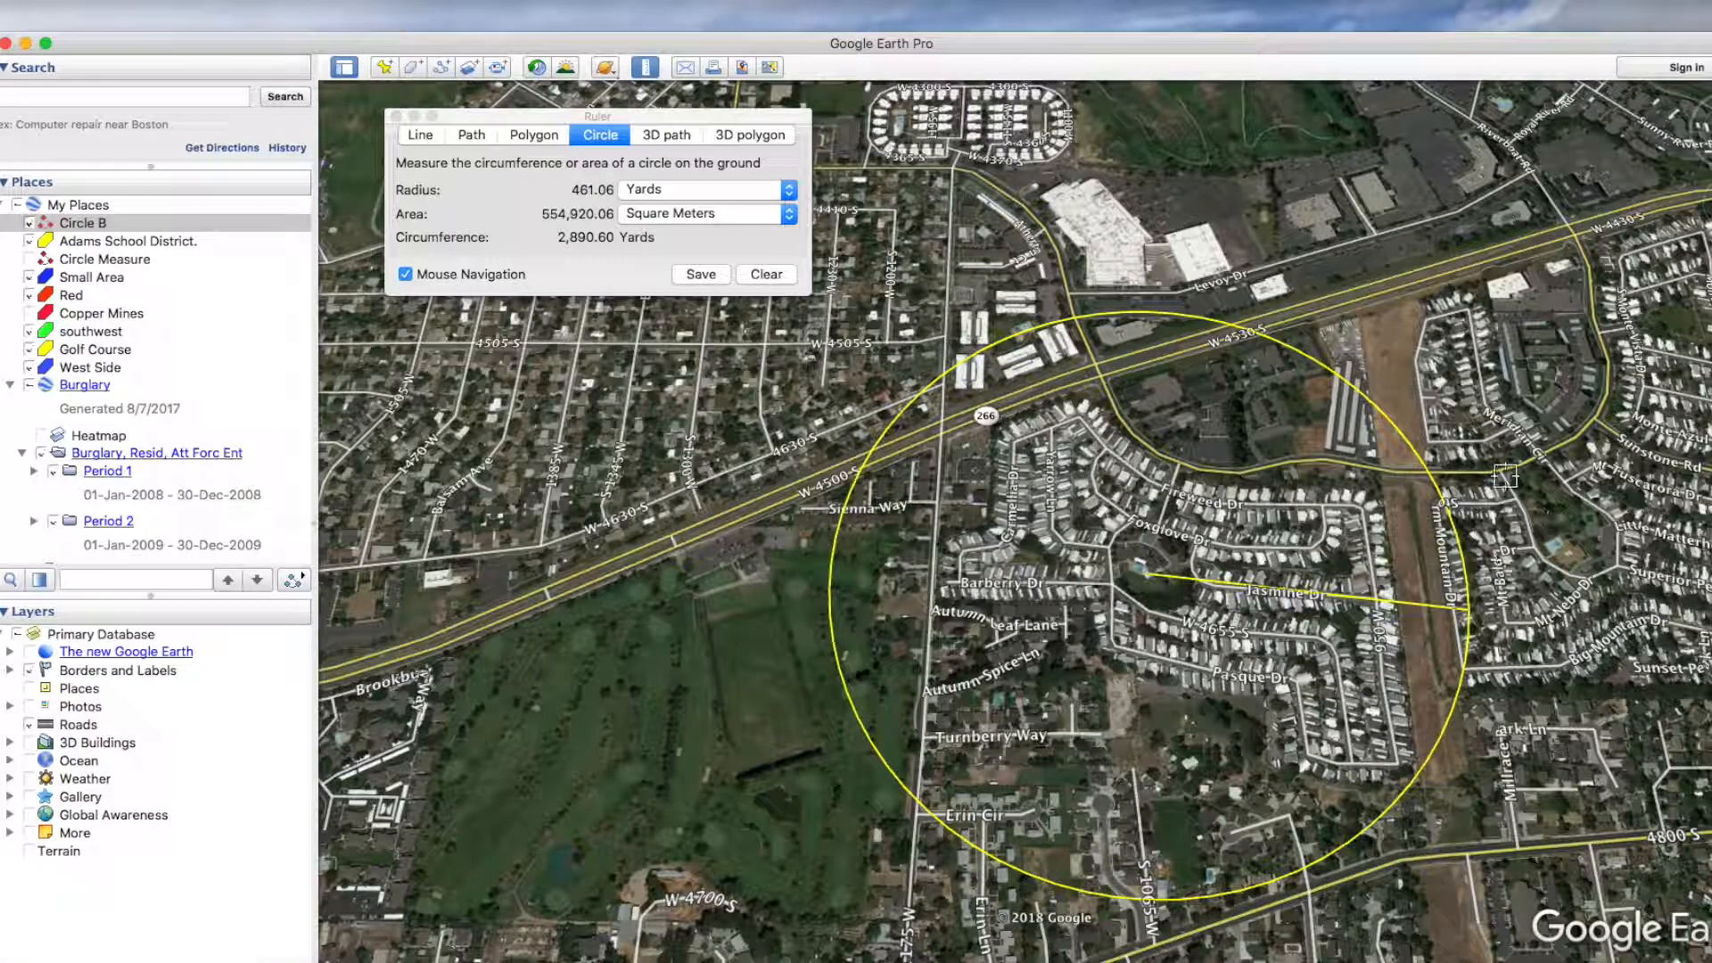
Step: Compare the circle's radius in miles, inches and yards, leave the unit at yards, and clear the circle
{"action": "left_click", "coordinate": [790, 190]}
{"action": "left_click", "coordinate": [794, 205]}
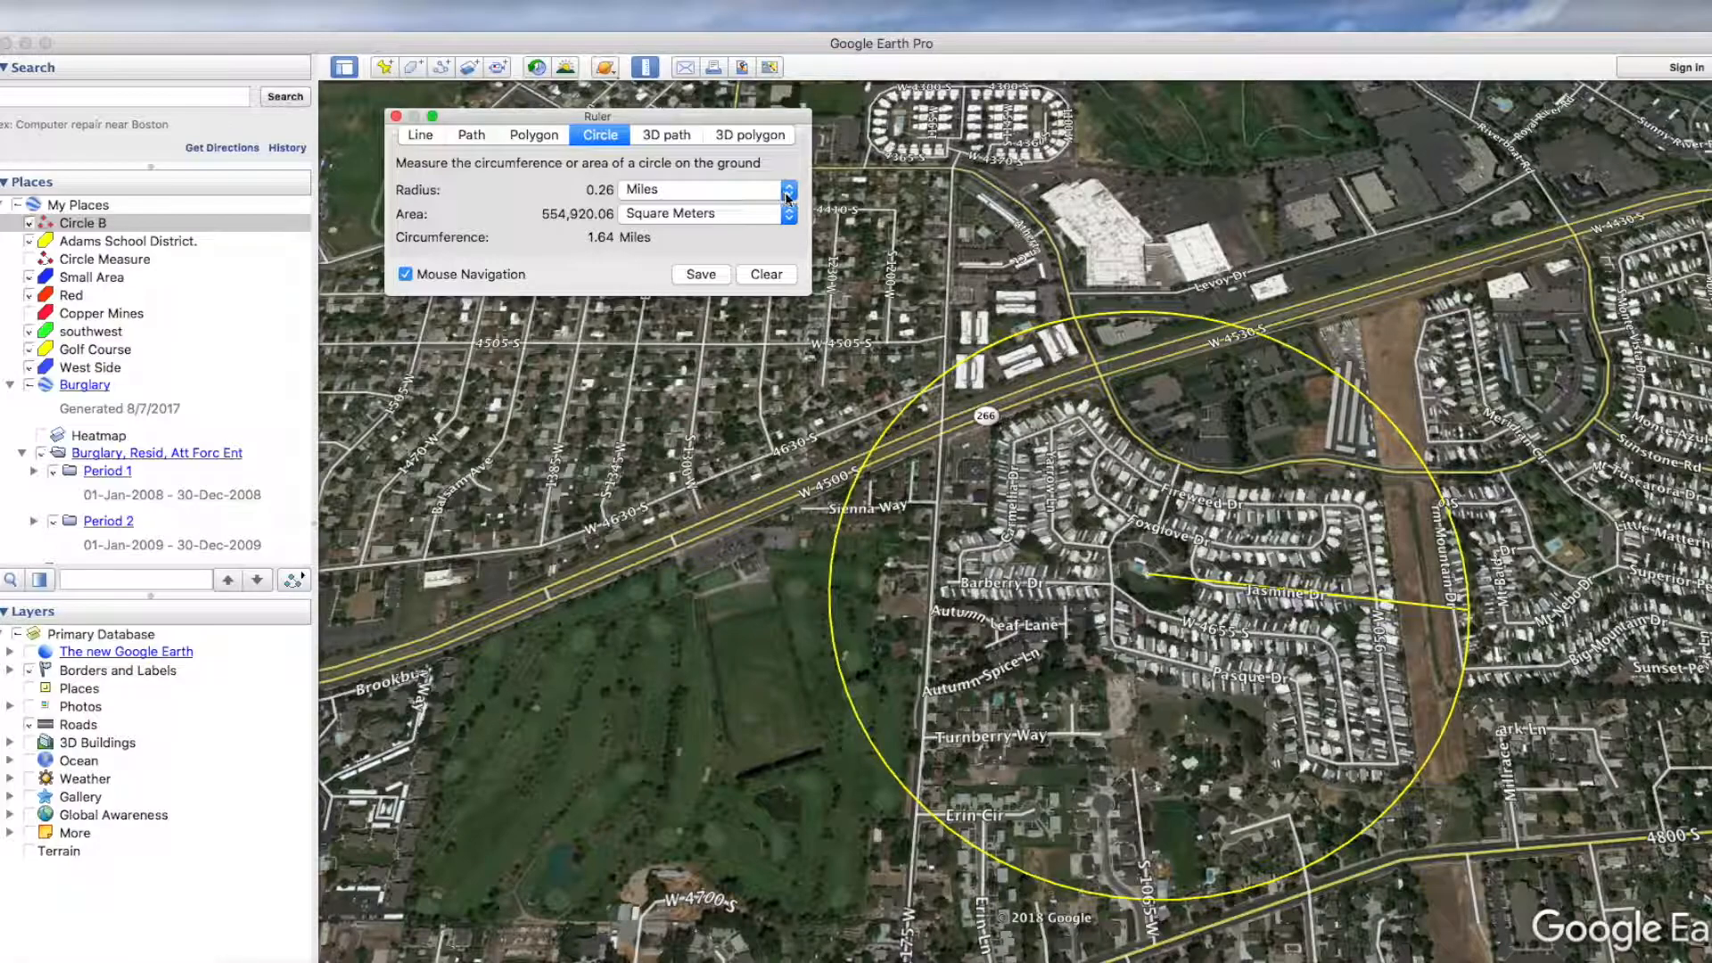
{"action": "left_click", "coordinate": [787, 198]}
{"action": "left_click", "coordinate": [731, 132]}
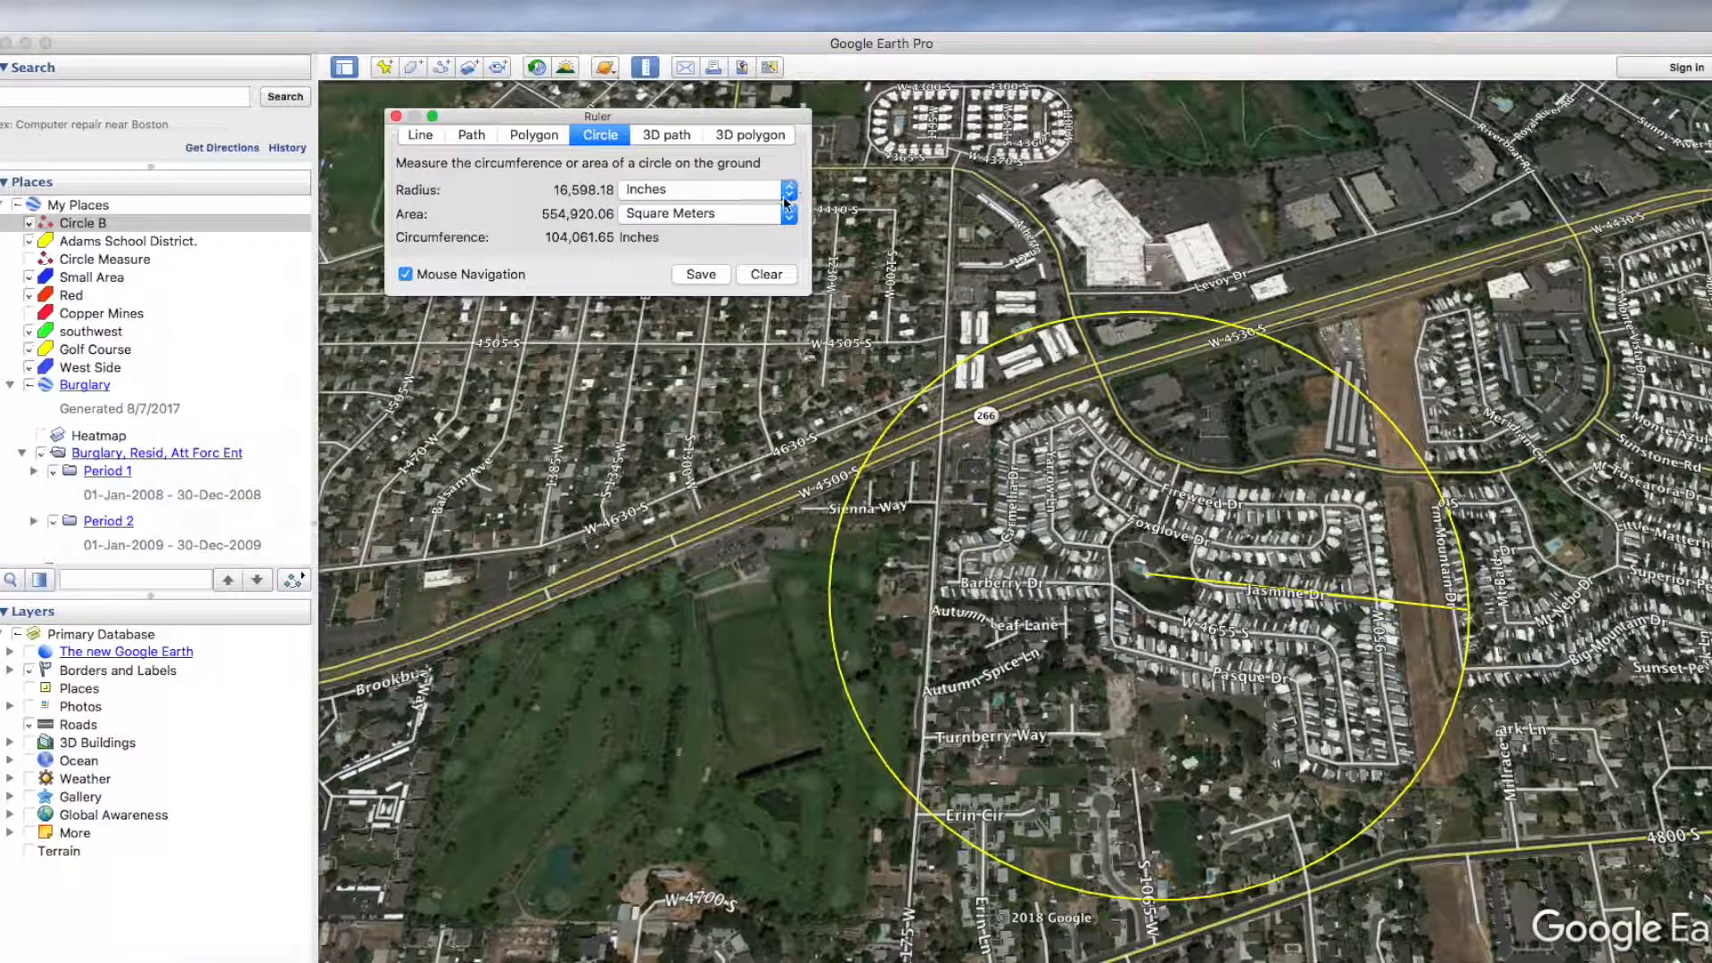
{"action": "left_click", "coordinate": [792, 200]}
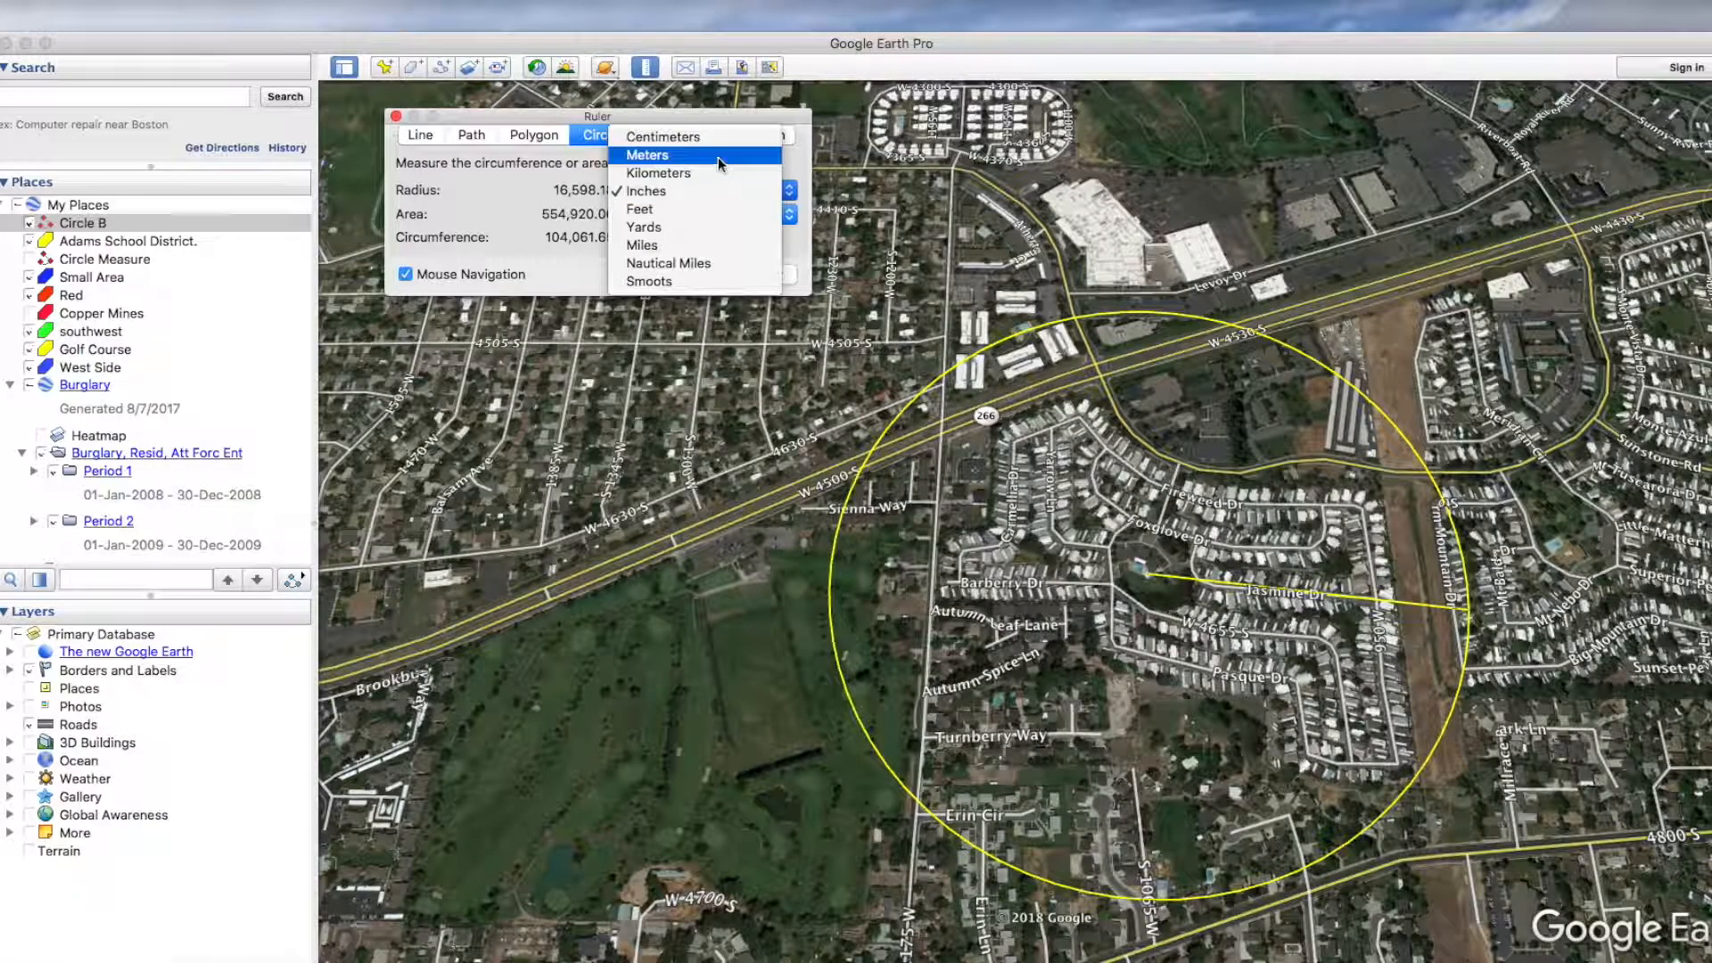
{"action": "left_click", "coordinate": [704, 226]}
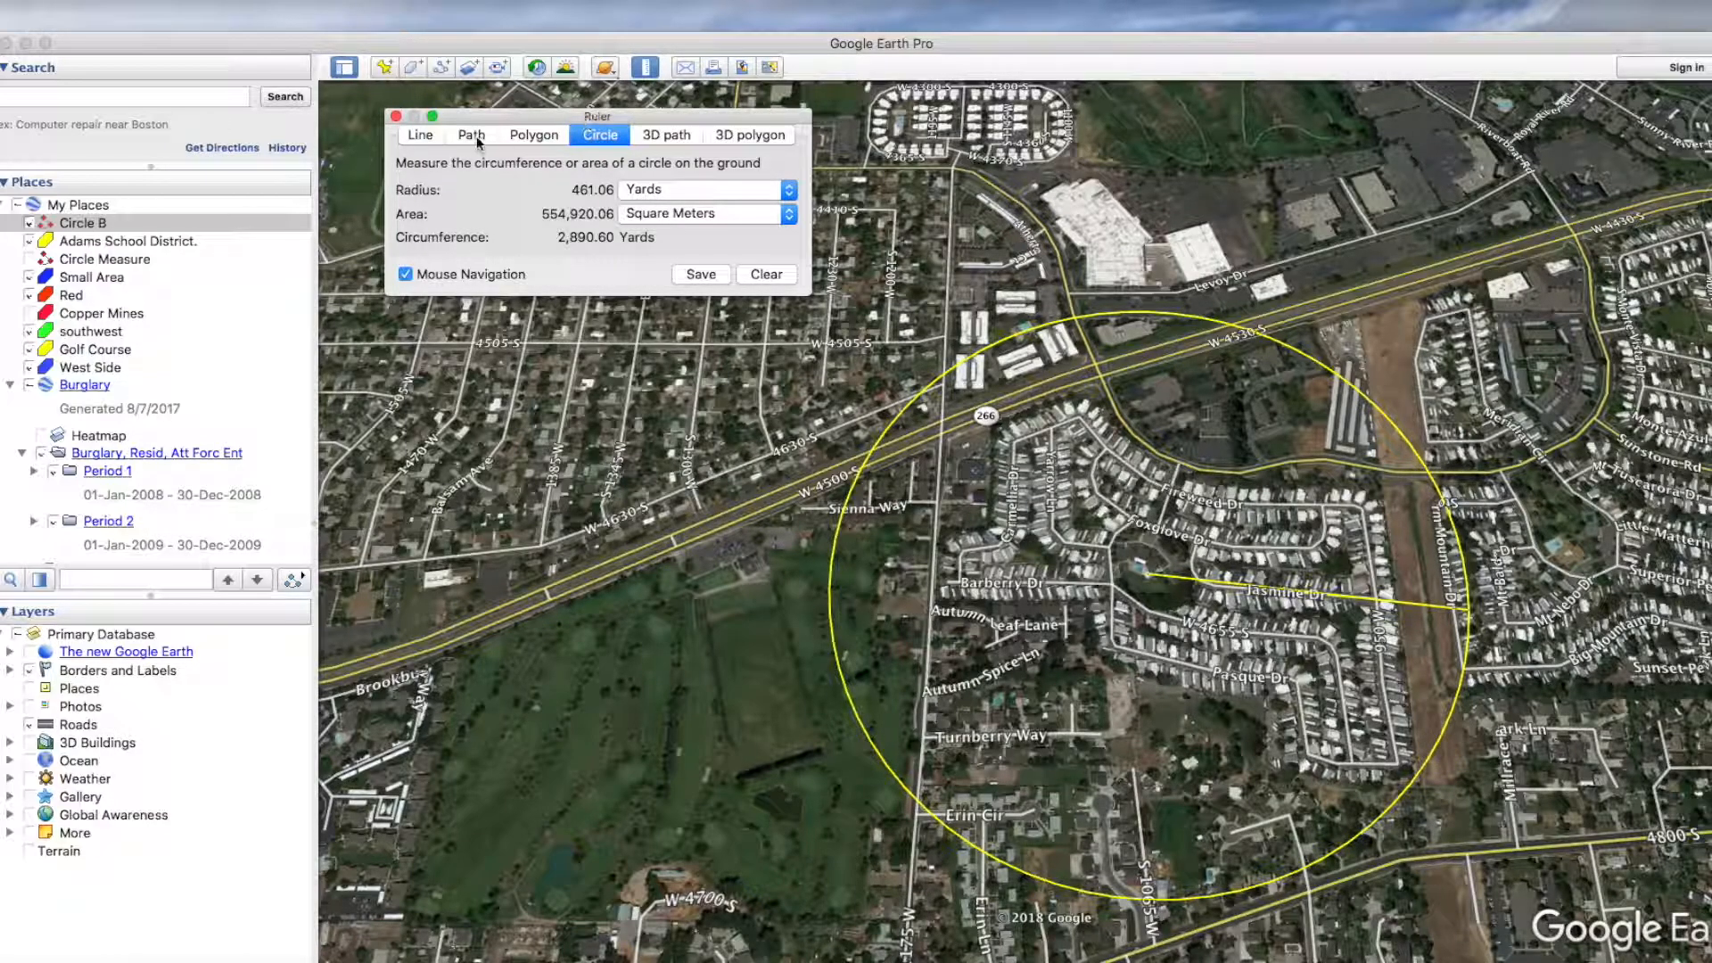
{"action": "left_click", "coordinate": [769, 275]}
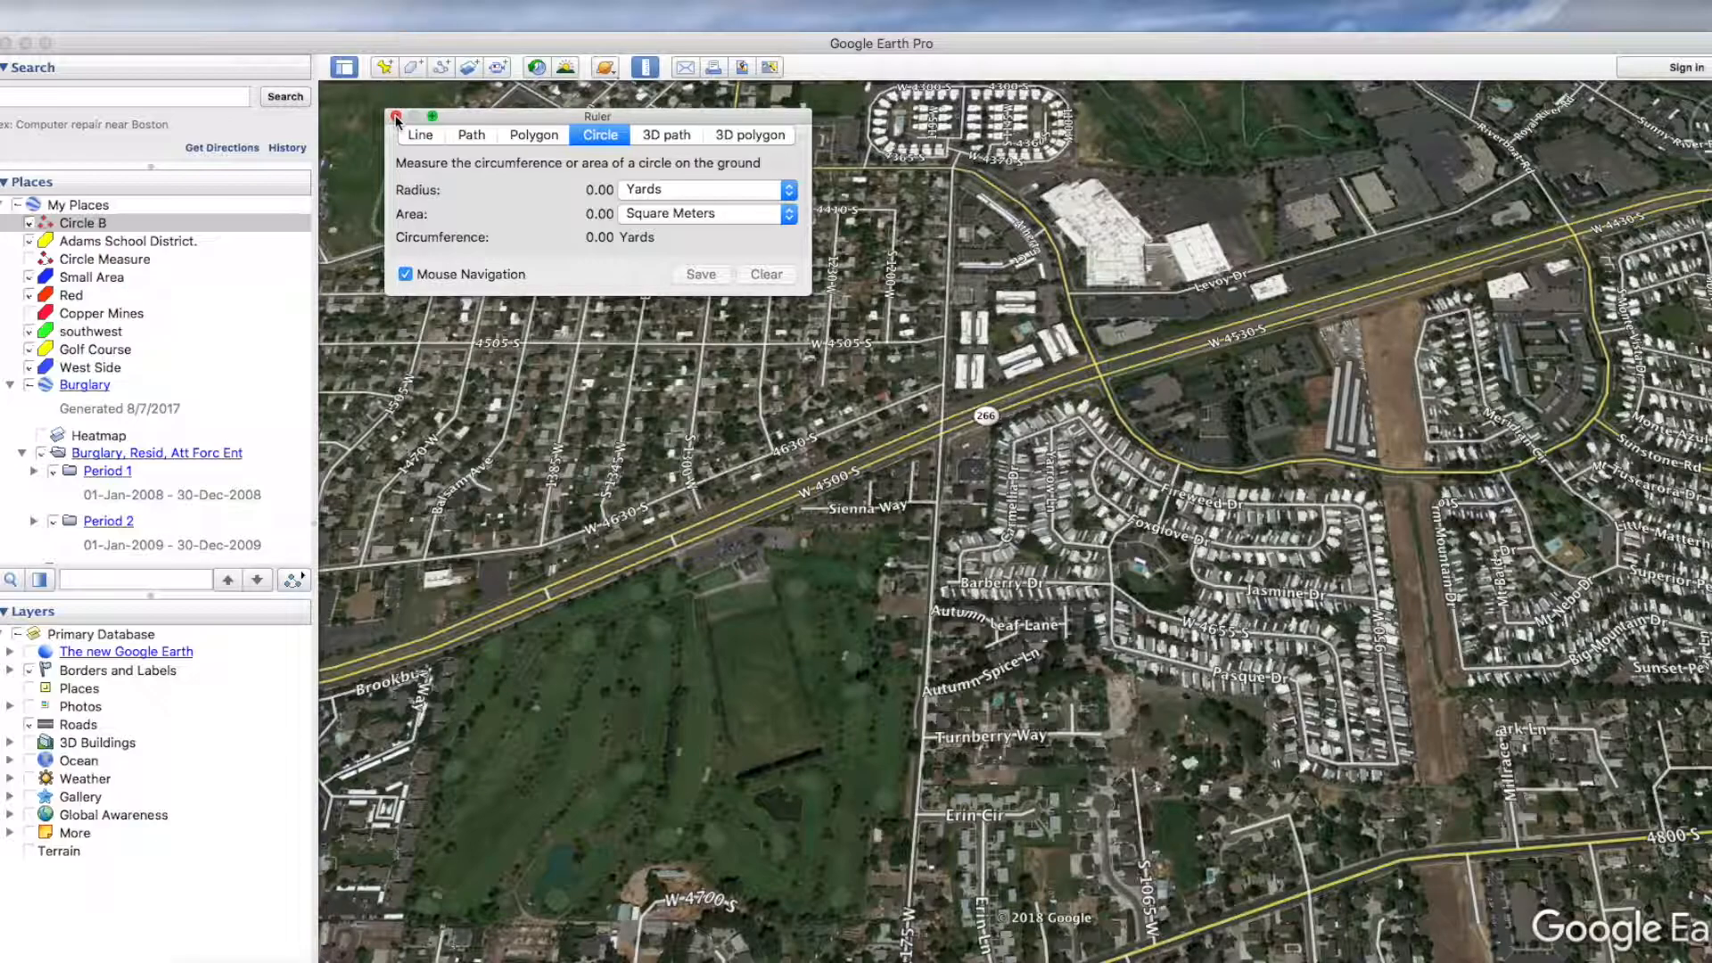
Step: Draw a ruler circle of about 380 yards radius centred at the golf course's northeast edge, just south of Sienna Way
{"action": "left_click", "coordinate": [418, 135]}
{"action": "left_click", "coordinate": [546, 141]}
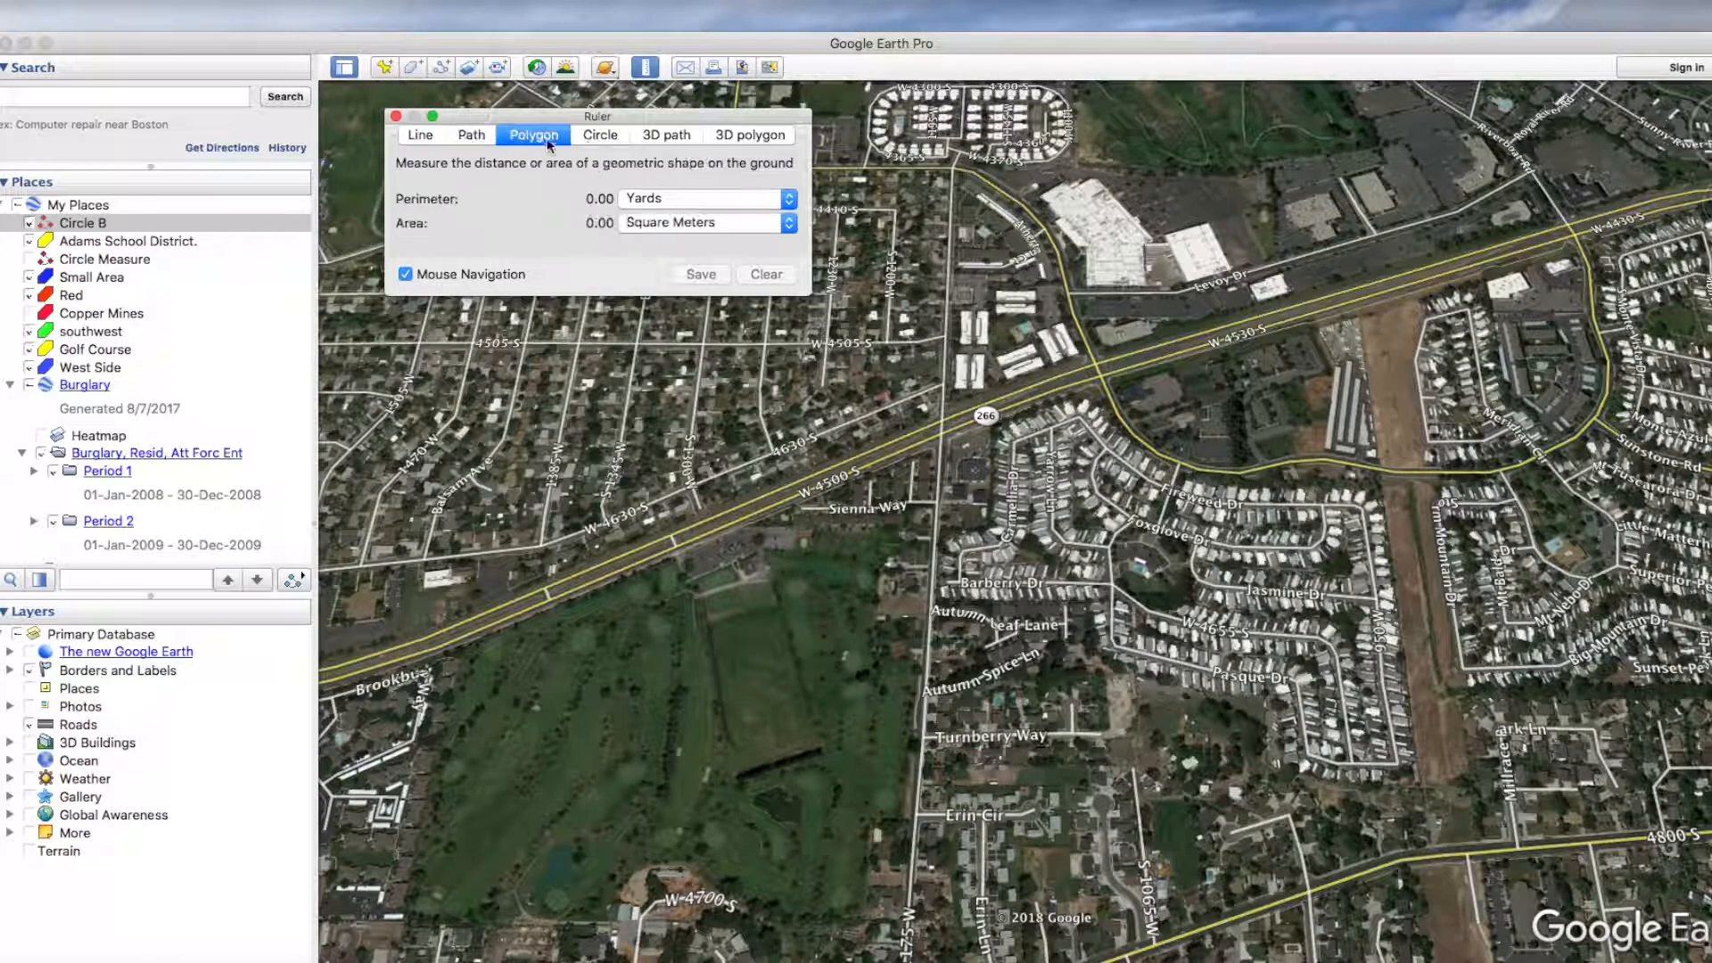
{"action": "left_click", "coordinate": [600, 136]}
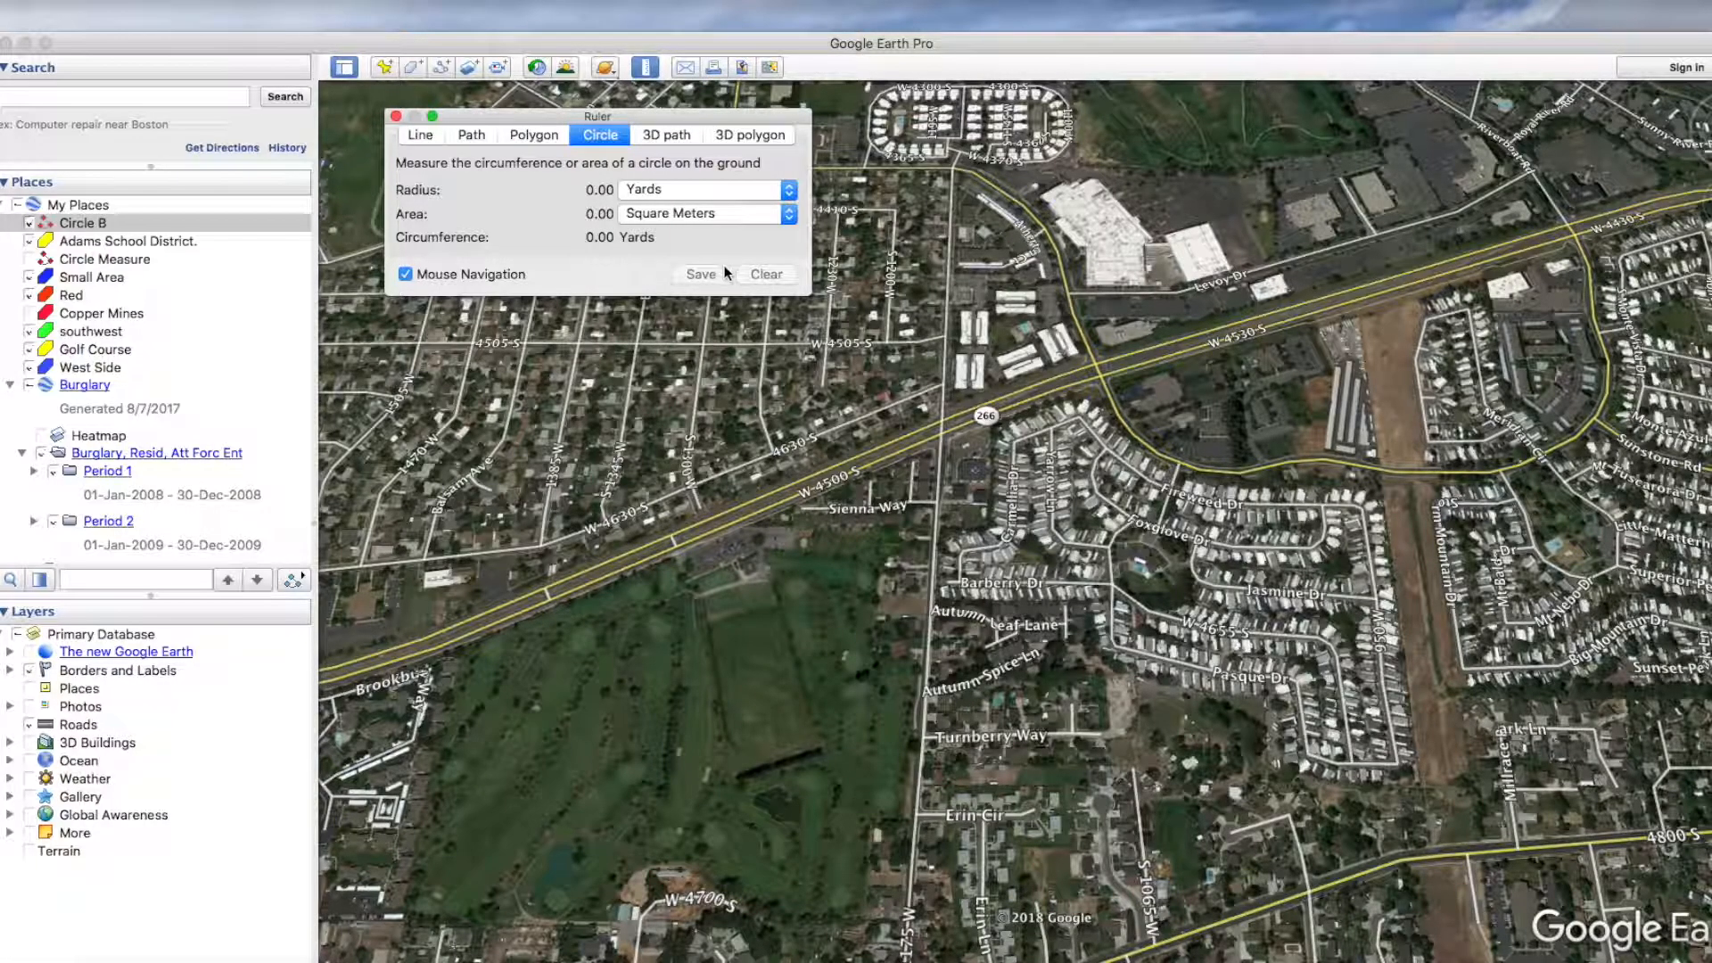
{"action": "left_click", "coordinate": [871, 546]}
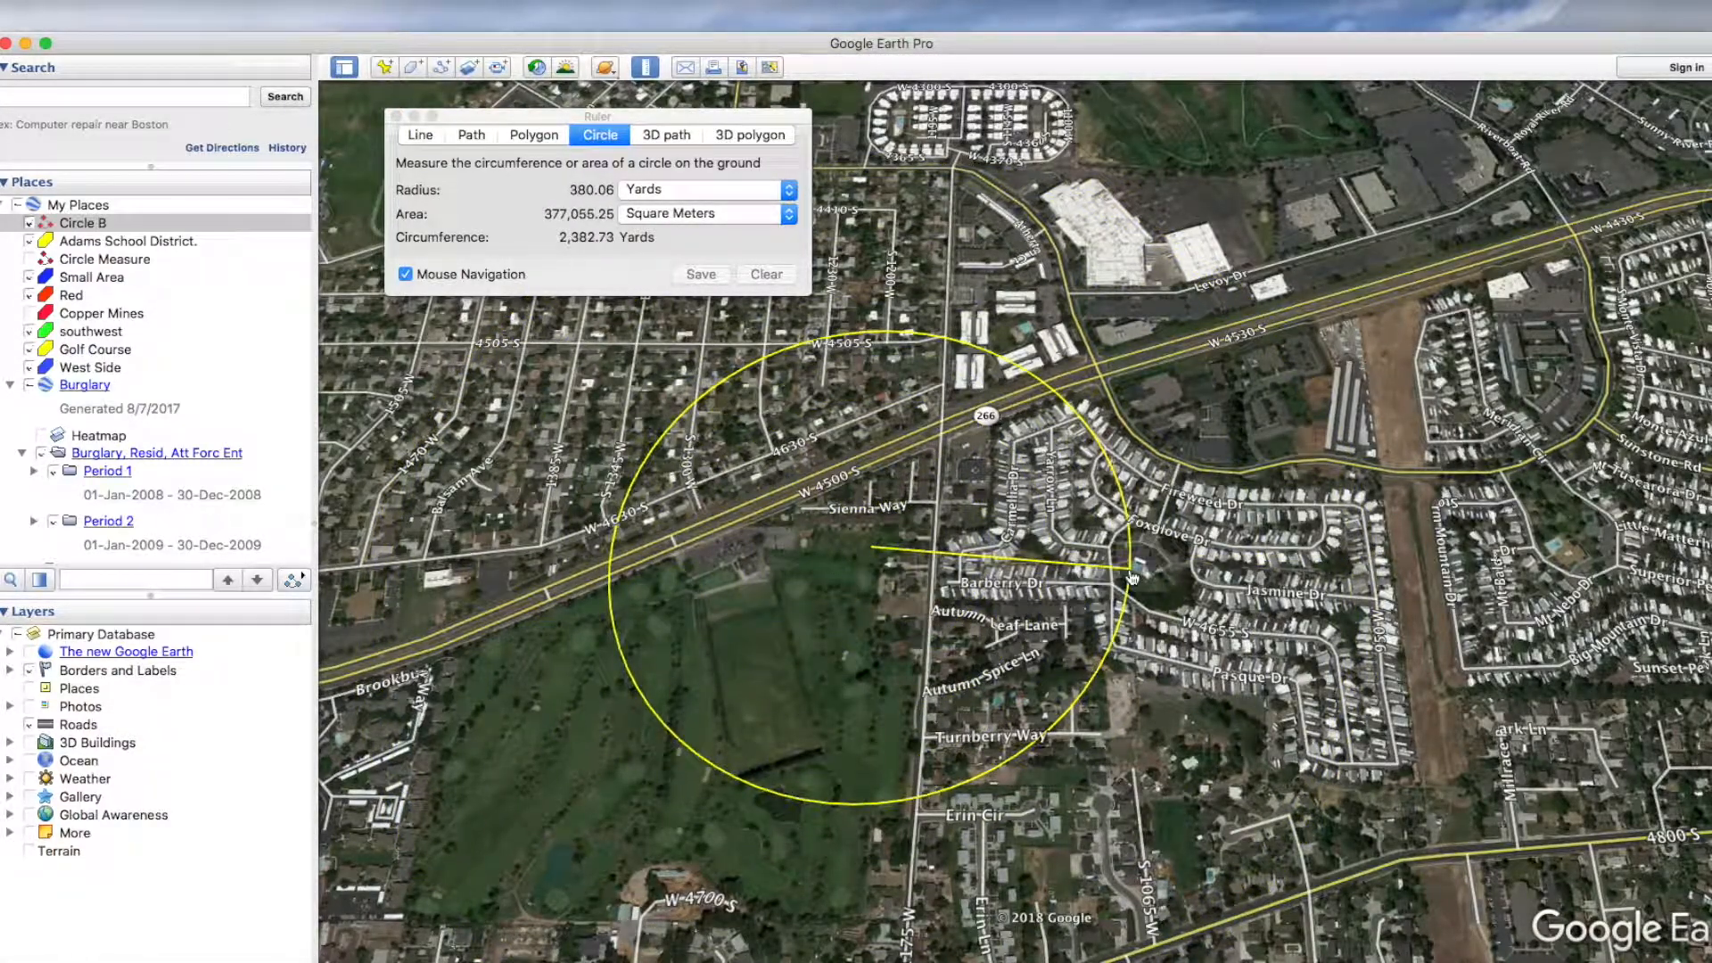
{"action": "left_click", "coordinate": [1132, 576]}
Step: Check the line style and color settings of Circle B, and close its properties without changes
{"action": "right_click", "coordinate": [78, 223]}
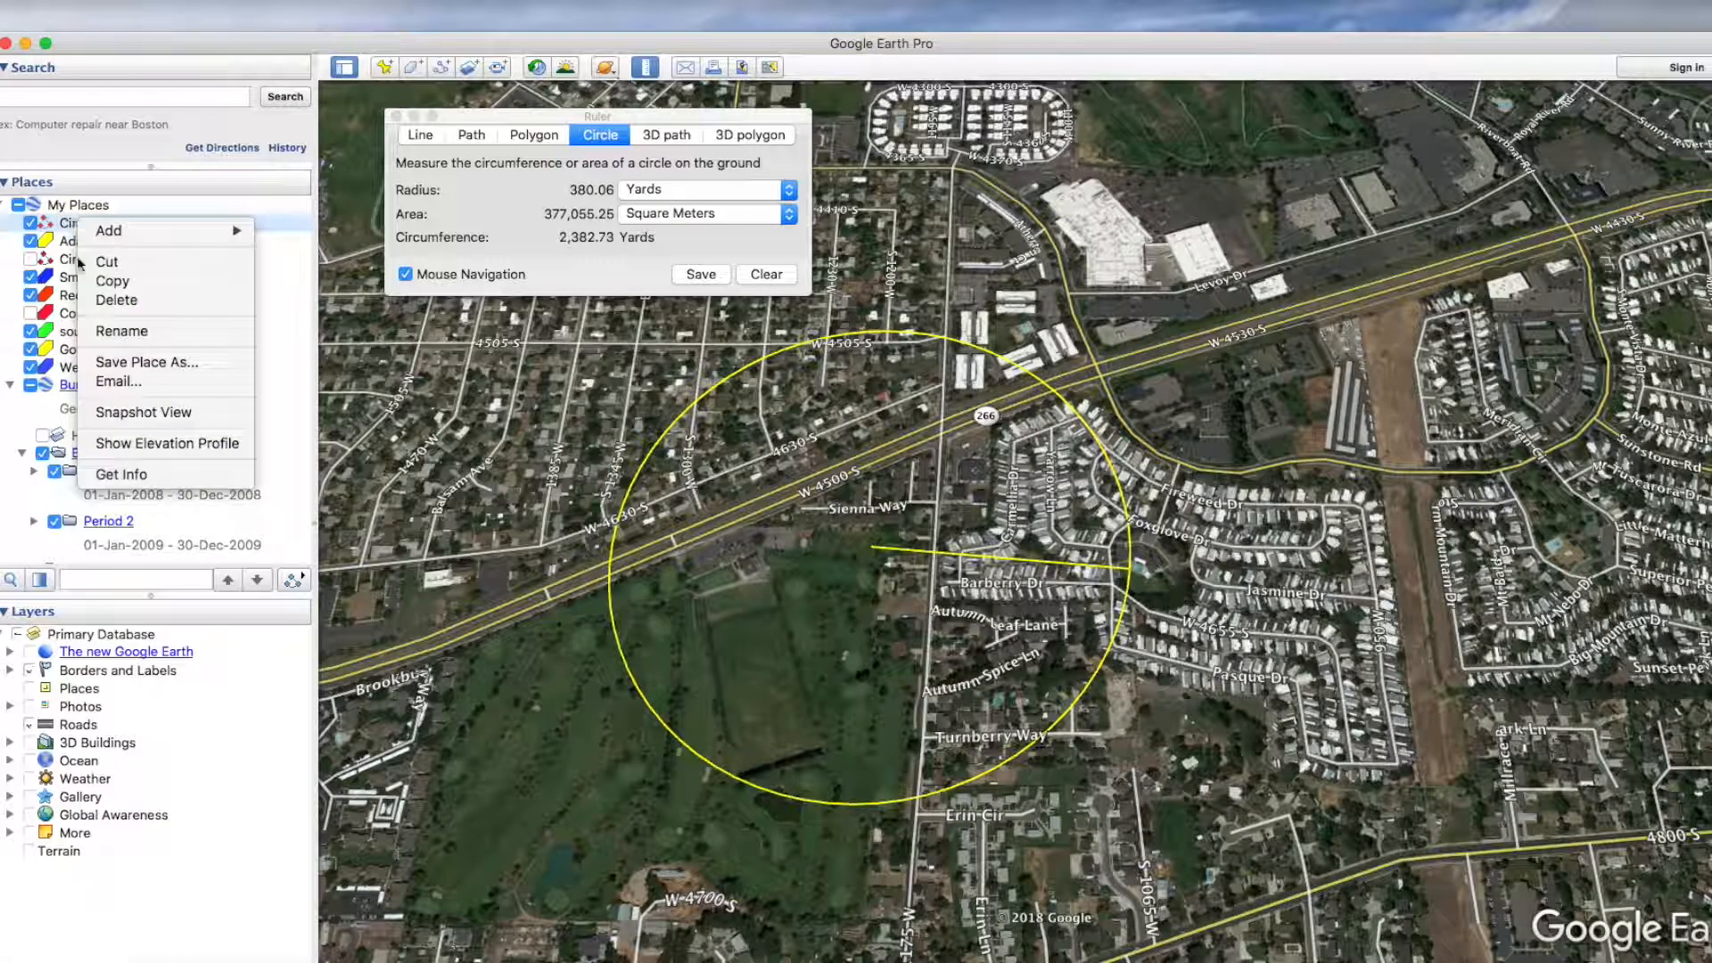
{"action": "left_click", "coordinate": [107, 471]}
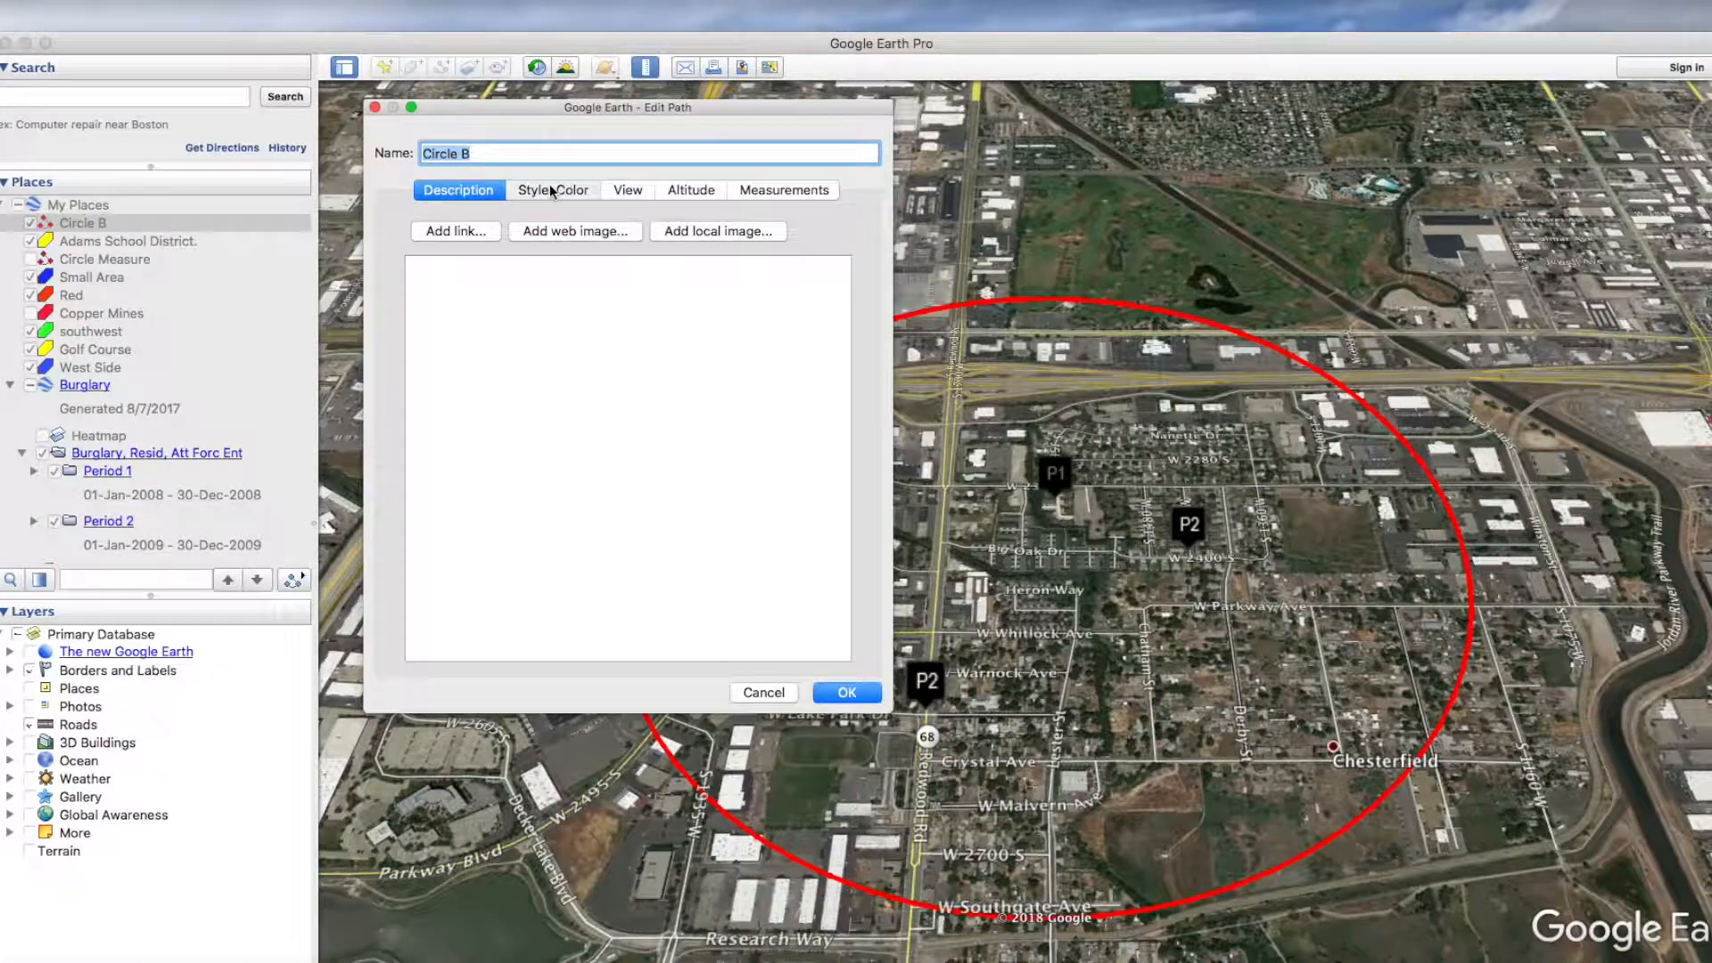
{"action": "left_click", "coordinate": [551, 187]}
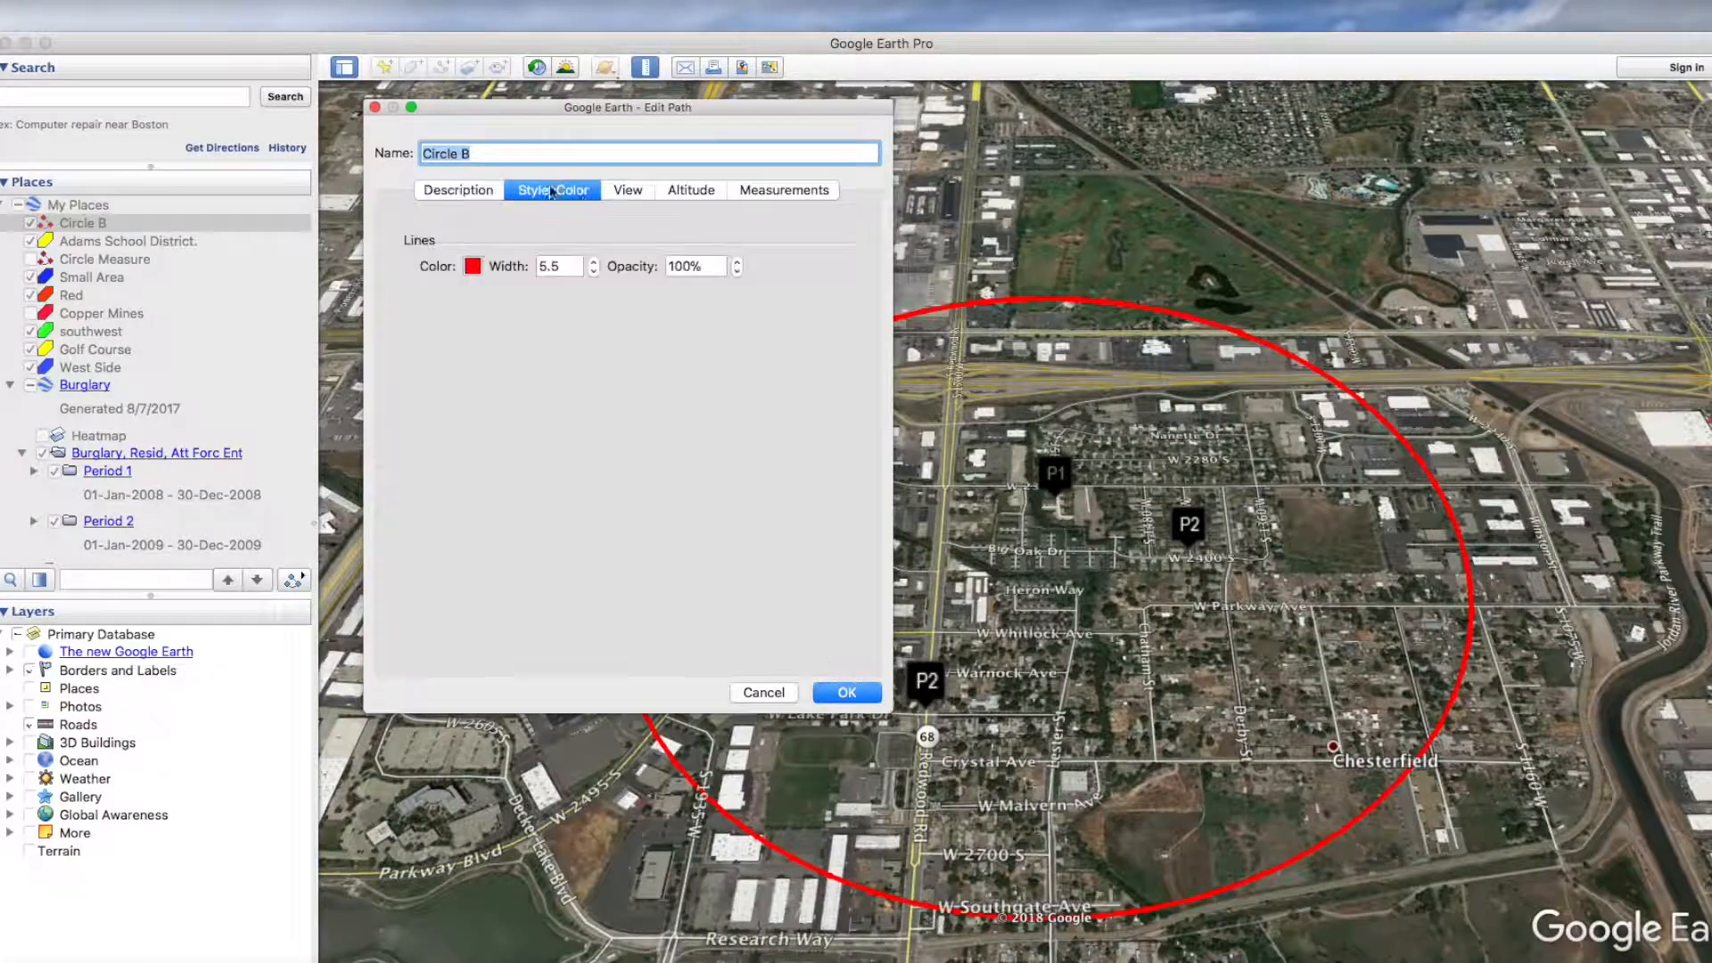
{"action": "left_click", "coordinate": [120, 267]}
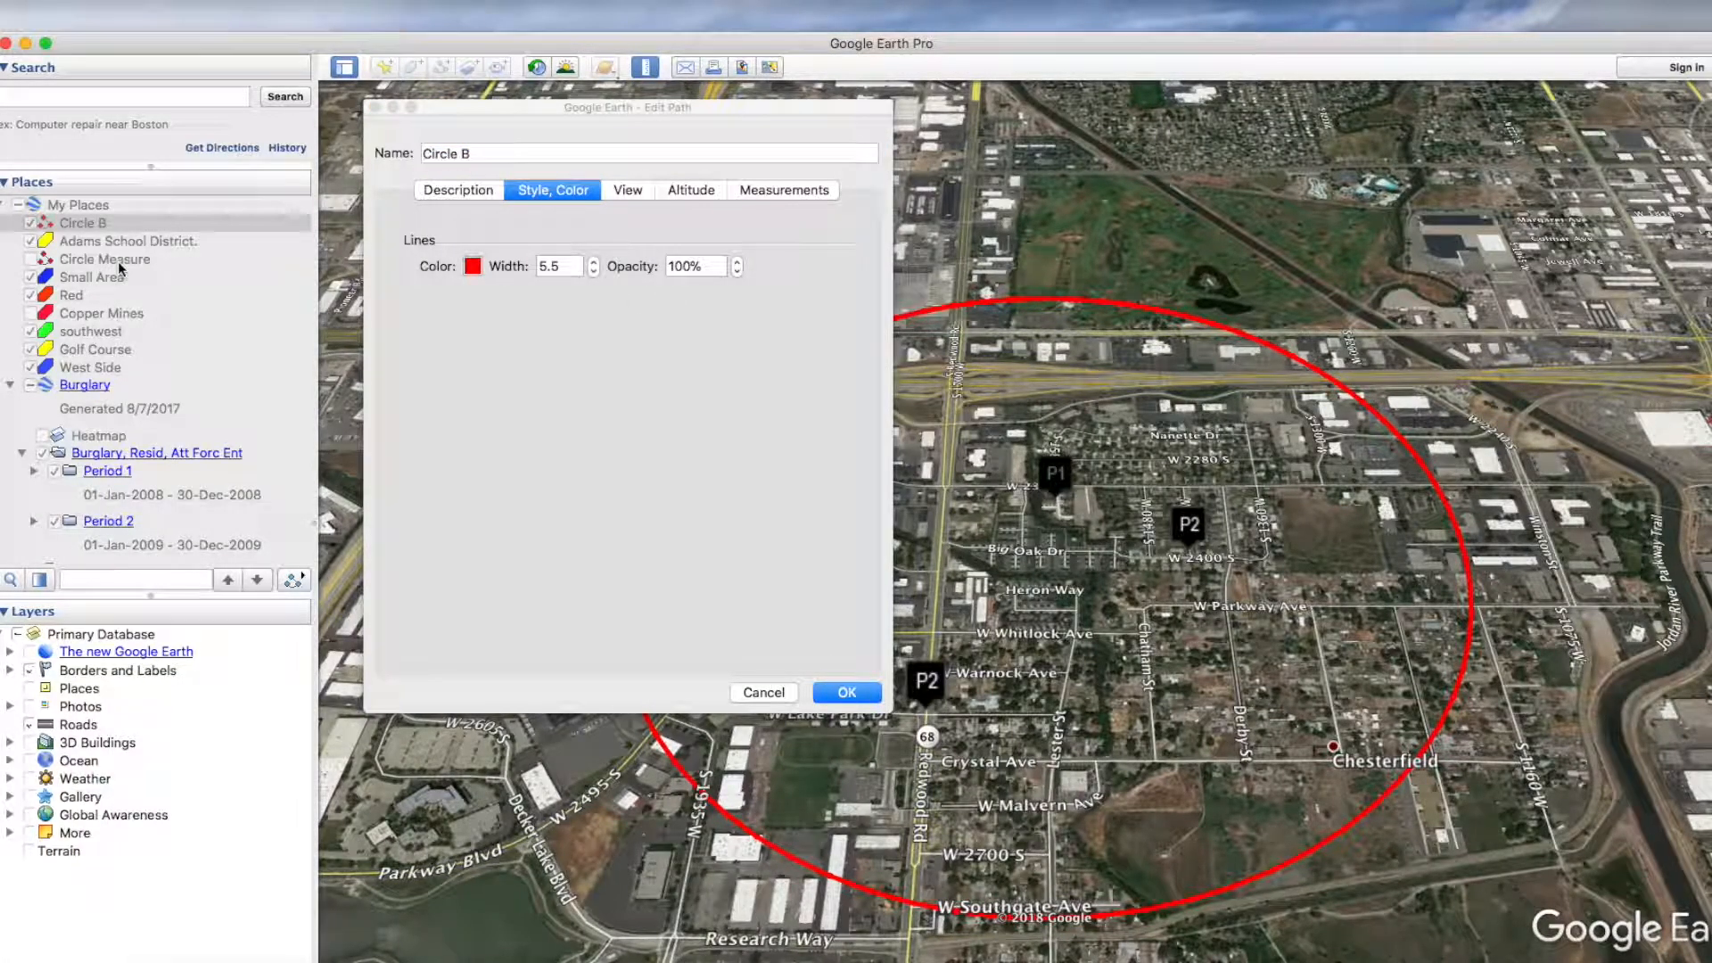
{"action": "left_click", "coordinate": [783, 692]}
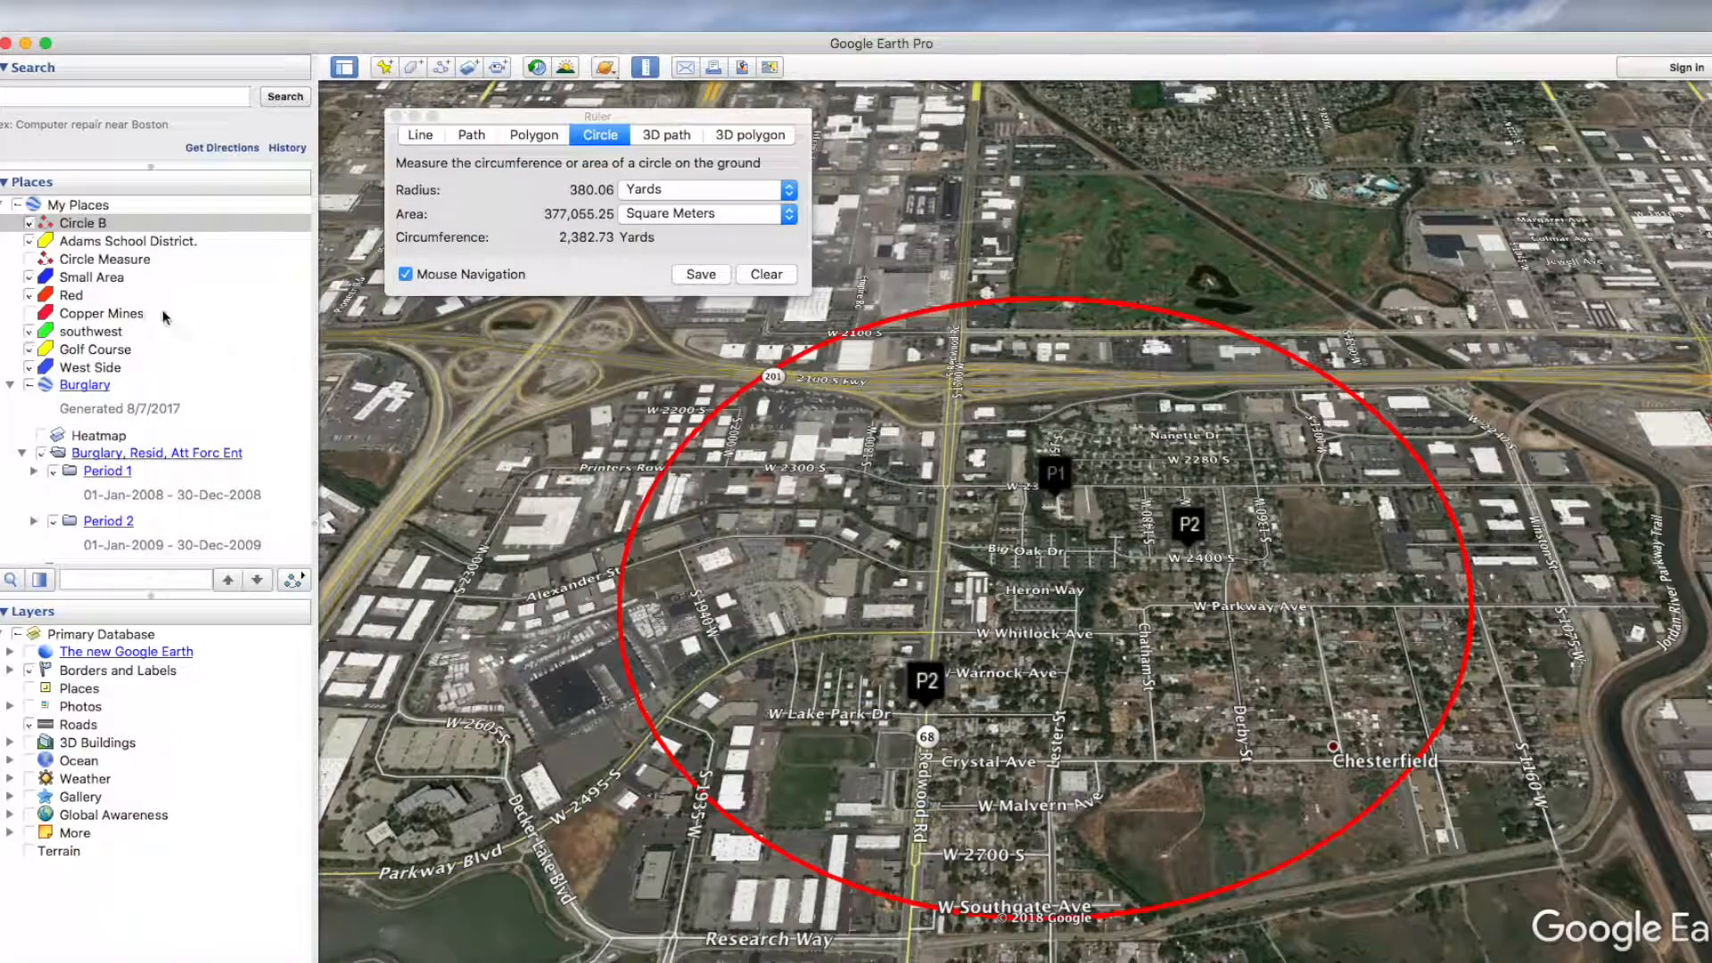
Step: Save the measured ruler circle as a path named Circle Measure with a blue line
{"action": "left_click", "coordinate": [718, 278]}
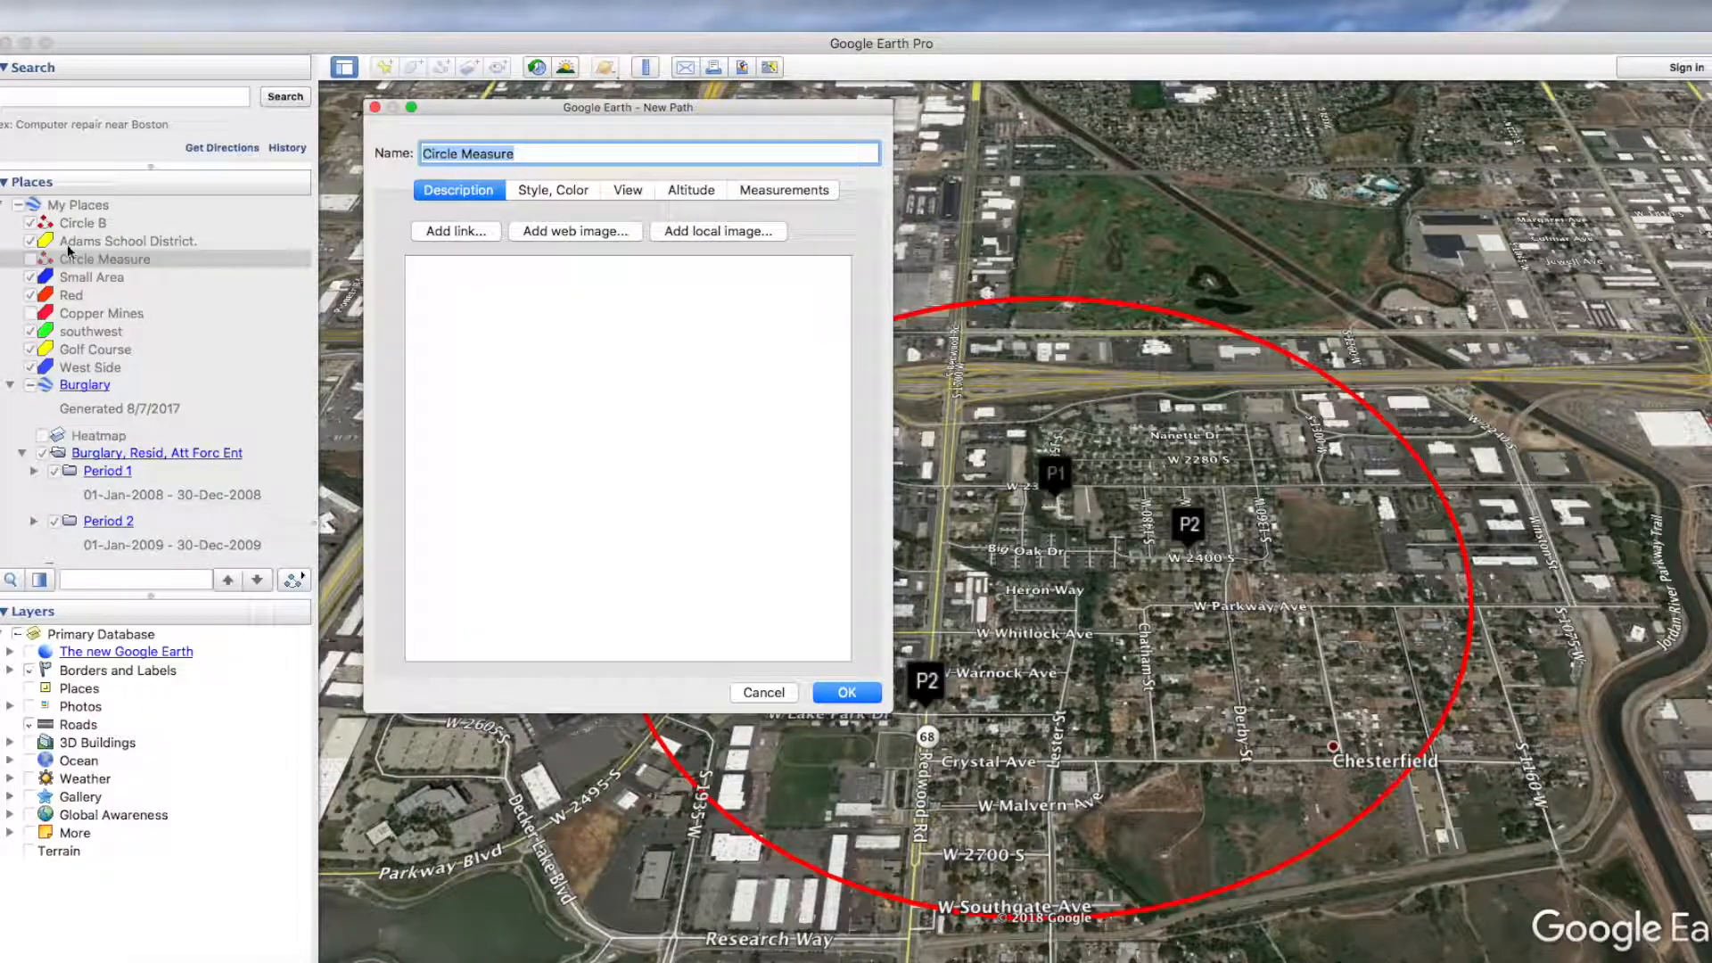
{"action": "left_click", "coordinate": [555, 192]}
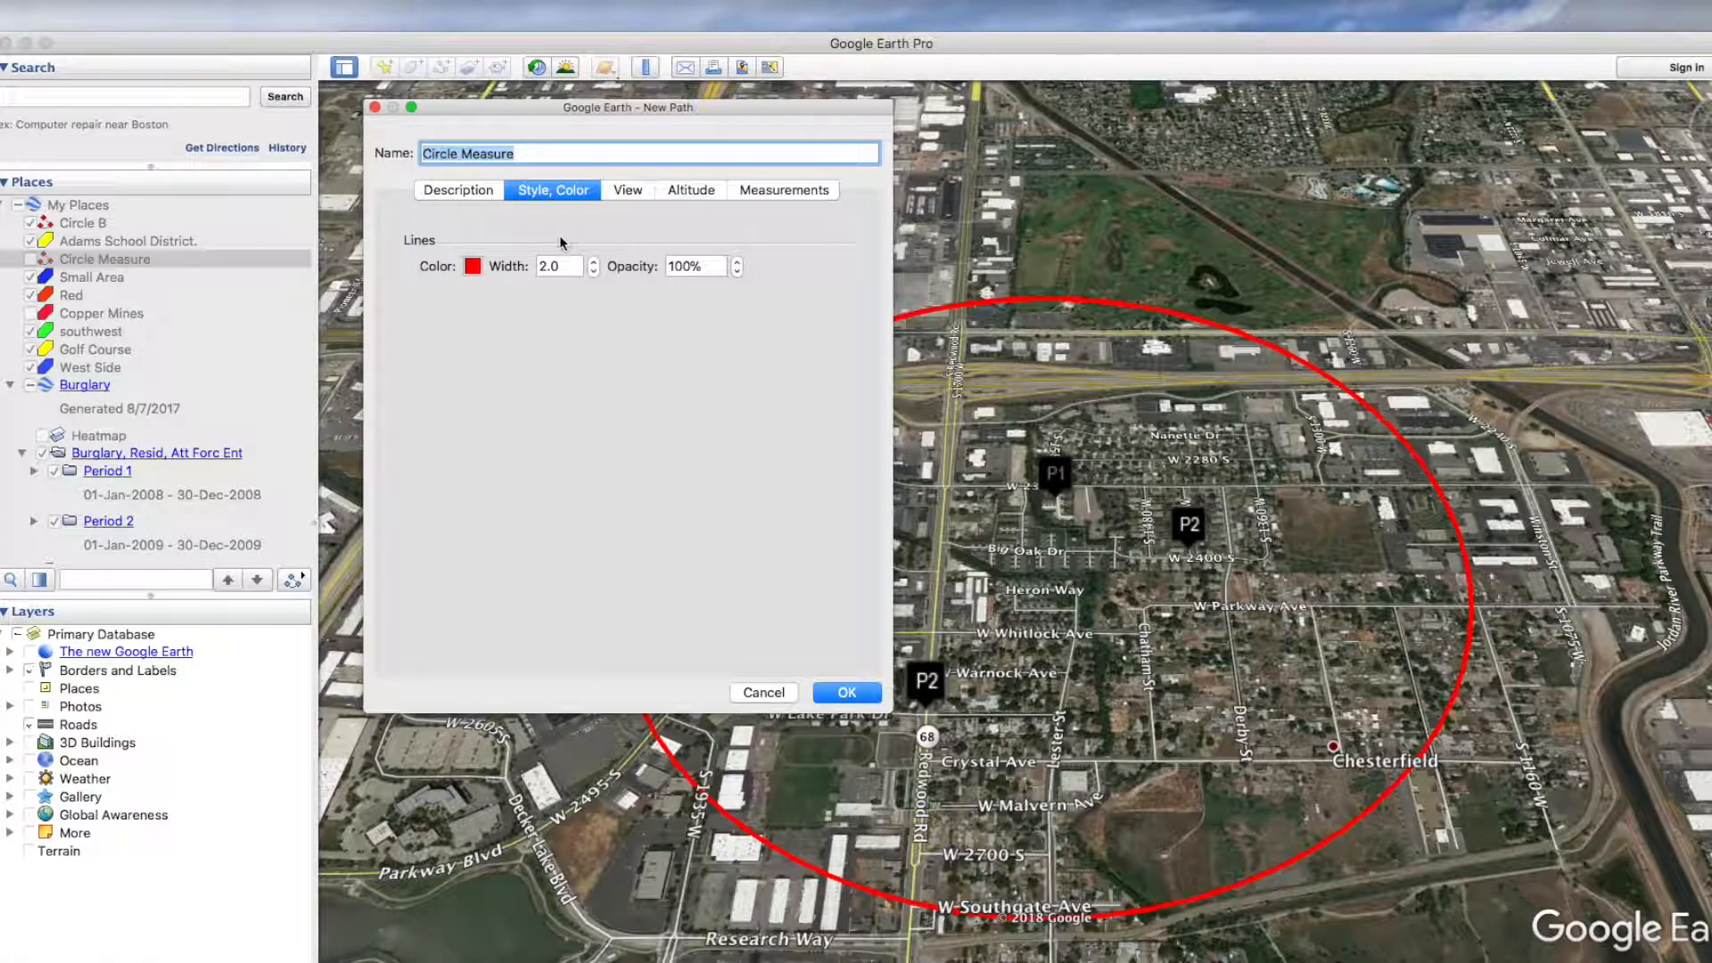
{"action": "left_click", "coordinate": [473, 266]}
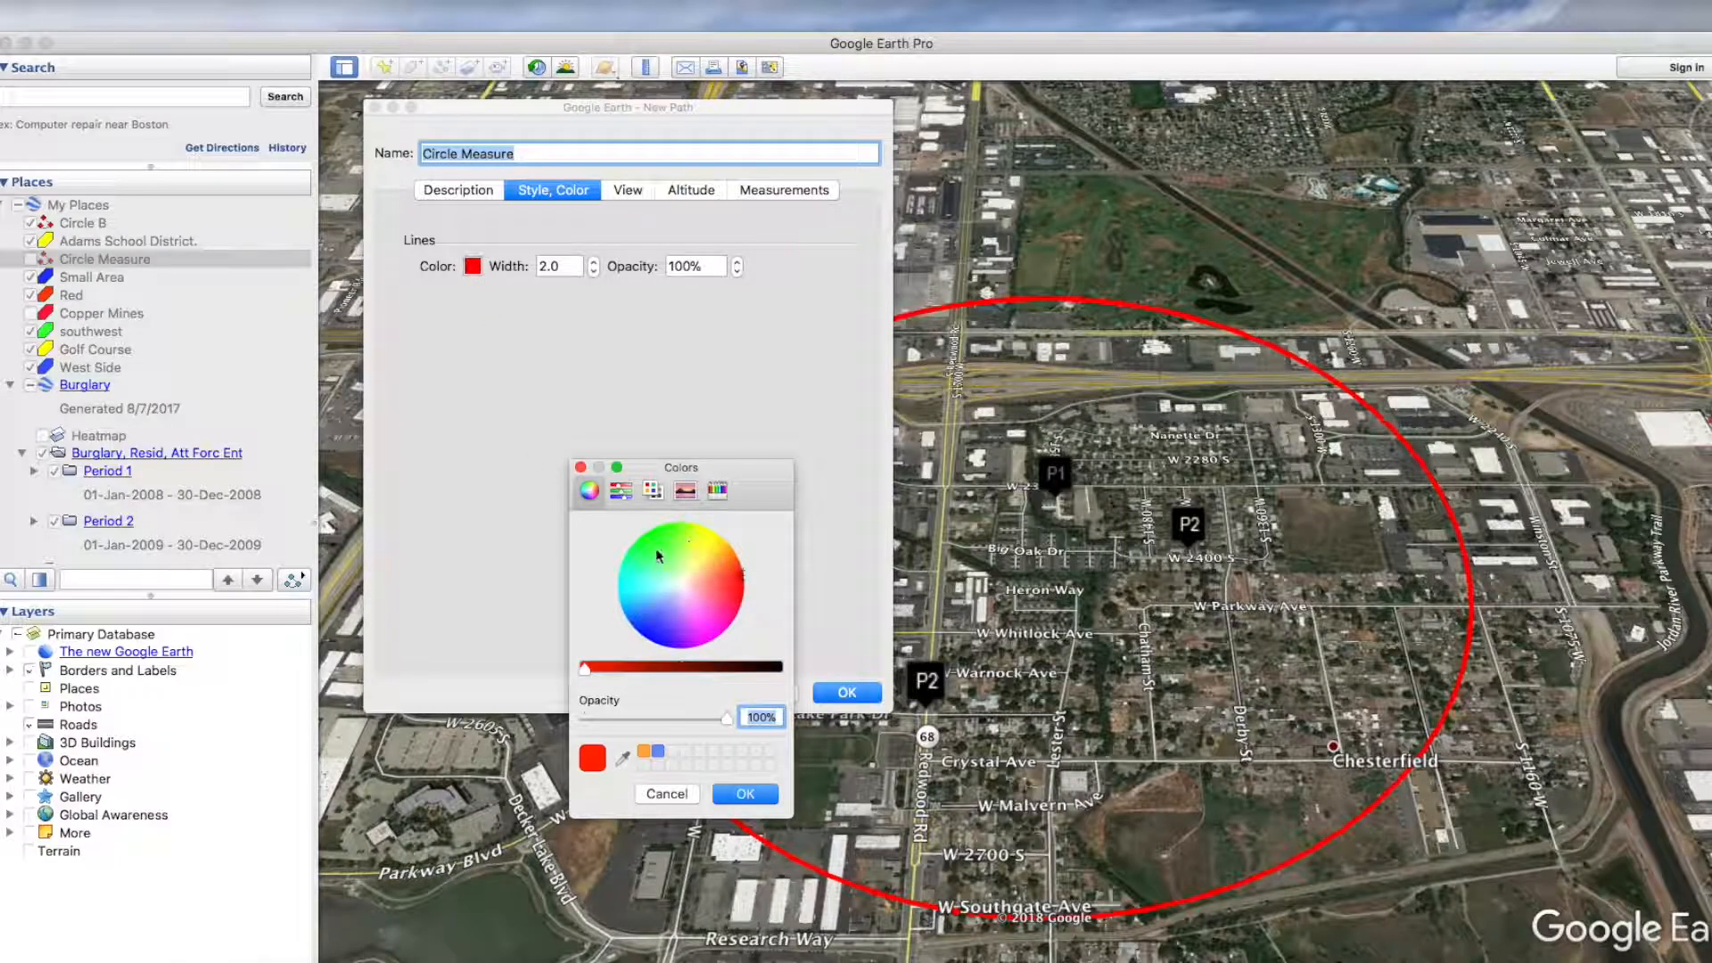
{"action": "left_click", "coordinate": [655, 631]}
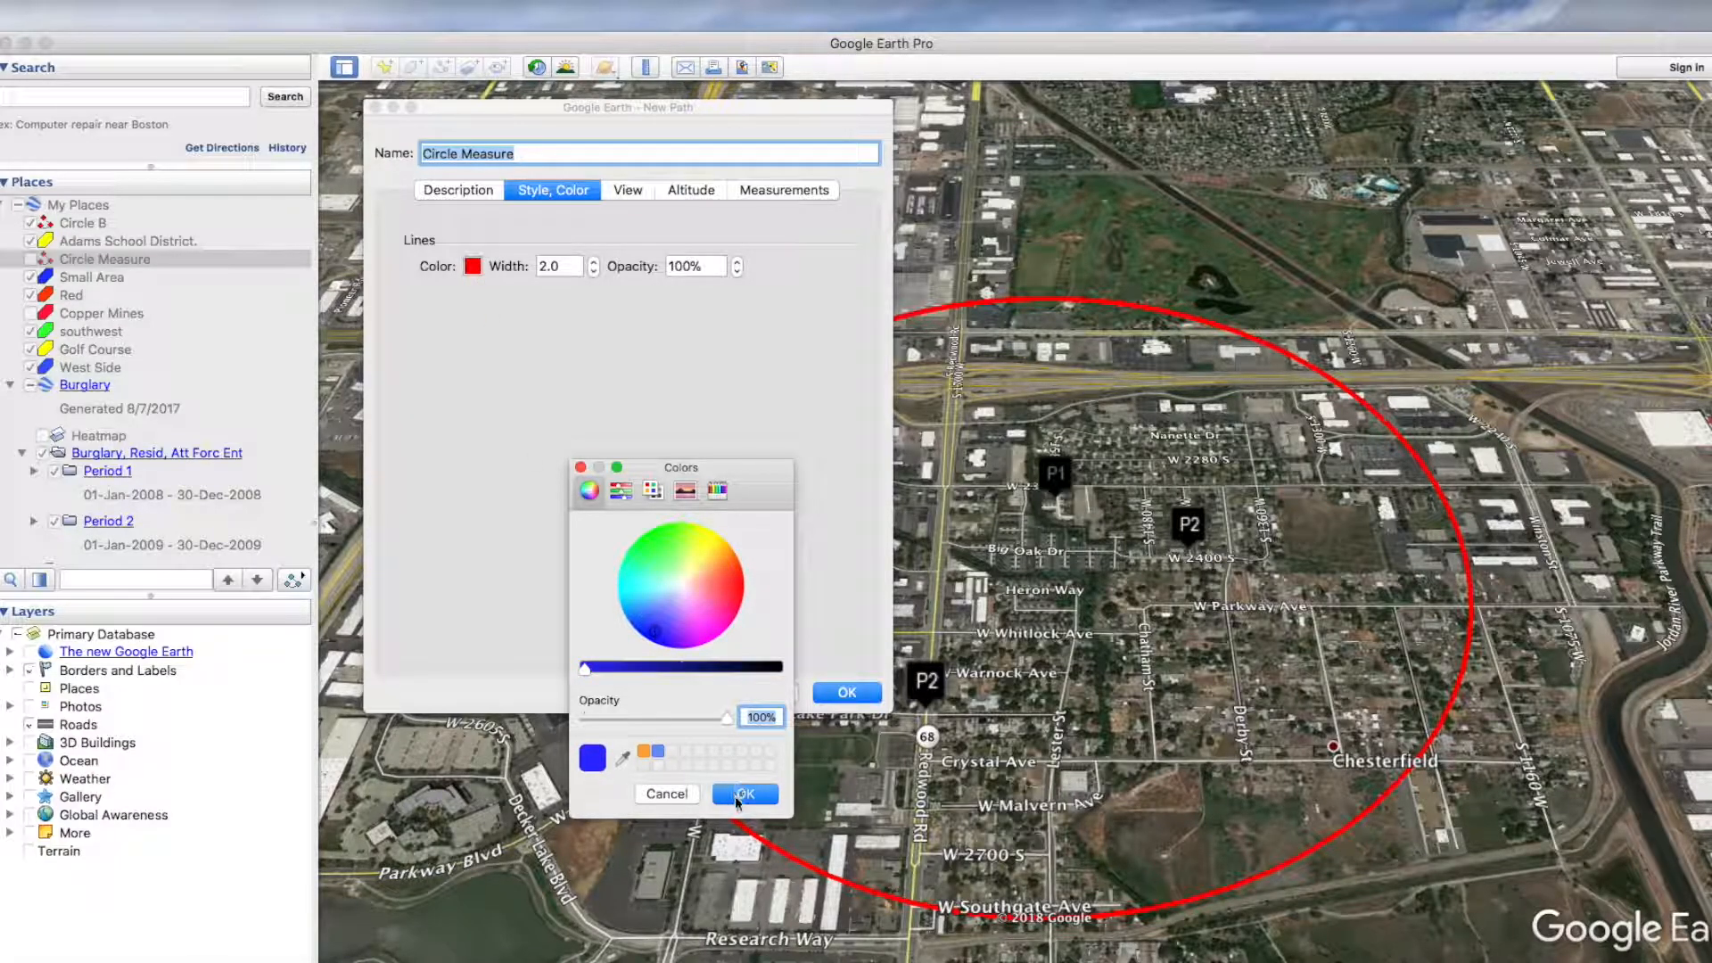
{"action": "left_click", "coordinate": [737, 795]}
{"action": "left_click", "coordinate": [847, 692]}
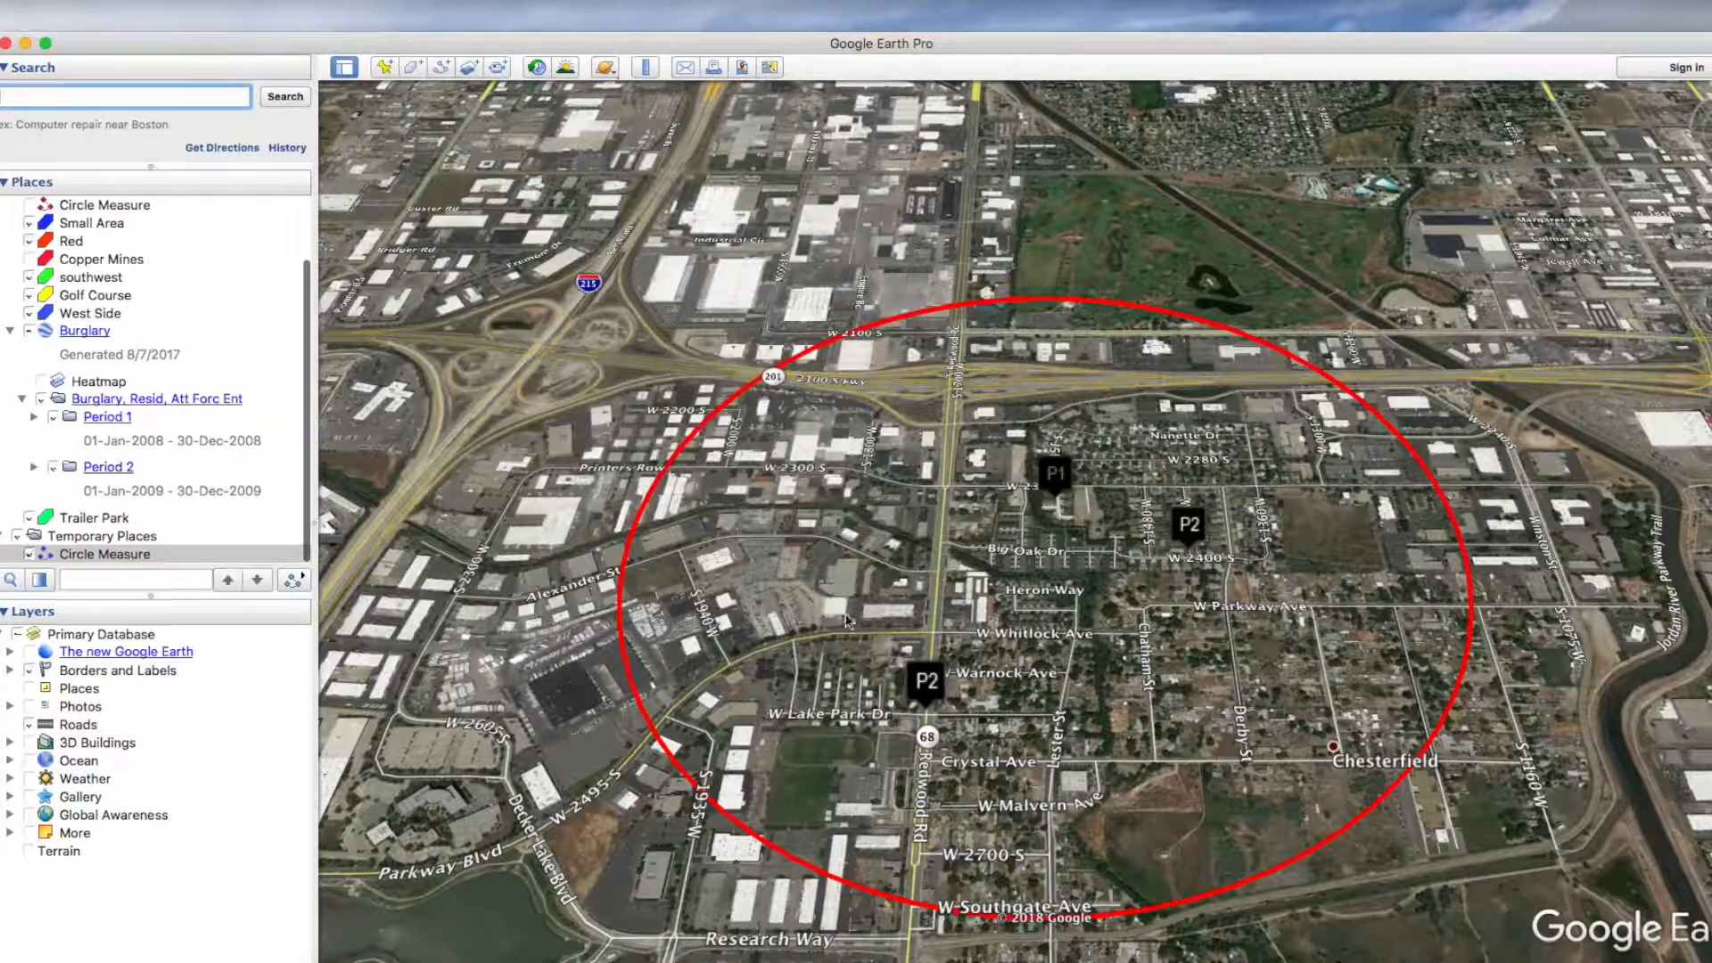
Step: Make the older Circle Measure path under My Places visible on the map
{"action": "scroll", "coordinate": [677, 443], "scroll_direction": "down", "scroll_amount": 5}
{"action": "scroll", "coordinate": [678, 447], "scroll_direction": "down", "scroll_amount": 5}
{"action": "scroll", "coordinate": [680, 451], "scroll_direction": "up", "scroll_amount": 5}
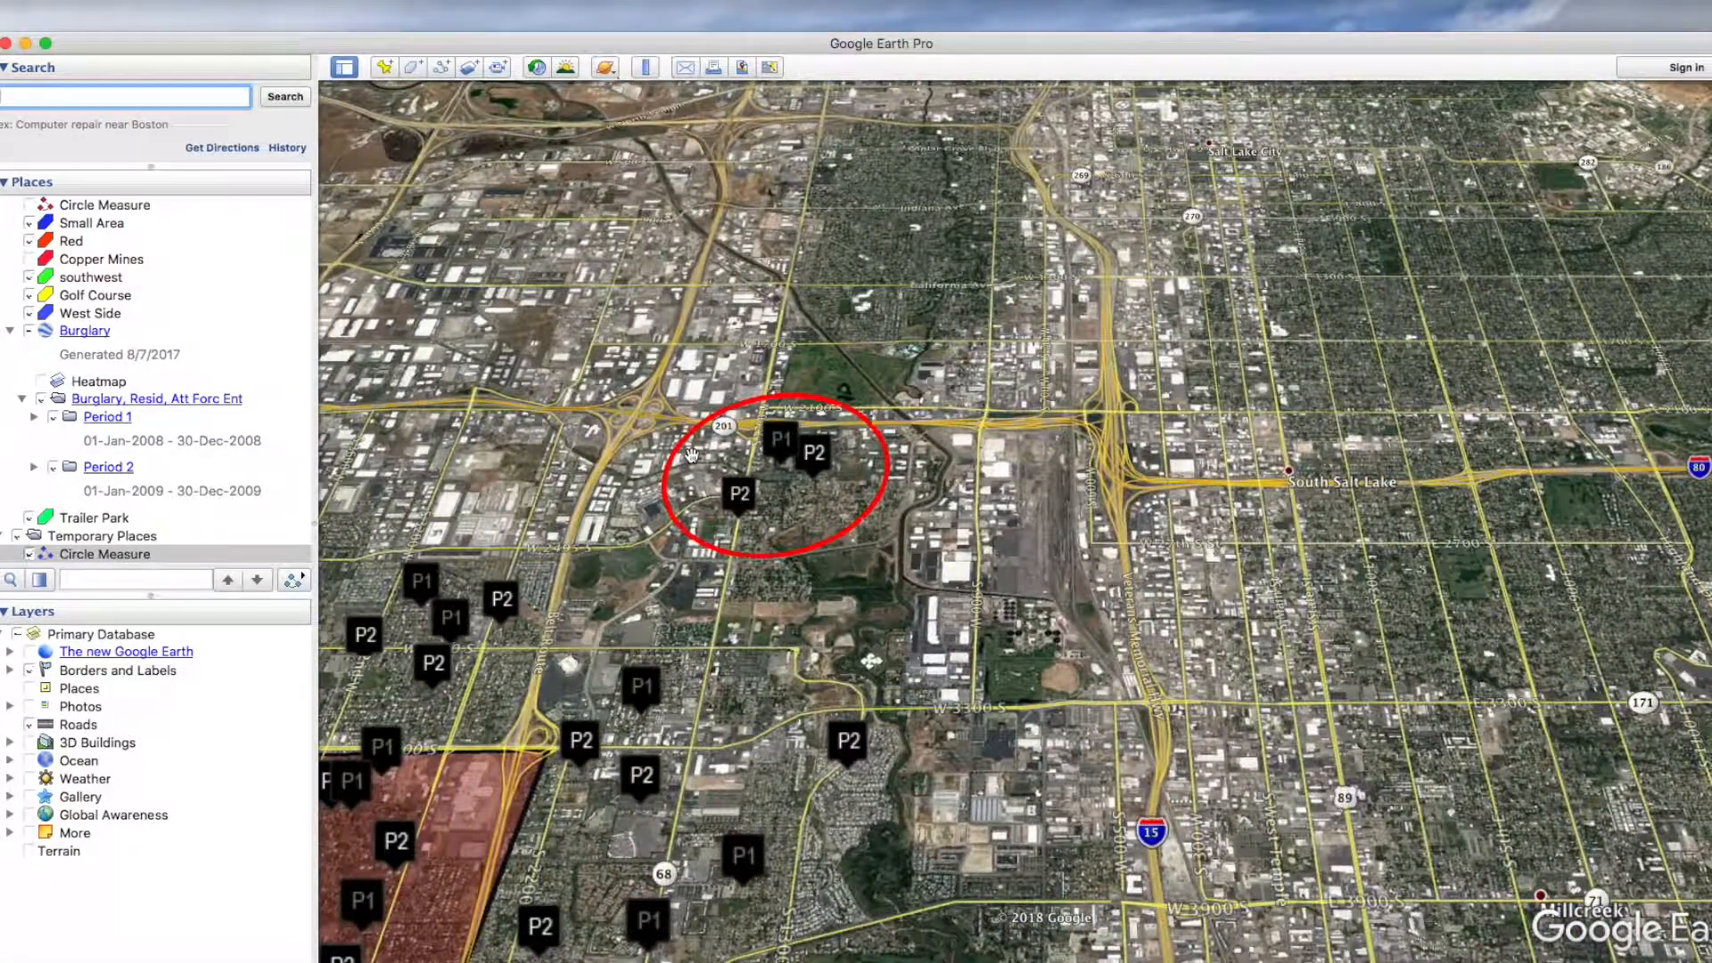
{"action": "left_click", "coordinate": [691, 454]}
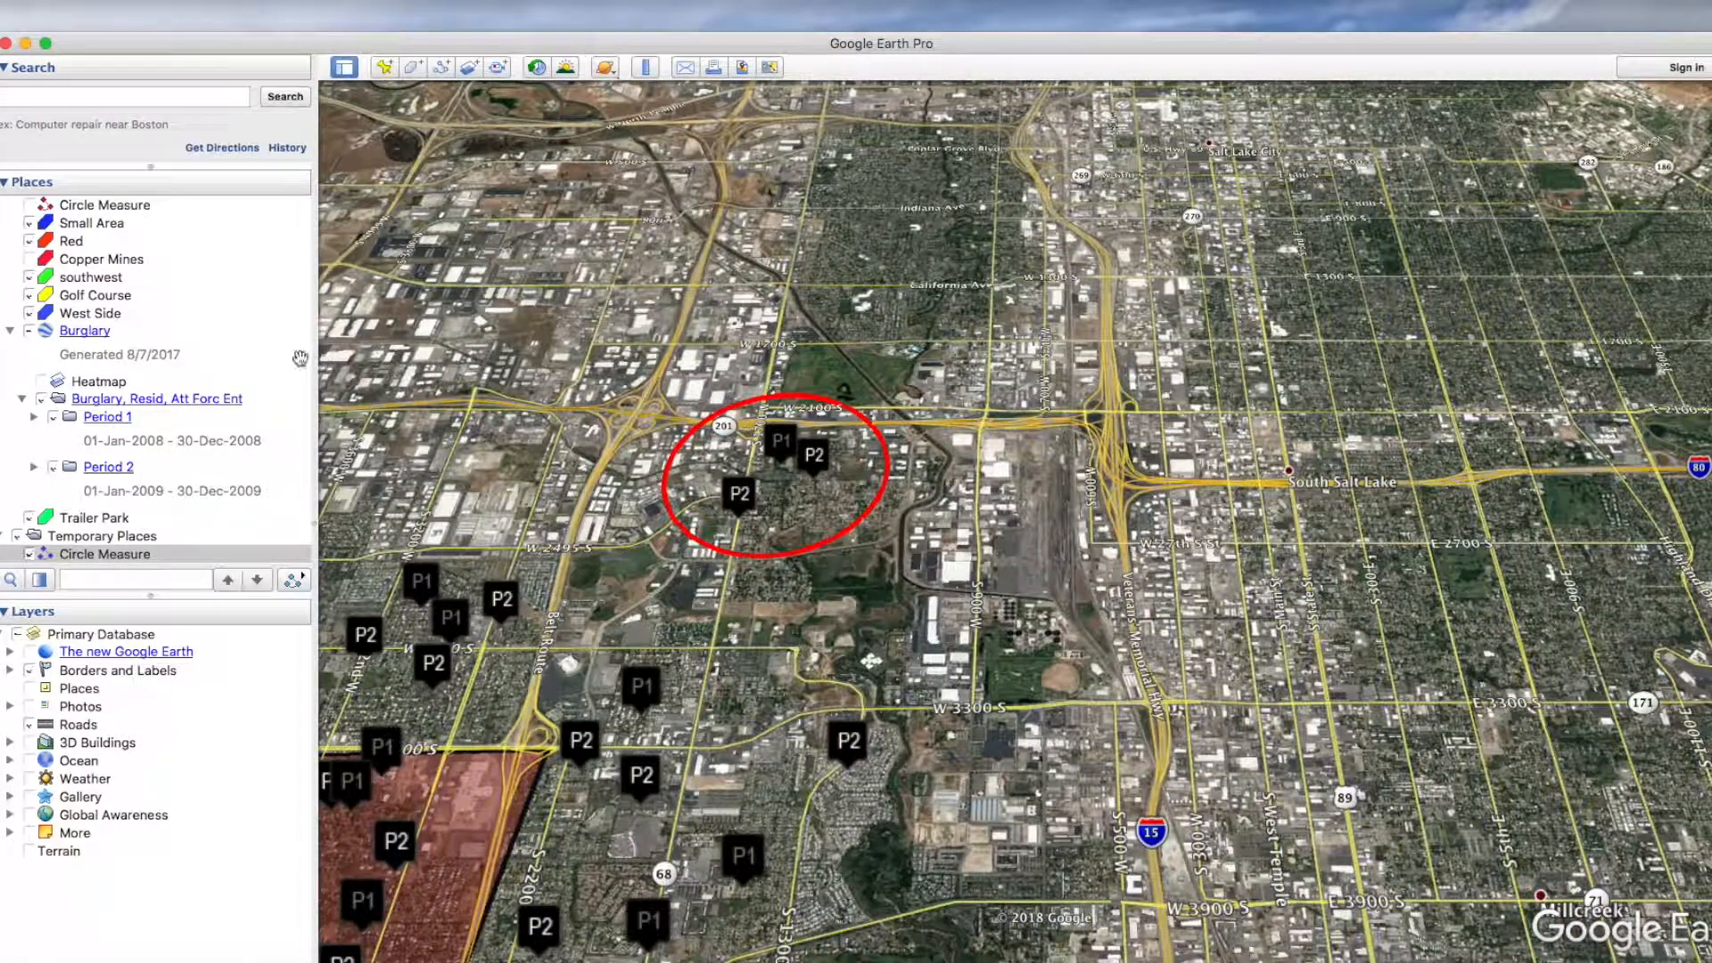
{"action": "scroll", "coordinate": [218, 314], "scroll_direction": "up", "scroll_amount": 3}
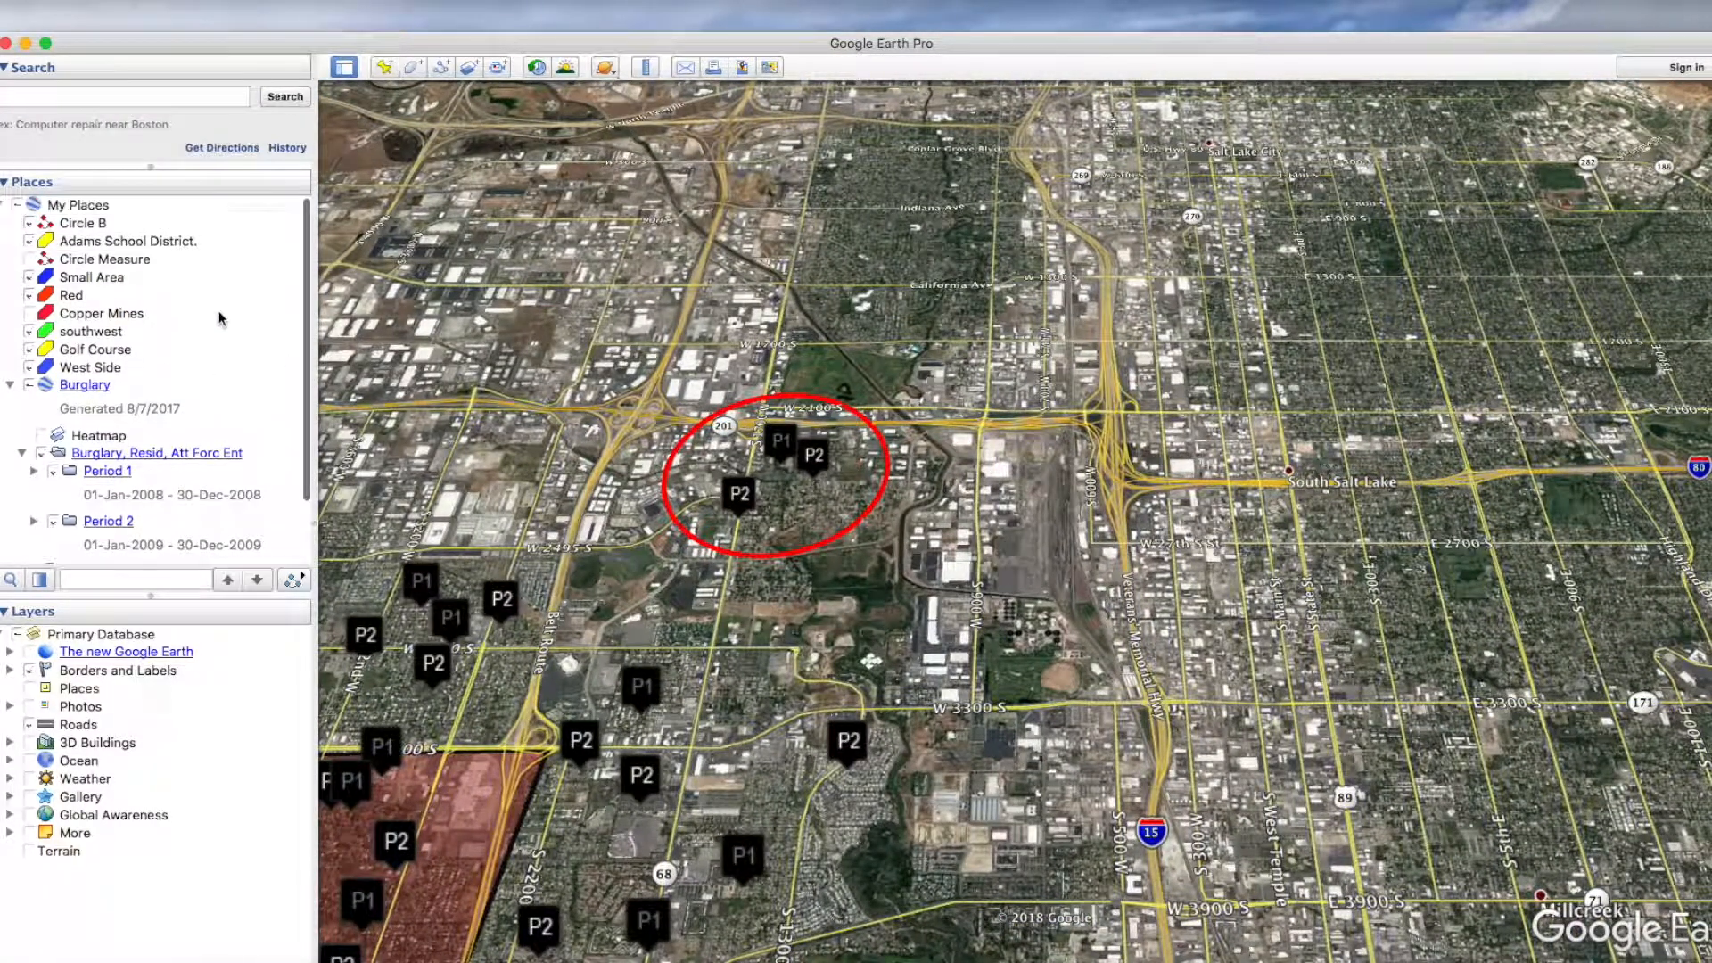
{"action": "right_click", "coordinate": [80, 259]}
{"action": "left_click", "coordinate": [79, 261]}
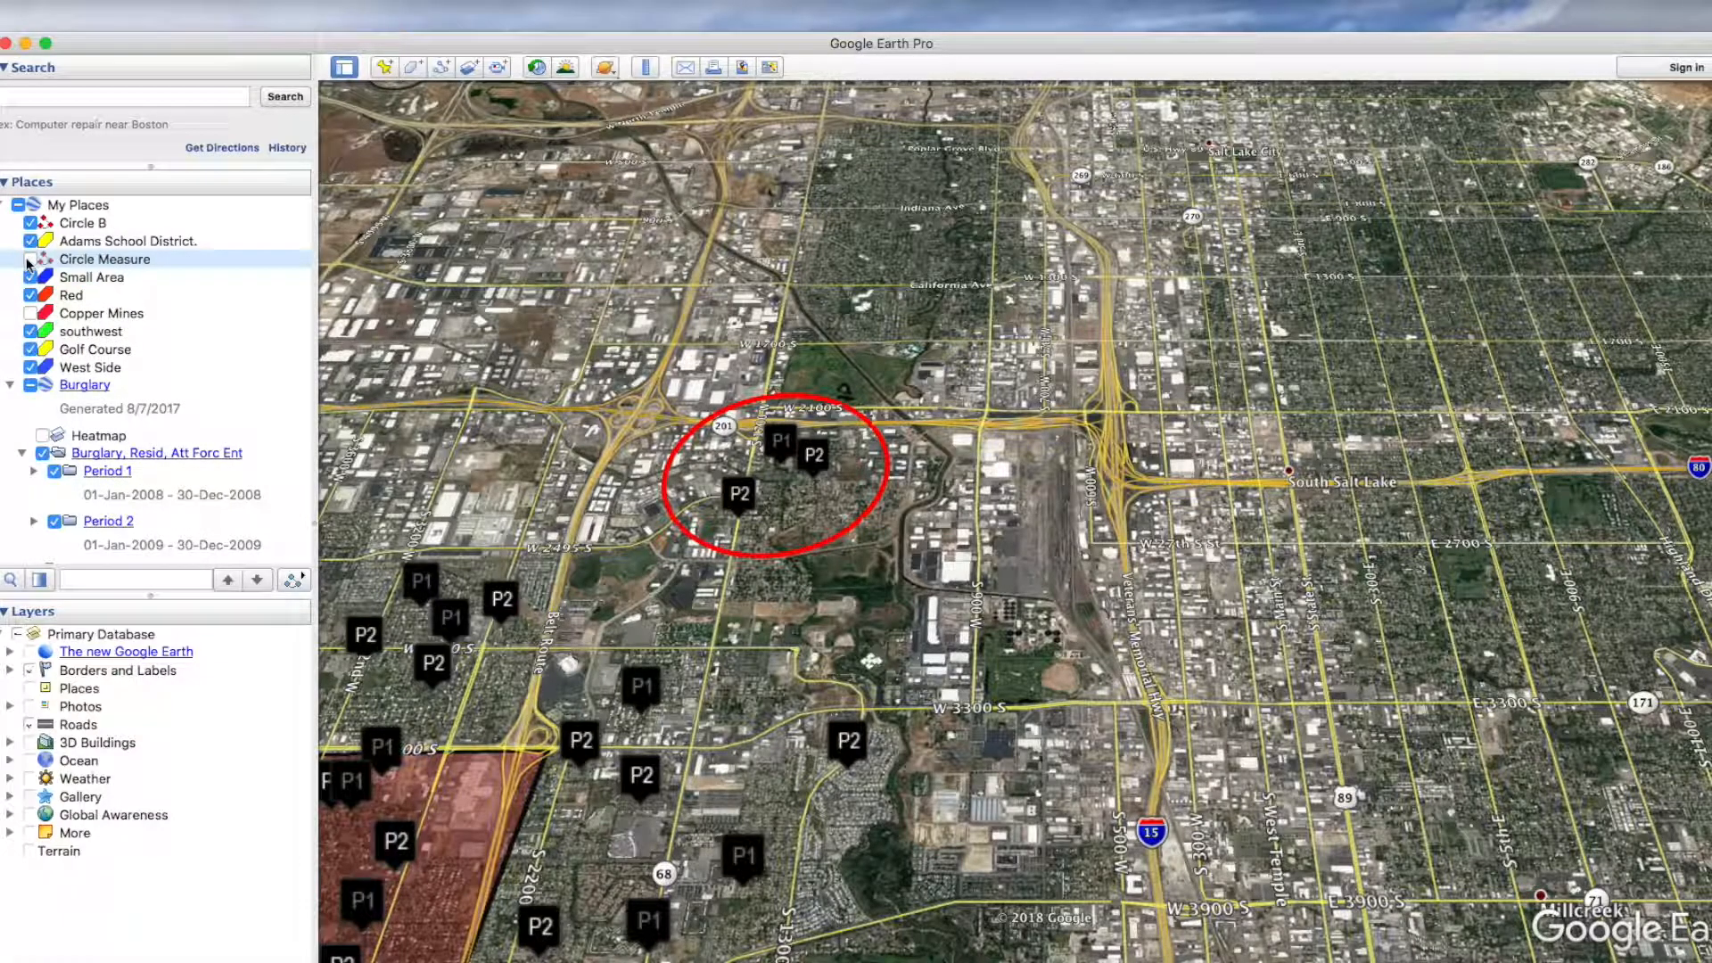
Step: Set the line color of the Circle Measure path under My Places to blue
{"action": "right_click", "coordinate": [89, 260]}
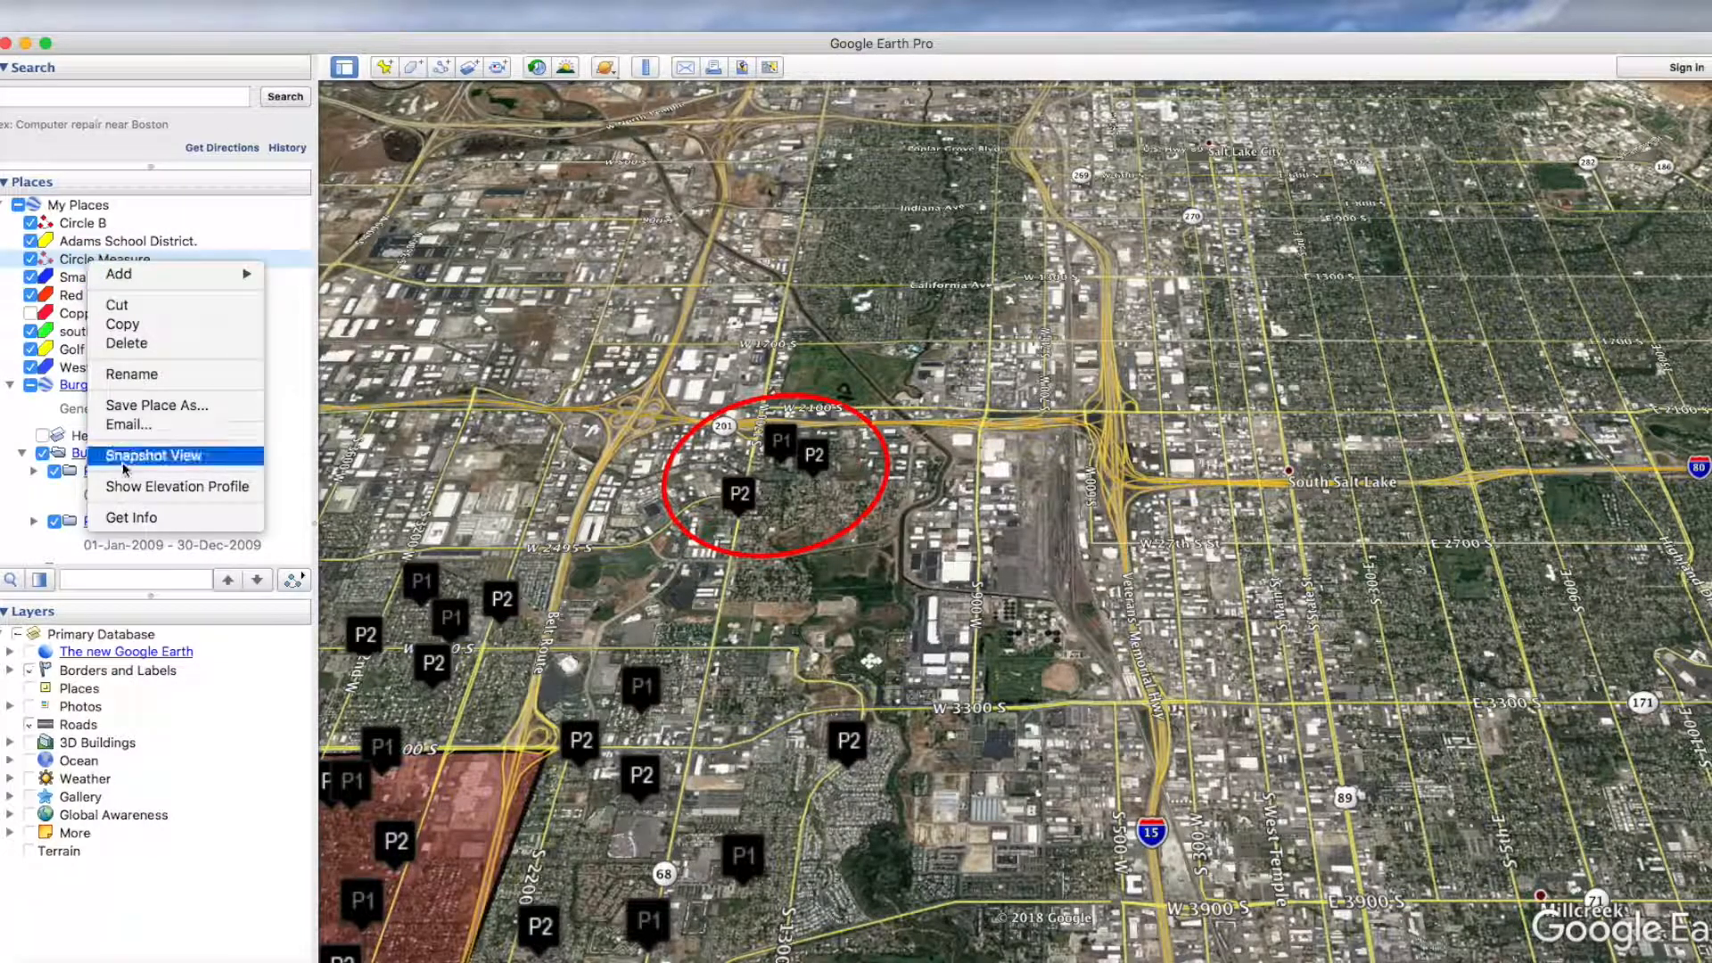
{"action": "left_click", "coordinate": [120, 517]}
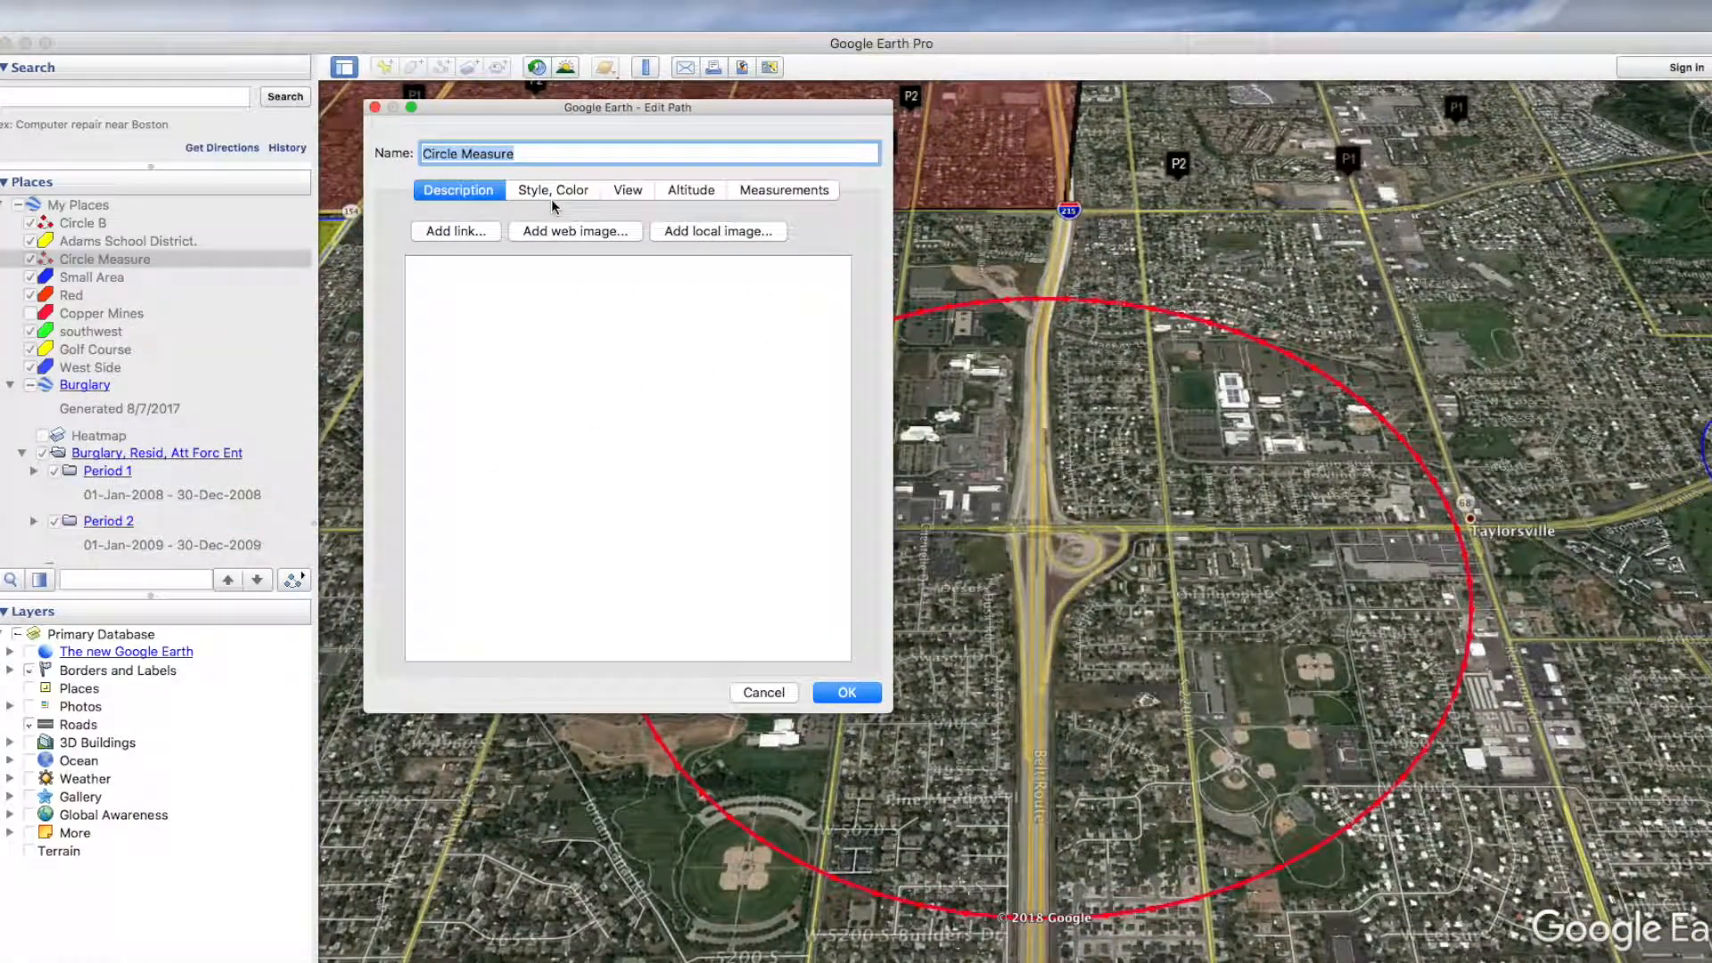
{"action": "left_click", "coordinate": [558, 192]}
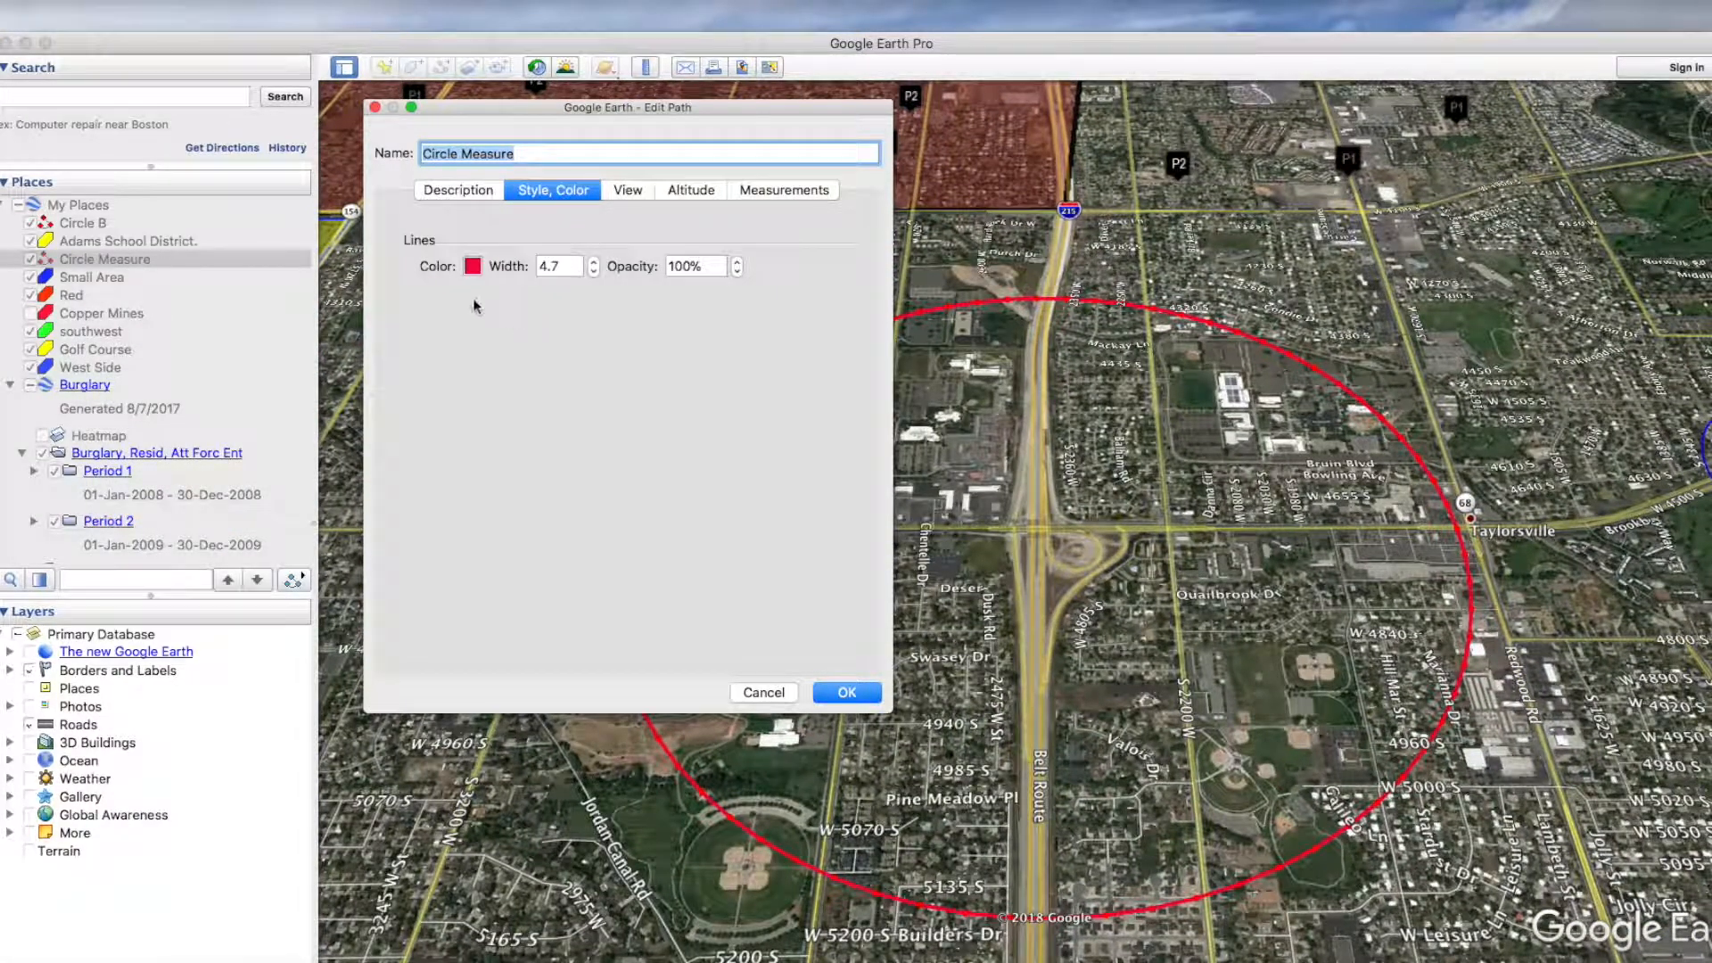
{"action": "left_click", "coordinate": [473, 267]}
{"action": "left_click", "coordinate": [662, 621]}
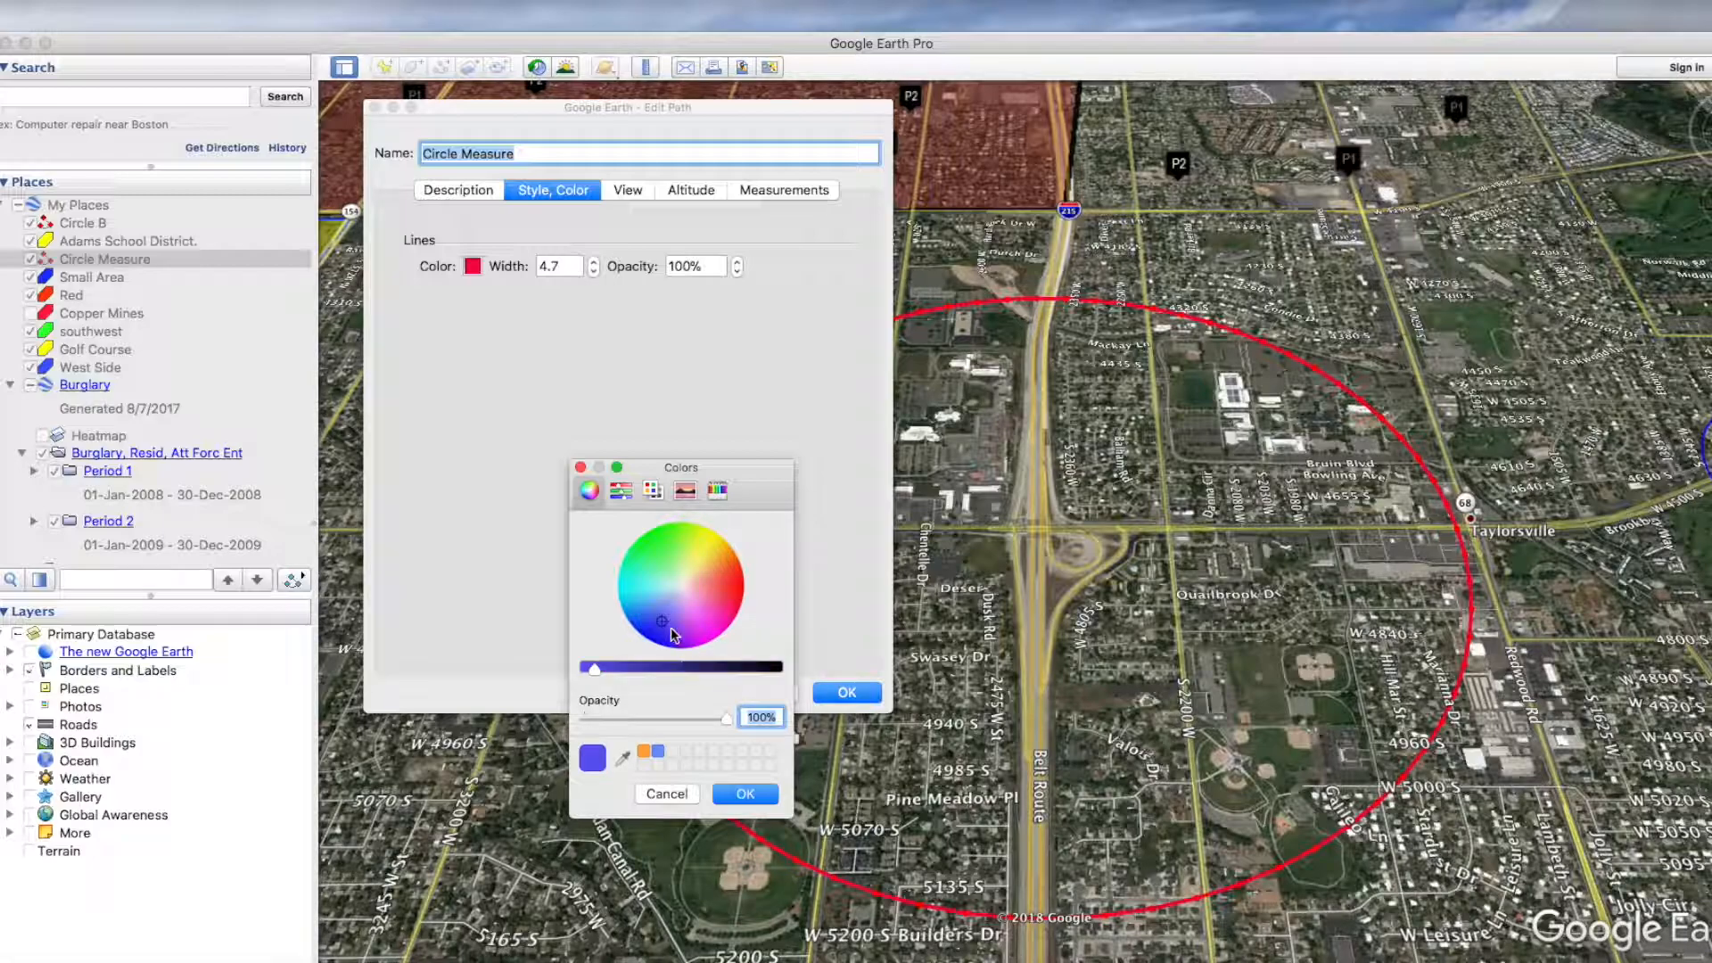
{"action": "left_click", "coordinate": [748, 796]}
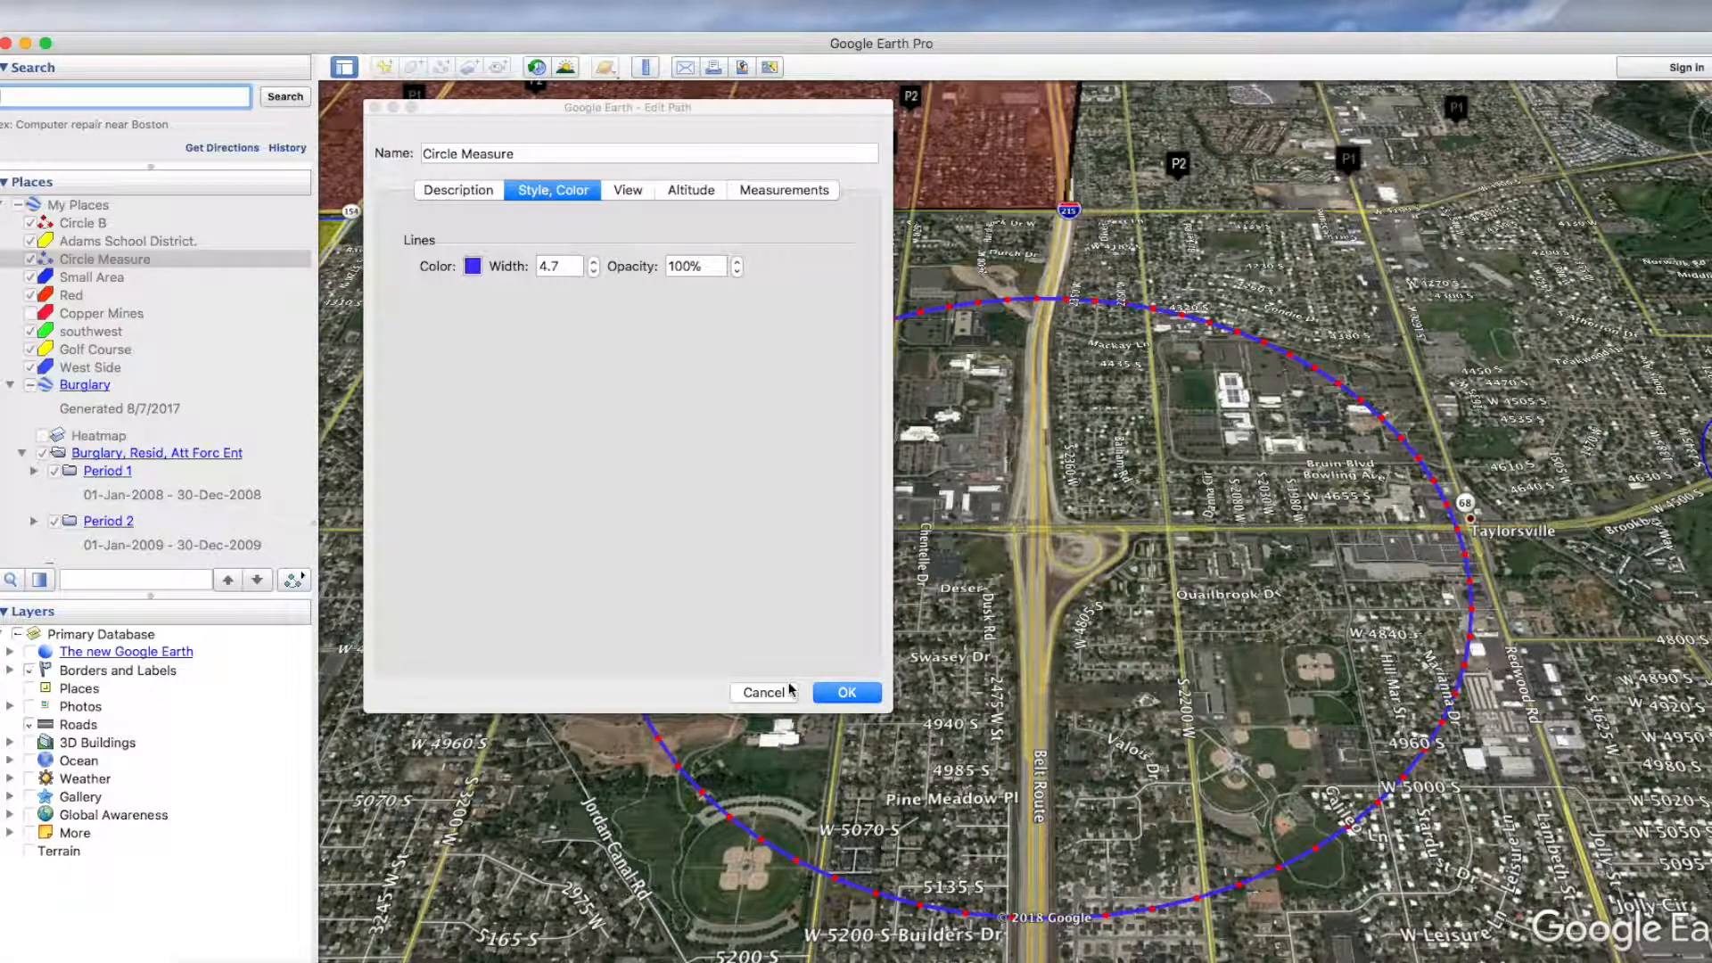
{"action": "left_click", "coordinate": [847, 693]}
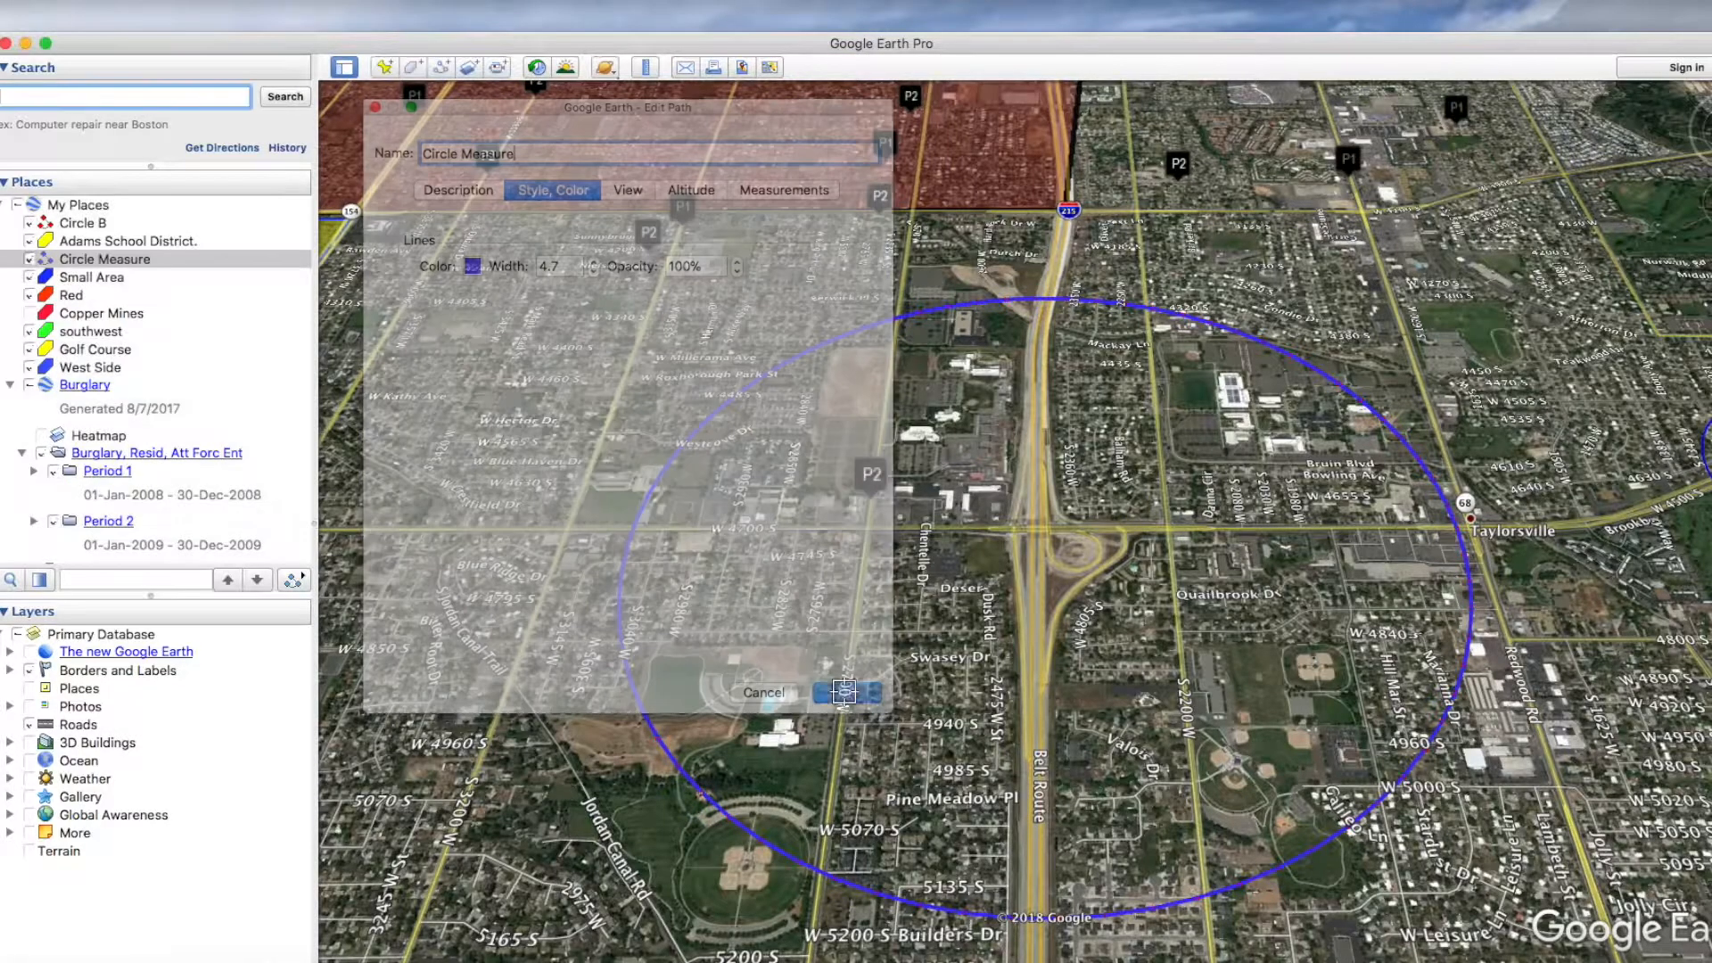
Step: Reshape the Circle Measure path by moving its northeastern points outward to nearby streets and adding a point at the P2 placemark inside, and save it
{"action": "right_click", "coordinate": [123, 258]}
{"action": "left_click", "coordinate": [165, 514]}
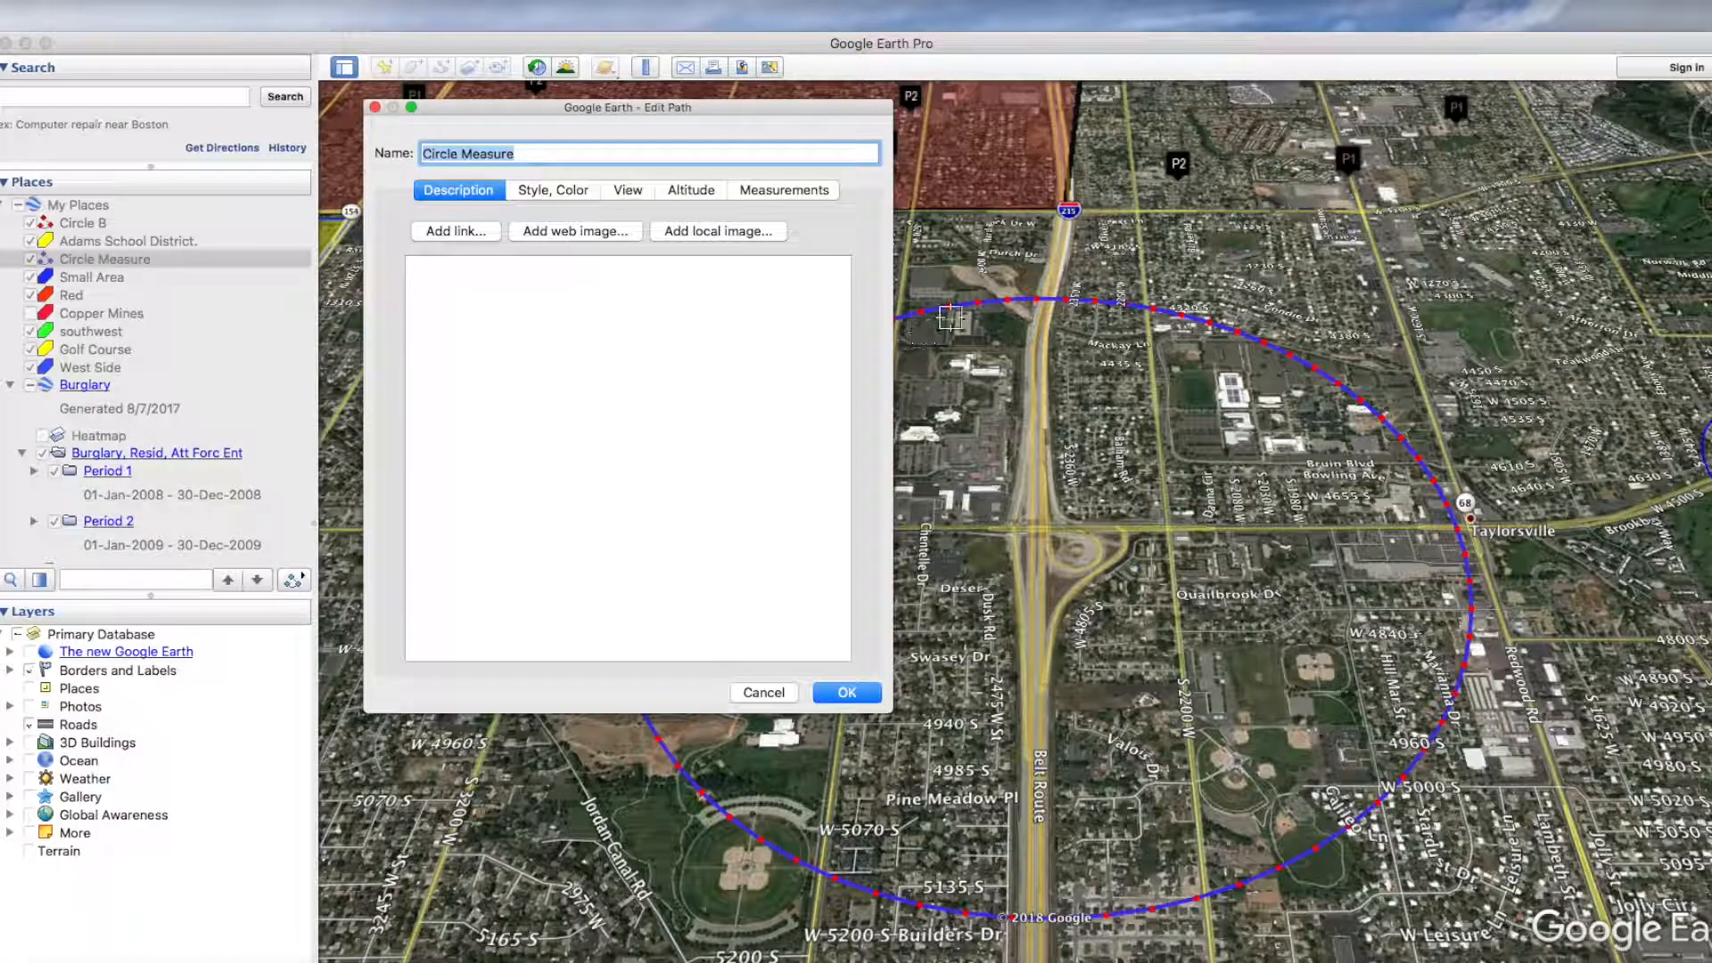
{"action": "left_click_drag", "start_coordinate": [809, 116], "coordinate": [355, 73]}
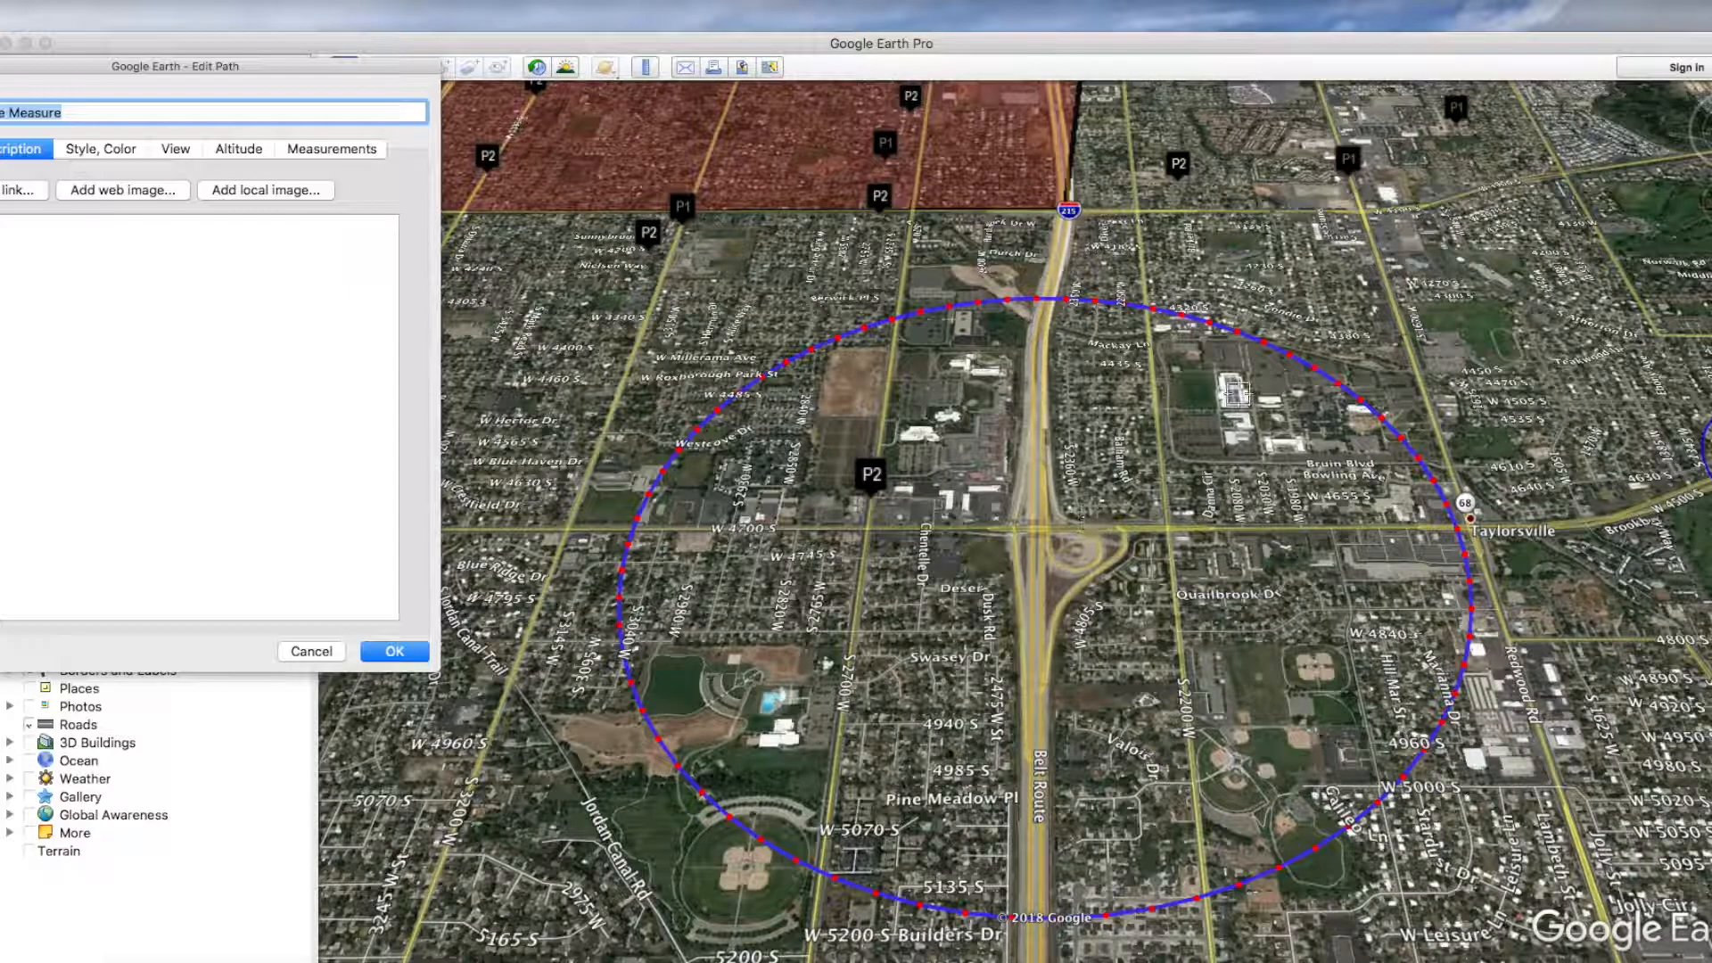
{"action": "left_click_drag", "start_coordinate": [1183, 317], "coordinate": [1197, 211]}
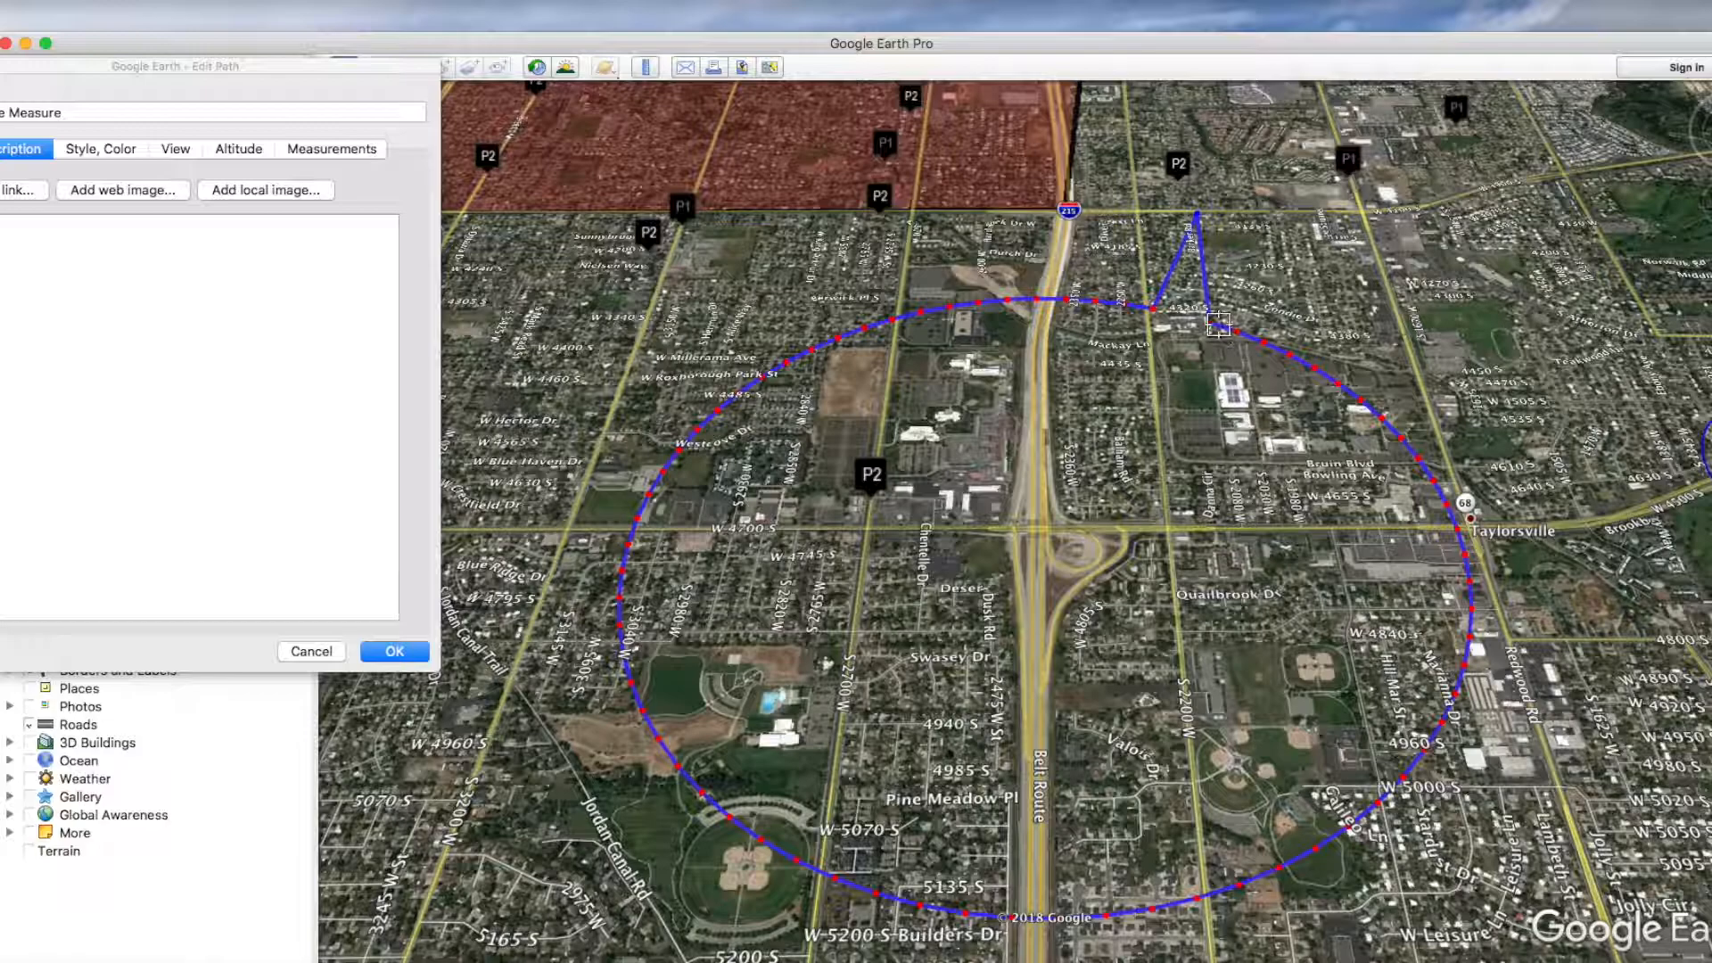
{"action": "left_click_drag", "start_coordinate": [1211, 323], "coordinate": [1378, 212]}
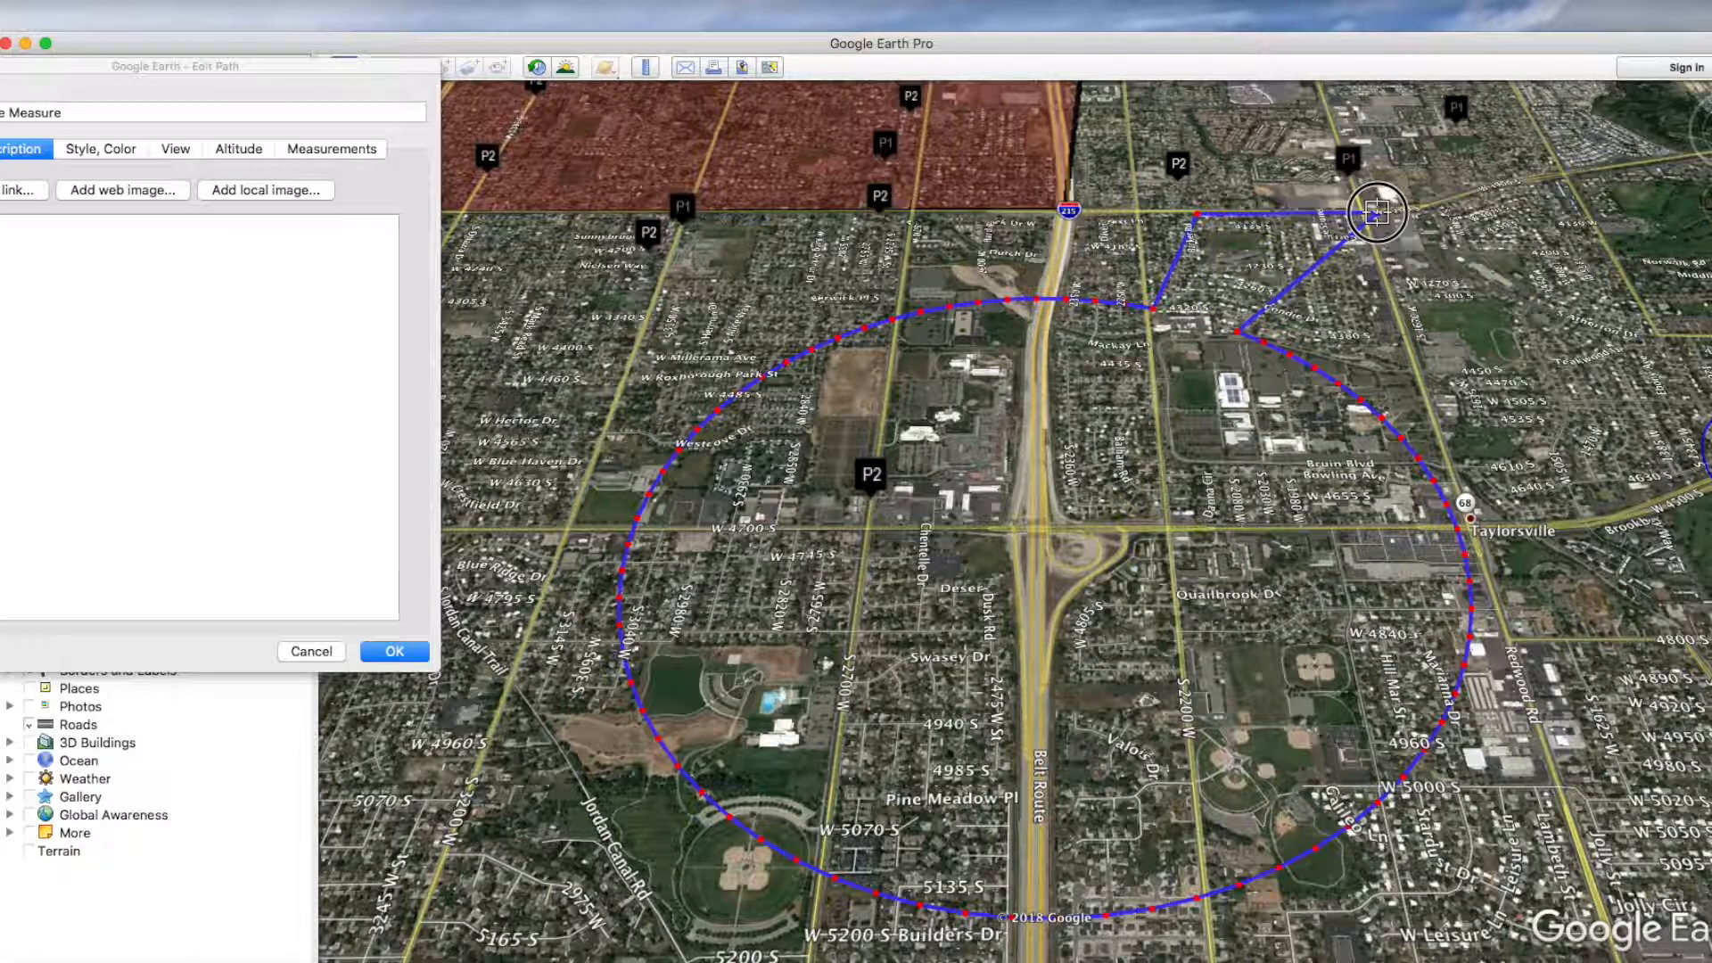
{"action": "right_click", "coordinate": [1236, 333]}
{"action": "left_click_drag", "start_coordinate": [1238, 335], "coordinate": [1362, 214]}
{"action": "left_click_drag", "start_coordinate": [1294, 365], "coordinate": [1420, 362]}
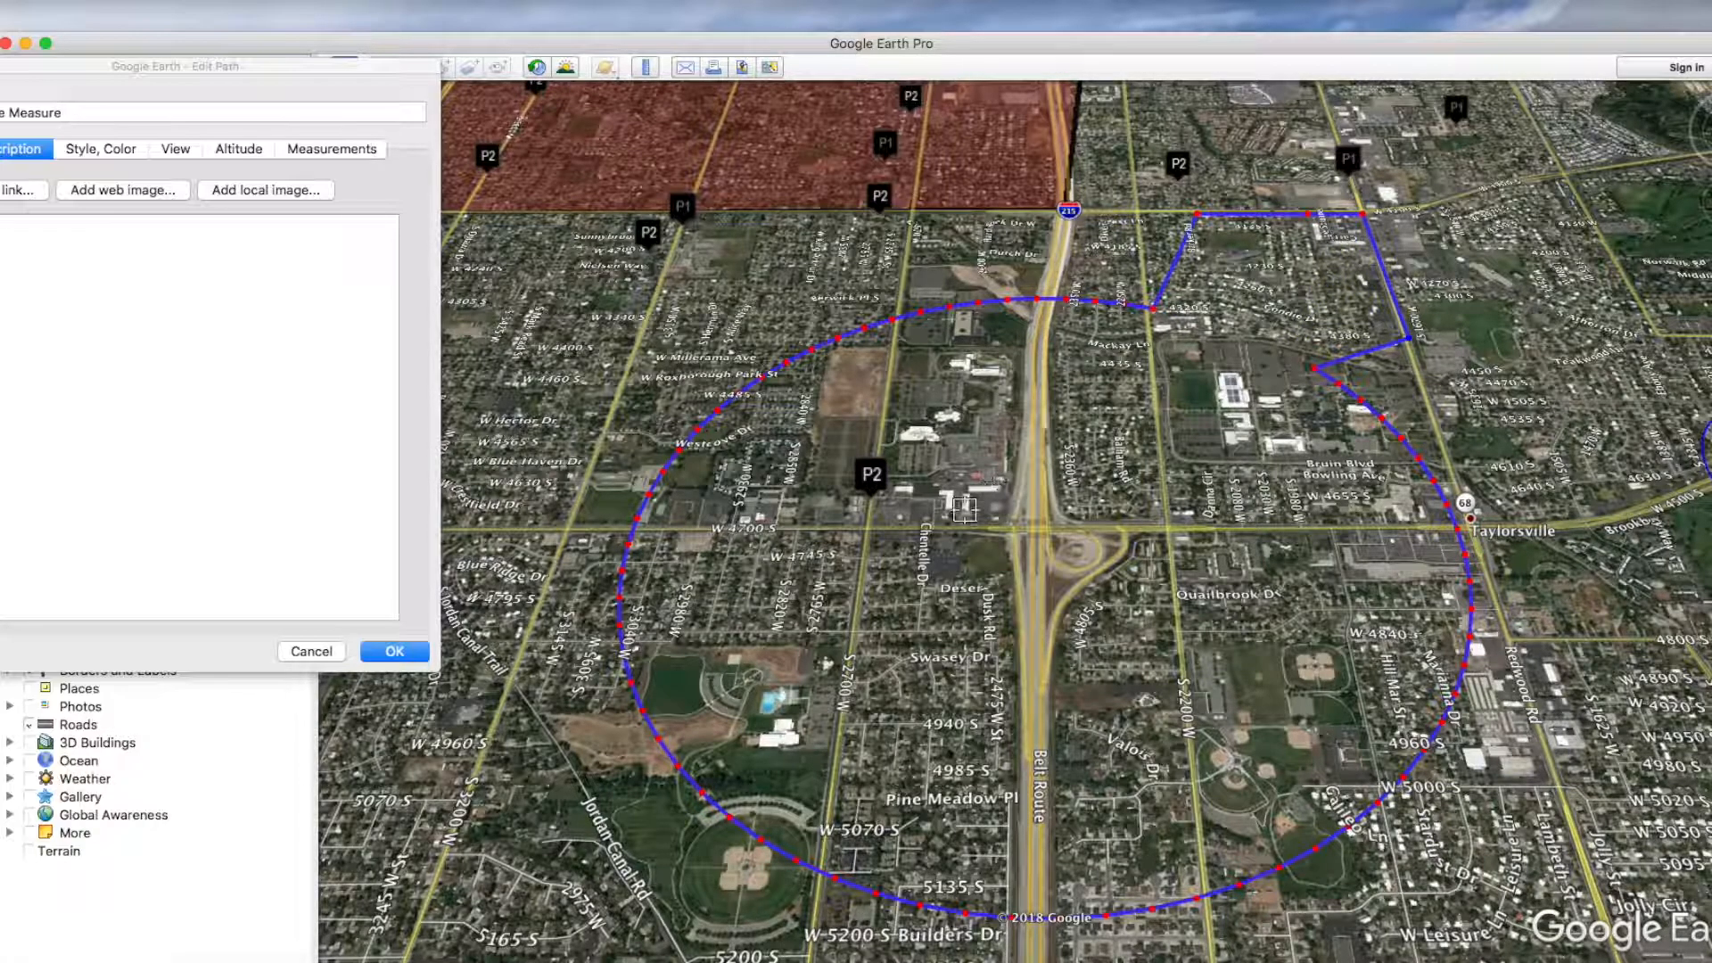
{"action": "left_click", "coordinate": [871, 474]}
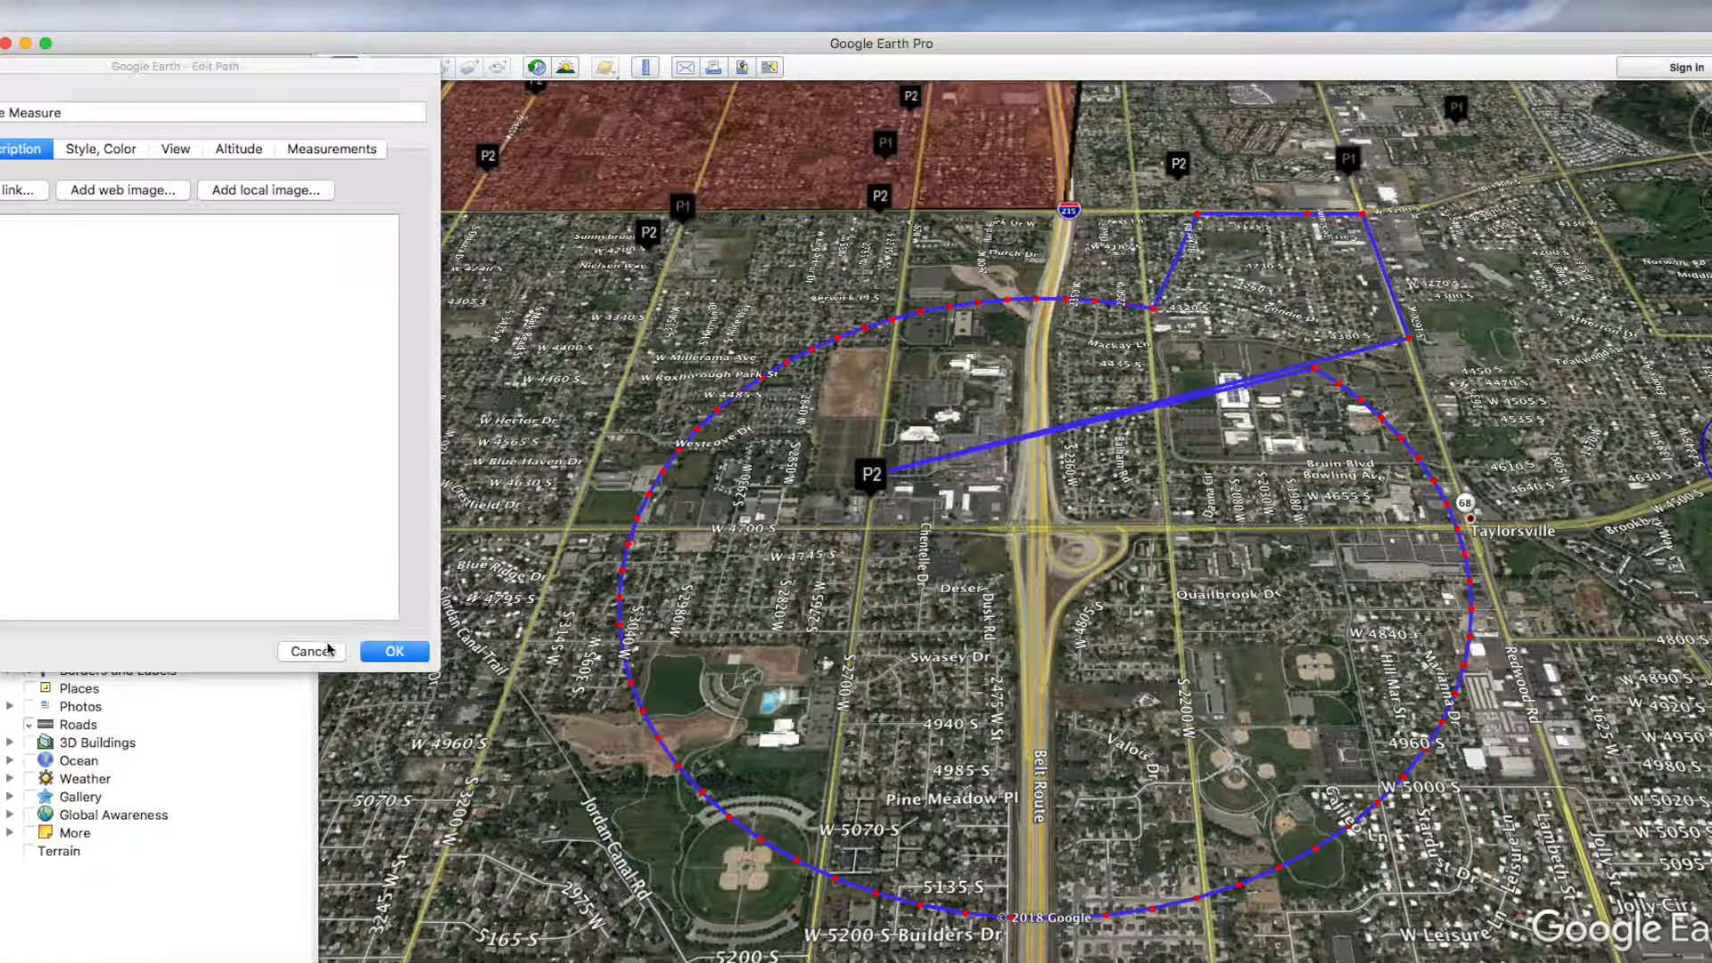
{"action": "left_click", "coordinate": [394, 652]}
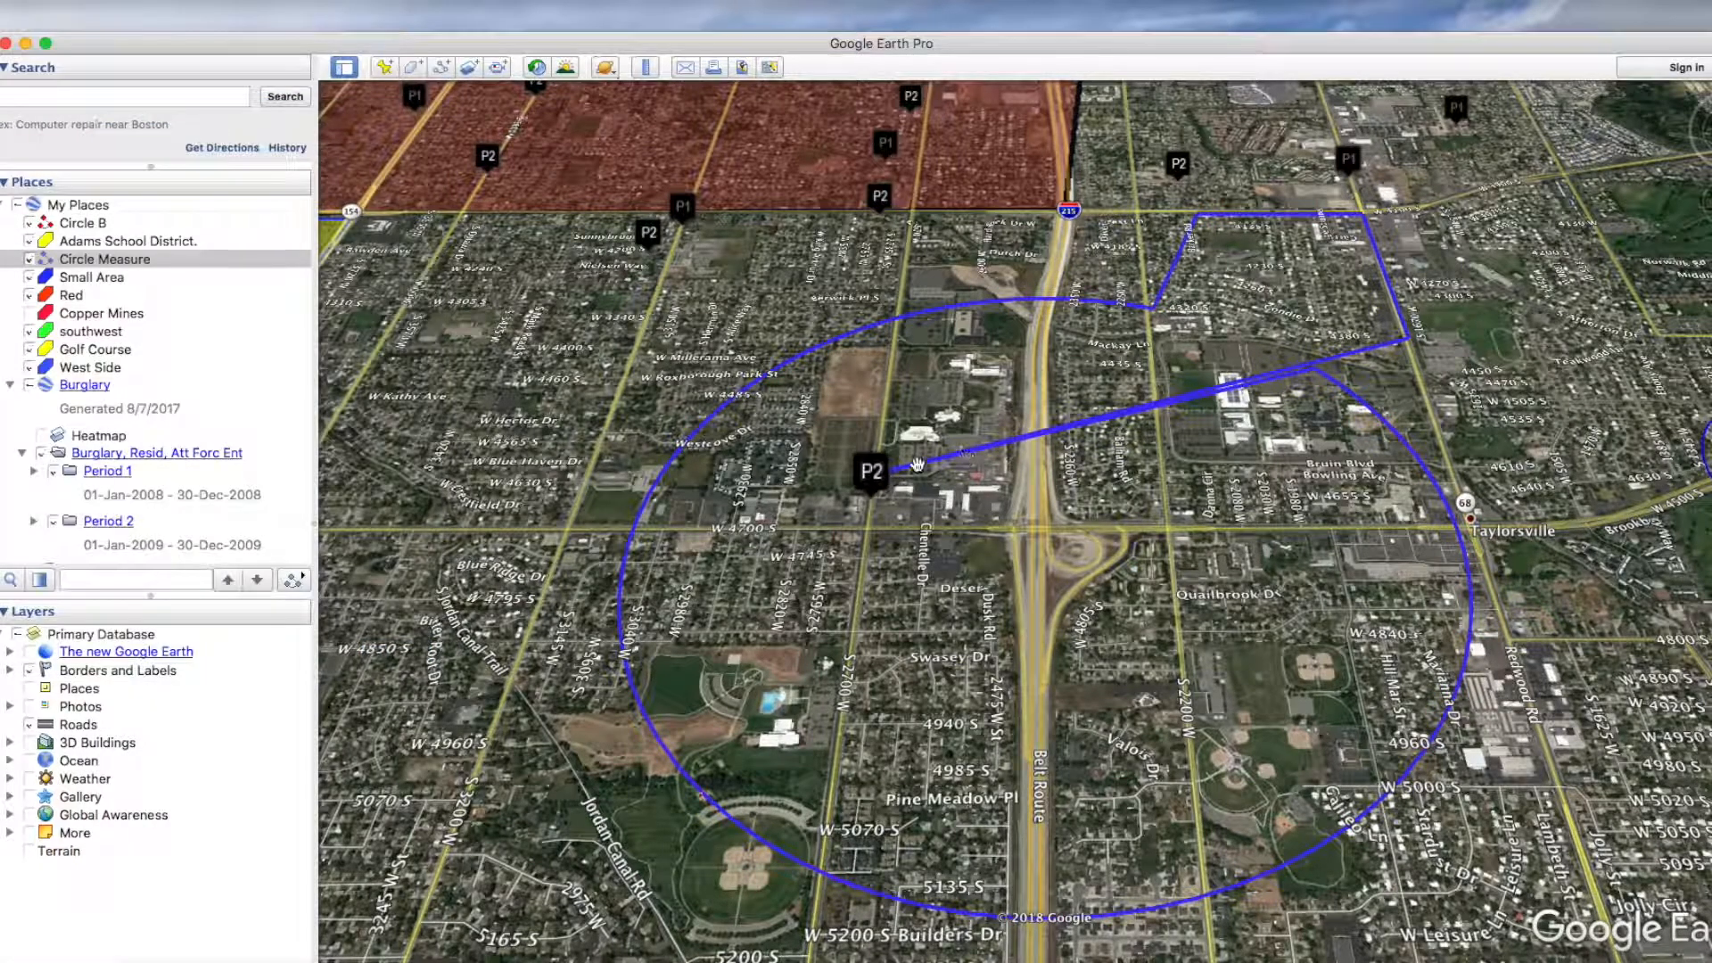
Step: Check the burglary report details of the P2 placemark inside the circle, and close its balloon
{"action": "left_click", "coordinate": [872, 471]}
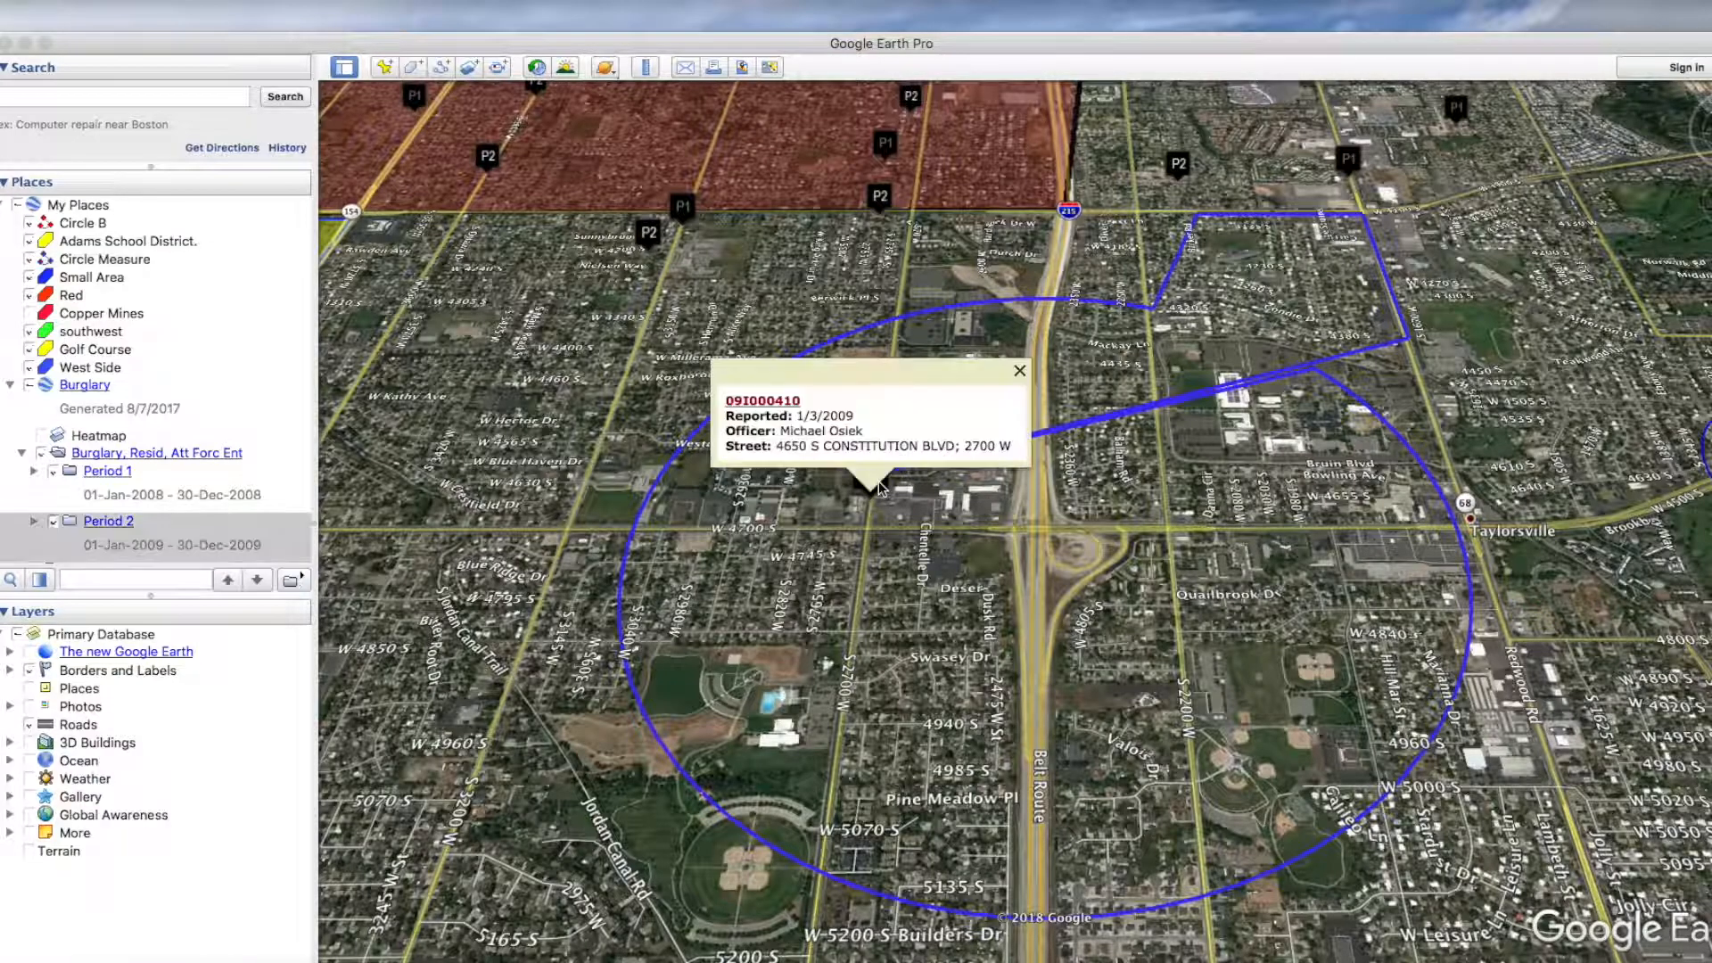
{"action": "left_click", "coordinate": [1020, 373]}
{"action": "scroll", "coordinate": [221, 384], "scroll_direction": "down", "scroll_amount": 2}
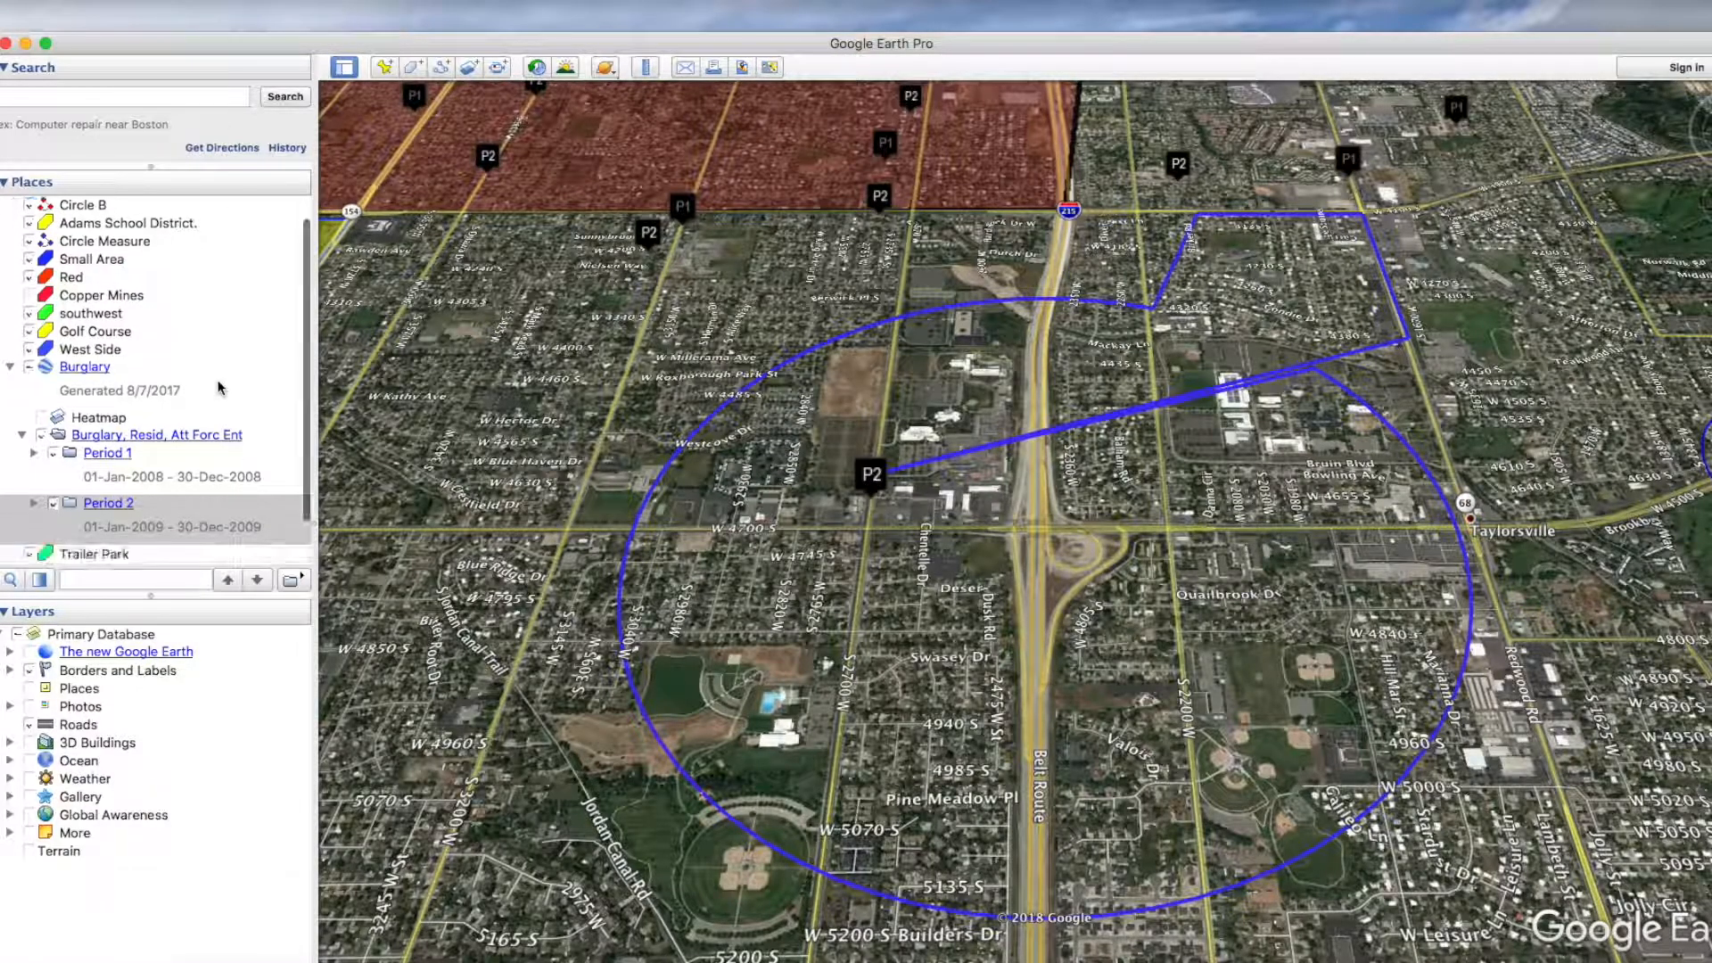
{"action": "scroll", "coordinate": [221, 385], "scroll_direction": "up", "scroll_amount": 2}
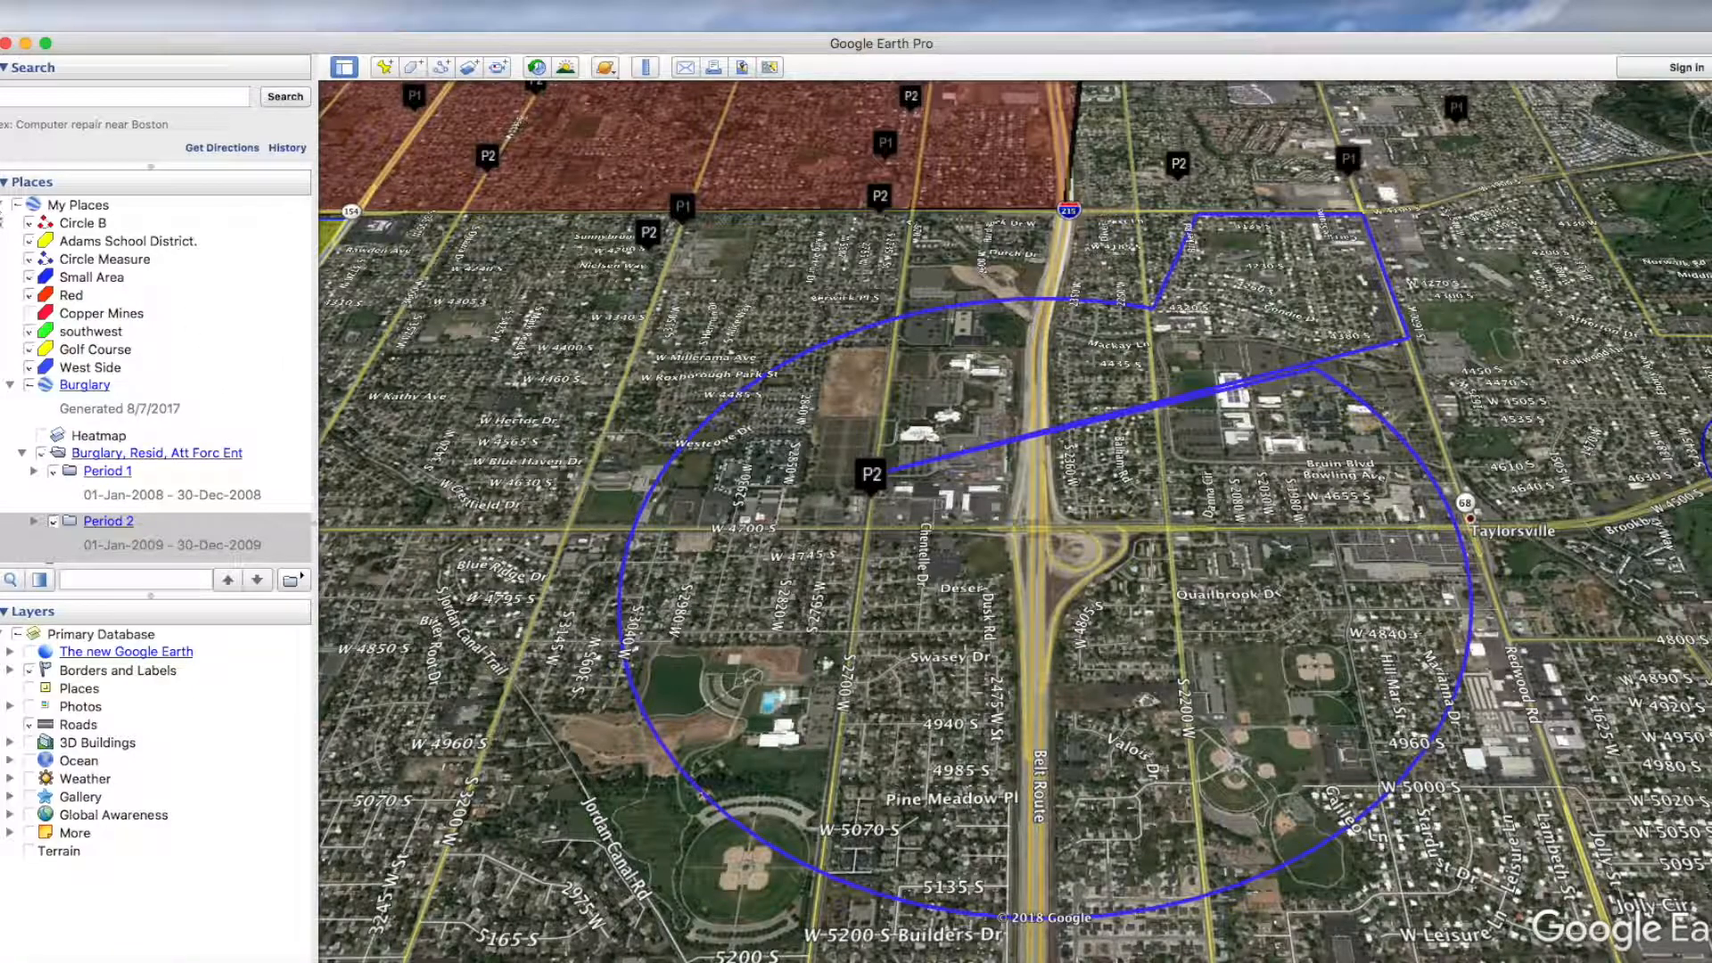
Step: Collapse My Places and switch its visibility off and on so all its contents, including the heatmap, are shown
{"action": "left_click", "coordinate": [3, 206]}
{"action": "left_click", "coordinate": [18, 205]}
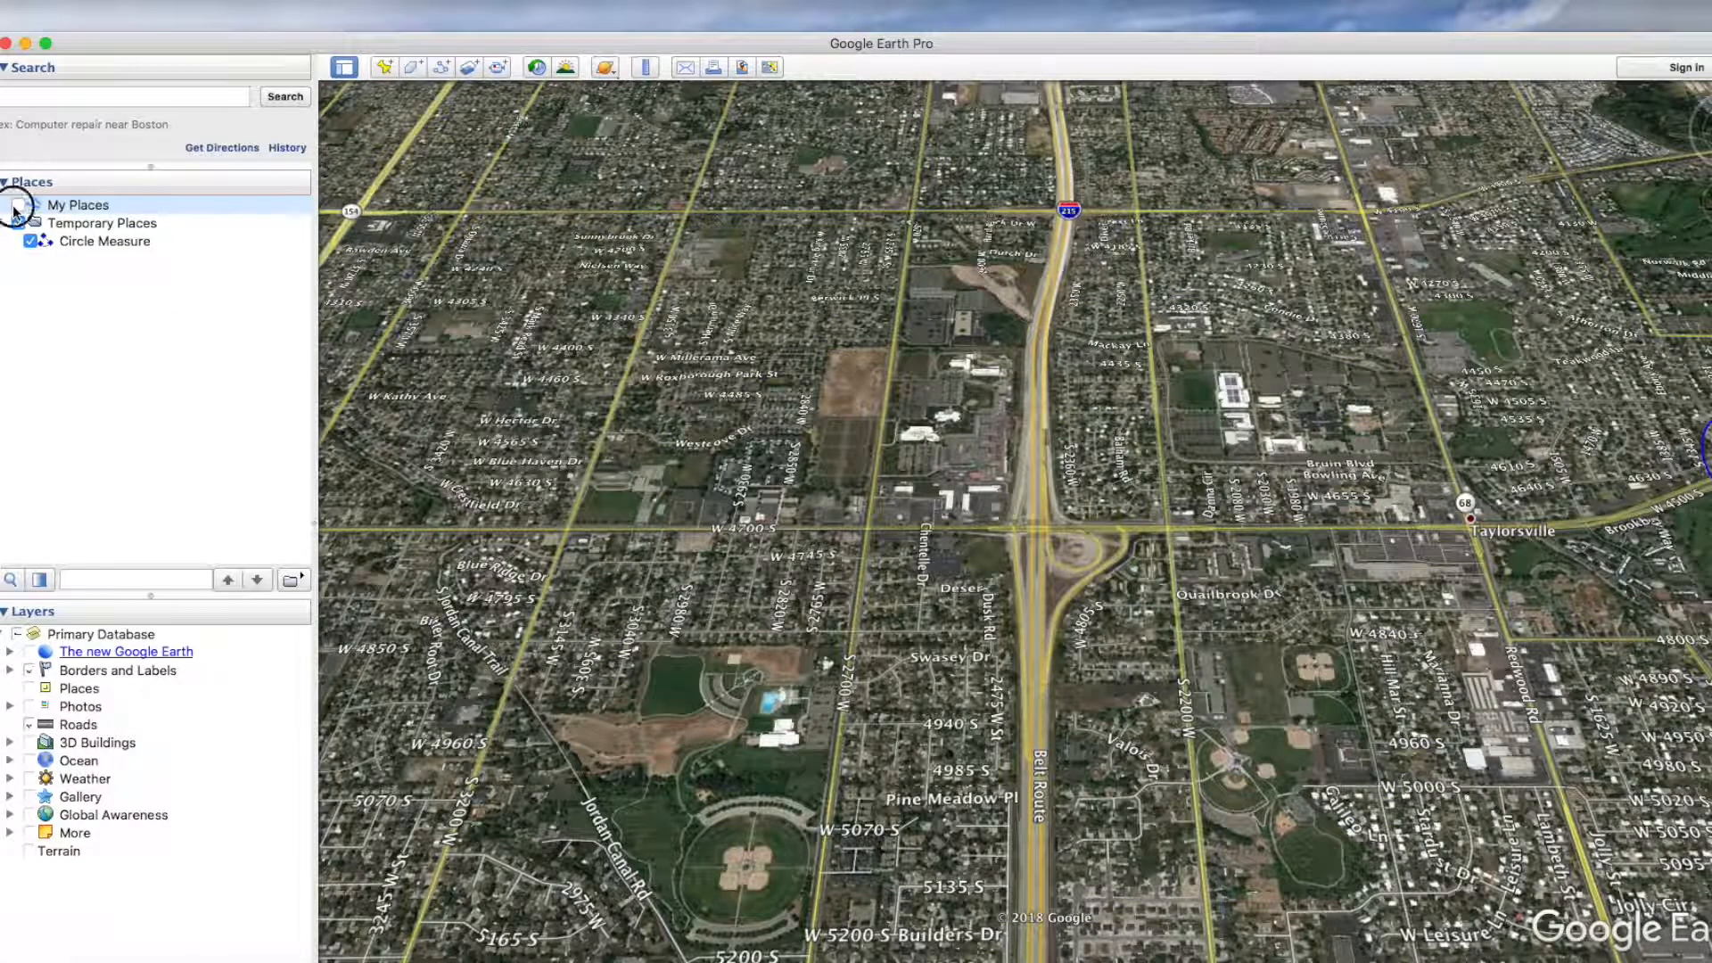
{"action": "left_click", "coordinate": [16, 208]}
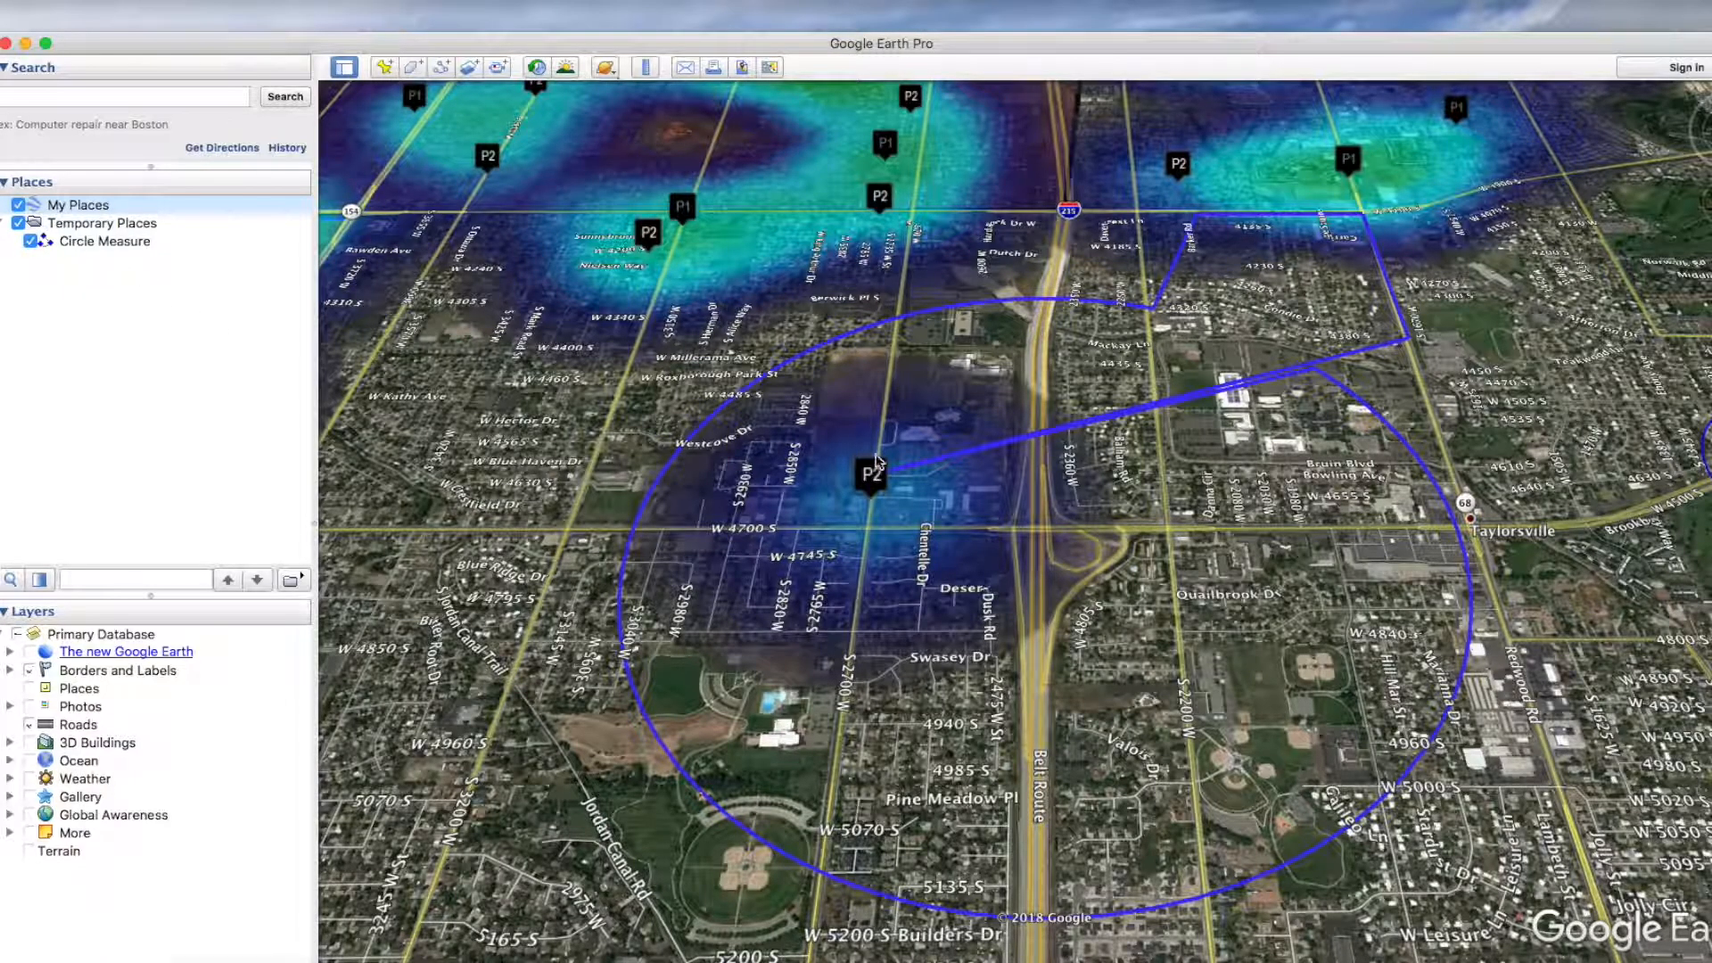
Step: Toggle the visibility of the Circle Measure path under Temporary Places to identify it on the map, leaving it shown
{"action": "scroll", "coordinate": [699, 515], "scroll_direction": "down", "scroll_amount": 6}
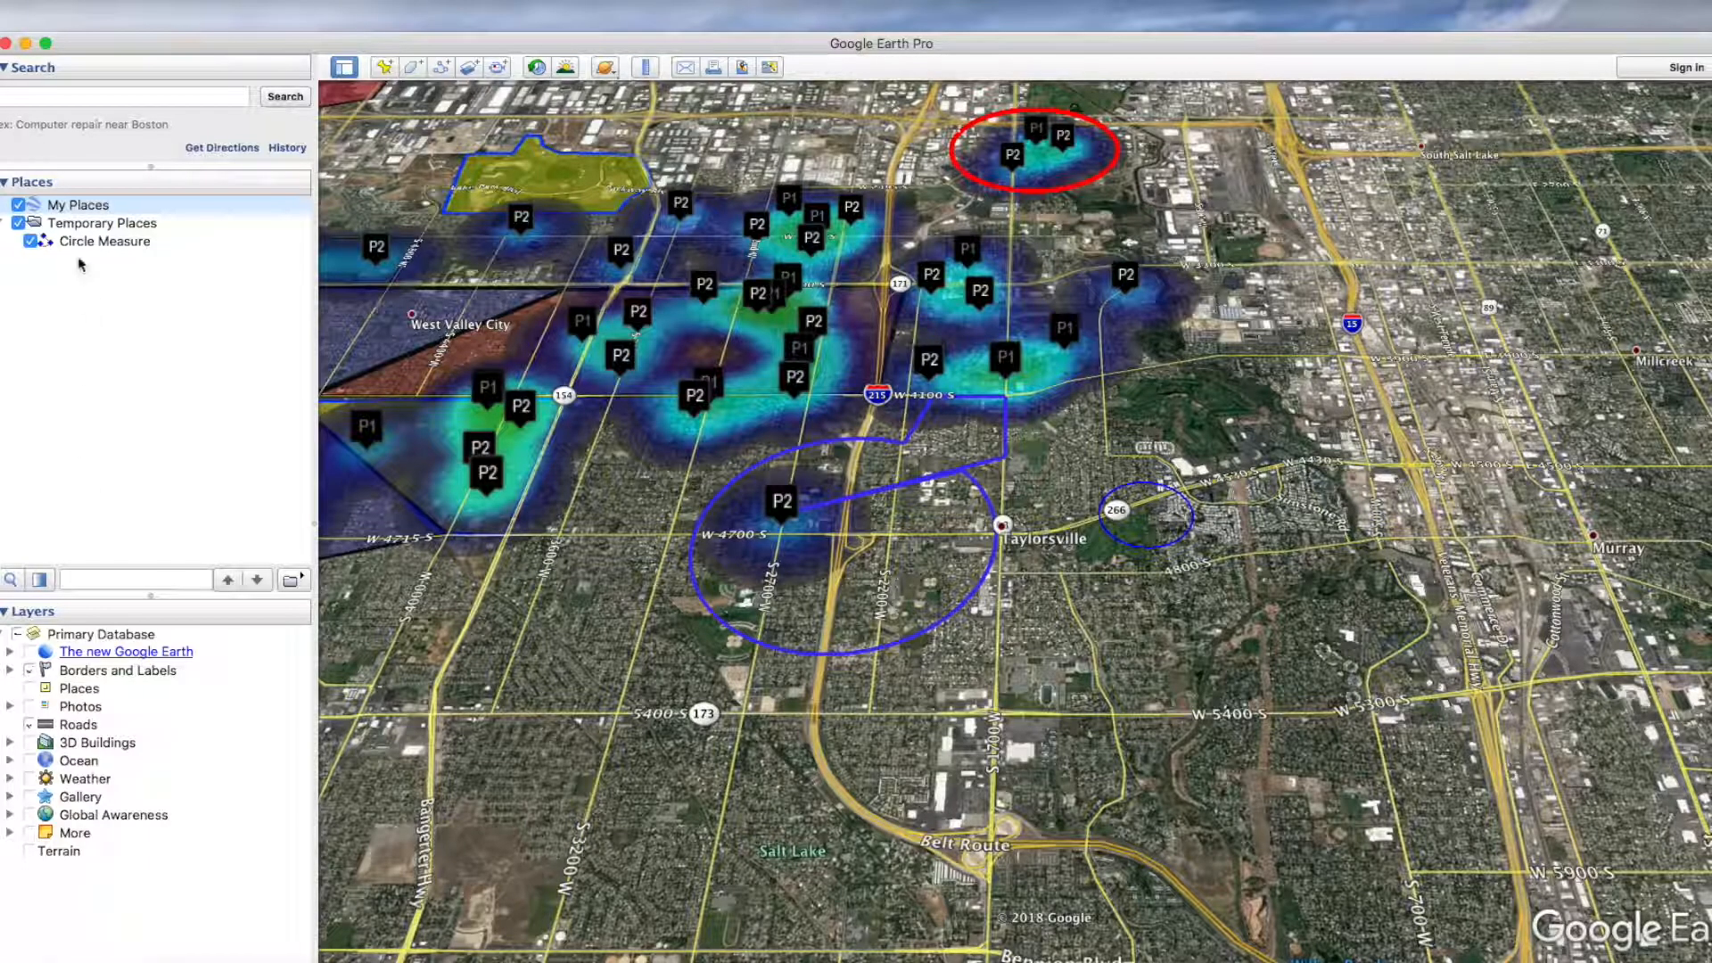
{"action": "left_click", "coordinate": [31, 242]}
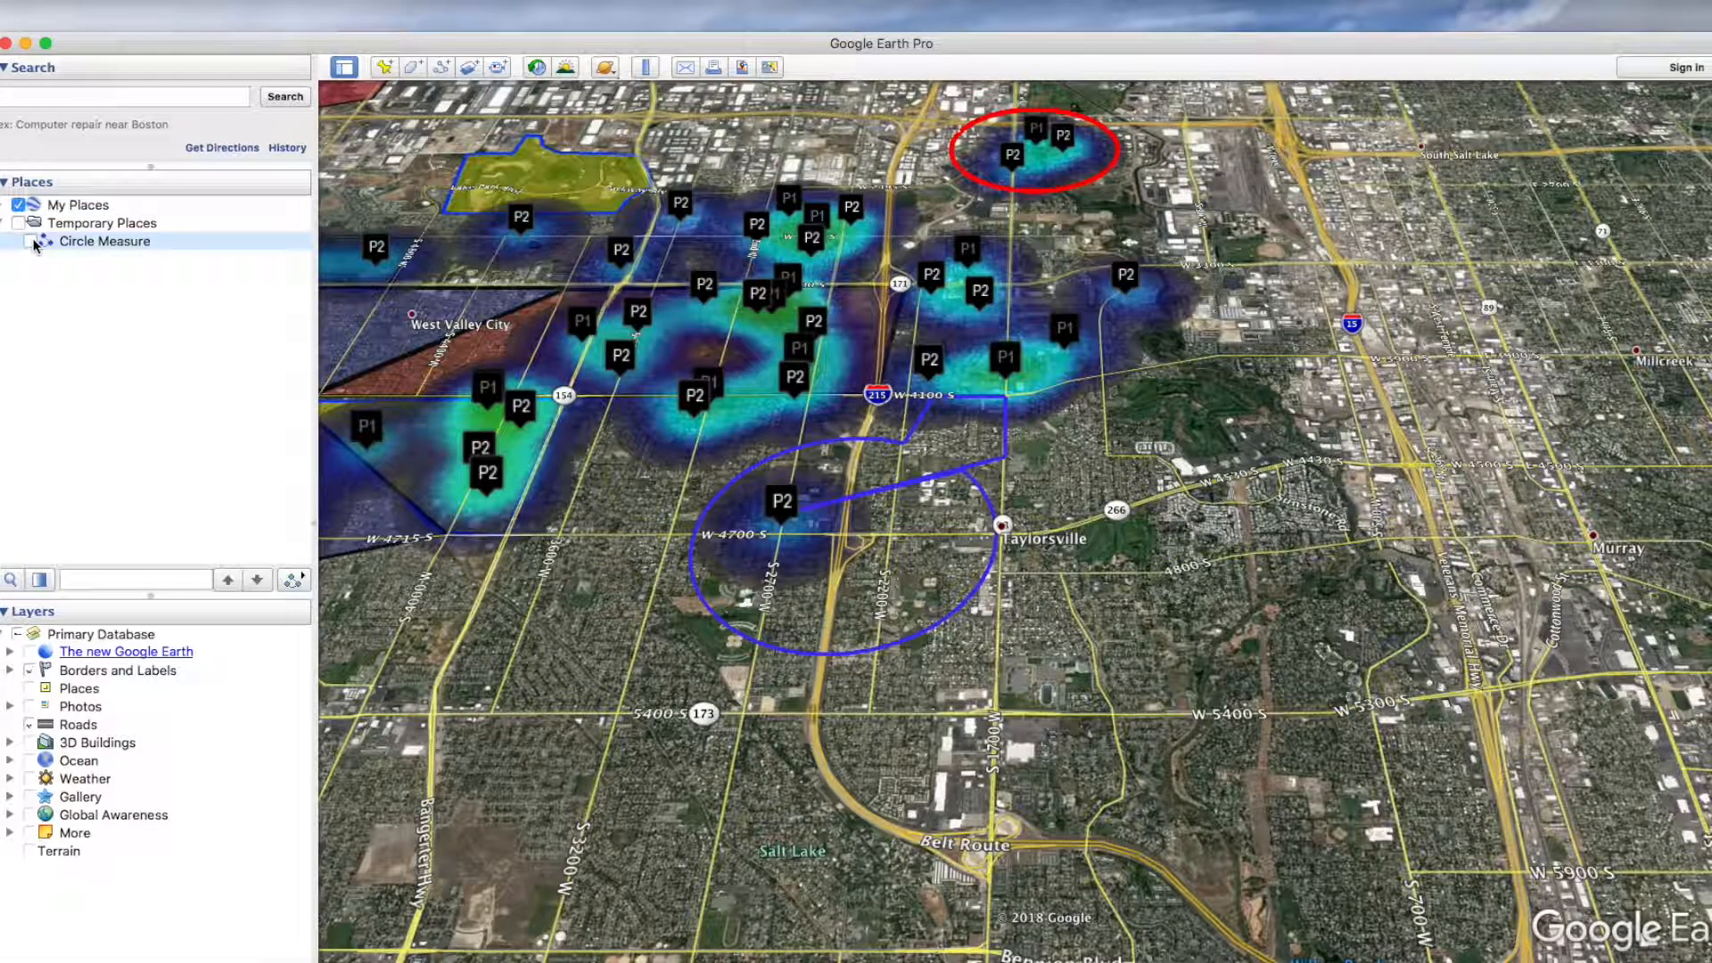
{"action": "left_click", "coordinate": [31, 241]}
{"action": "left_click", "coordinate": [32, 242]}
{"action": "left_click", "coordinate": [32, 242]}
Step: Collapse Temporary Places and expand My Places to list its saved polygons, paths and burglary data
{"action": "left_click", "coordinate": [3, 223]}
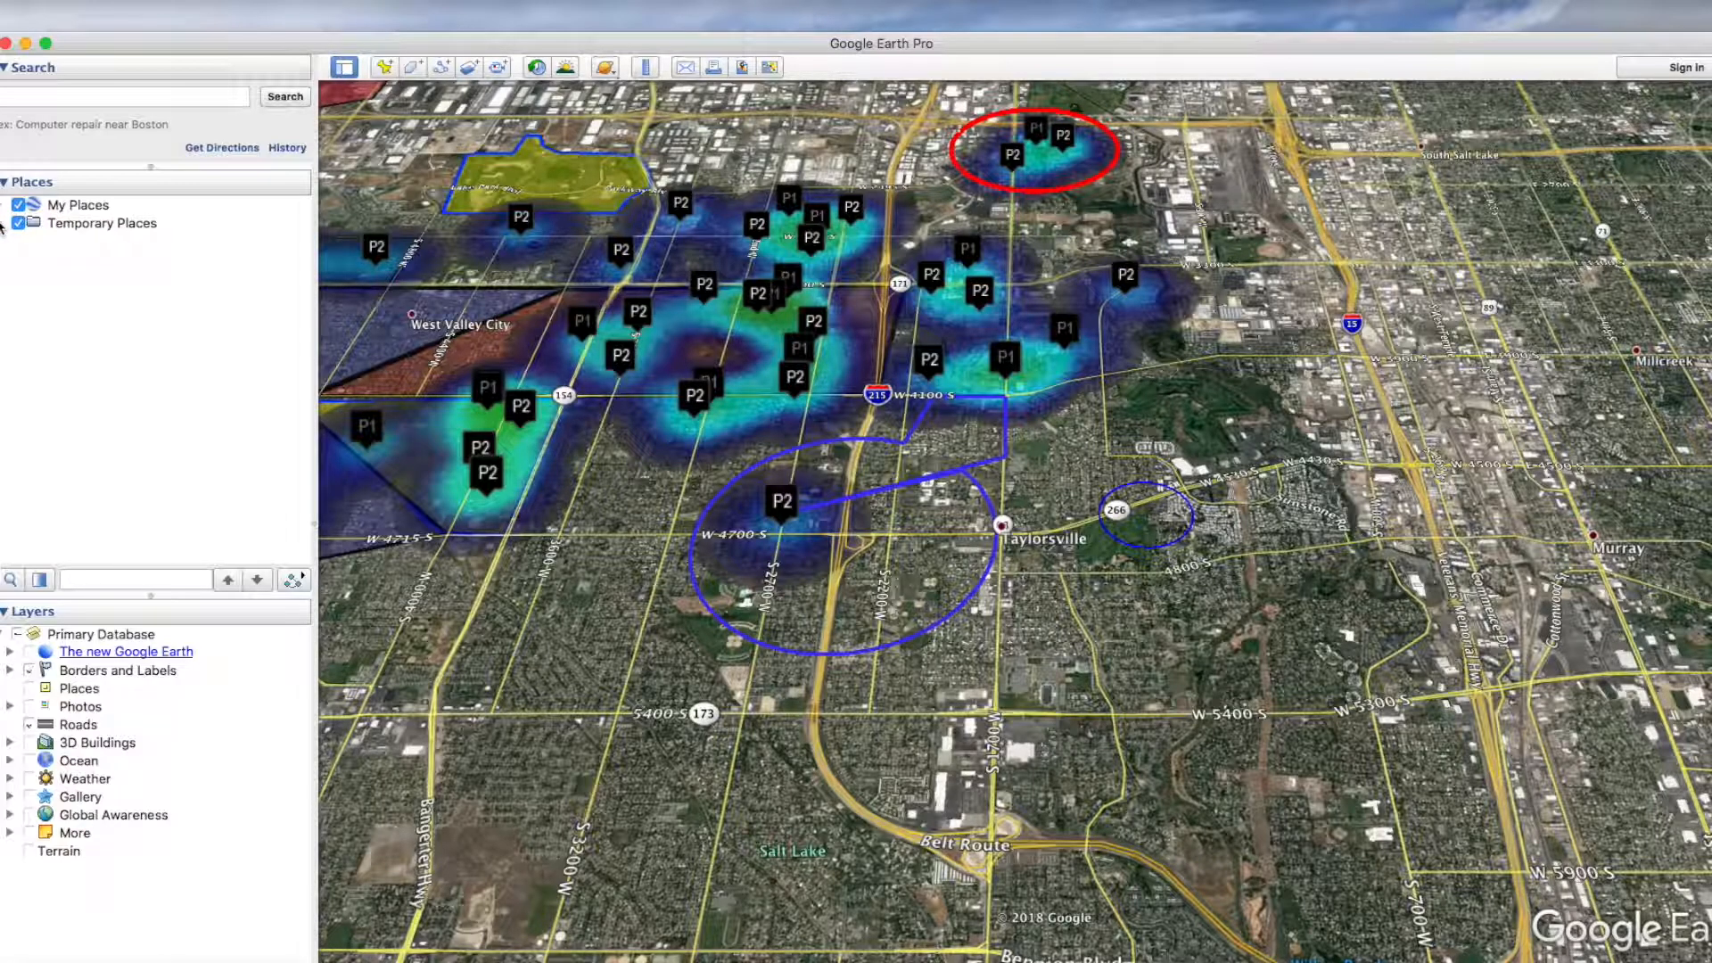
{"action": "left_click", "coordinate": [3, 204]}
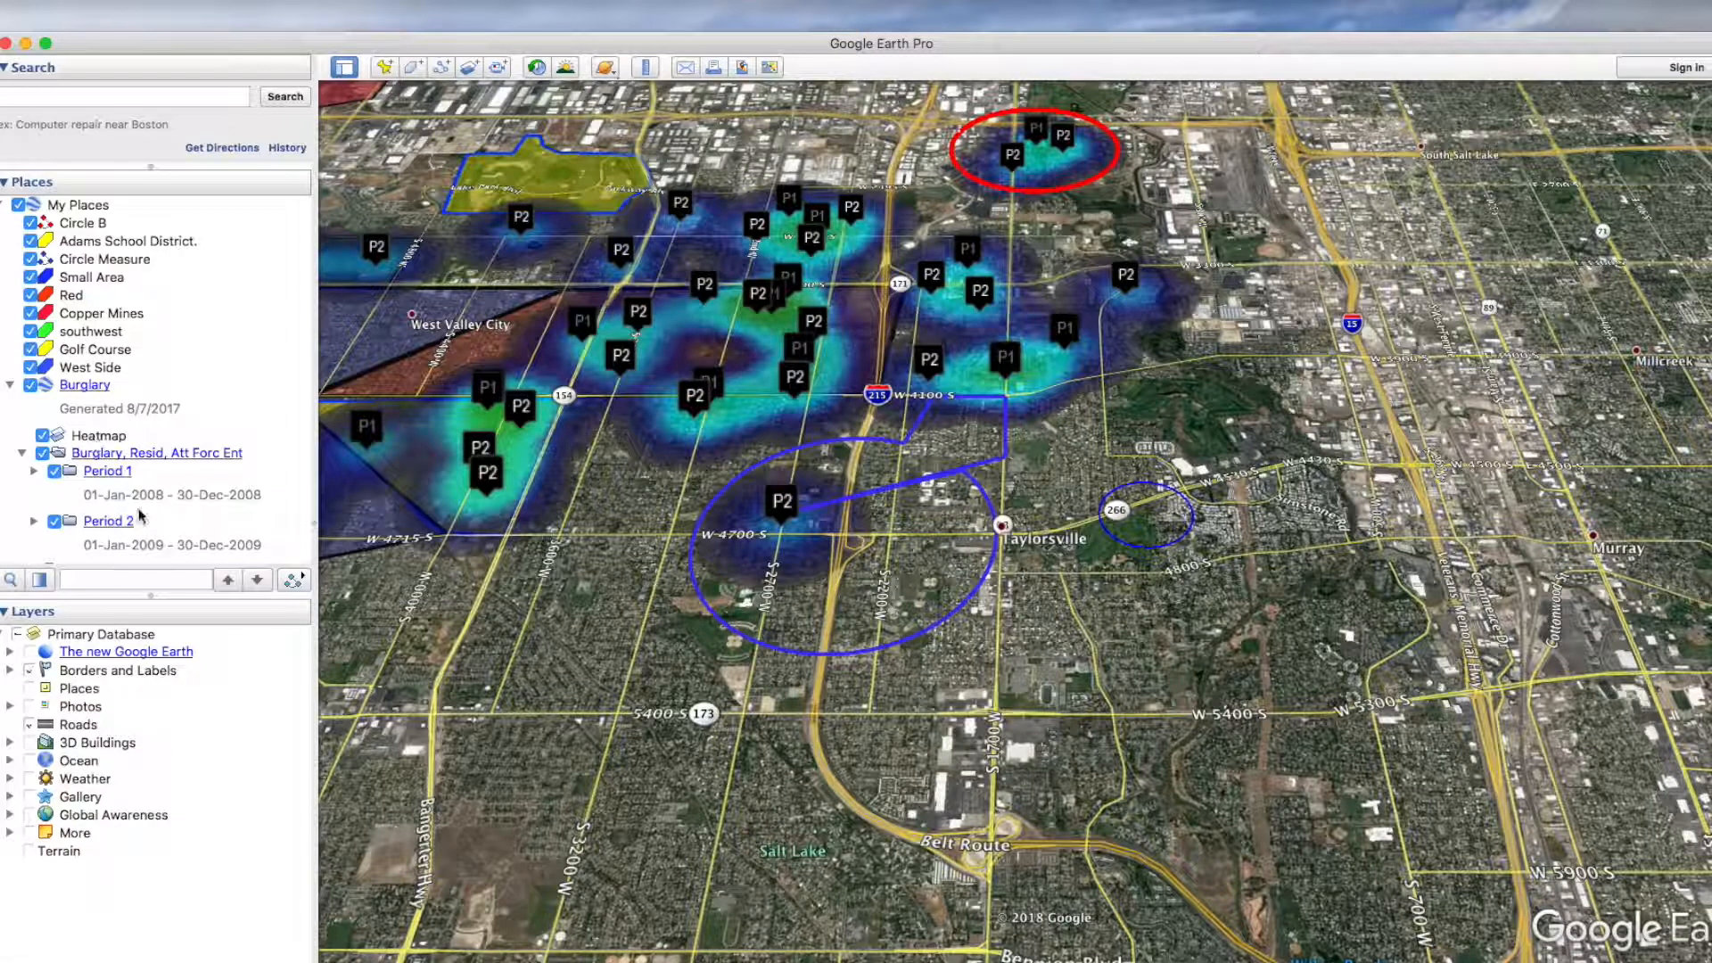
{"action": "scroll", "coordinate": [140, 515], "scroll_direction": "down", "scroll_amount": 2}
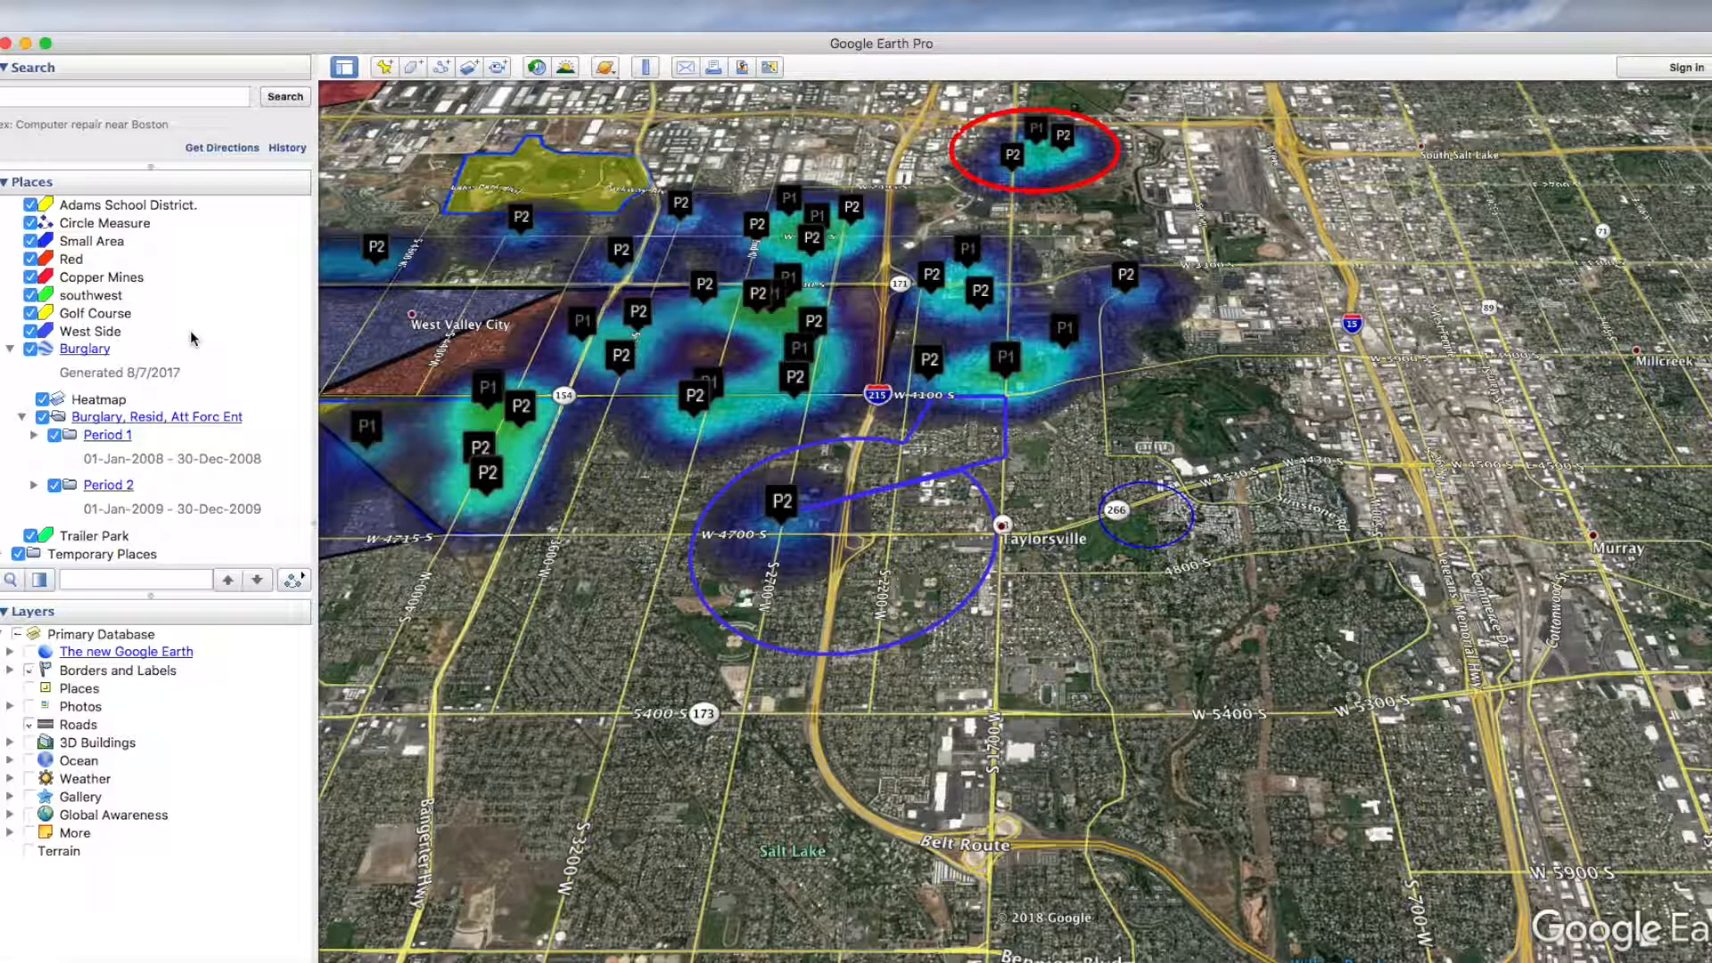
Step: Examine the email attachment options for the map, including Current View, and close them without sending anything
{"action": "left_click_drag", "start_coordinate": [626, 469], "coordinate": [1250, 597]}
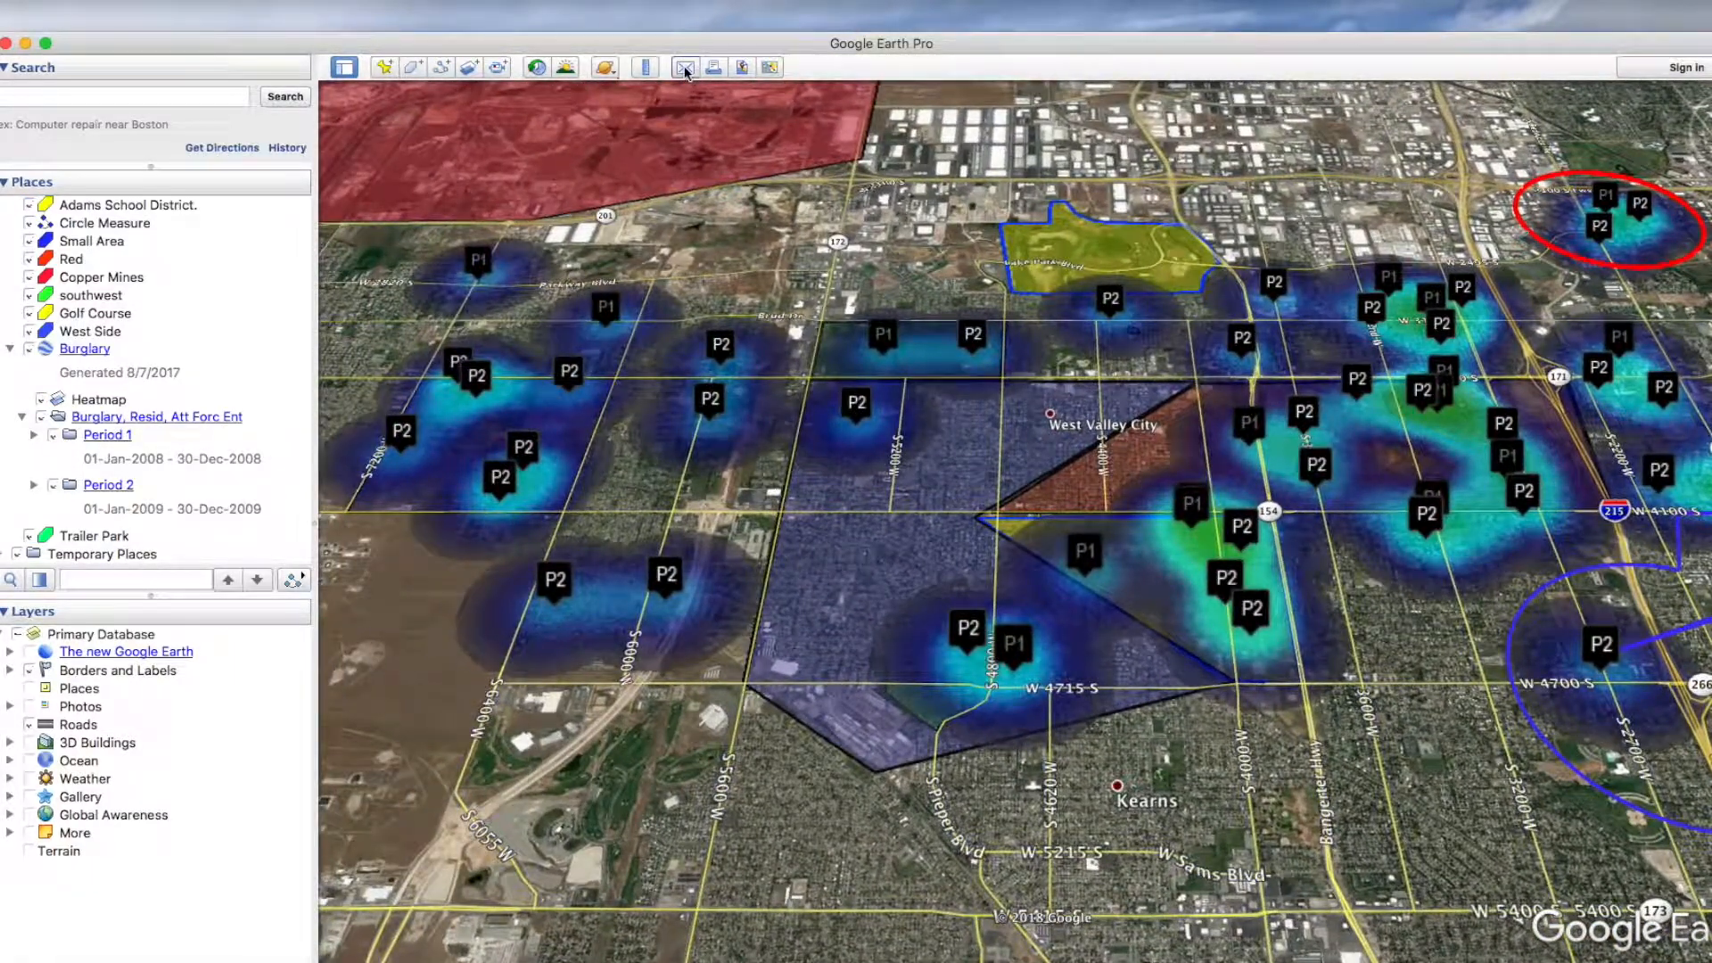
{"action": "left_click", "coordinate": [685, 69]}
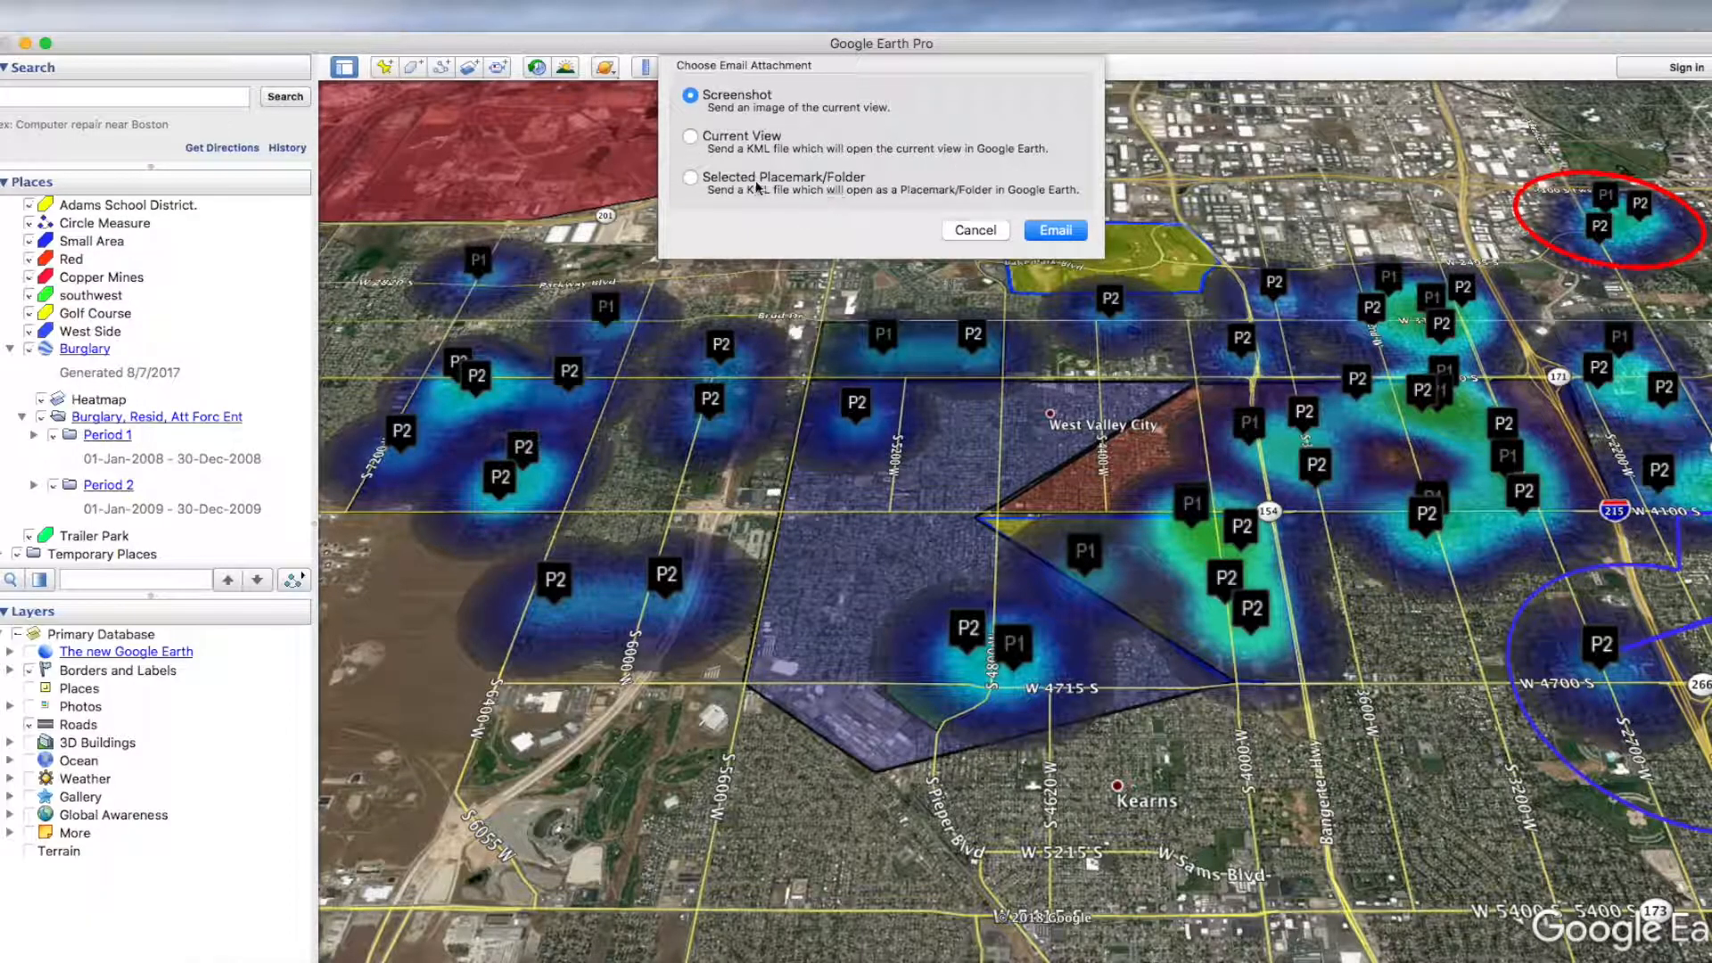
{"action": "left_click", "coordinate": [691, 139]}
{"action": "left_click", "coordinate": [974, 231]}
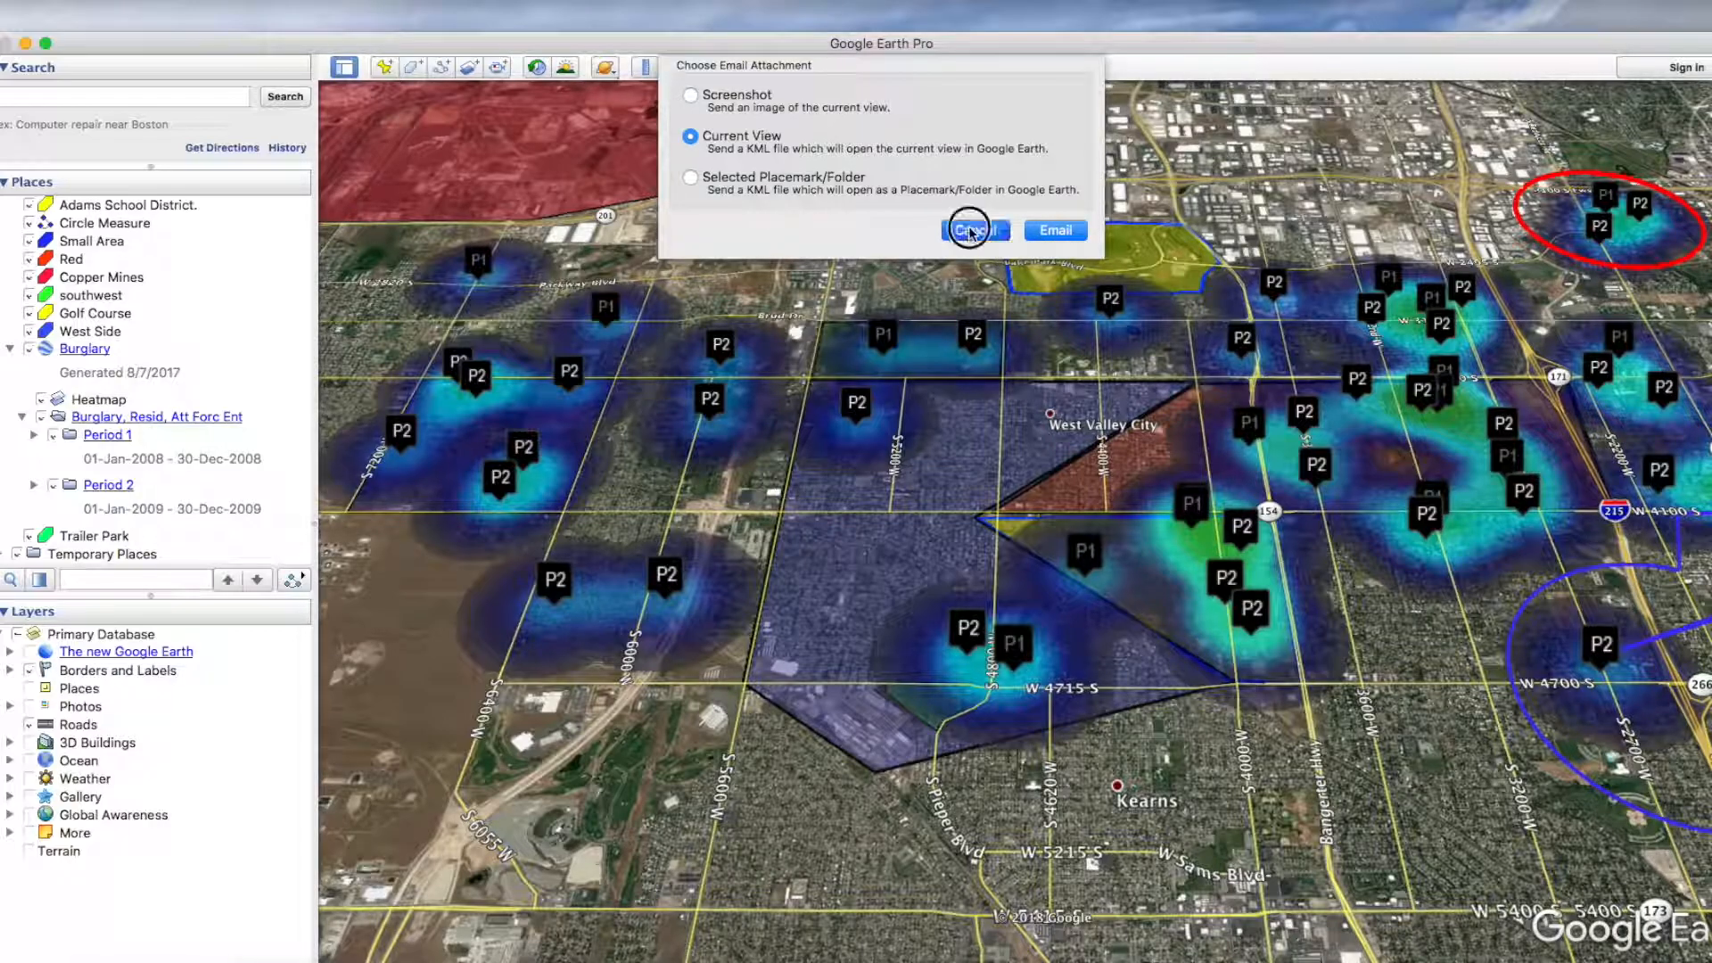
Step: Hide the burglary Heatmap and the Copper Mines polygon from the map
{"action": "left_click", "coordinate": [41, 400]}
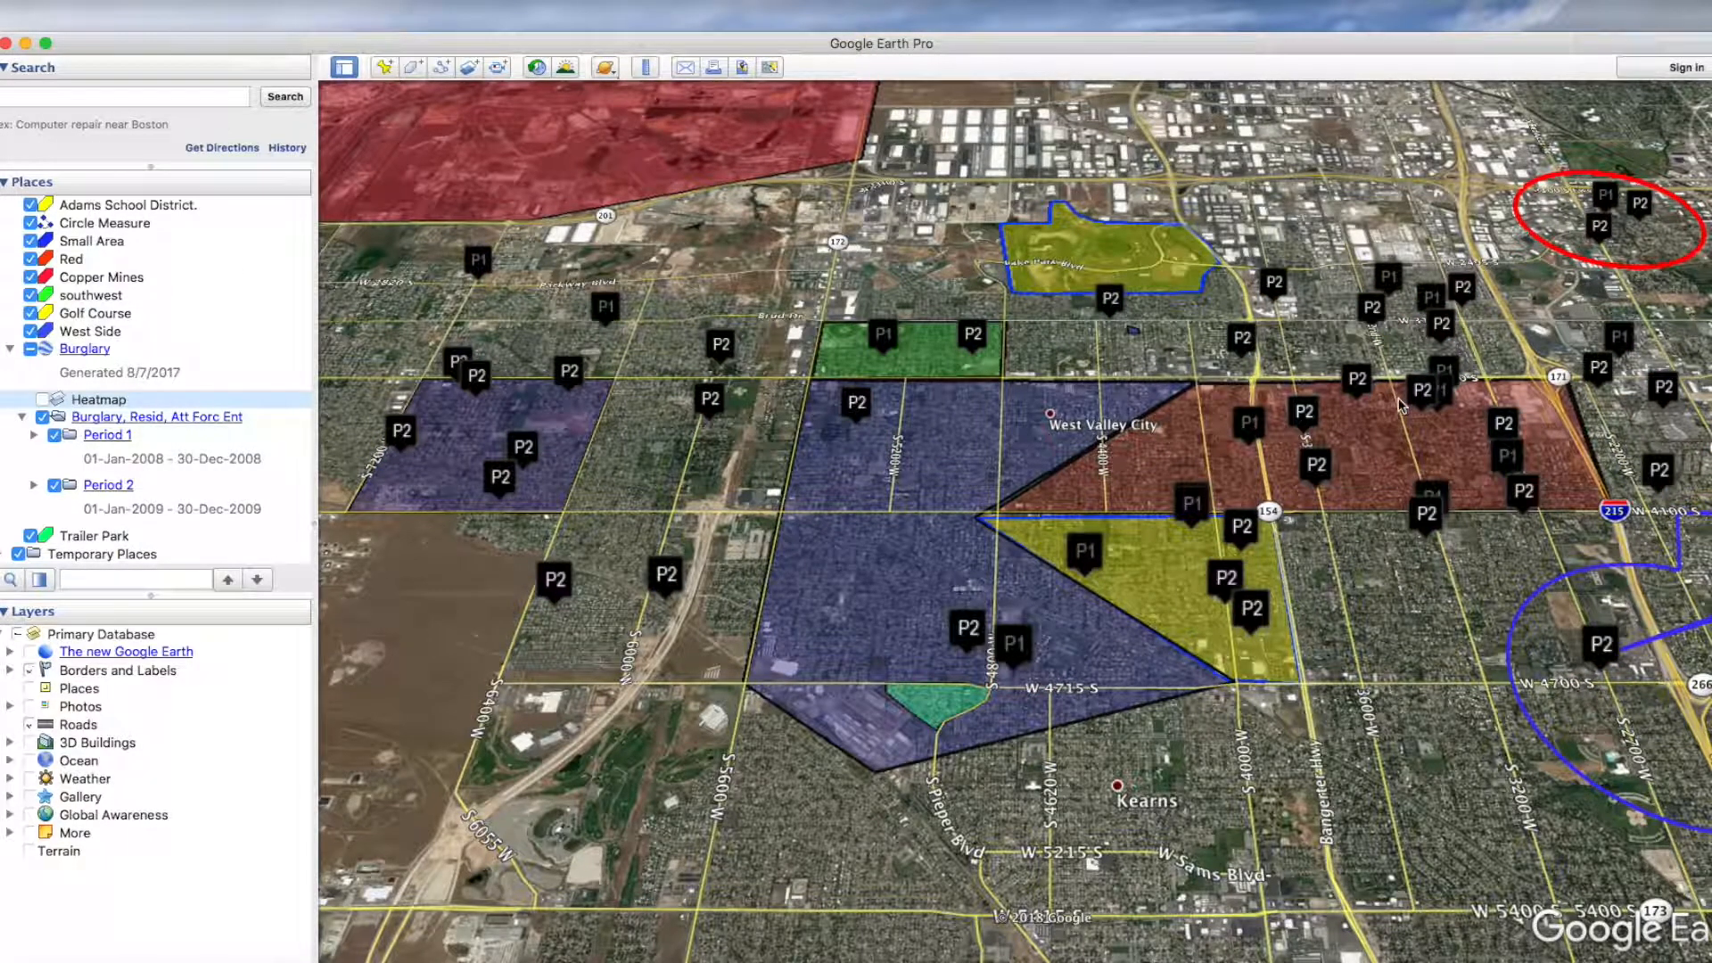
{"action": "left_click_drag", "start_coordinate": [1135, 418], "coordinate": [1211, 493]}
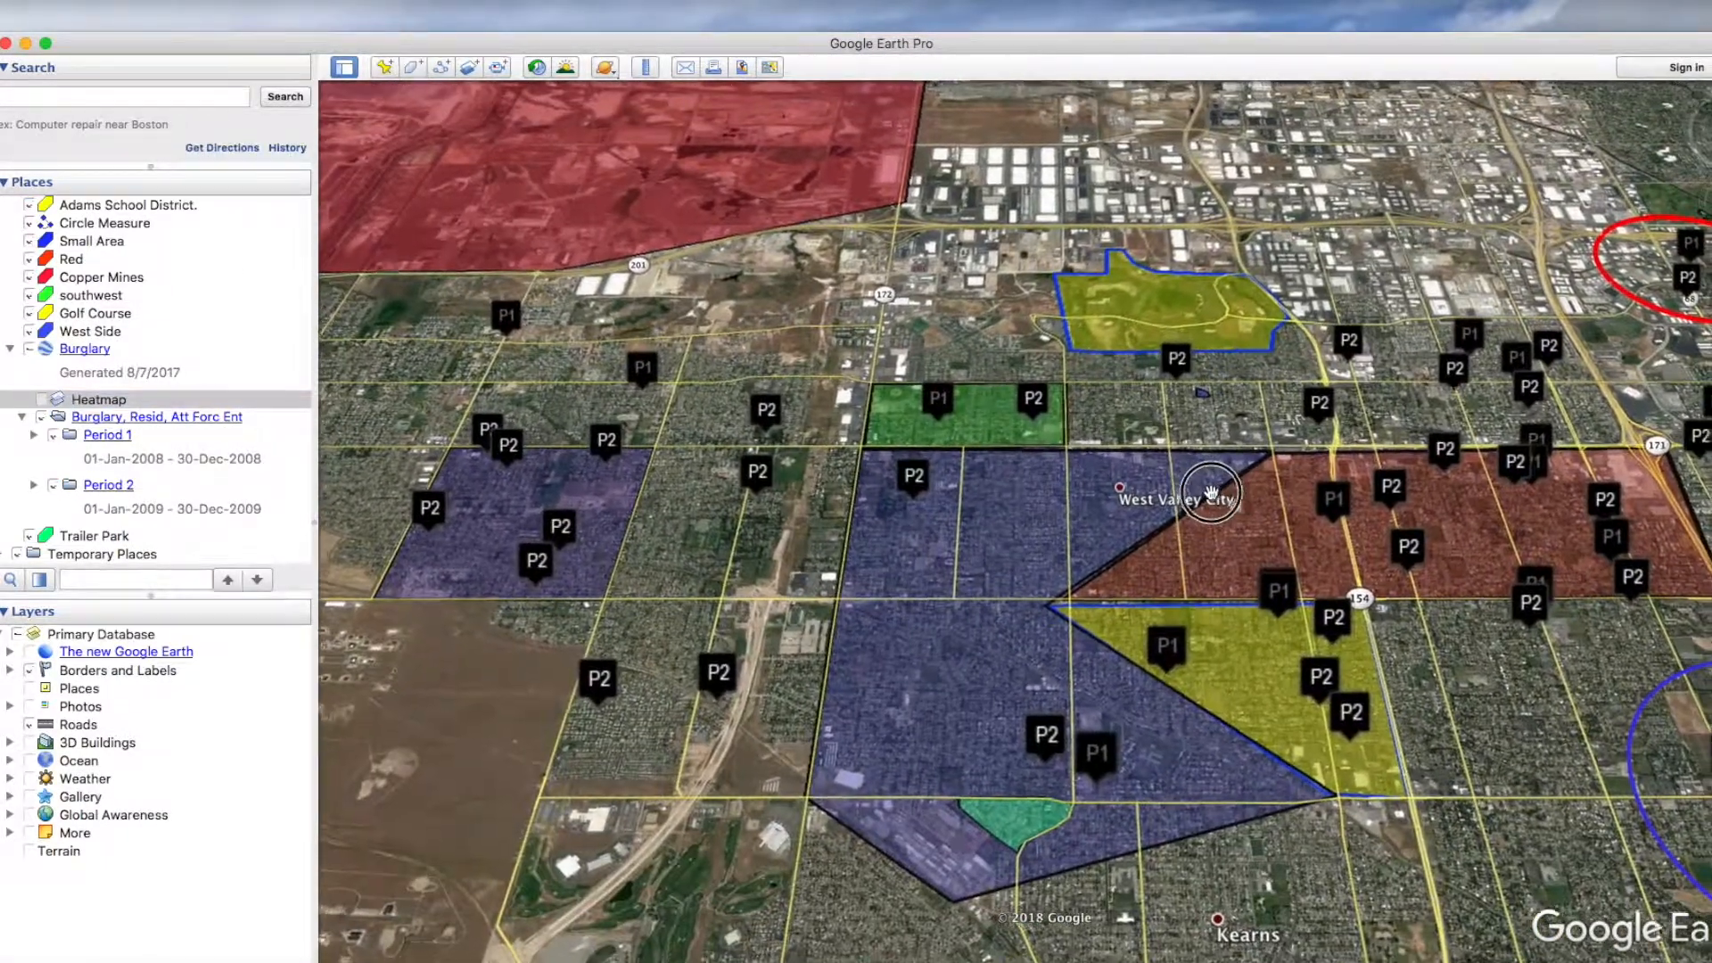
{"action": "scroll", "coordinate": [1211, 493], "scroll_direction": "down", "scroll_amount": 6}
{"action": "scroll", "coordinate": [1046, 546], "scroll_direction": "up", "scroll_amount": 5}
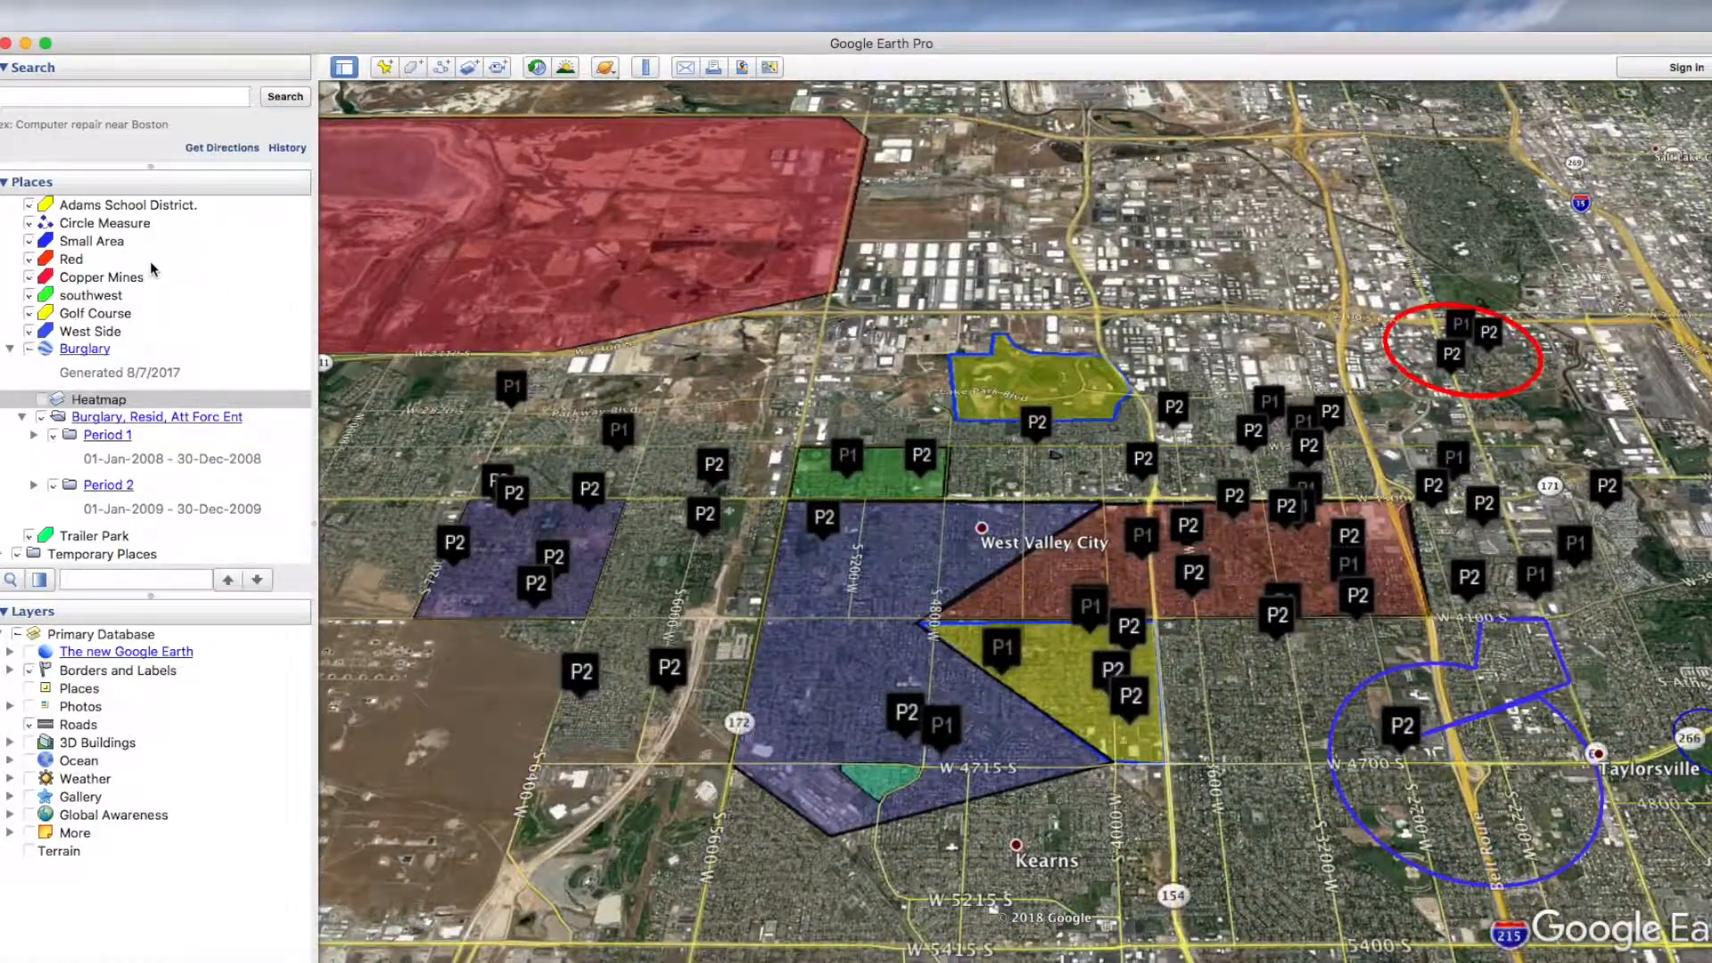
{"action": "left_click", "coordinate": [30, 277]}
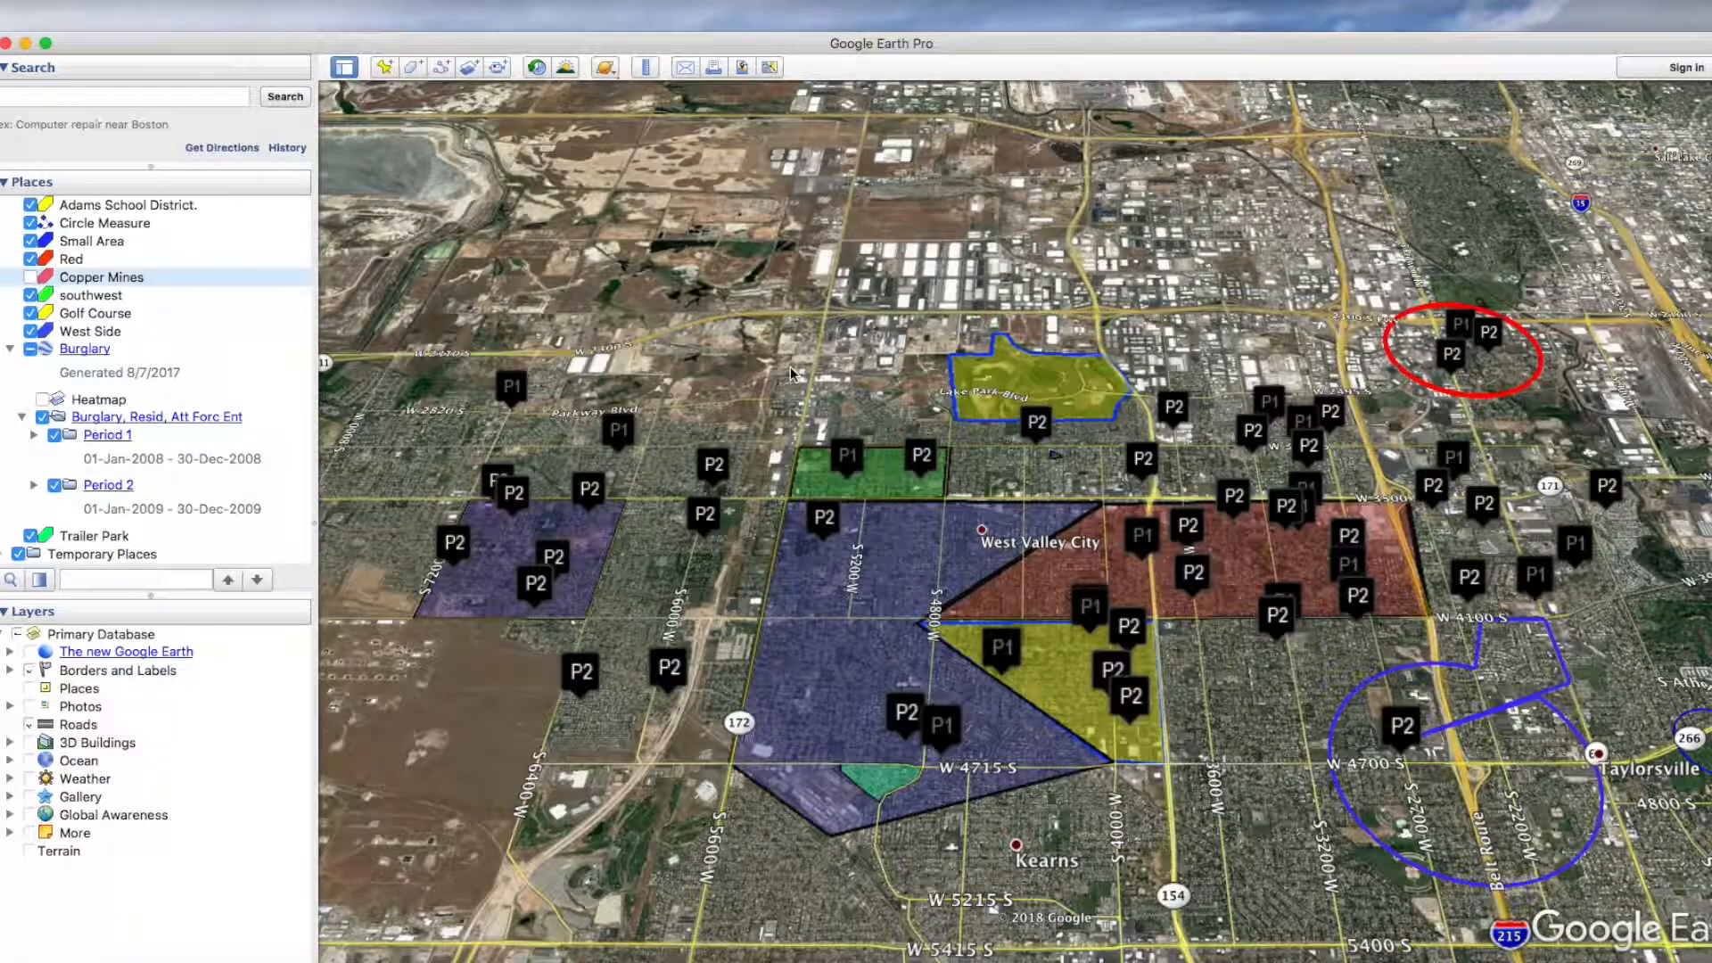
Step: View the West Valley City area in Google Maps and return to the Google Earth view
{"action": "scroll", "coordinate": [790, 366], "scroll_direction": "down", "scroll_amount": 3}
{"action": "scroll", "coordinate": [790, 367], "scroll_direction": "up", "scroll_amount": 5}
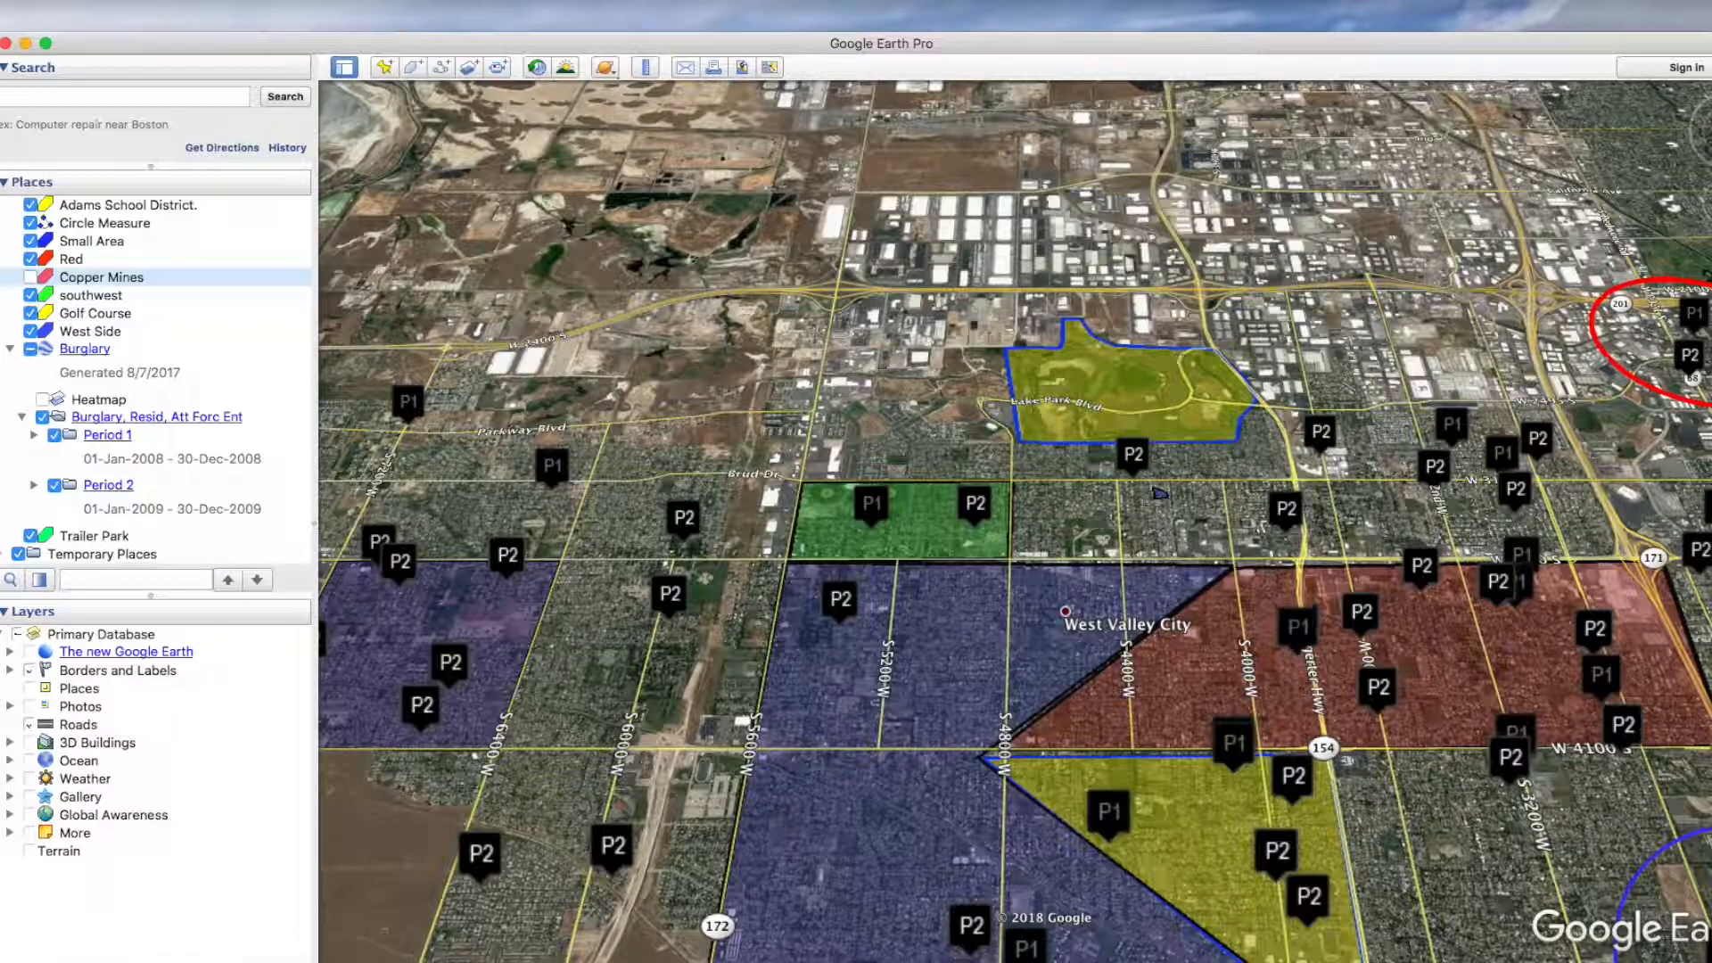
{"action": "left_click", "coordinate": [772, 68]}
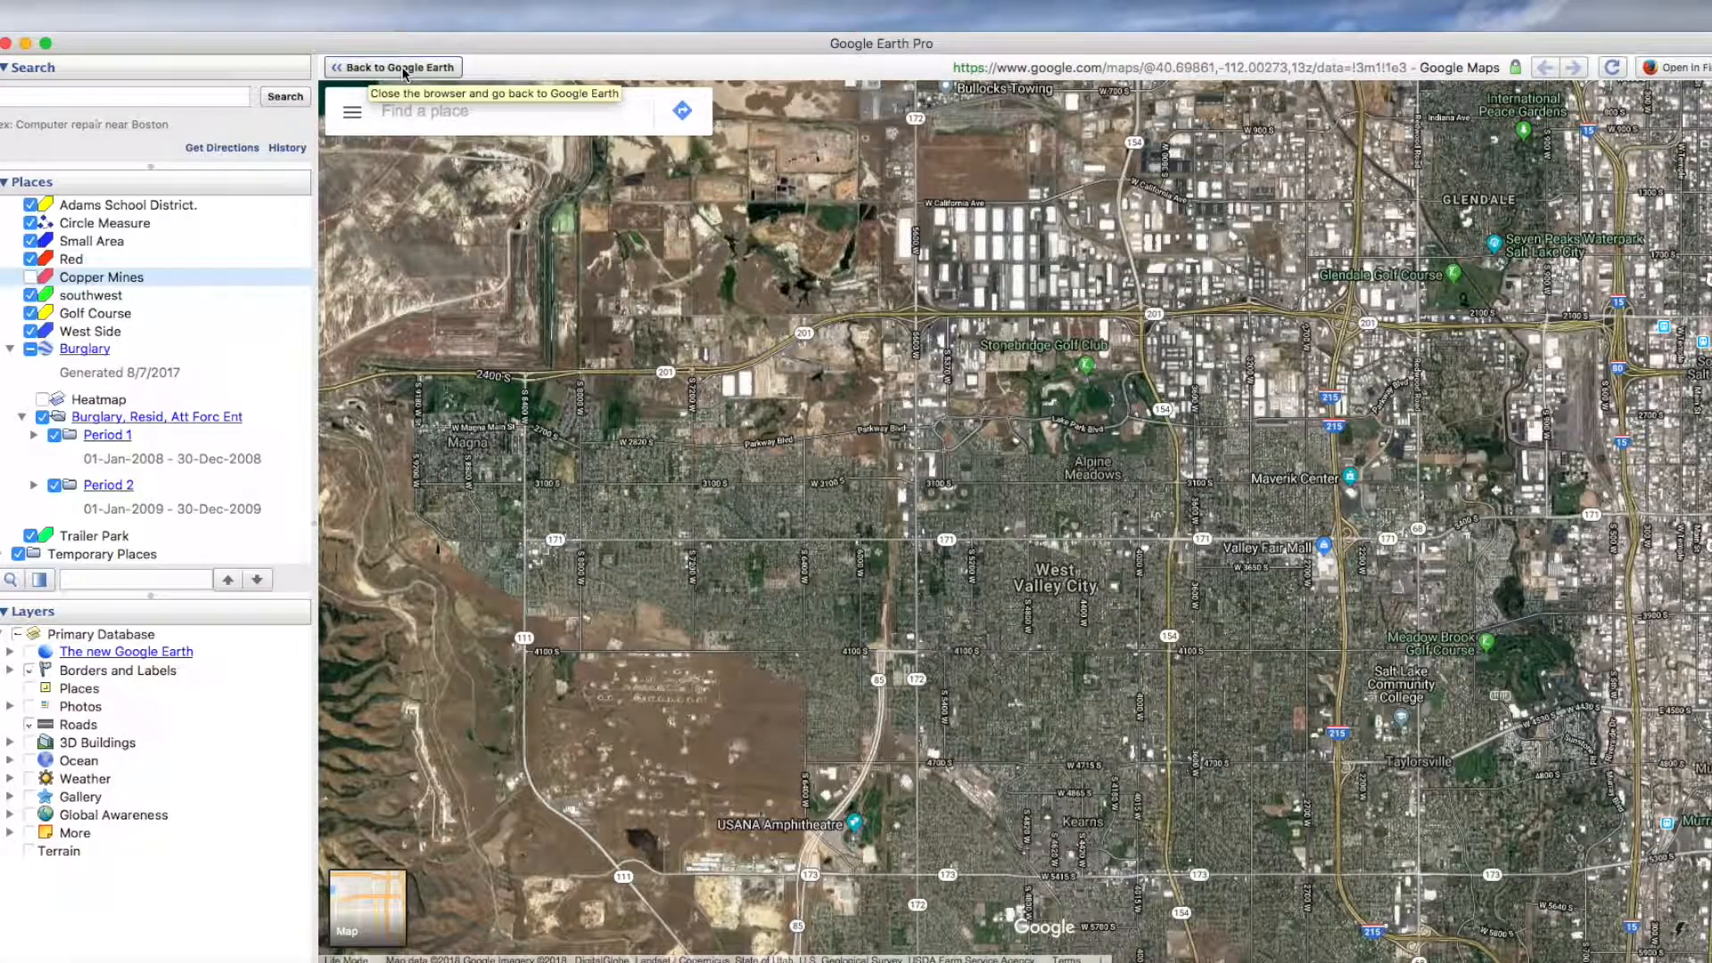
{"action": "left_click", "coordinate": [403, 70]}
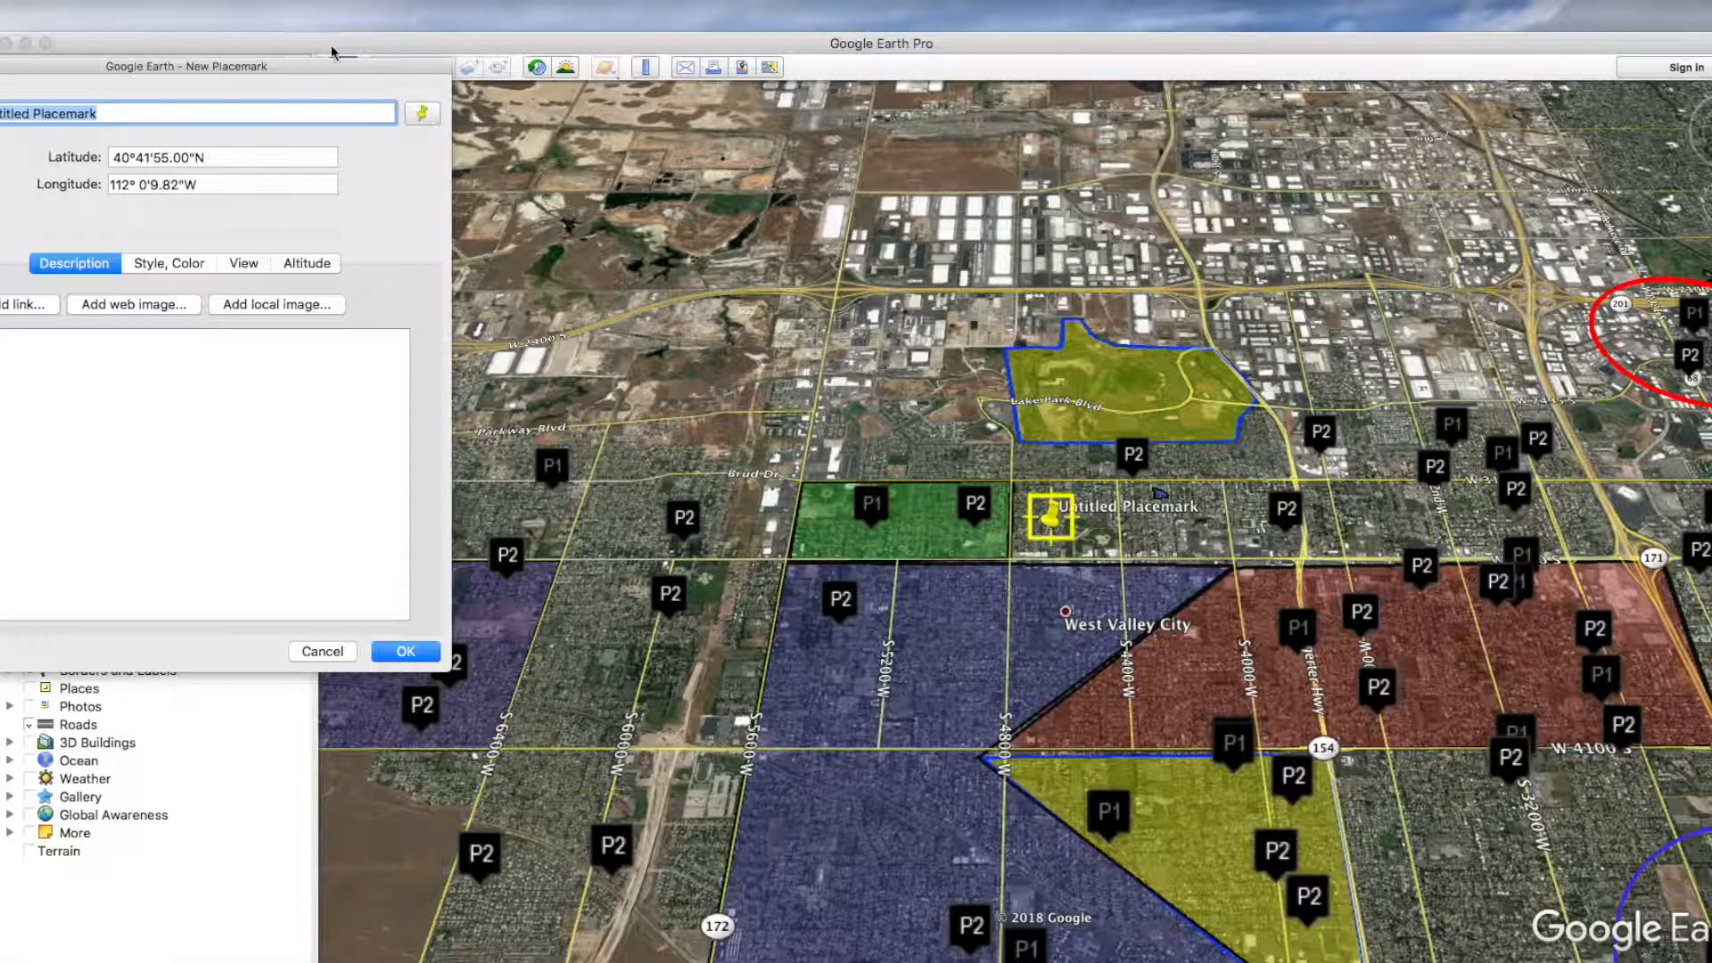
Step: Save an untitled placemark just east of the green polygon, and delete it again
{"action": "left_click", "coordinate": [379, 653]}
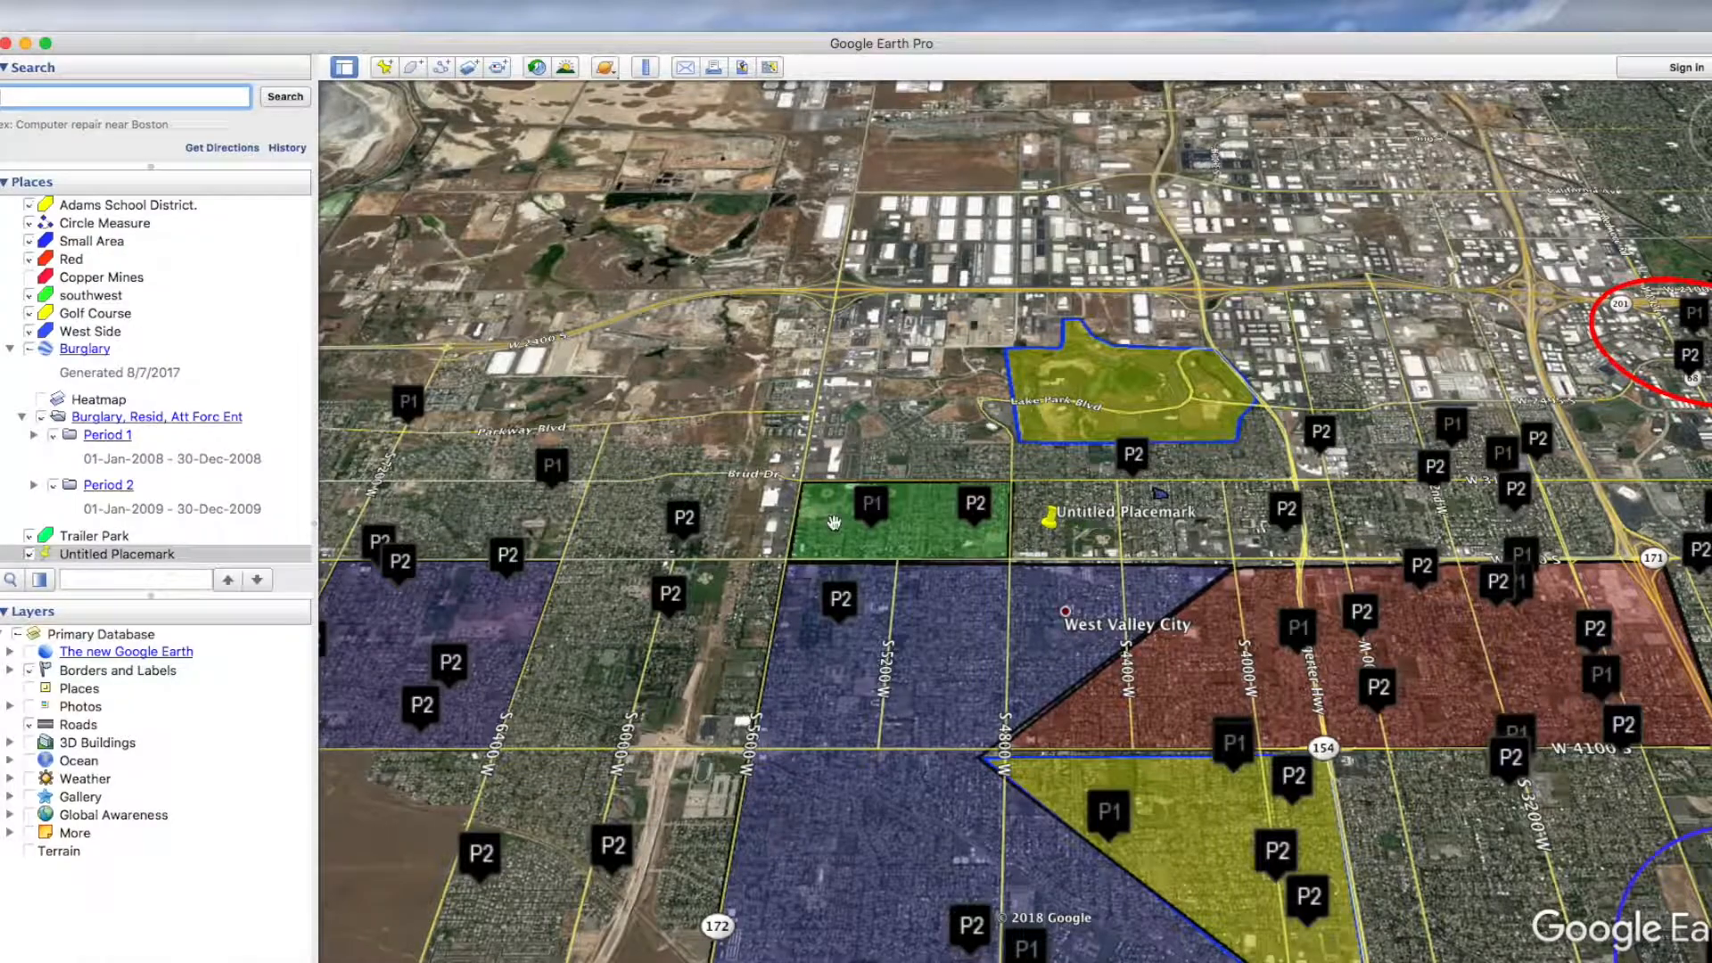
{"action": "right_click", "coordinate": [1054, 522]}
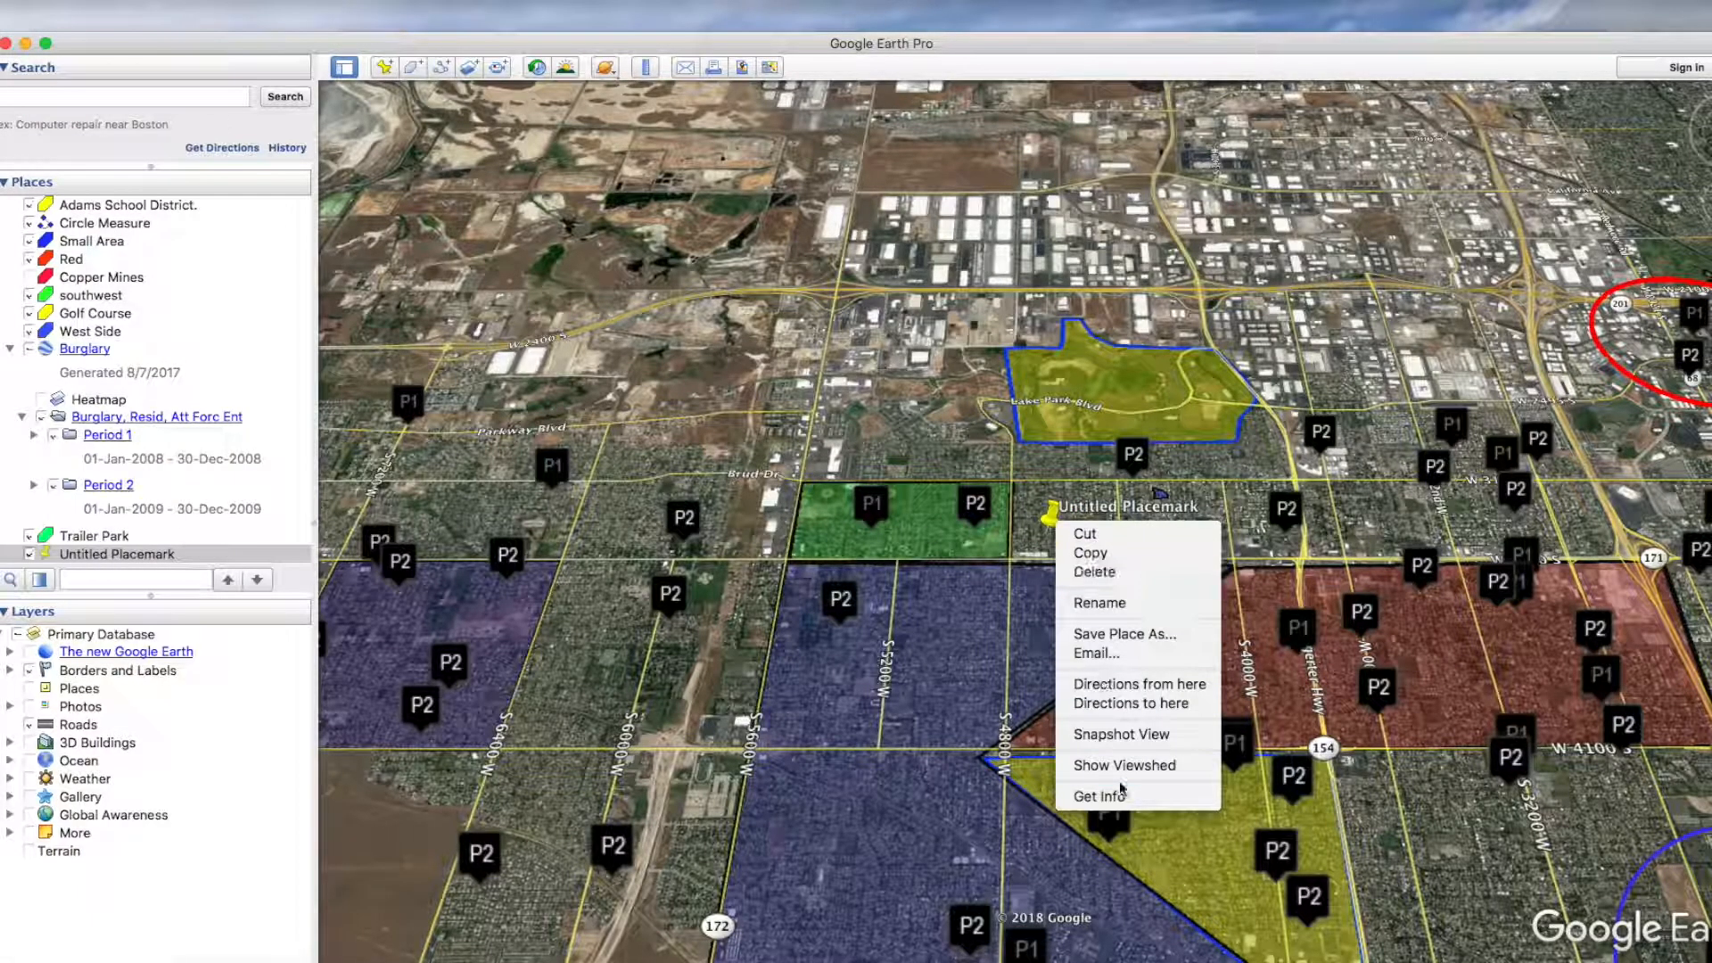
{"action": "left_click", "coordinate": [1122, 574]}
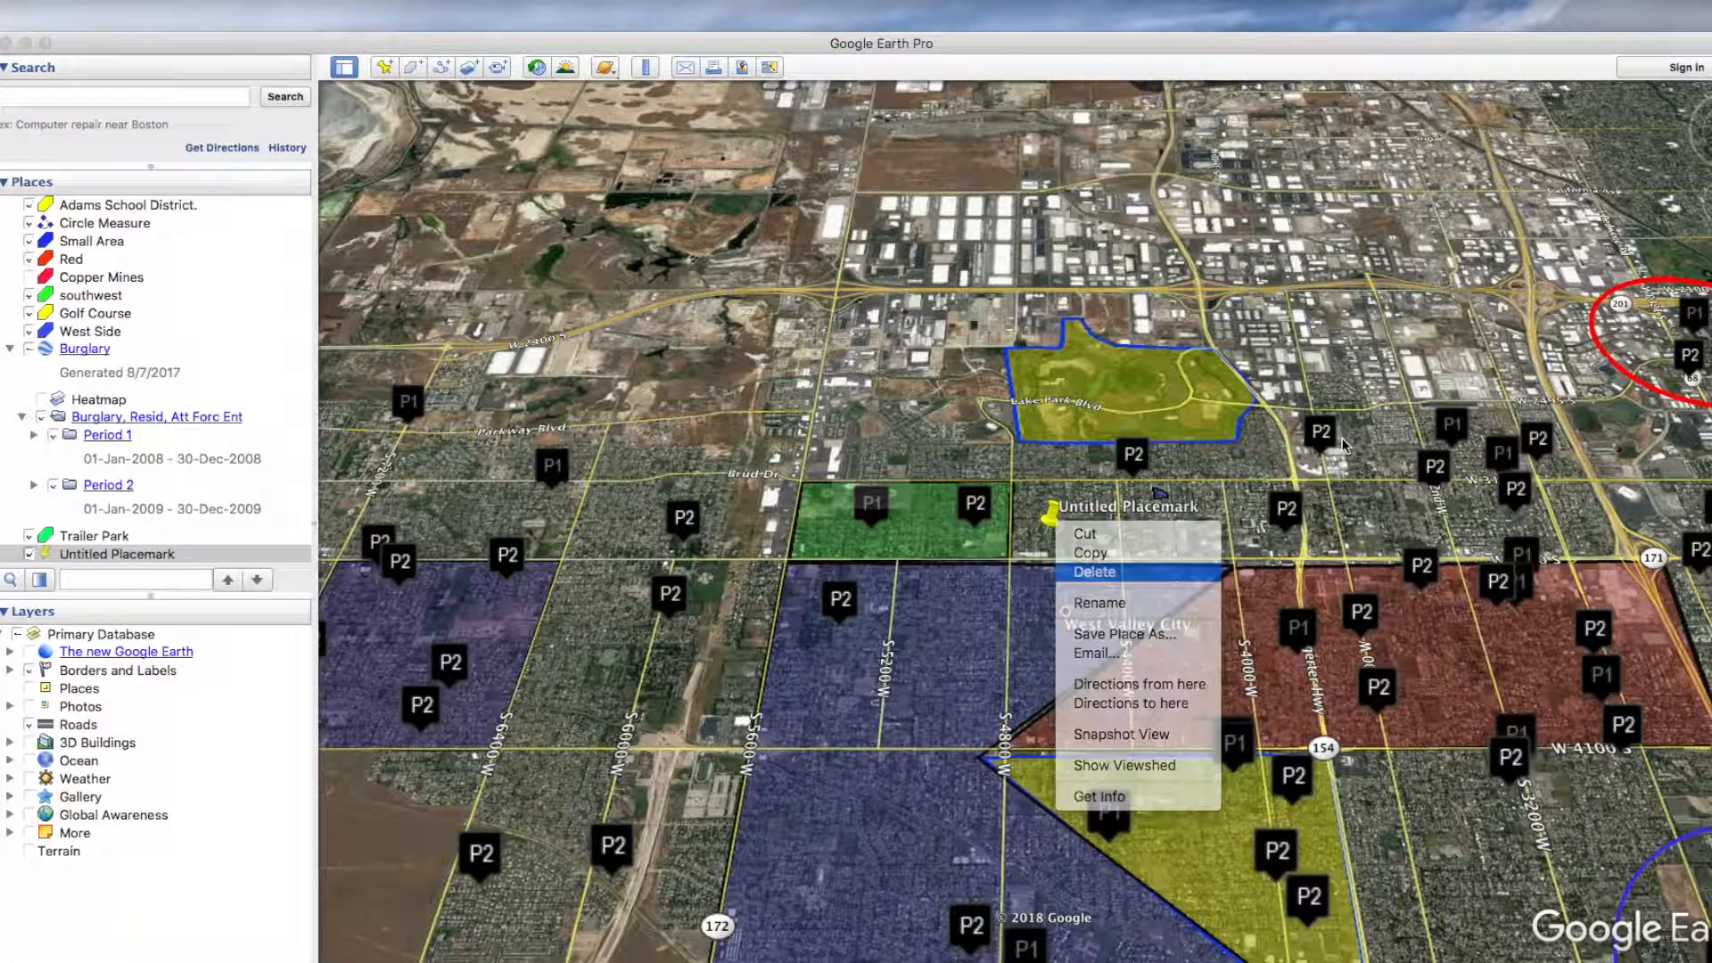
{"action": "left_click", "coordinate": [1006, 535]}
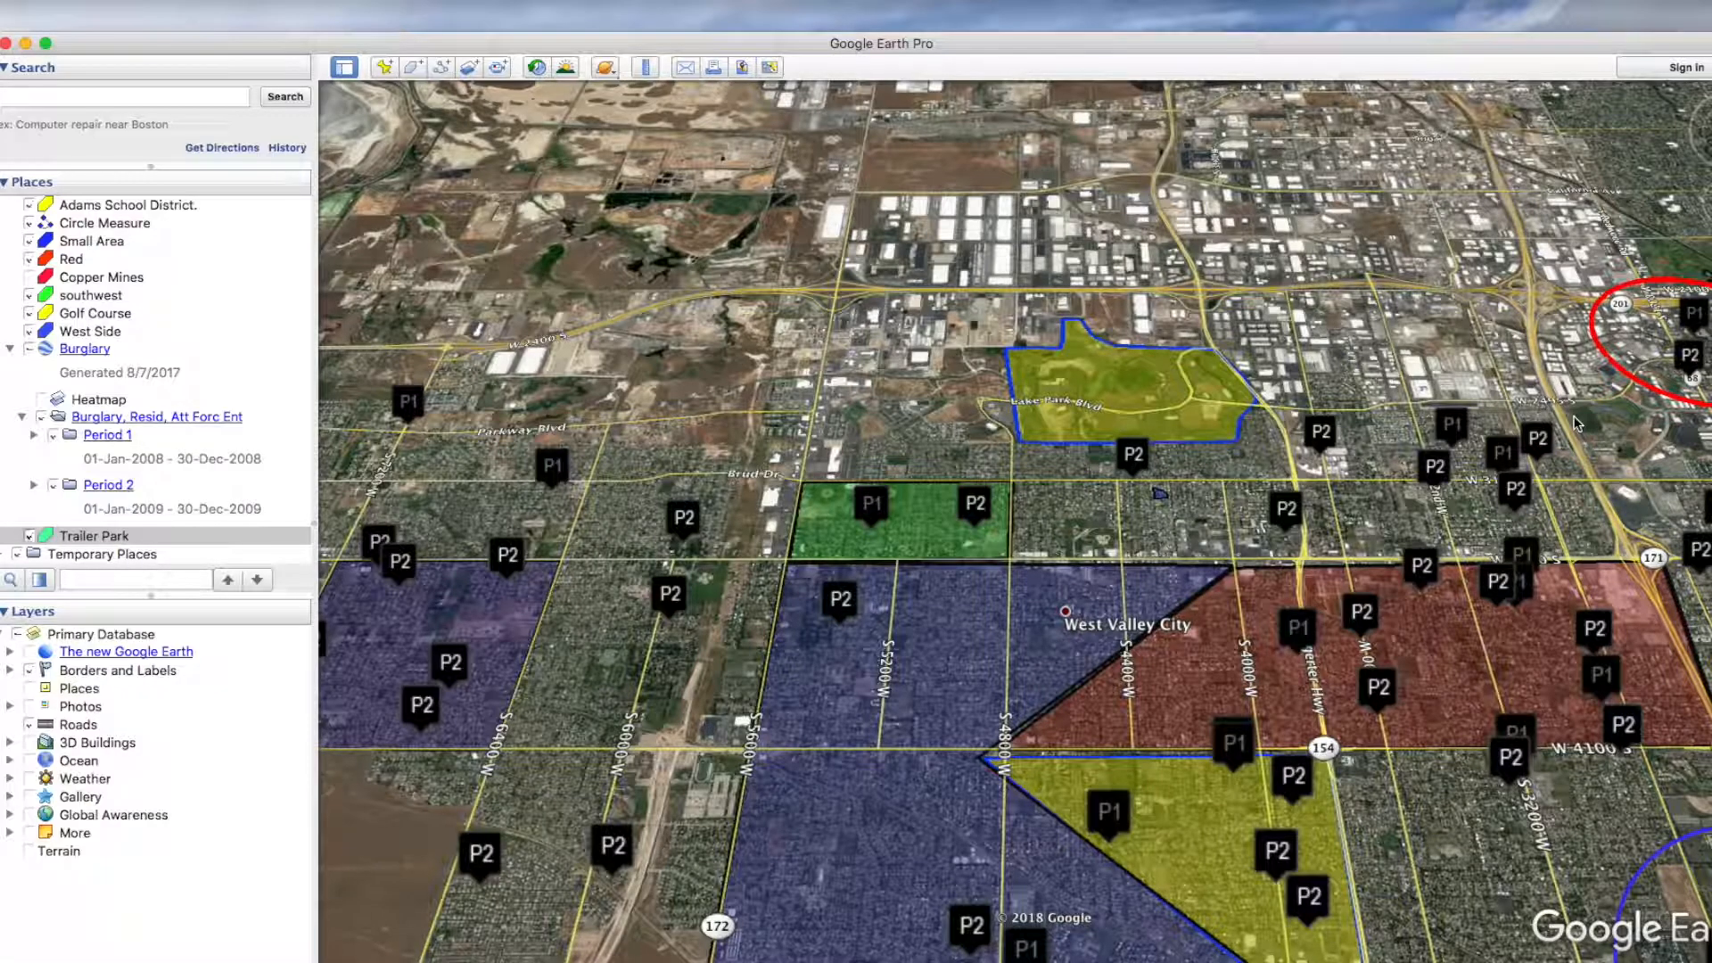